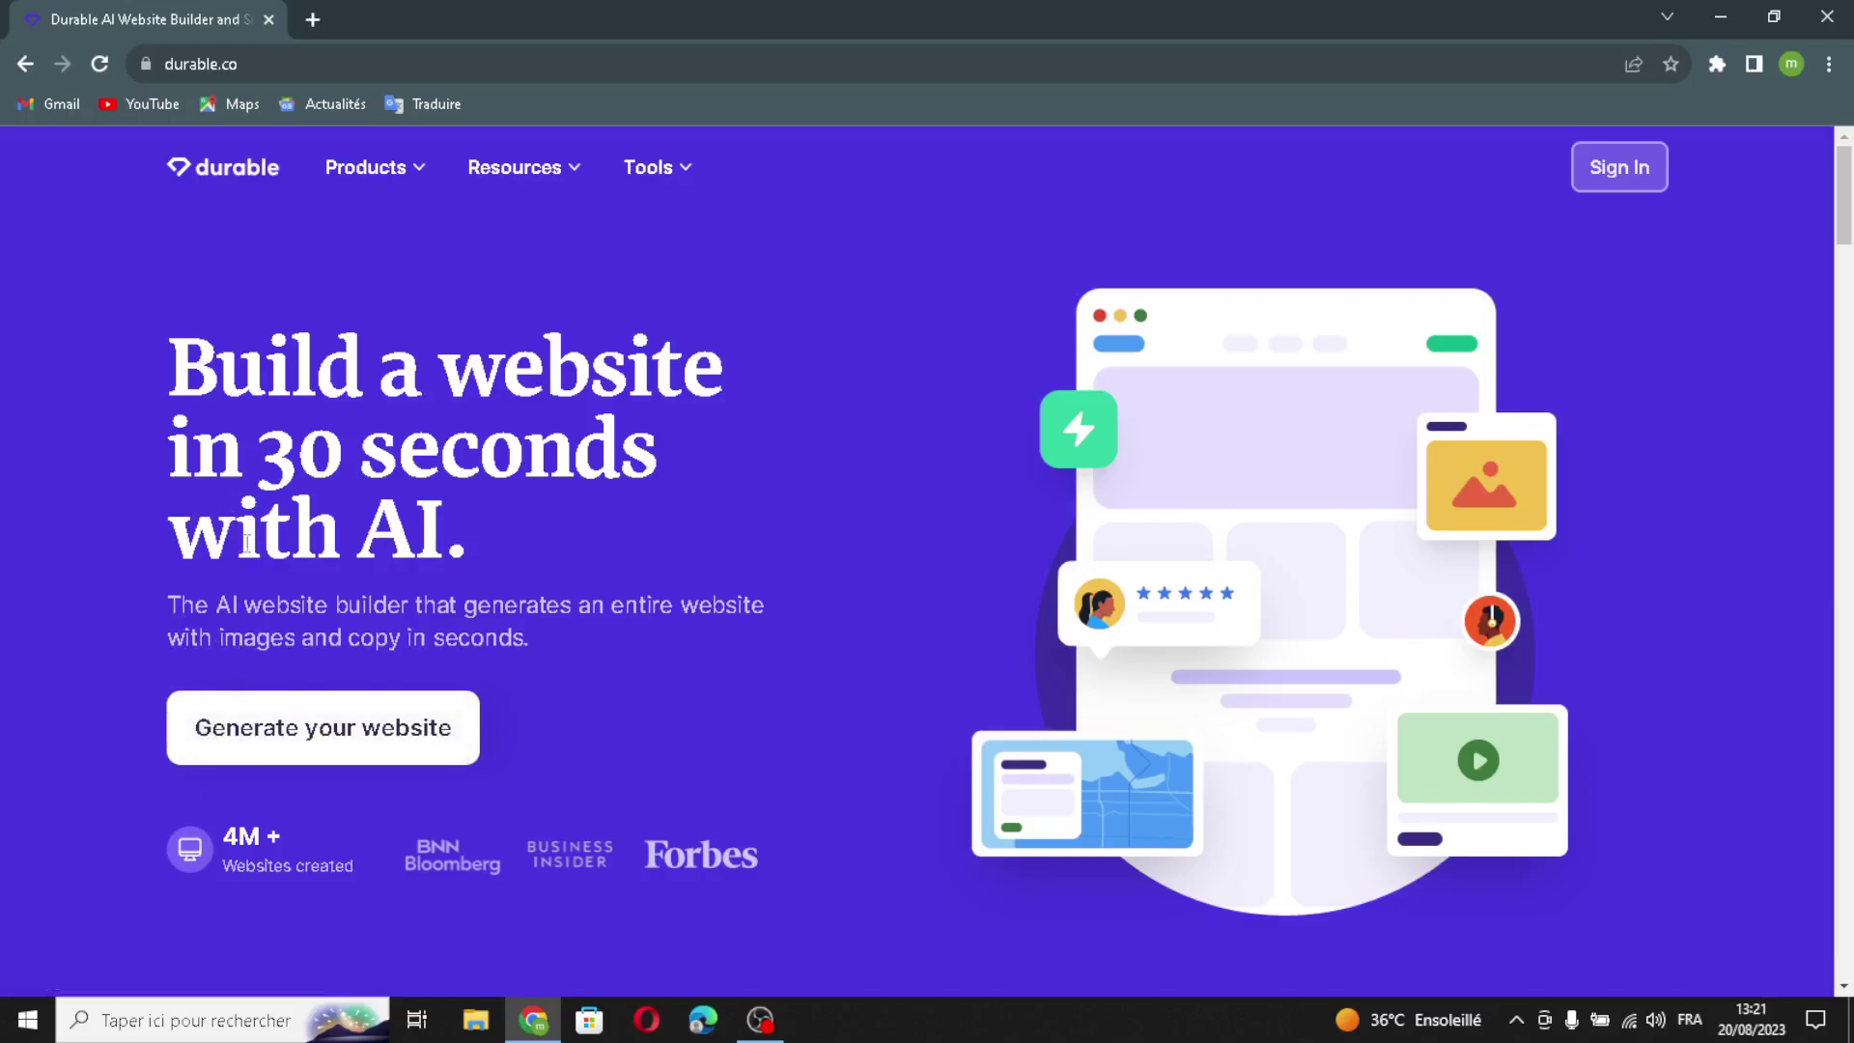
Step: Sign in to Durable and start a new business from the My businesses dashboard
click(1584, 179)
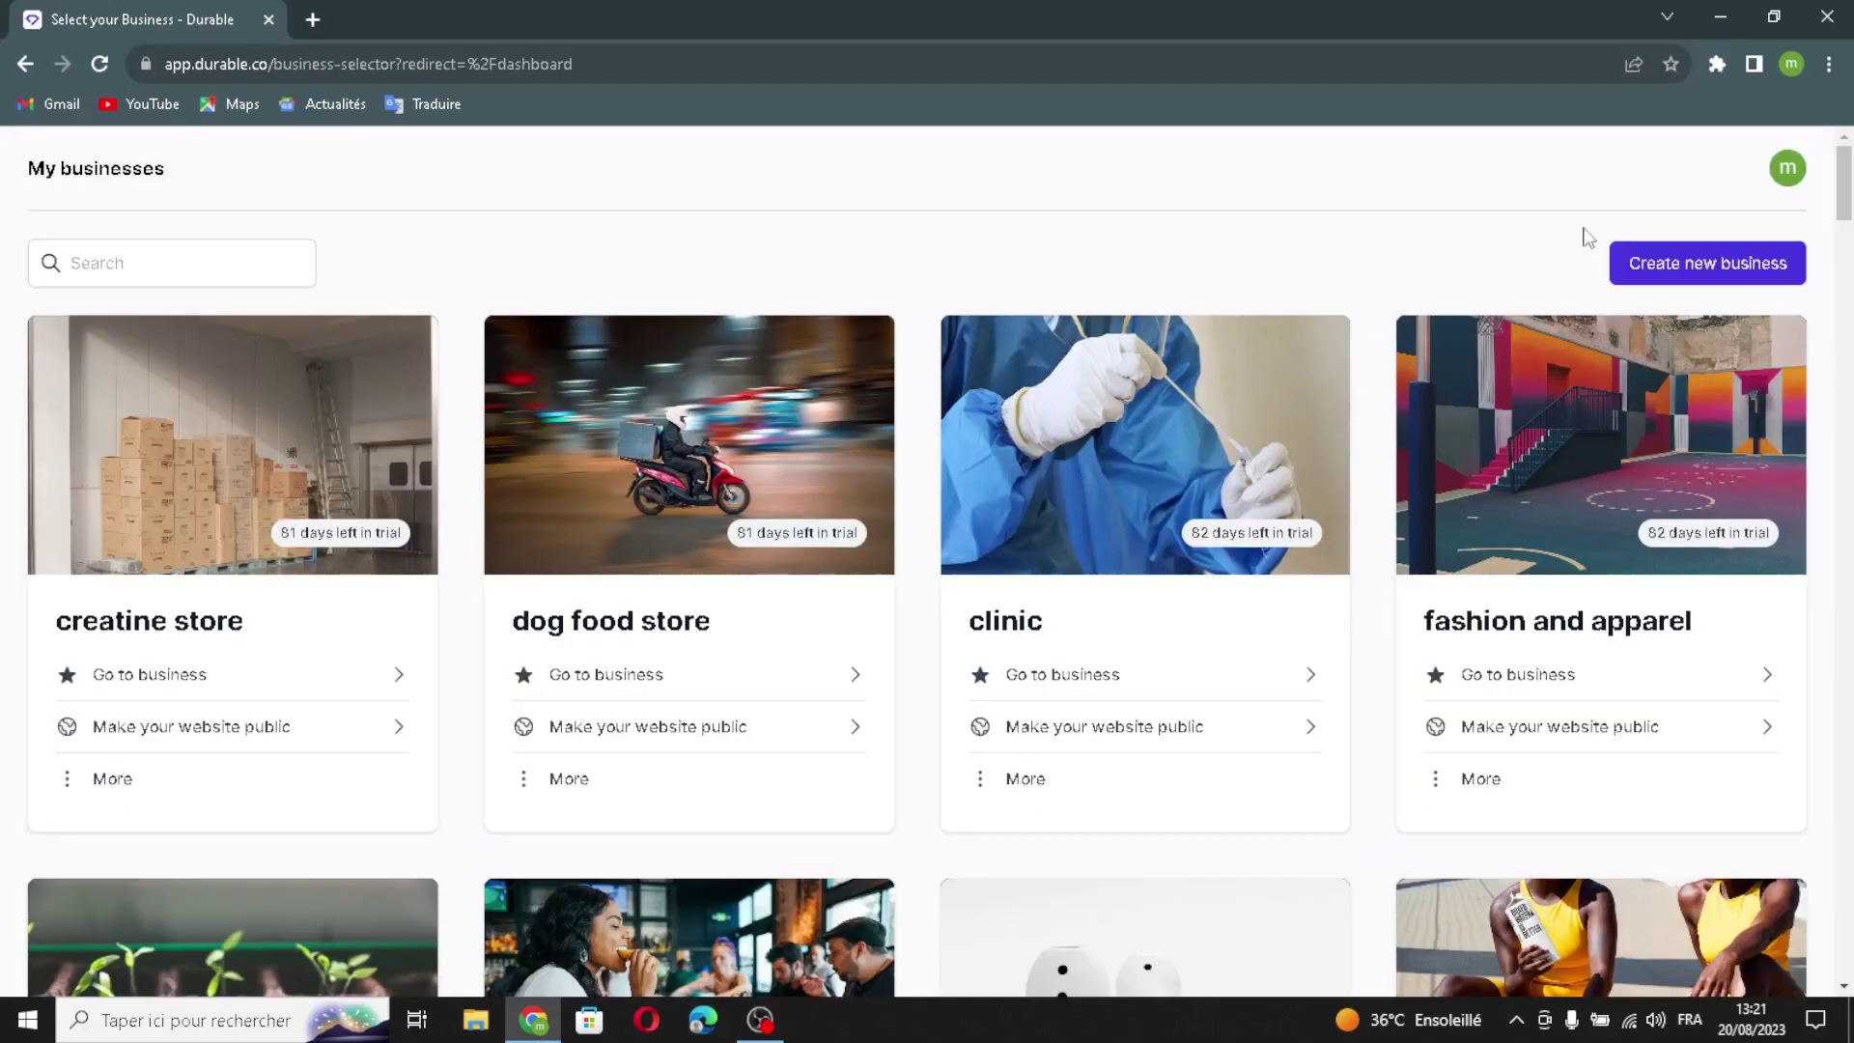
click(1647, 278)
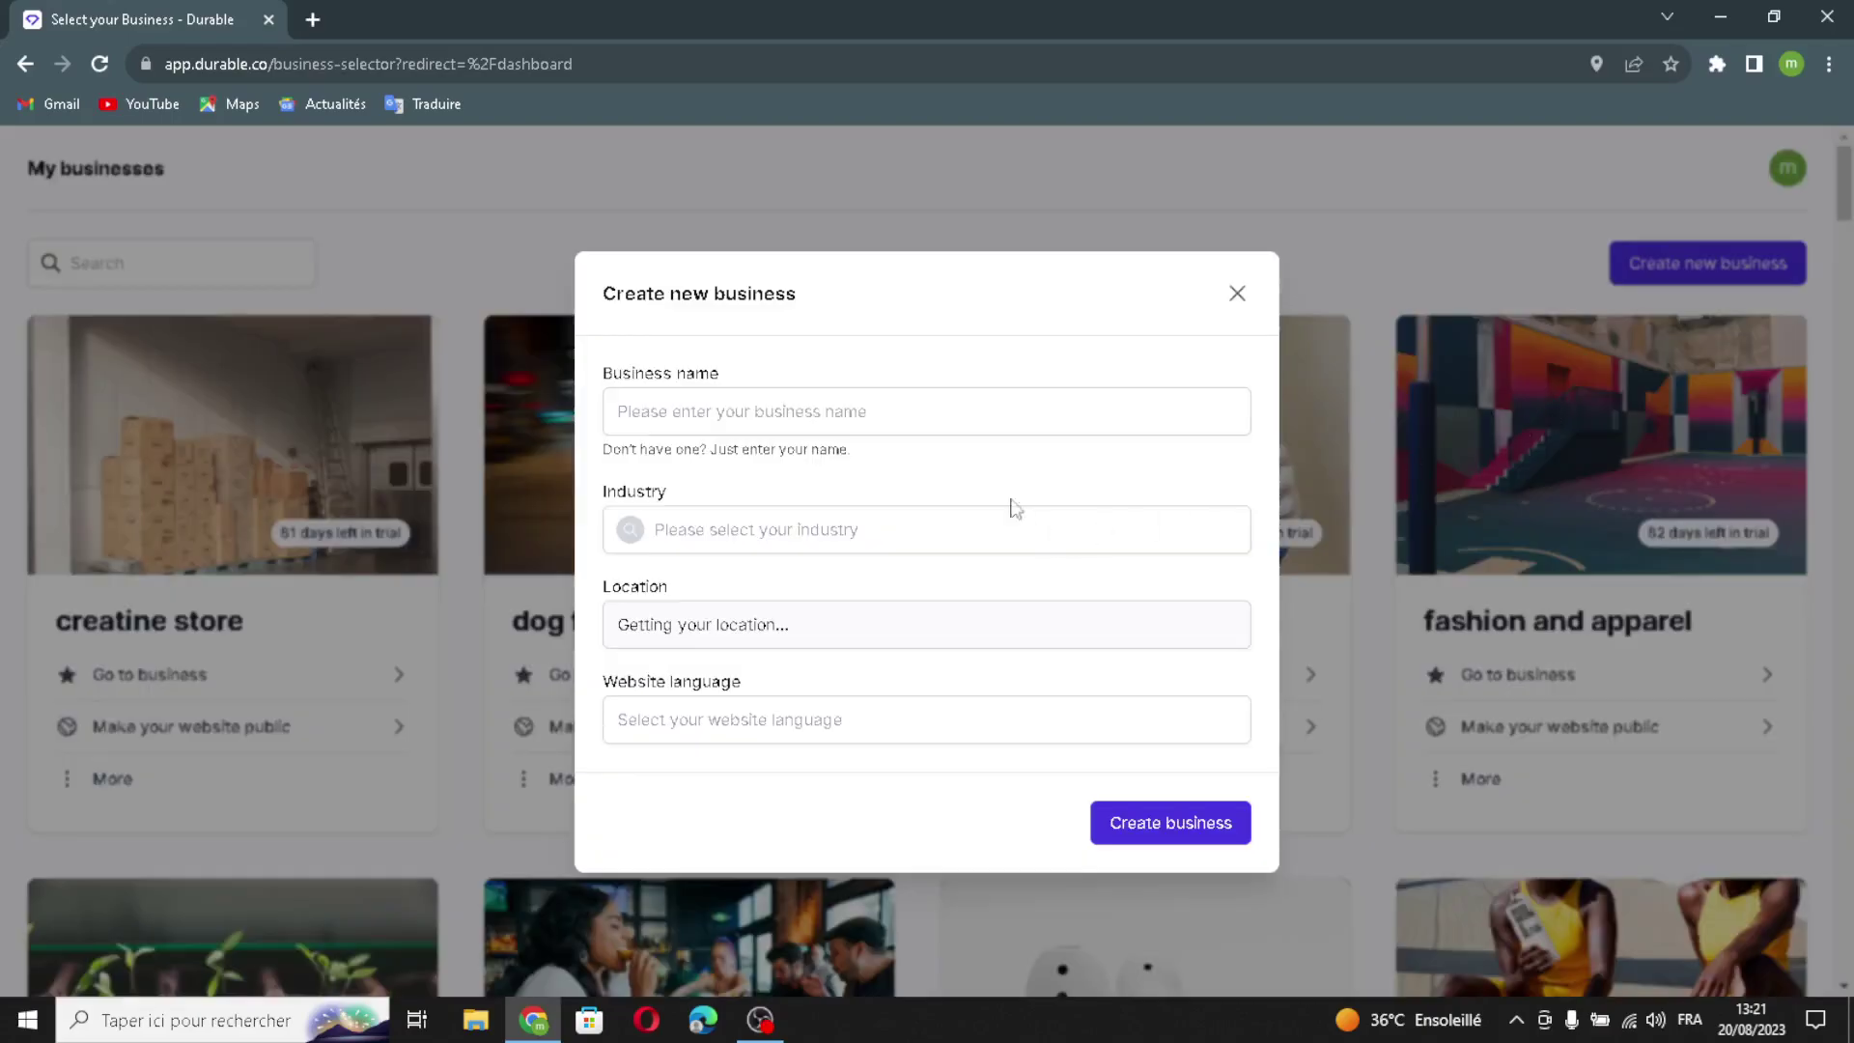
Step: Create the business CulinaryCrafts in the 'culinary experiences and cooking classes' industry
click(968, 414)
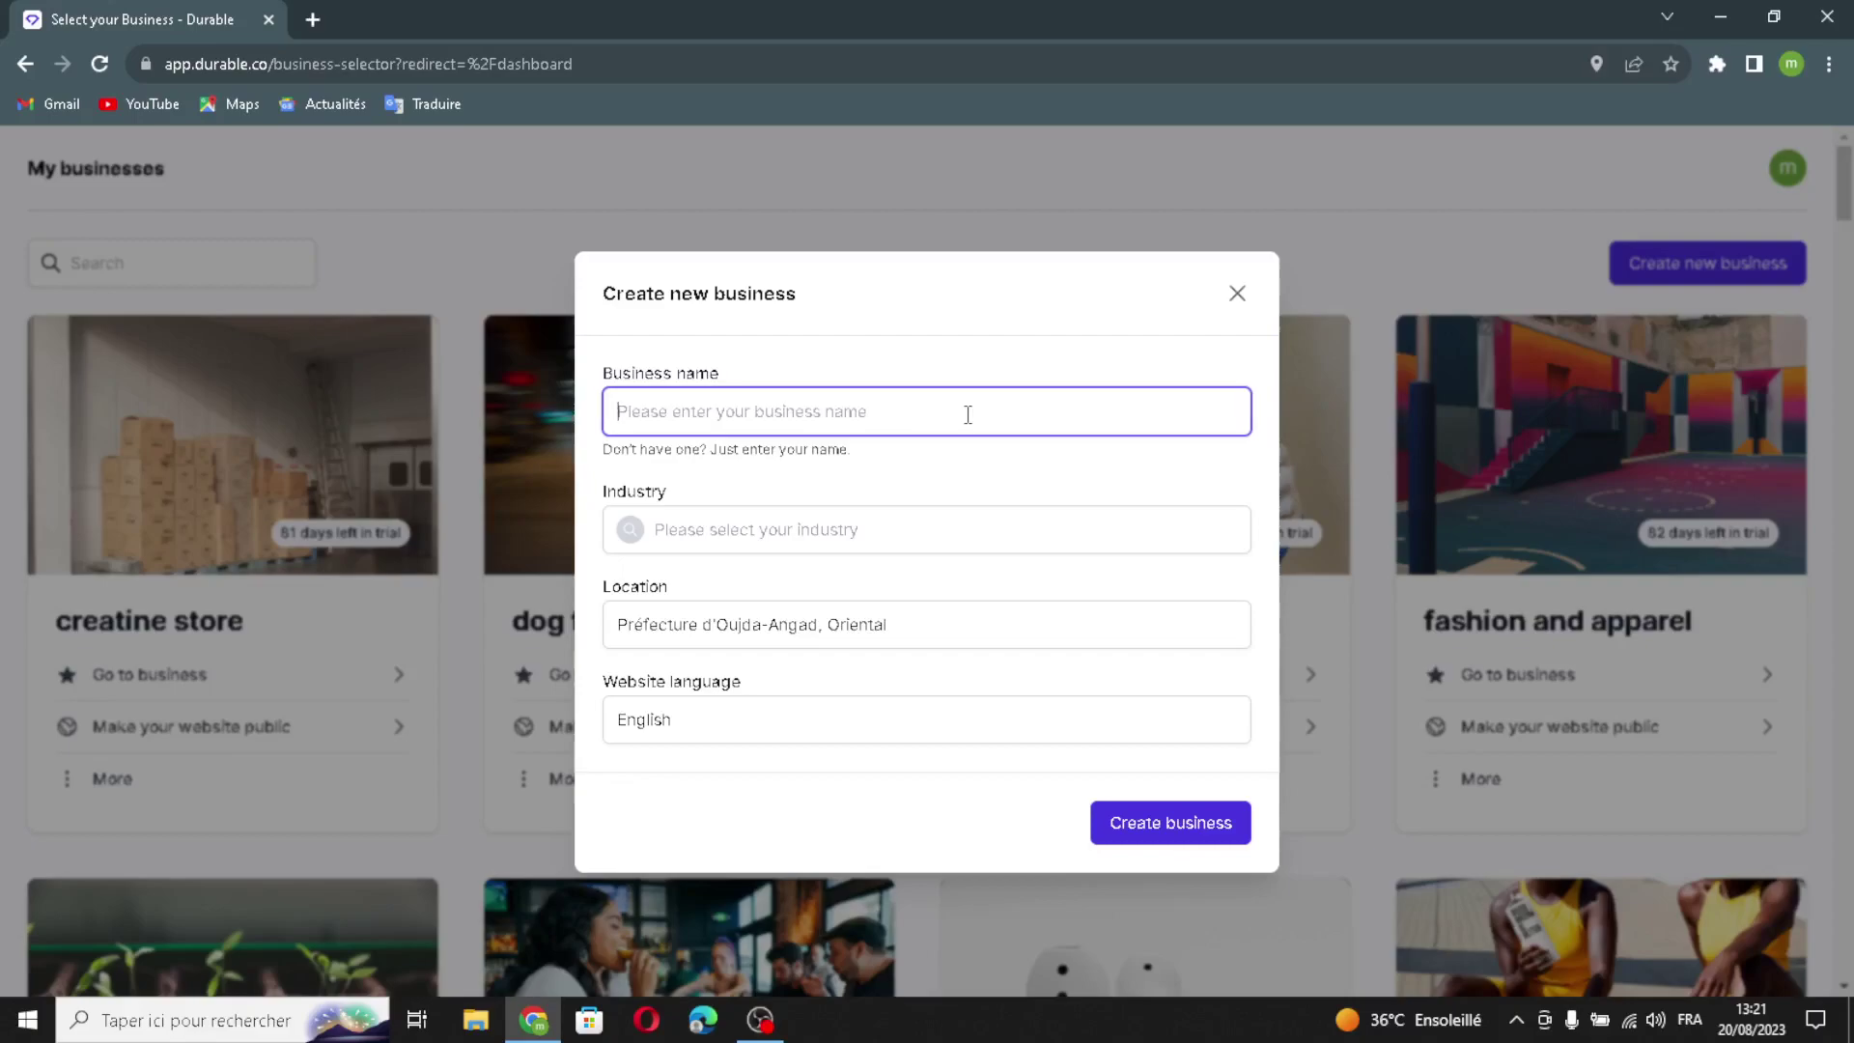
text(CulinaryC)
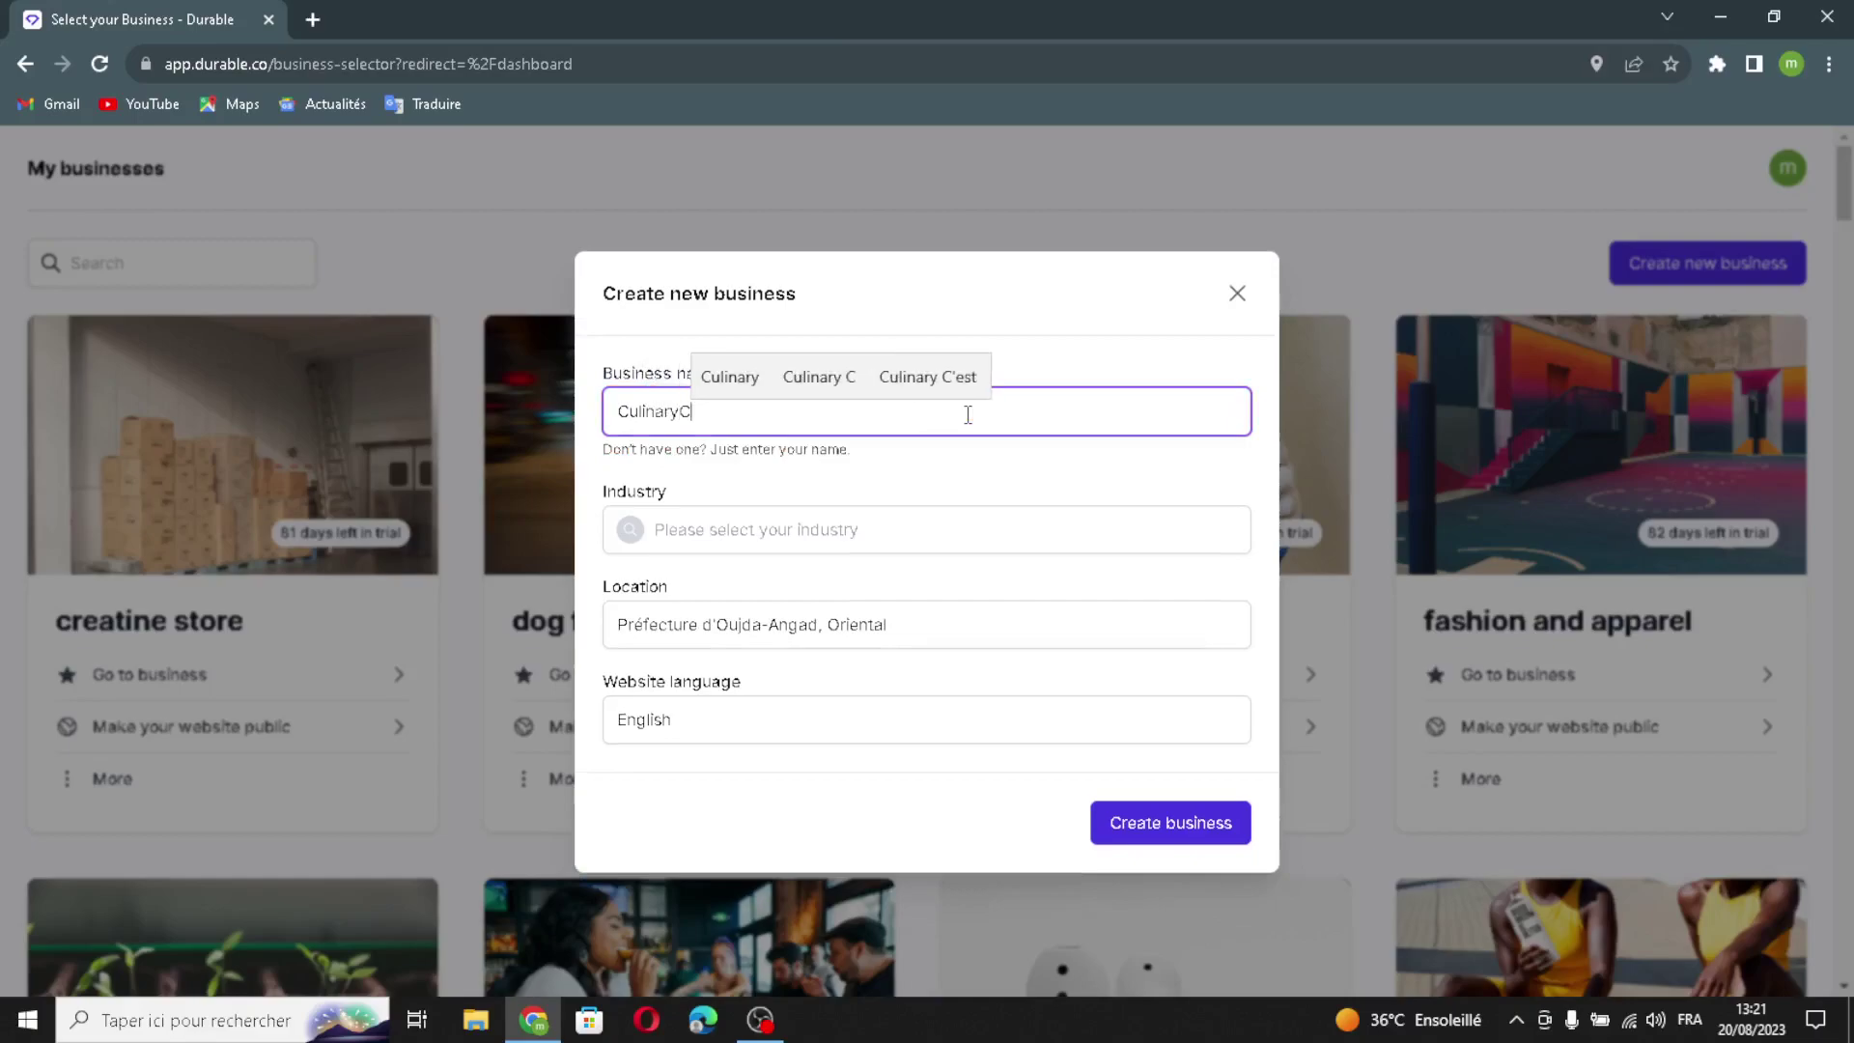
text(rafts)
click(869, 529)
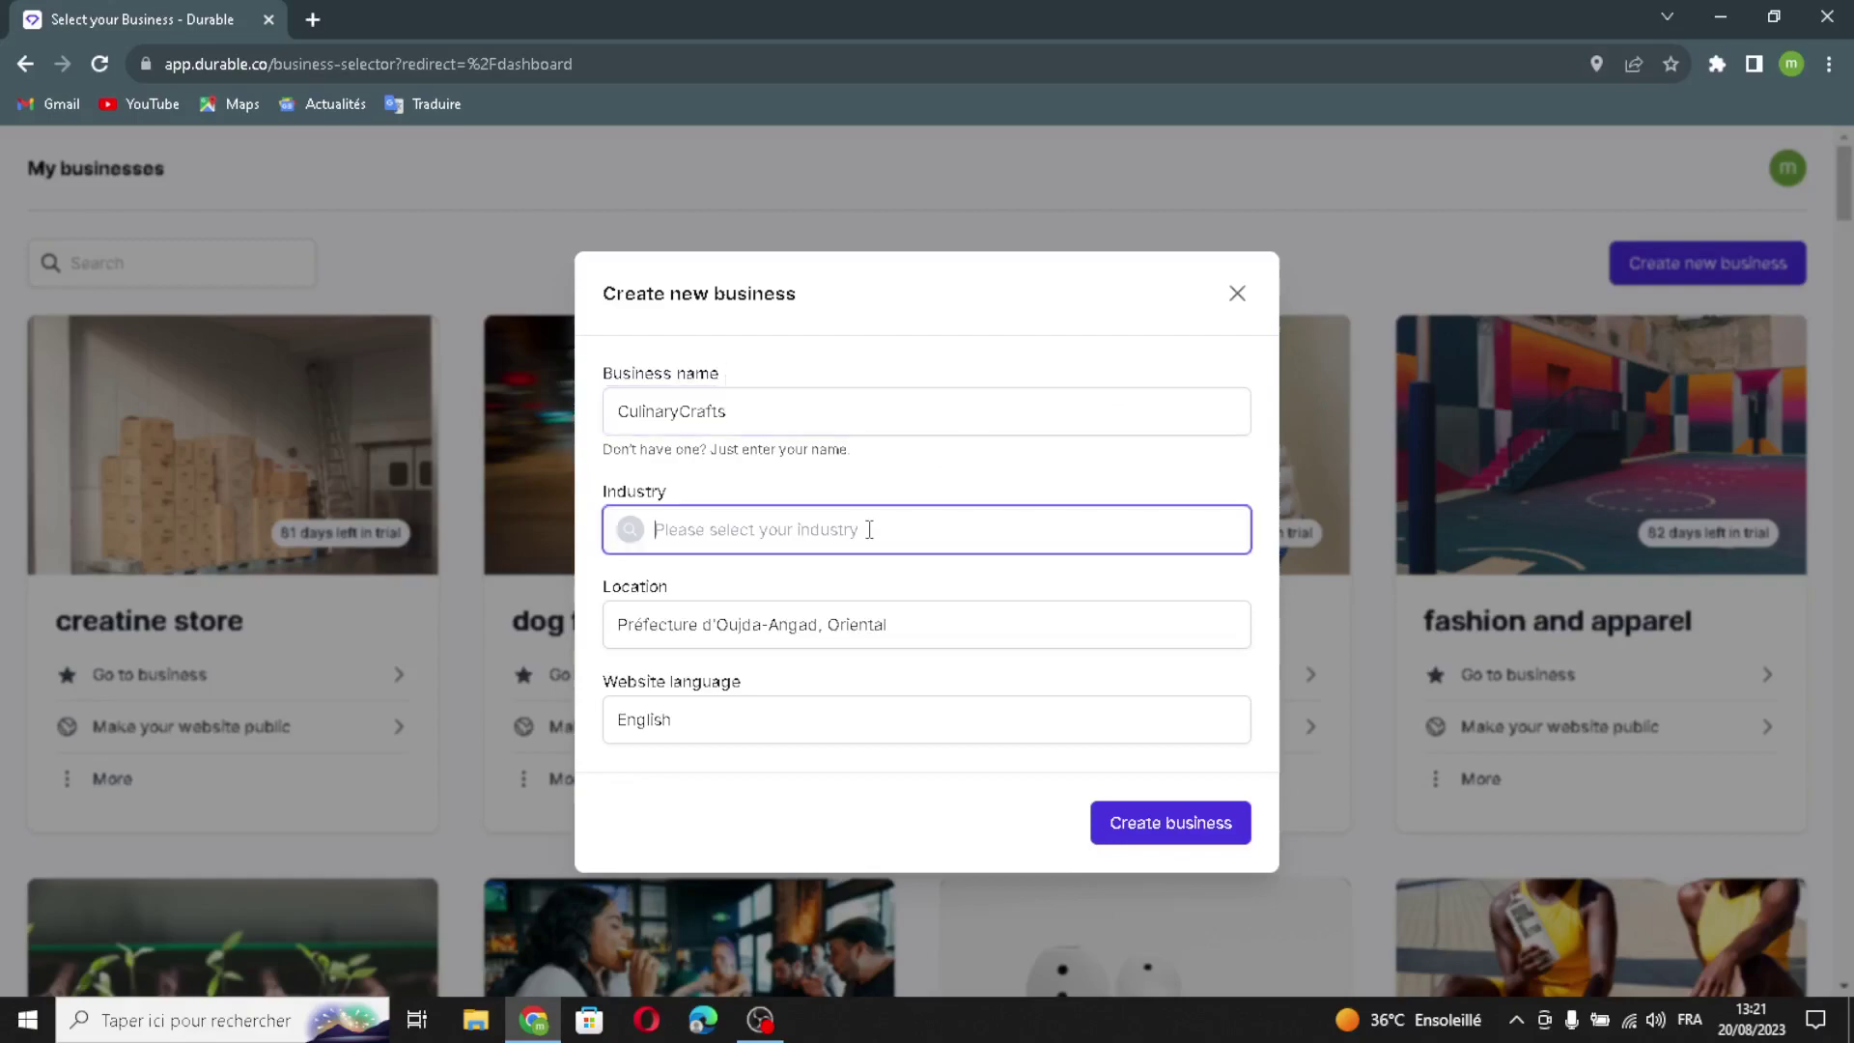
text(cu)
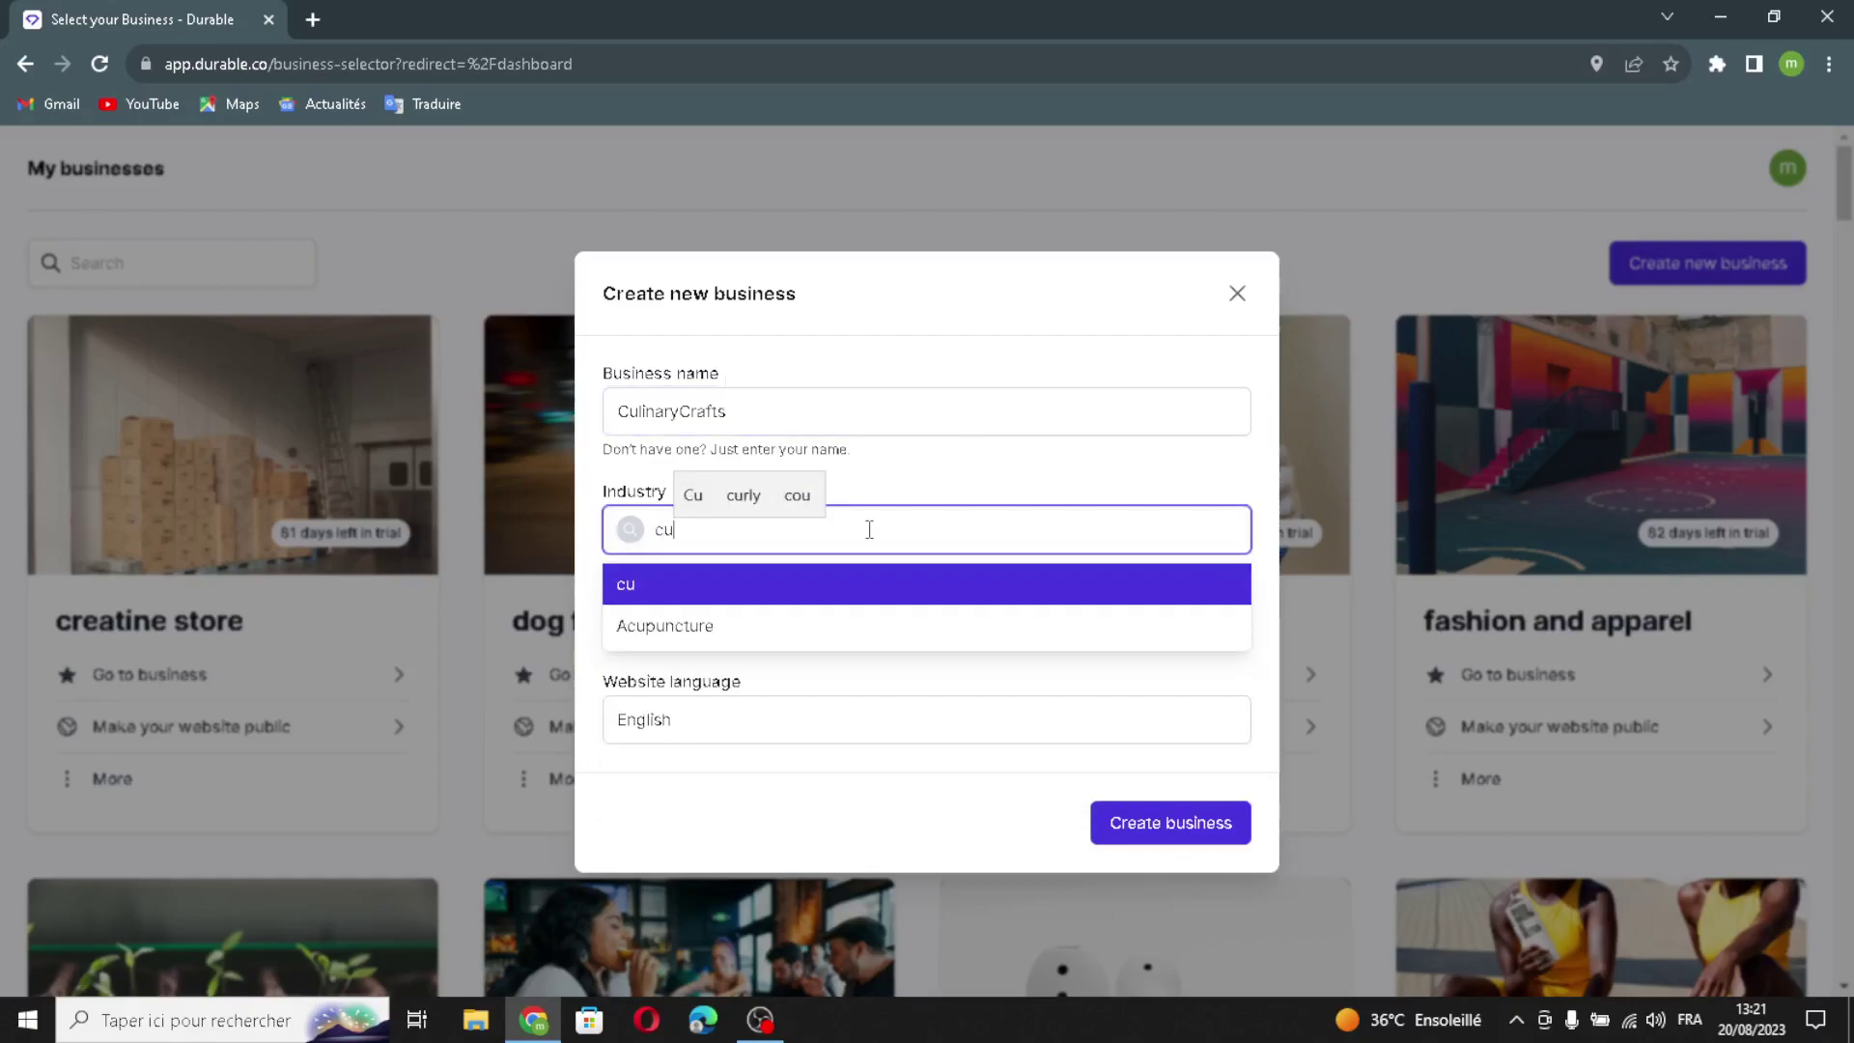
text(linar)
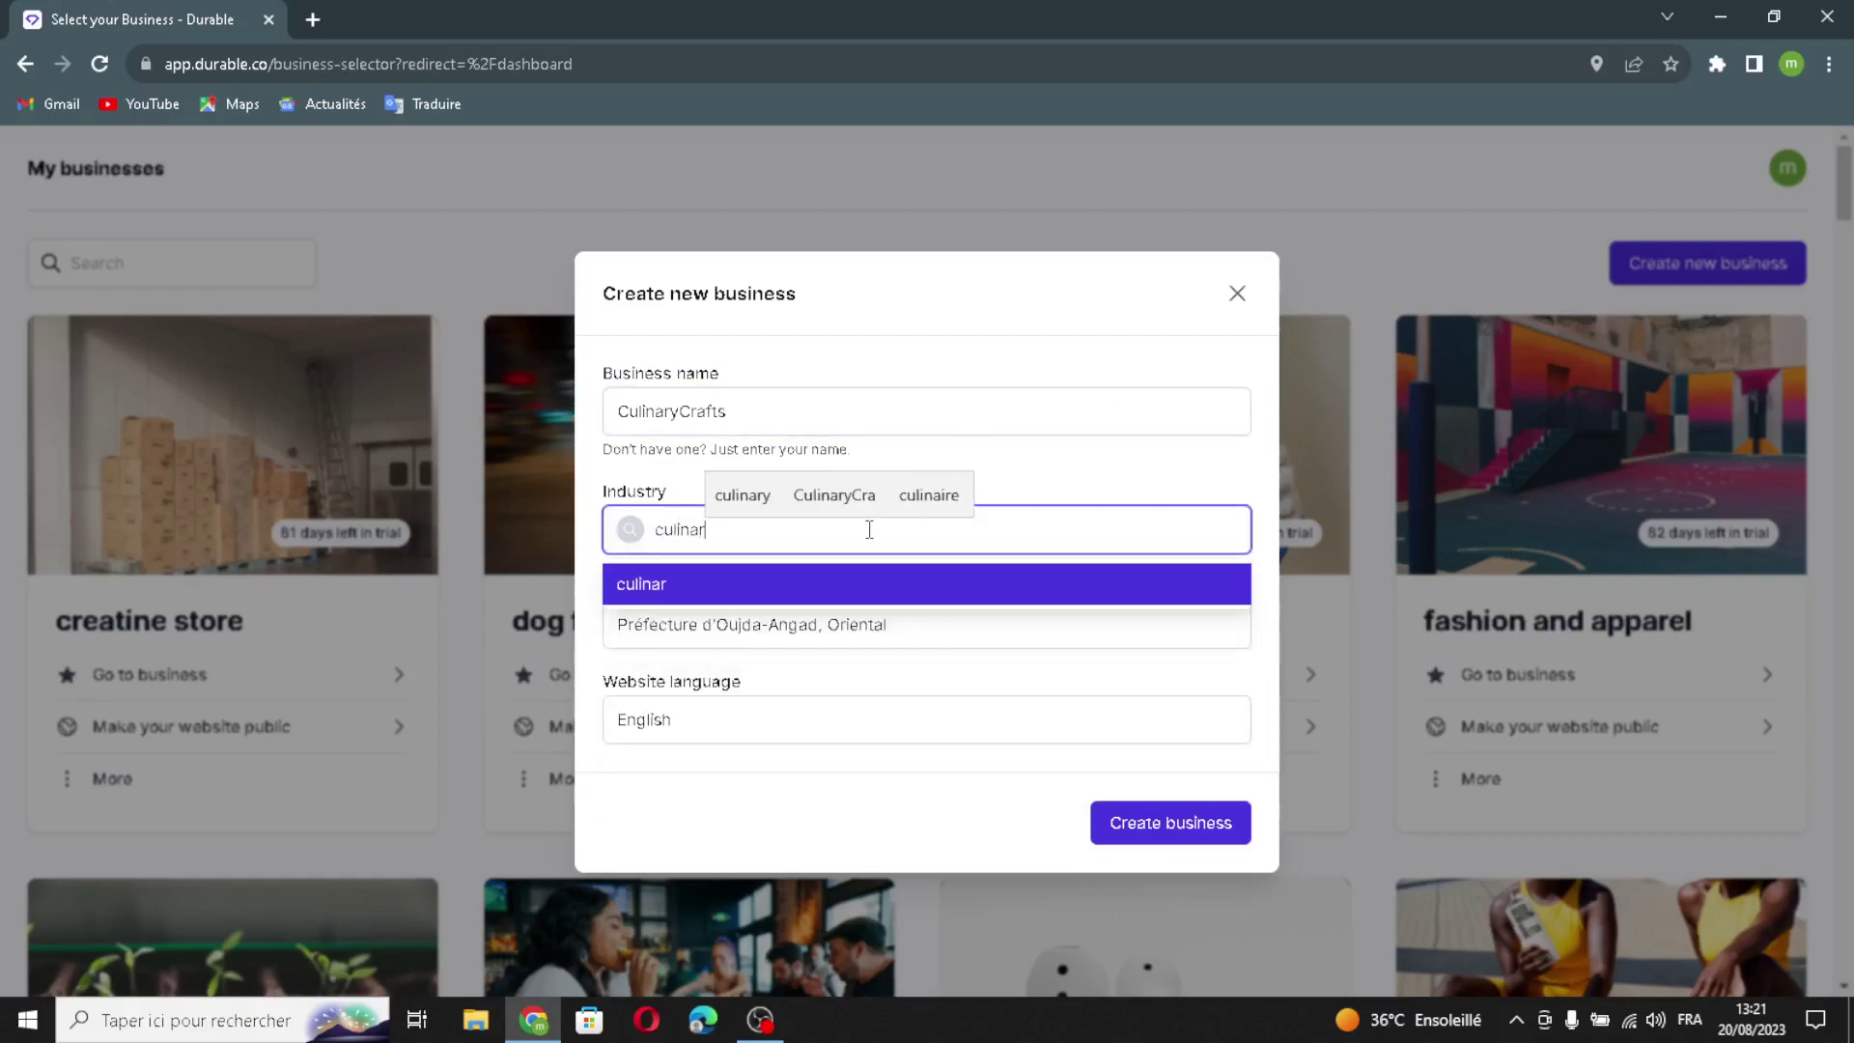
text(y expe)
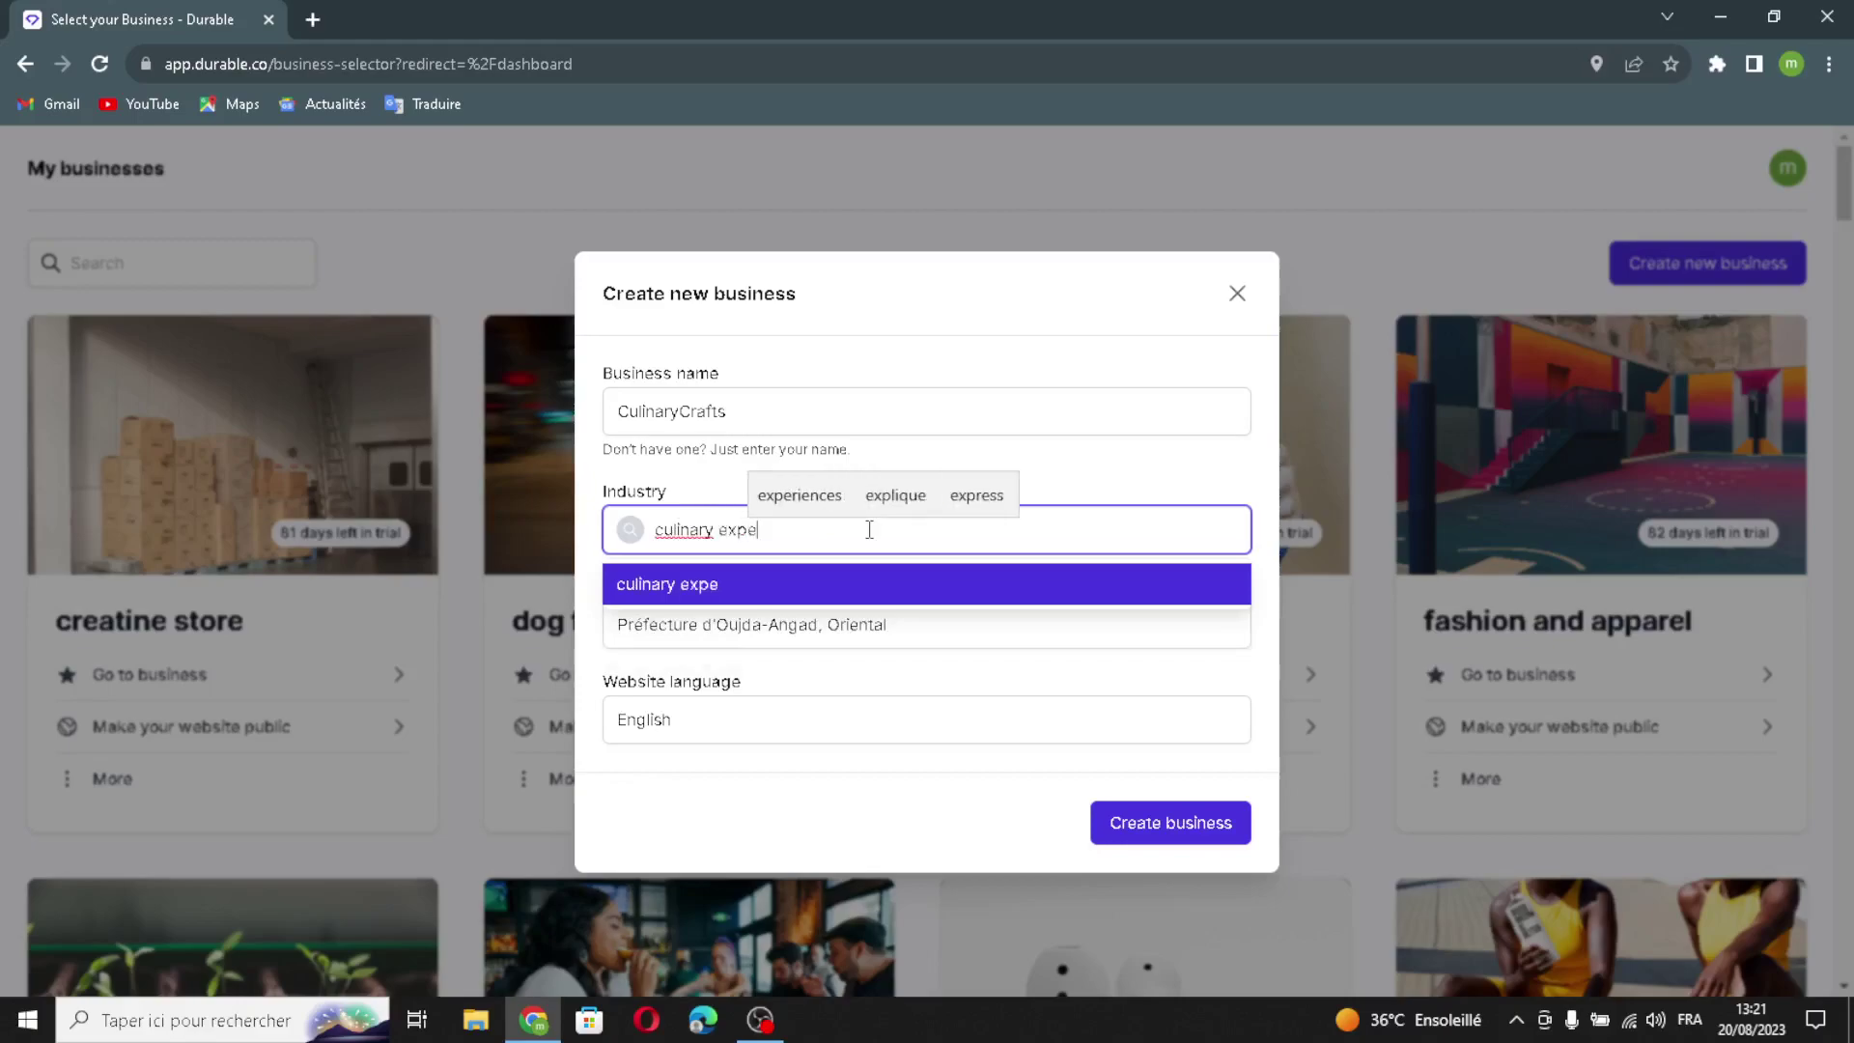
text(rience)
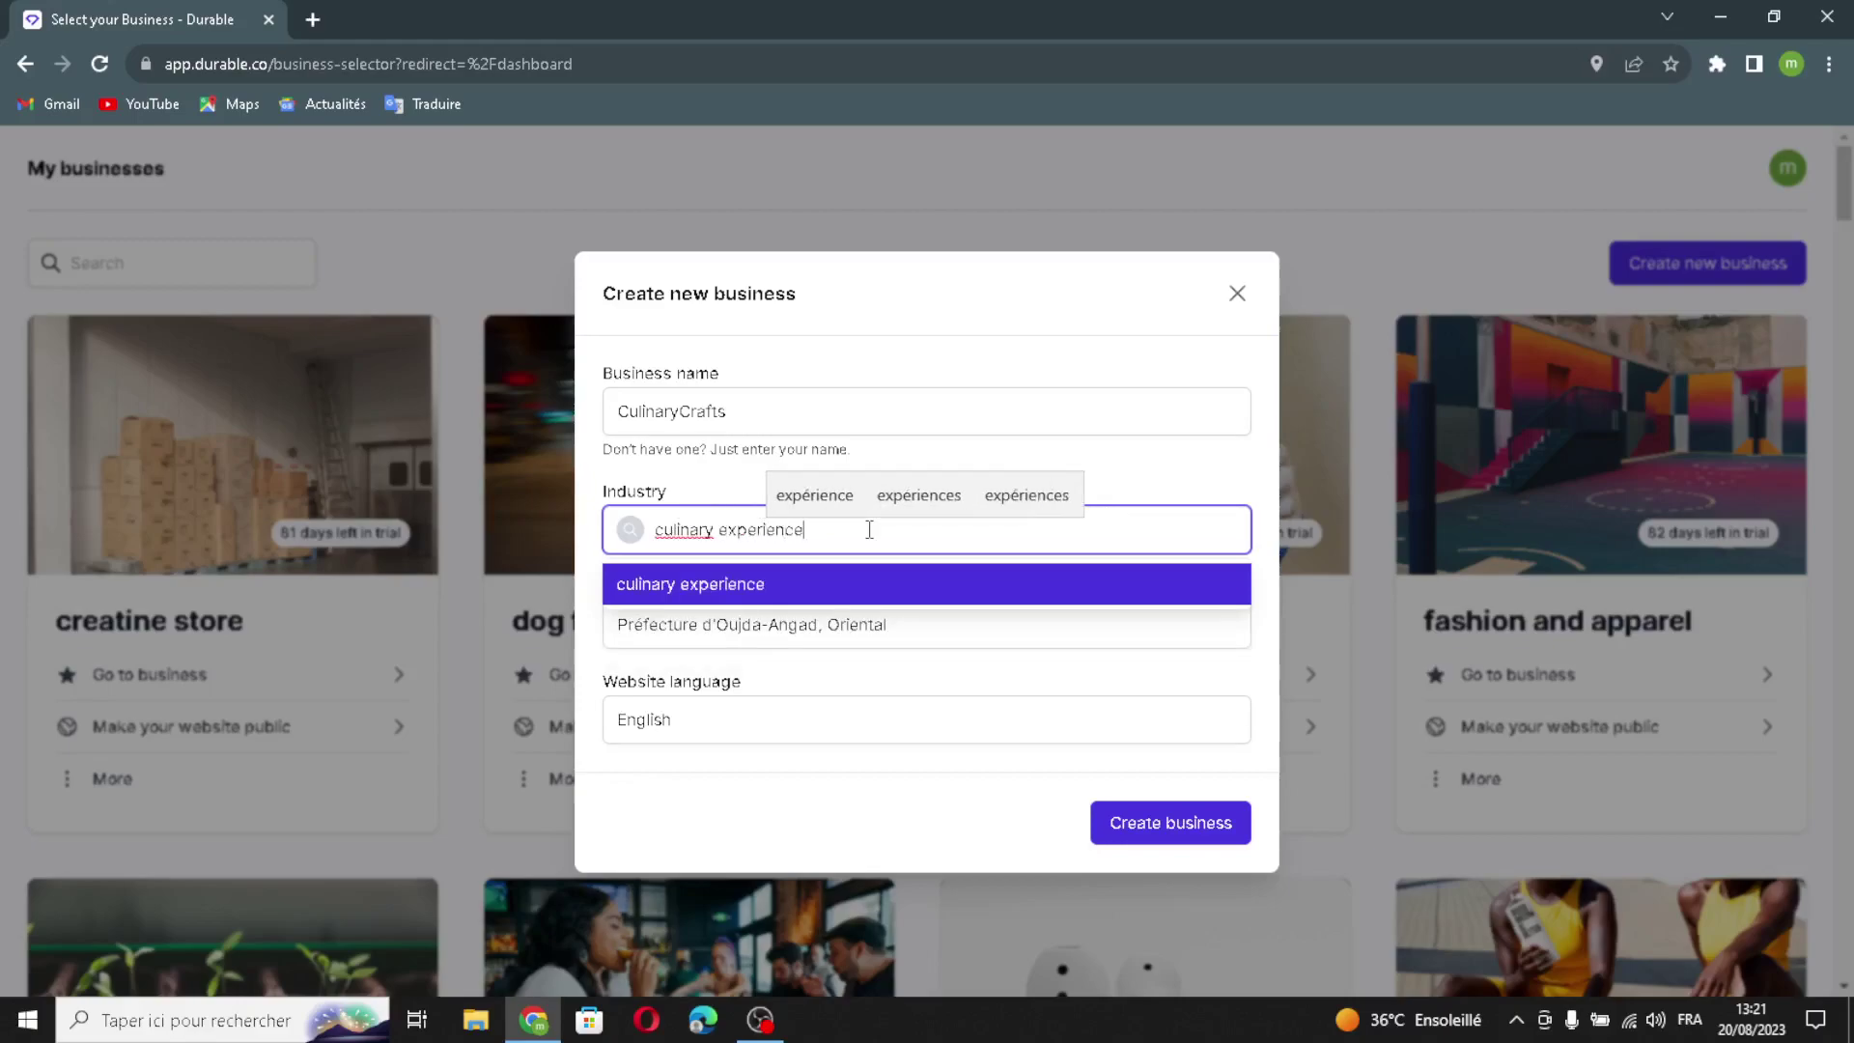
text(s and c)
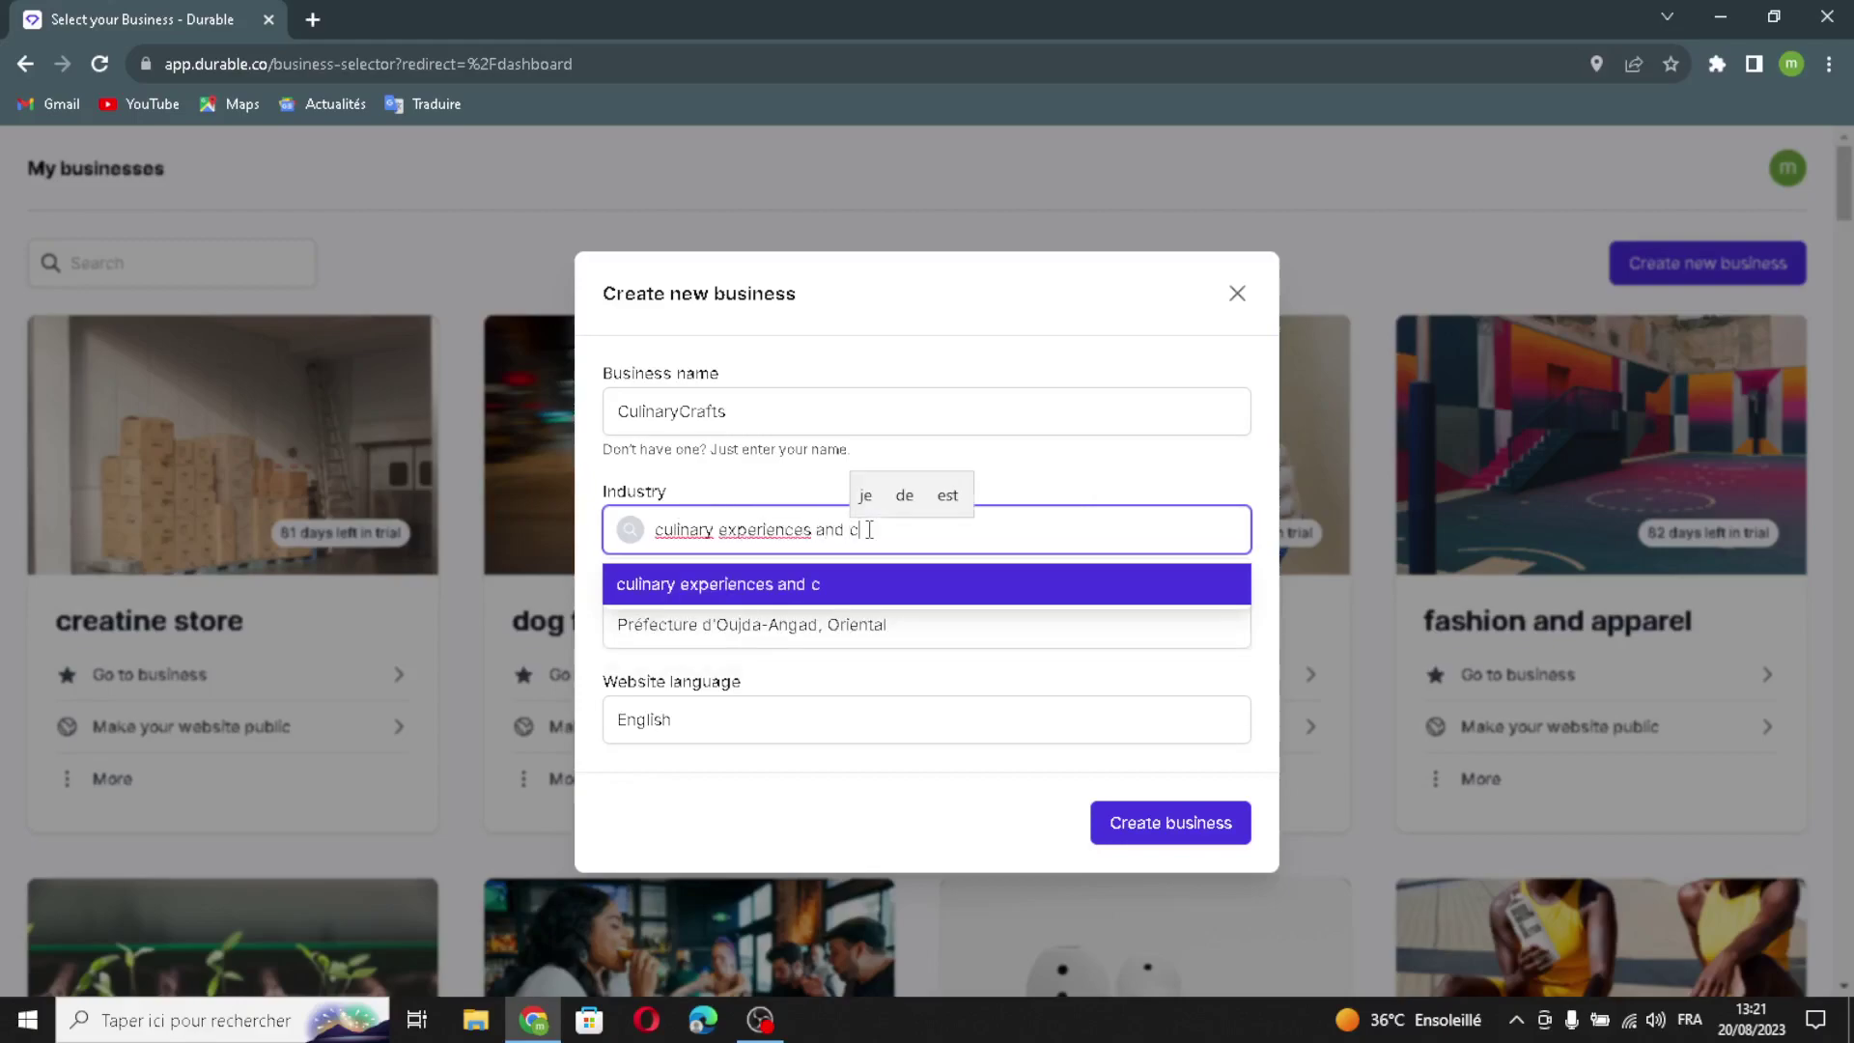
text(ooking classes)
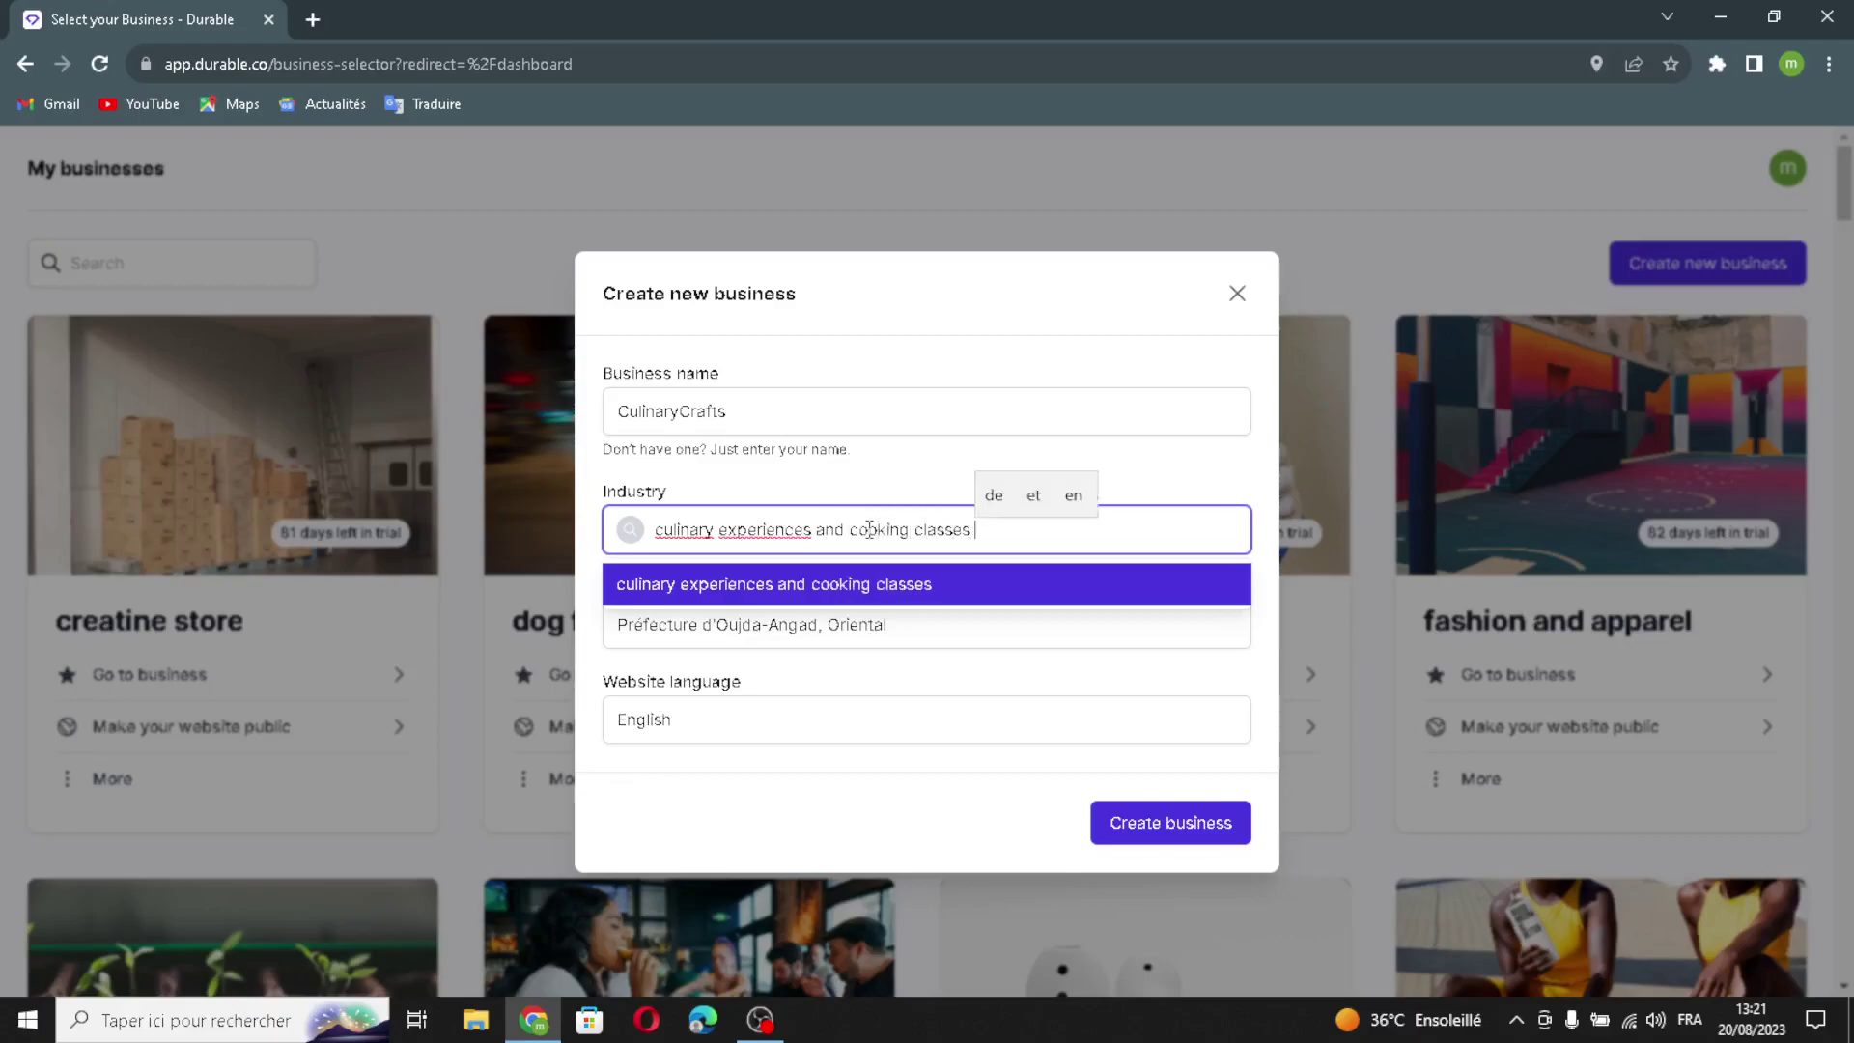
key(Return)
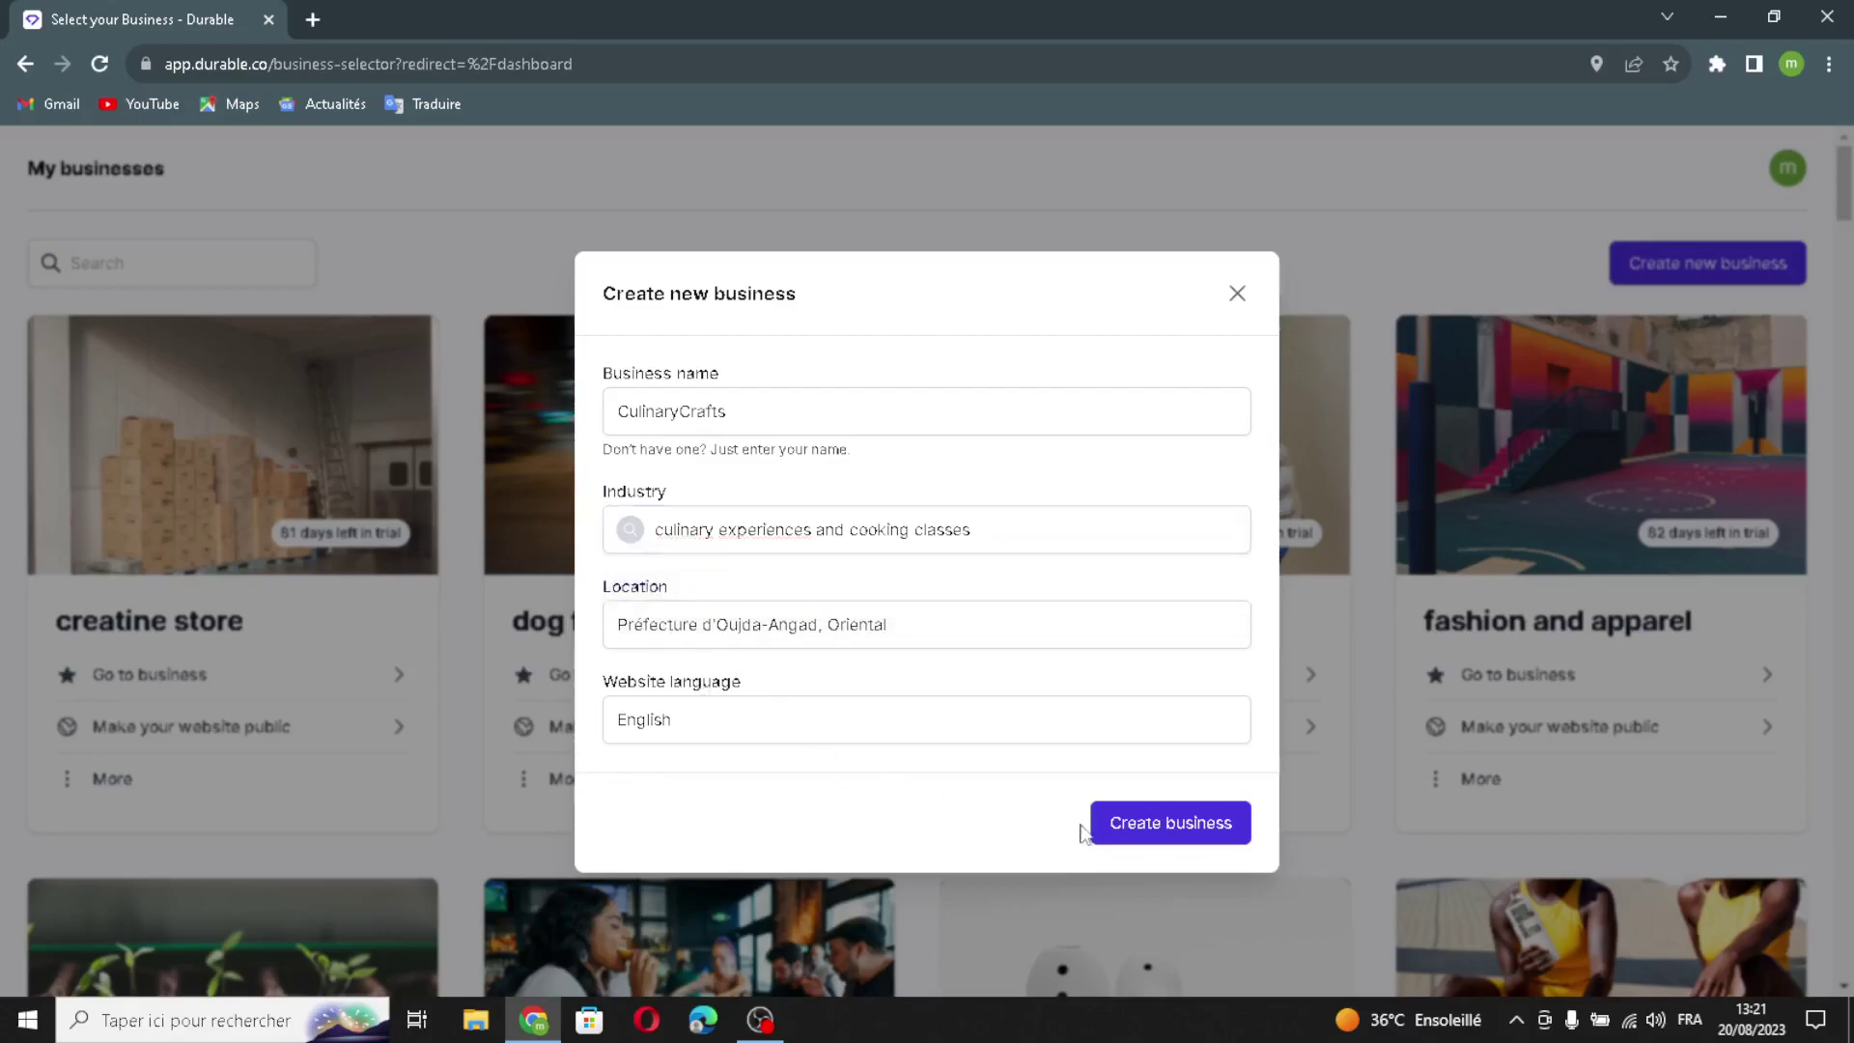
click(1116, 831)
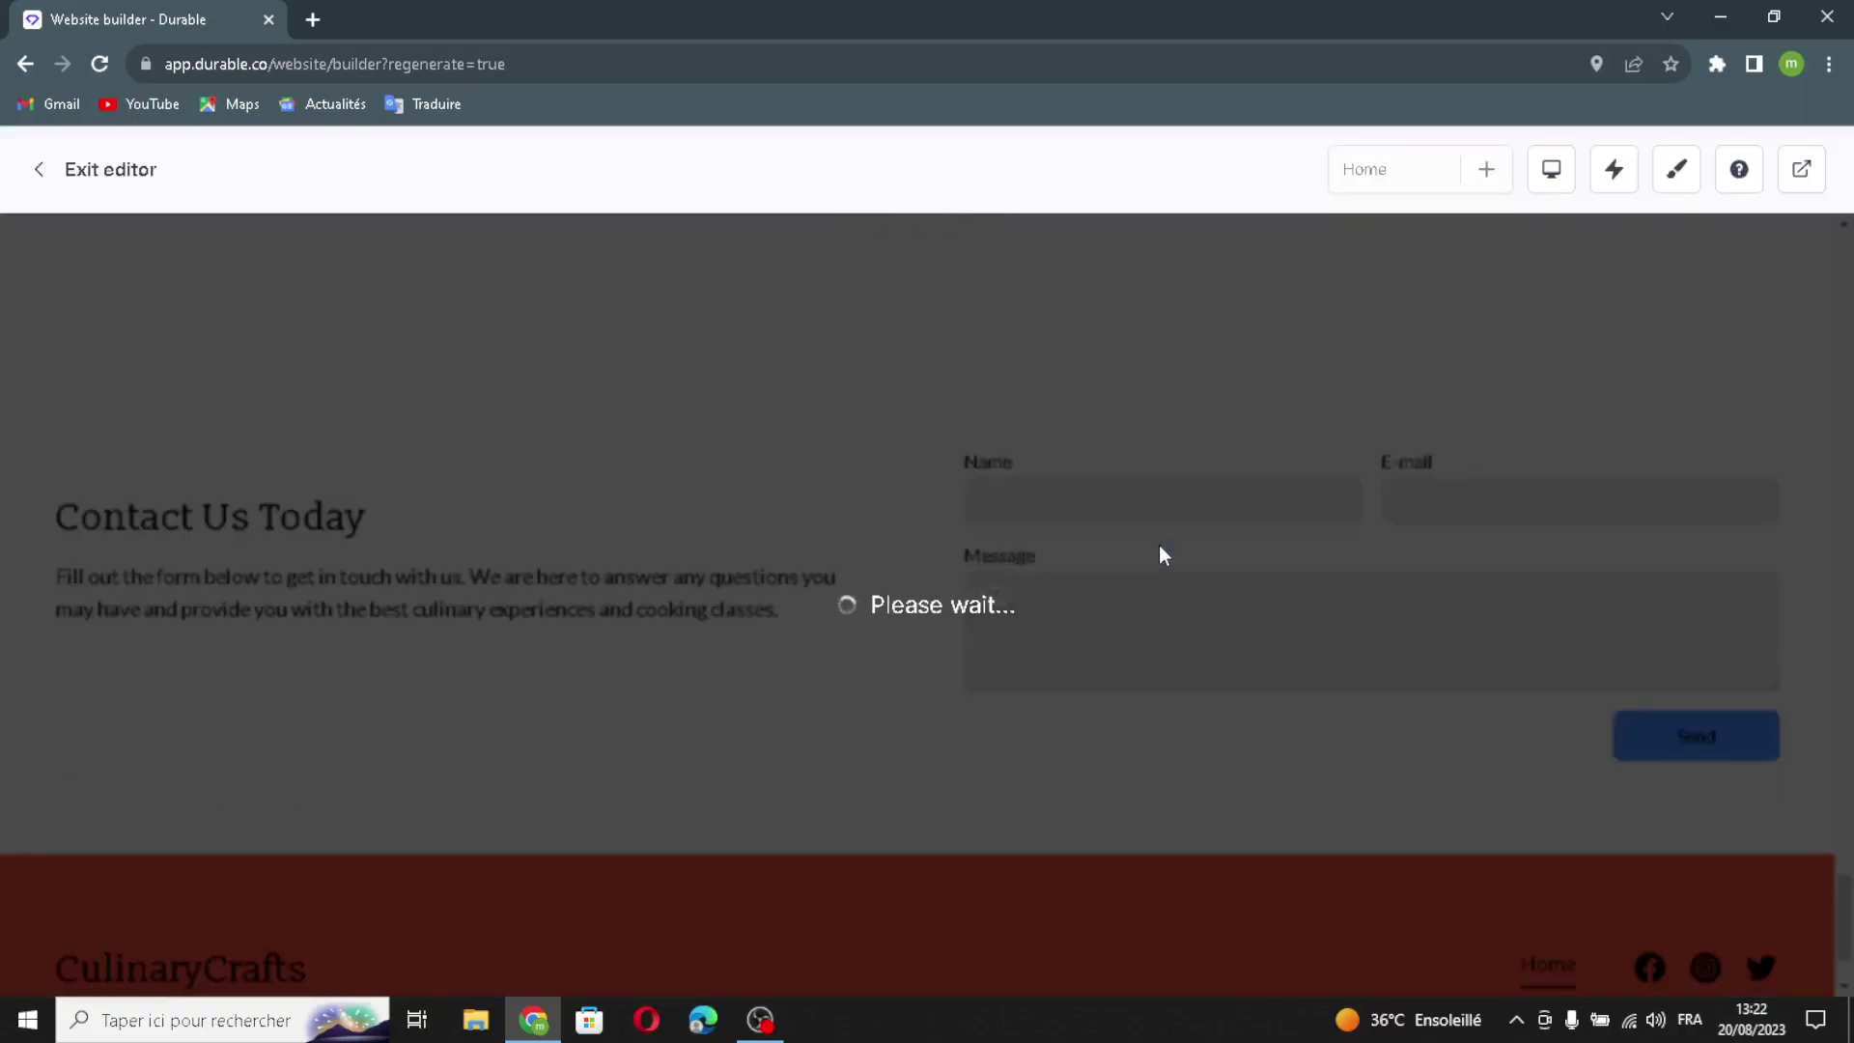
Step: Review the generated site up to the 'Discover Authentic Culinary Experiences' hero and edit the header
scroll(1124, 695, up, 15)
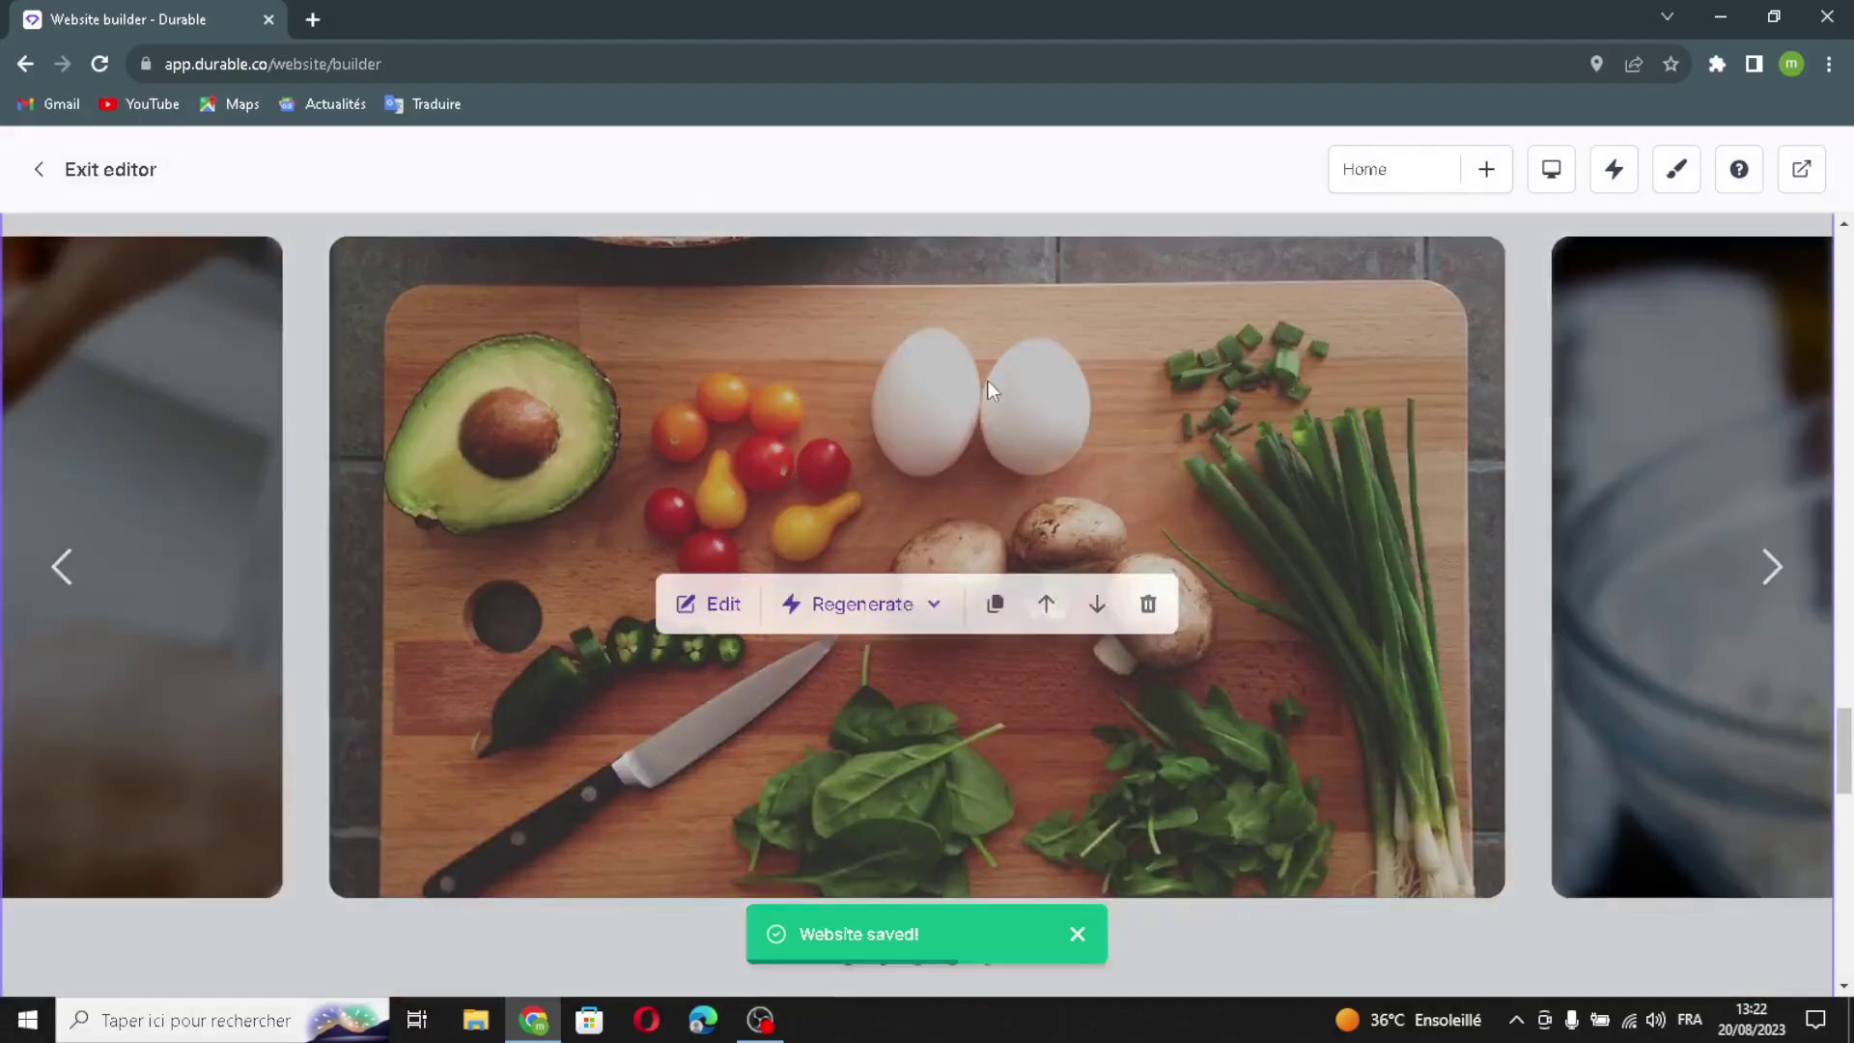
scroll(987, 384, up, 15)
scroll(965, 367, up, 10)
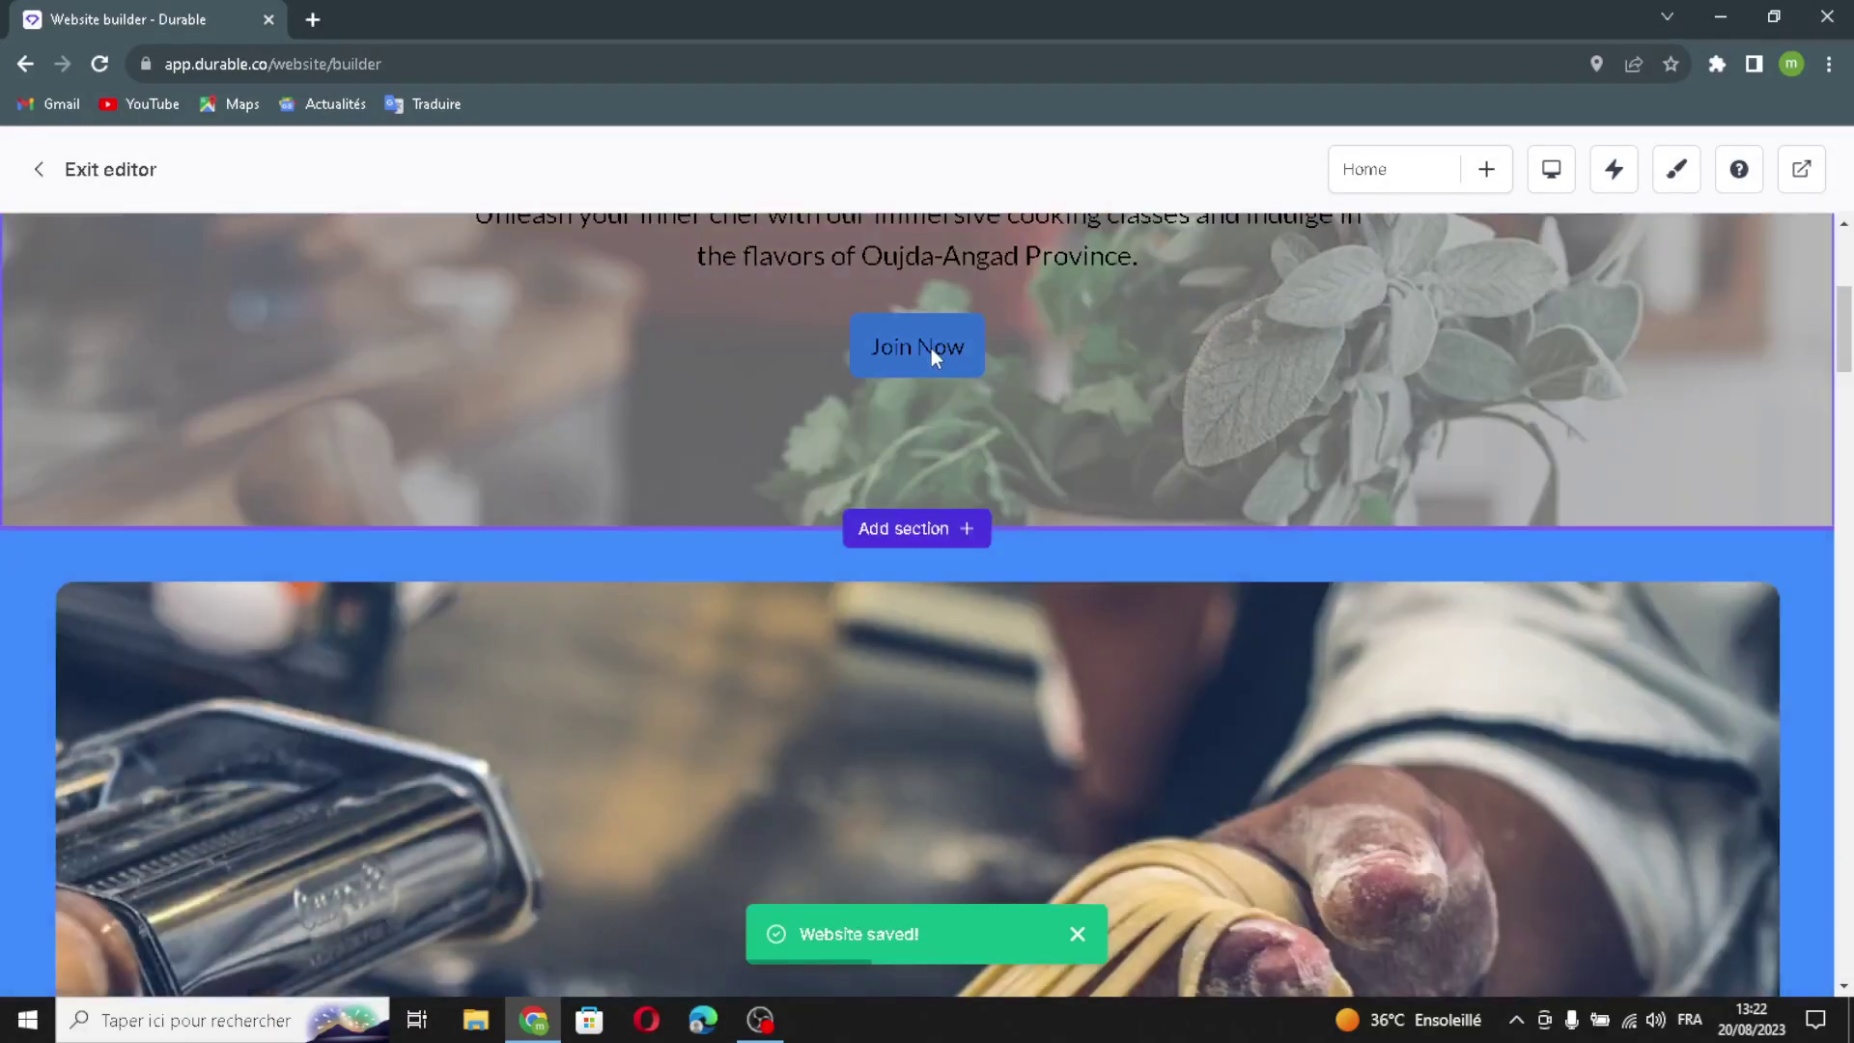
scroll(935, 369, up, 1)
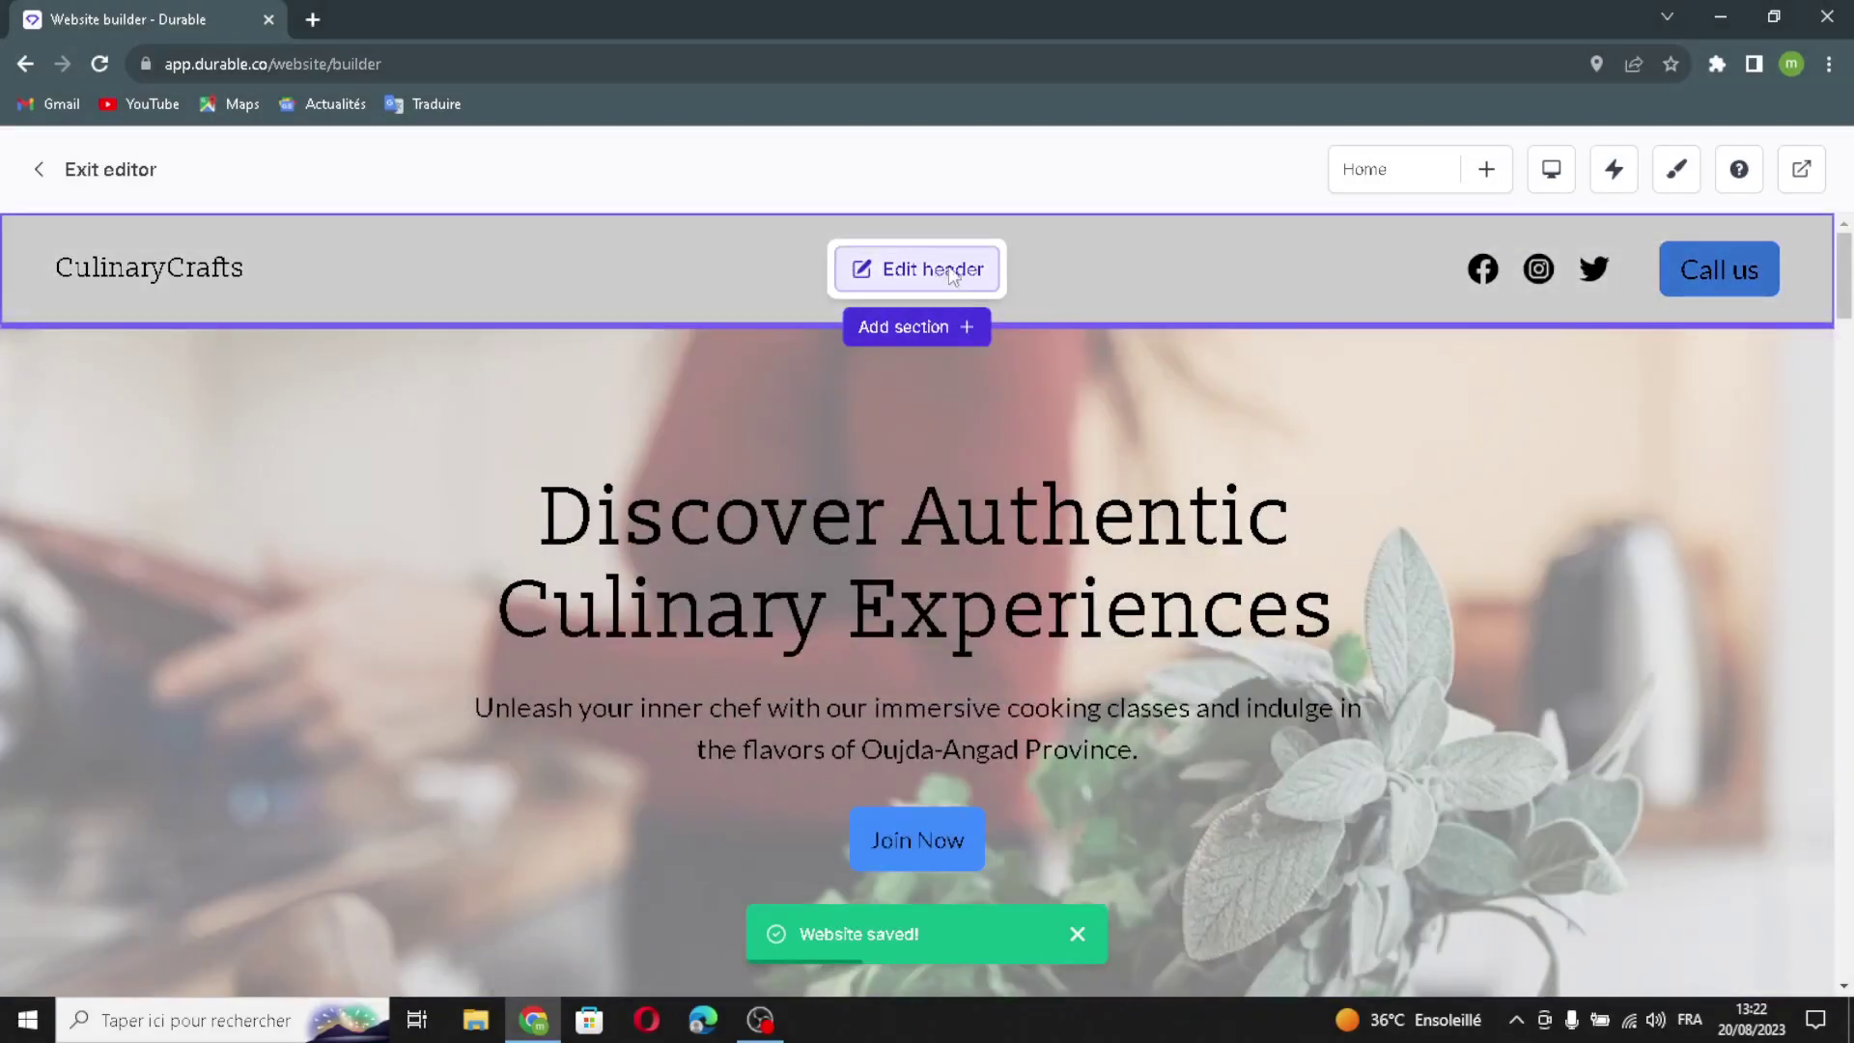
click(952, 276)
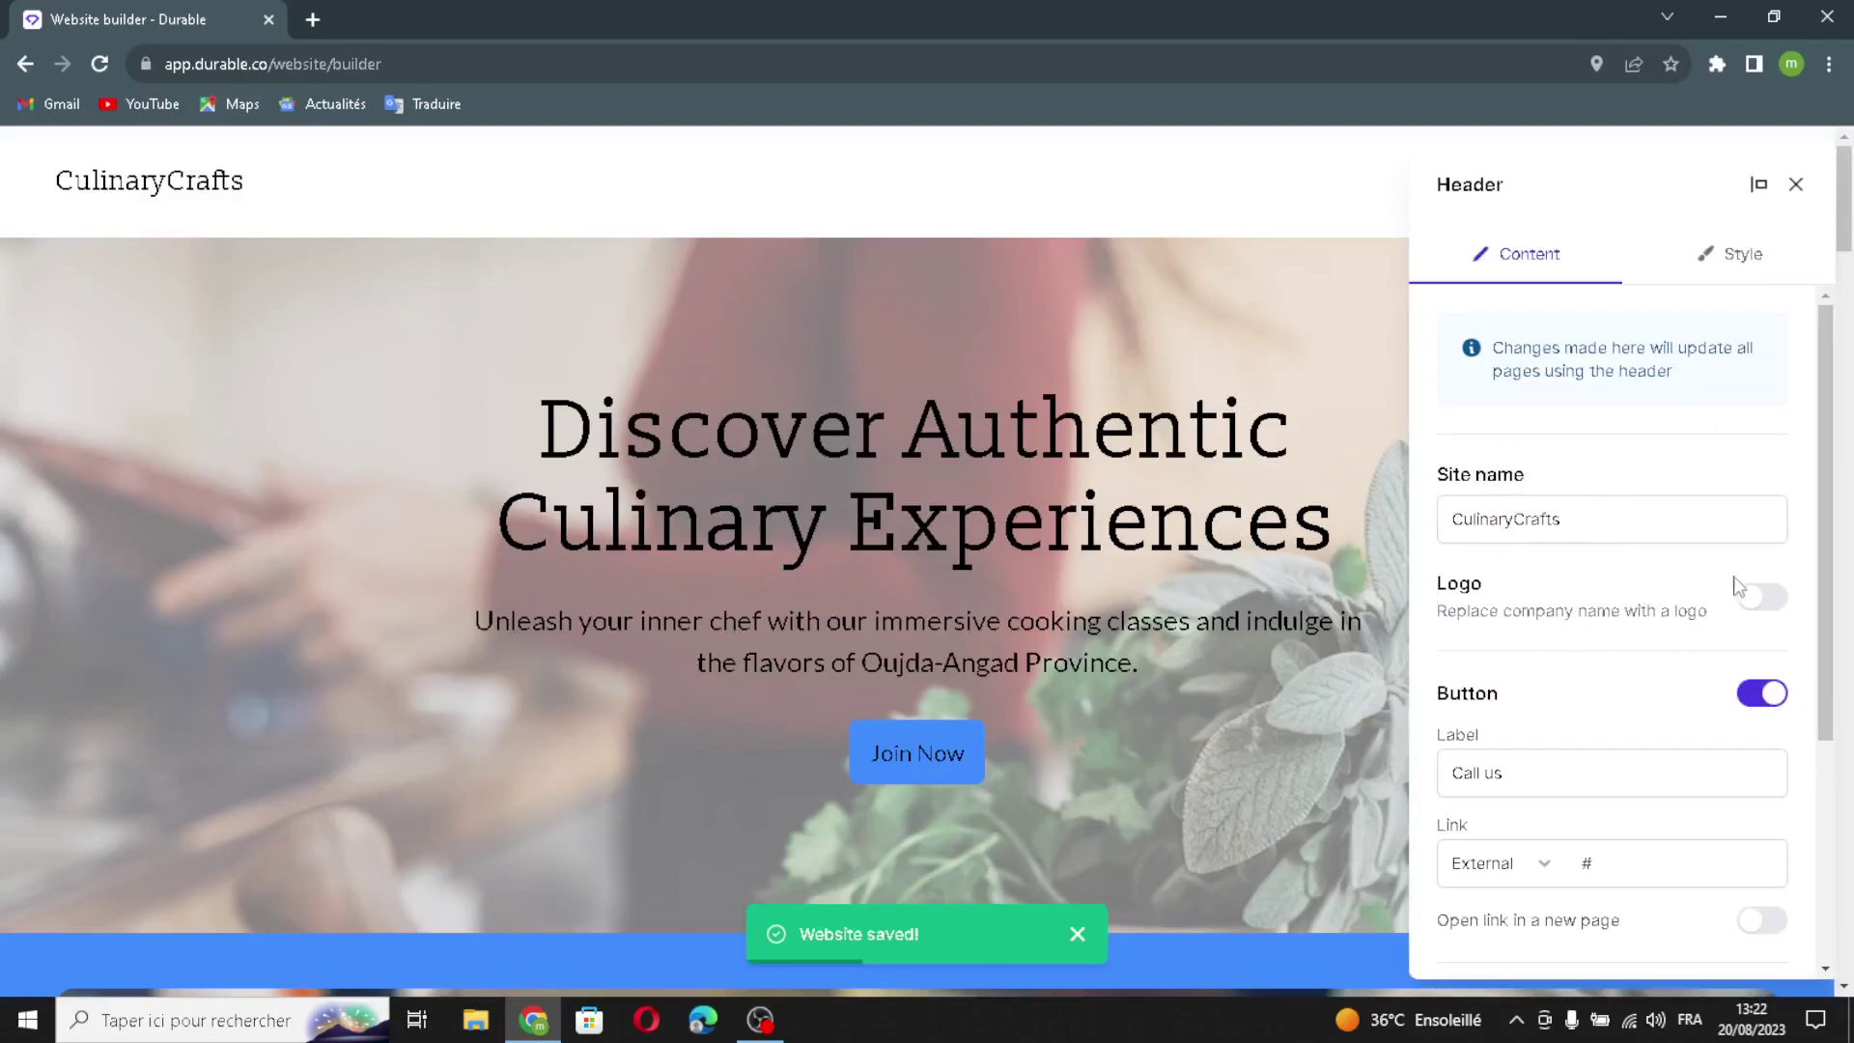
Step: Explore the header's logo, button link and social link options, closing the social dialog unused
click(1762, 597)
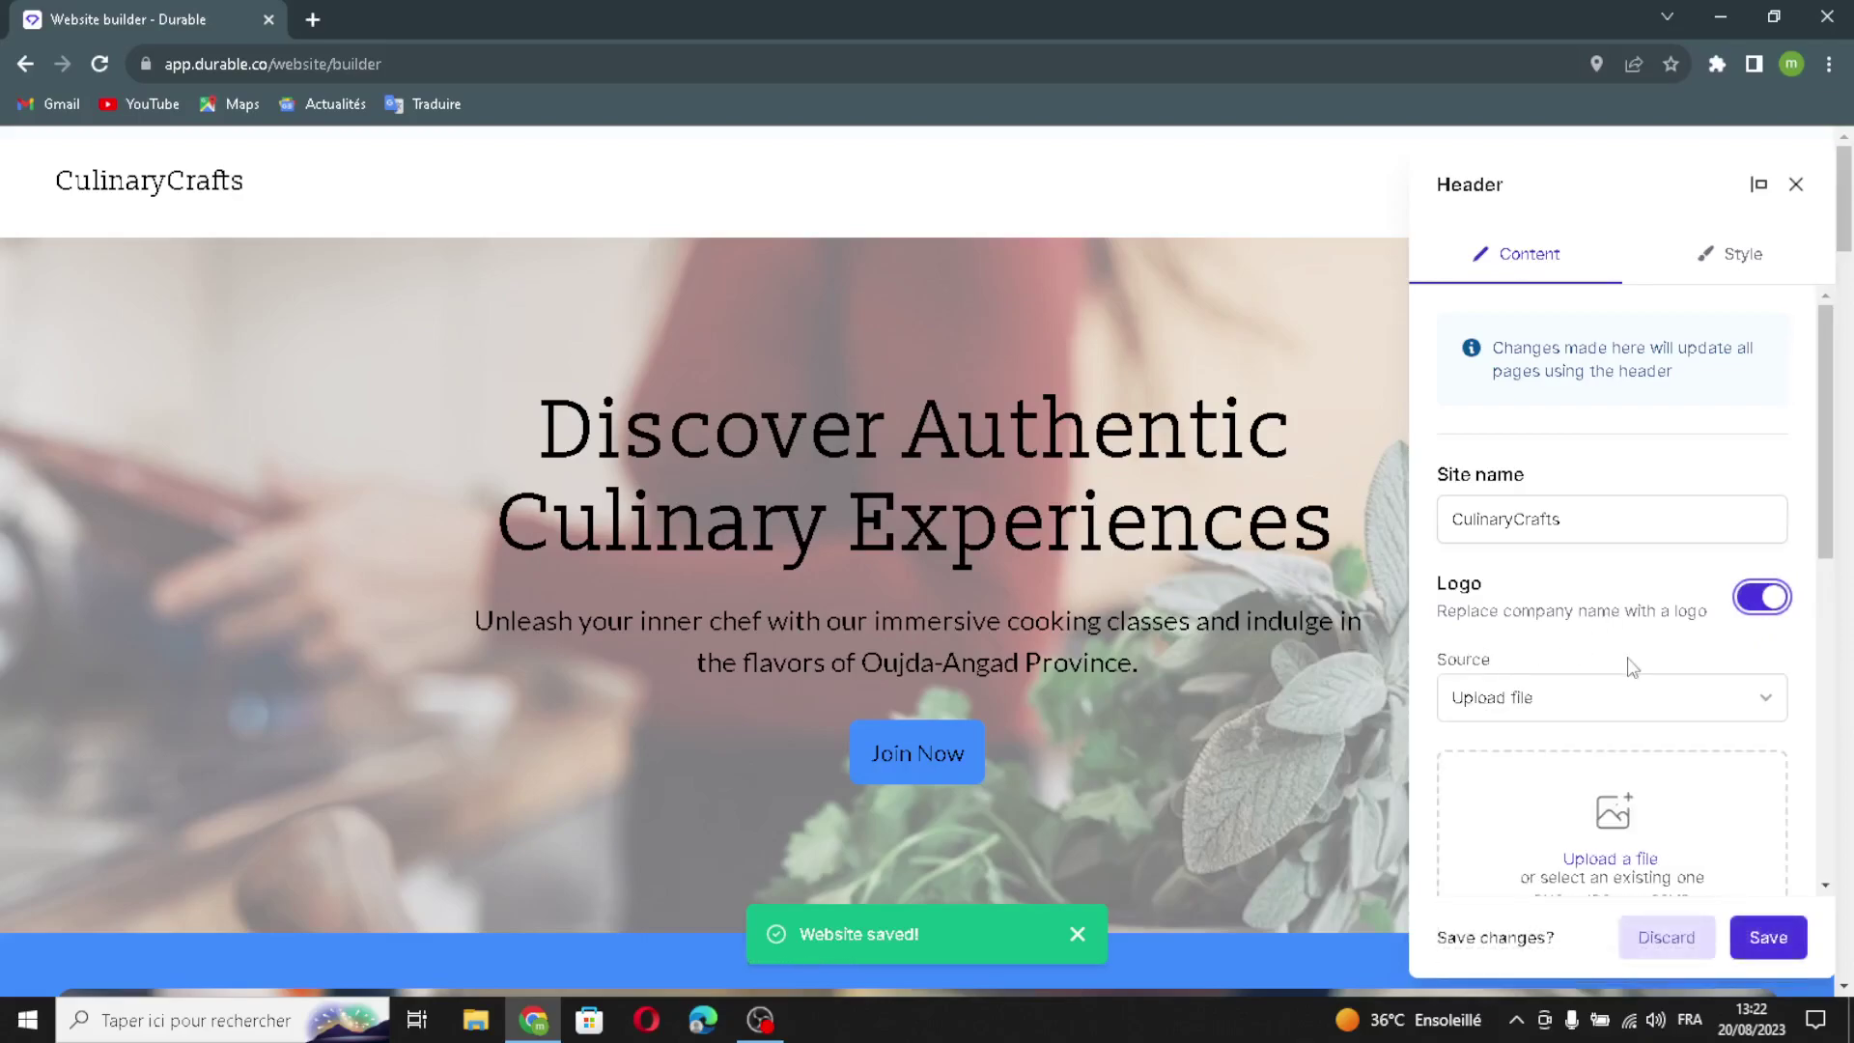
scroll(1629, 662, down, 1)
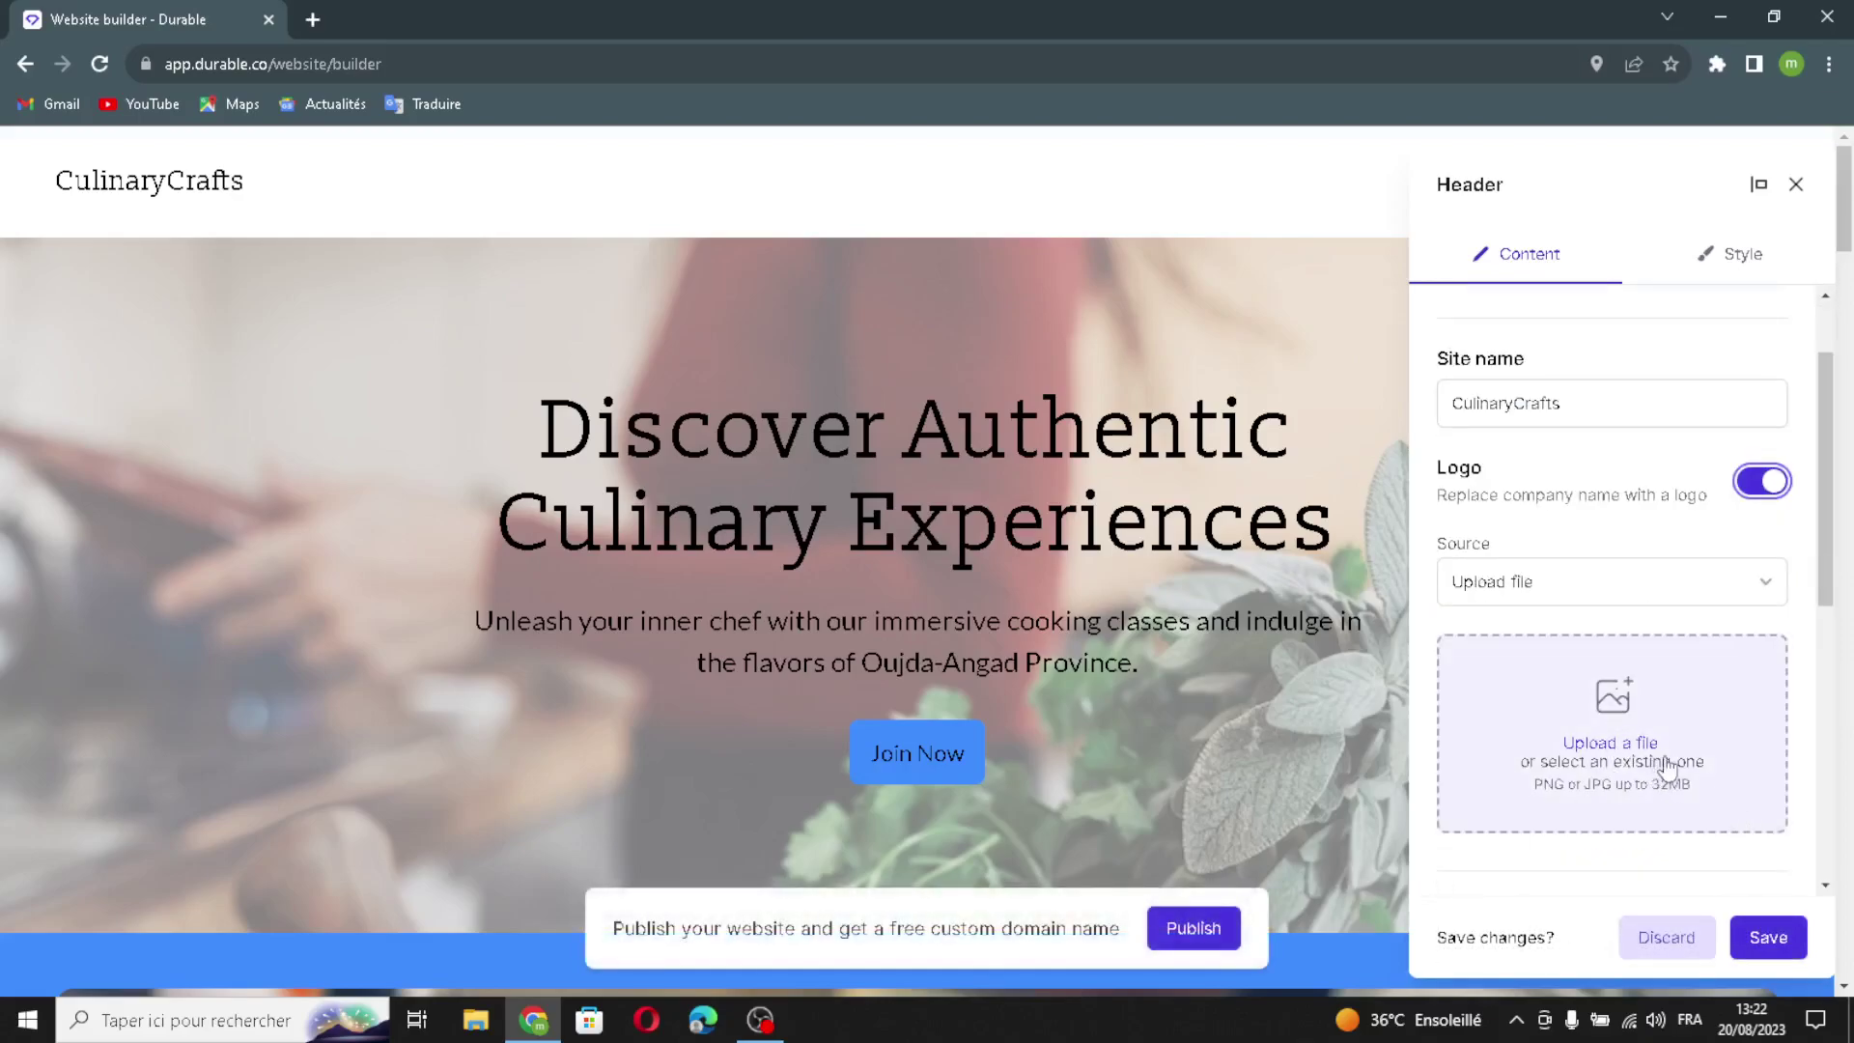
scroll(1668, 768, down, 2)
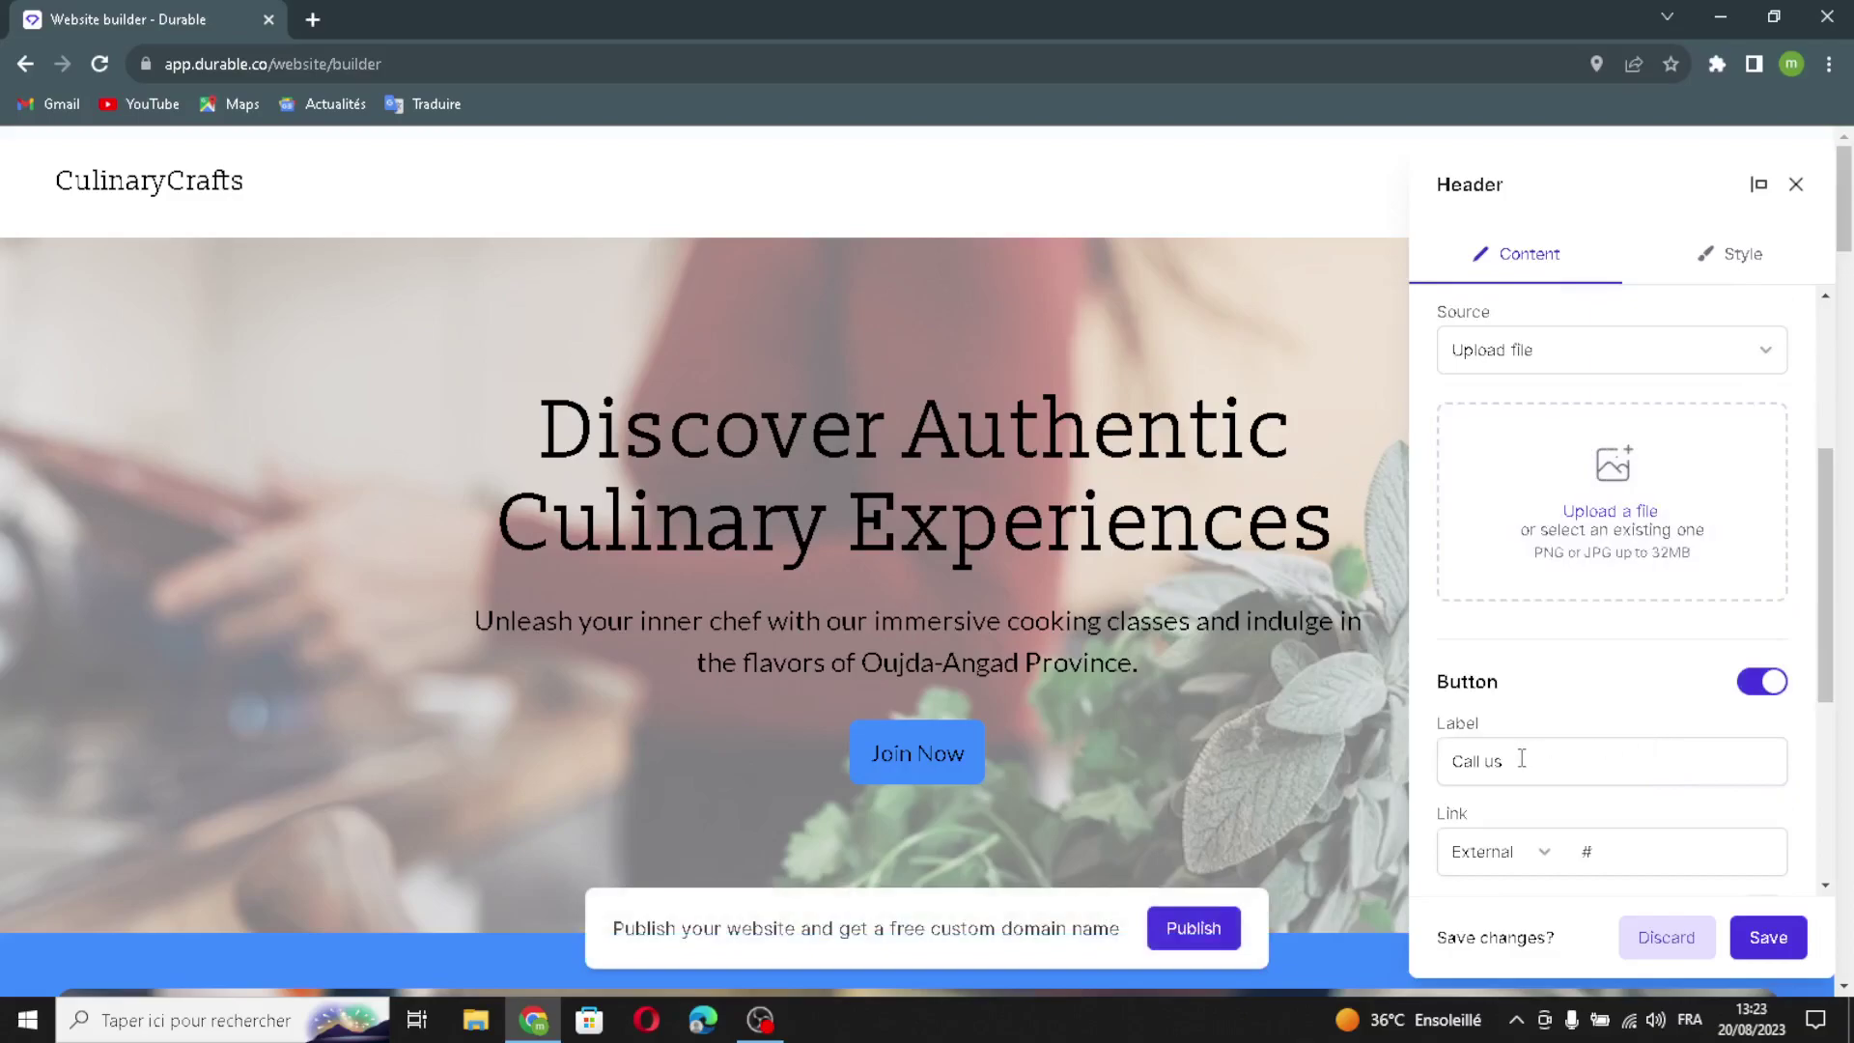
scroll(1522, 759, down, 3)
click(1616, 492)
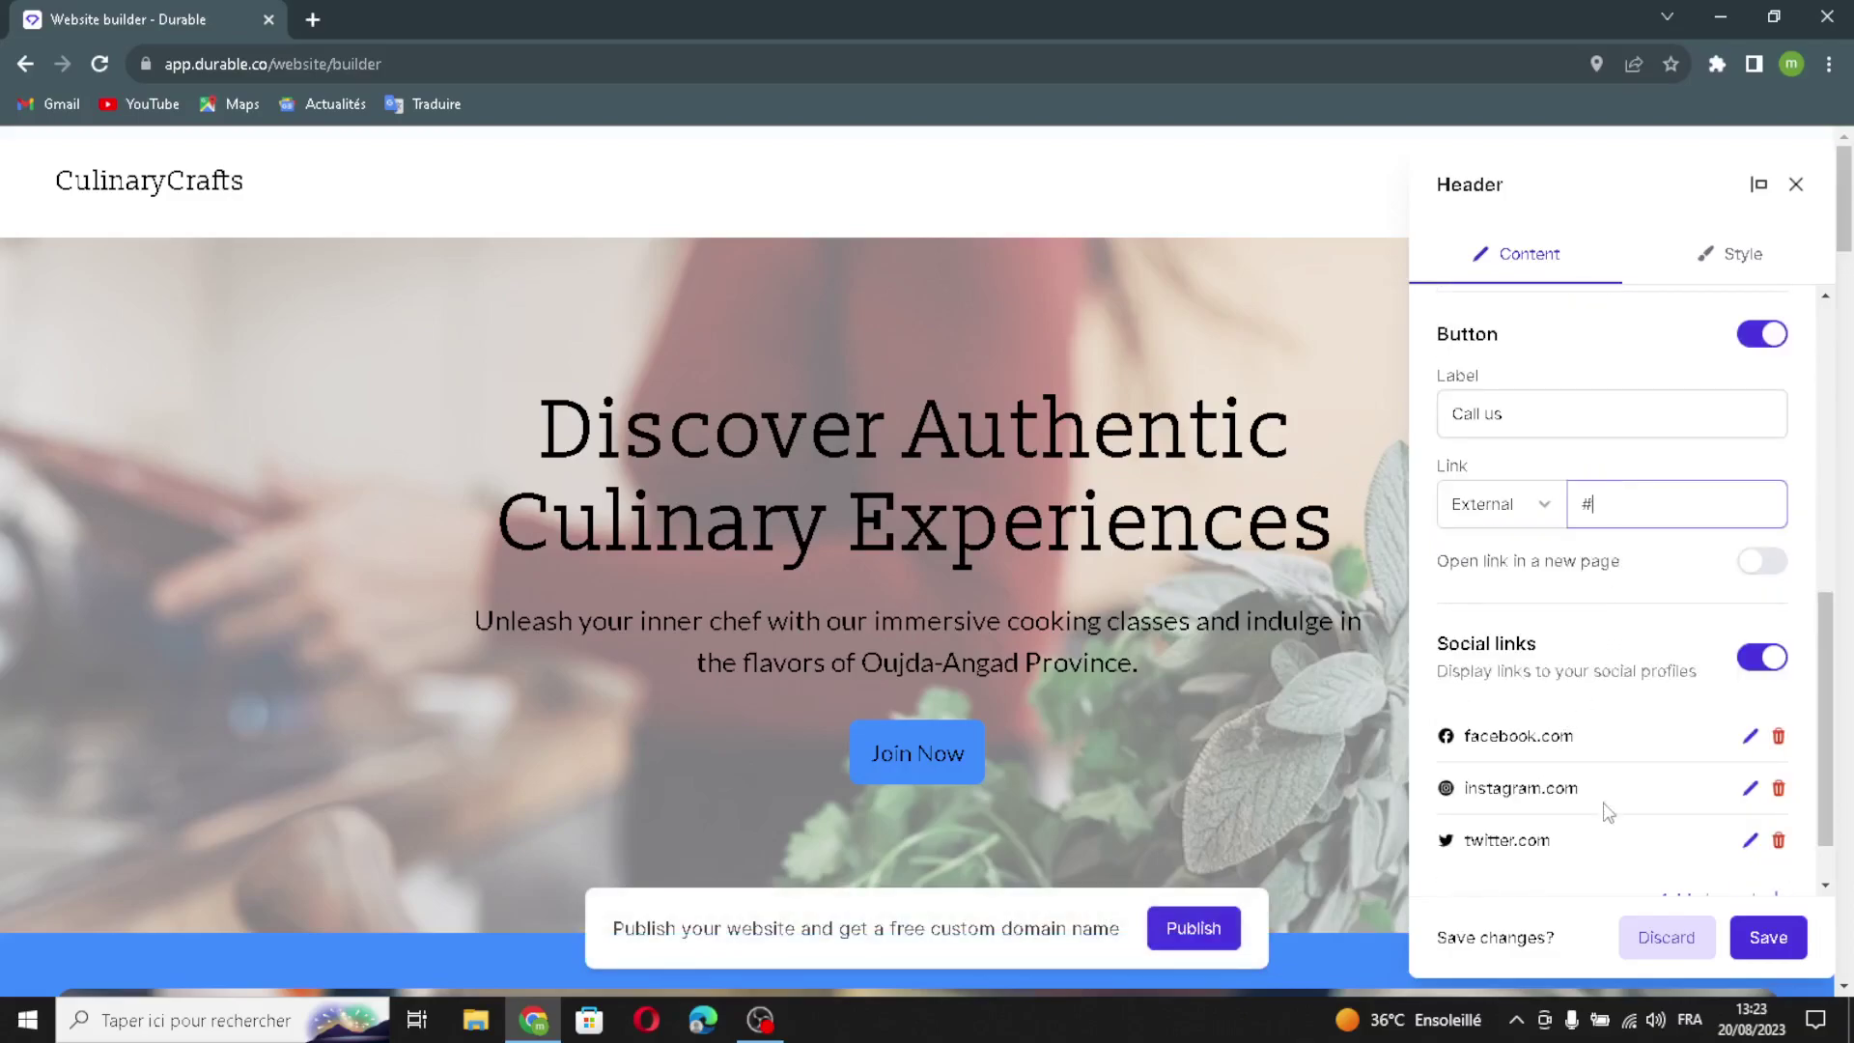
scroll(1576, 740, down, 1)
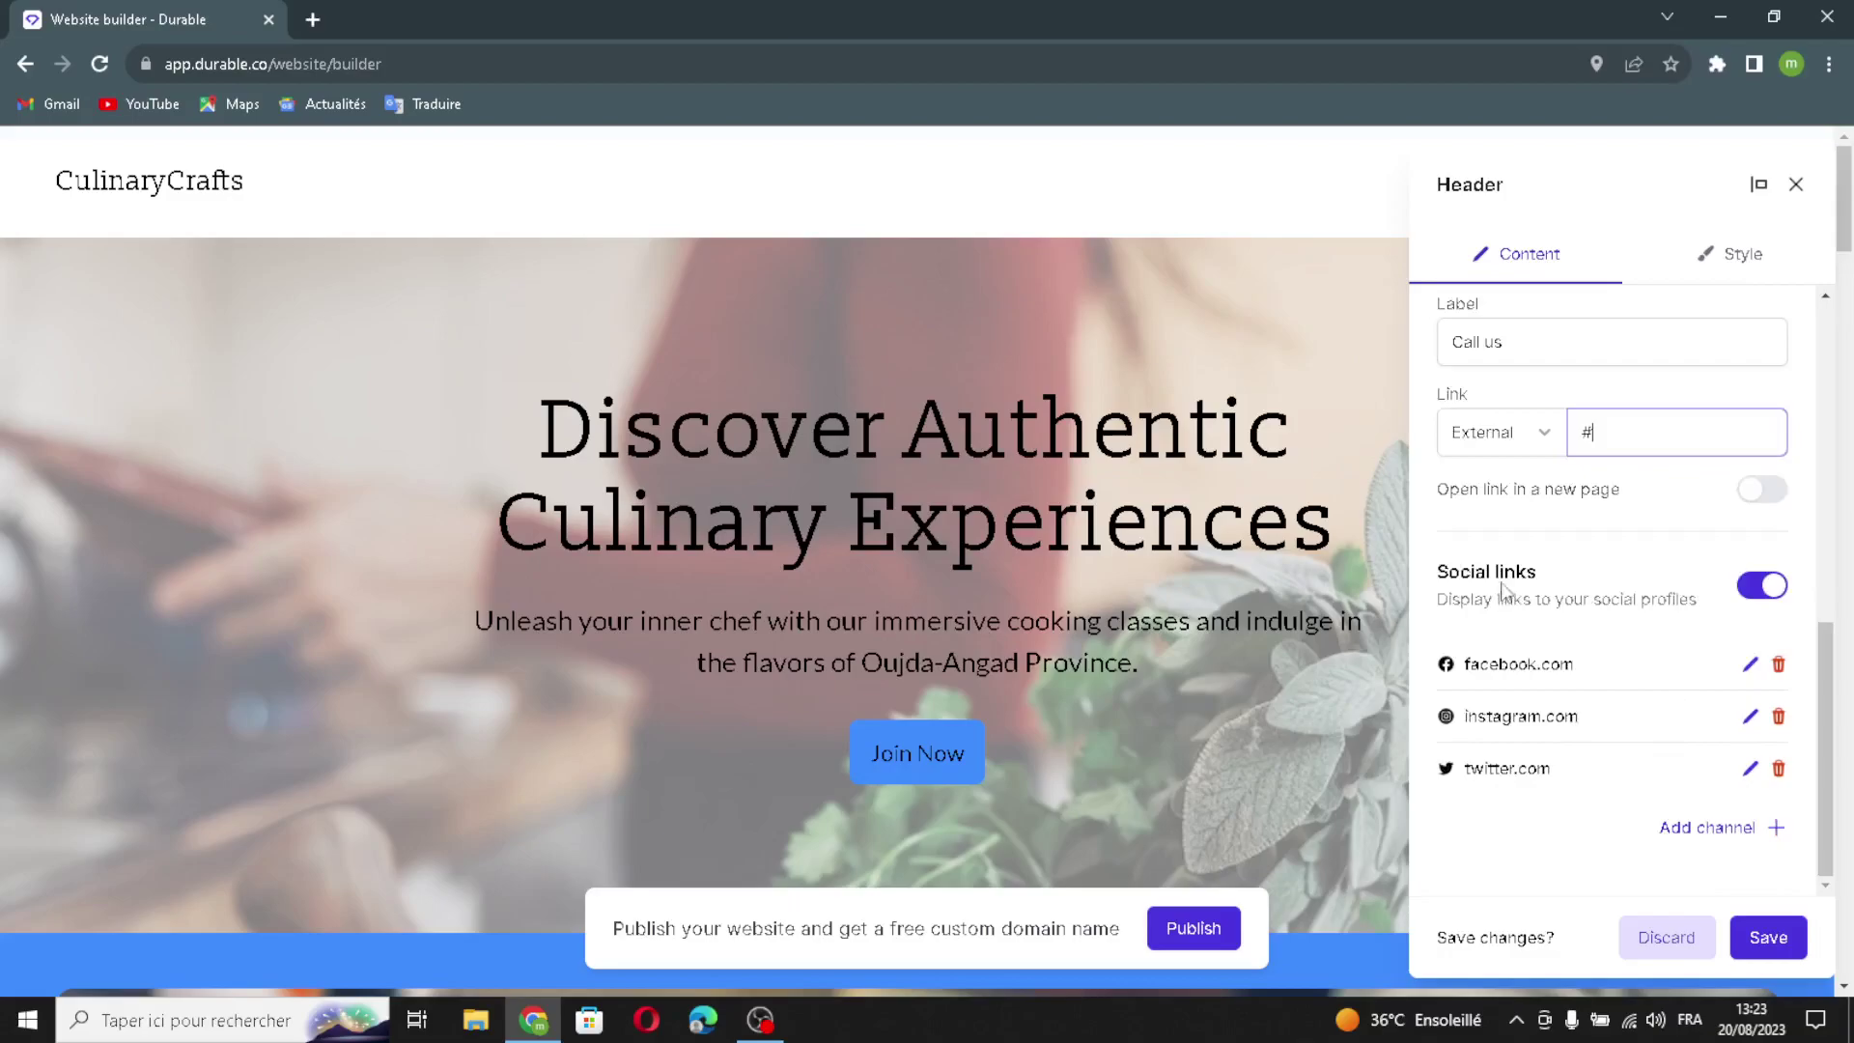
click(1728, 827)
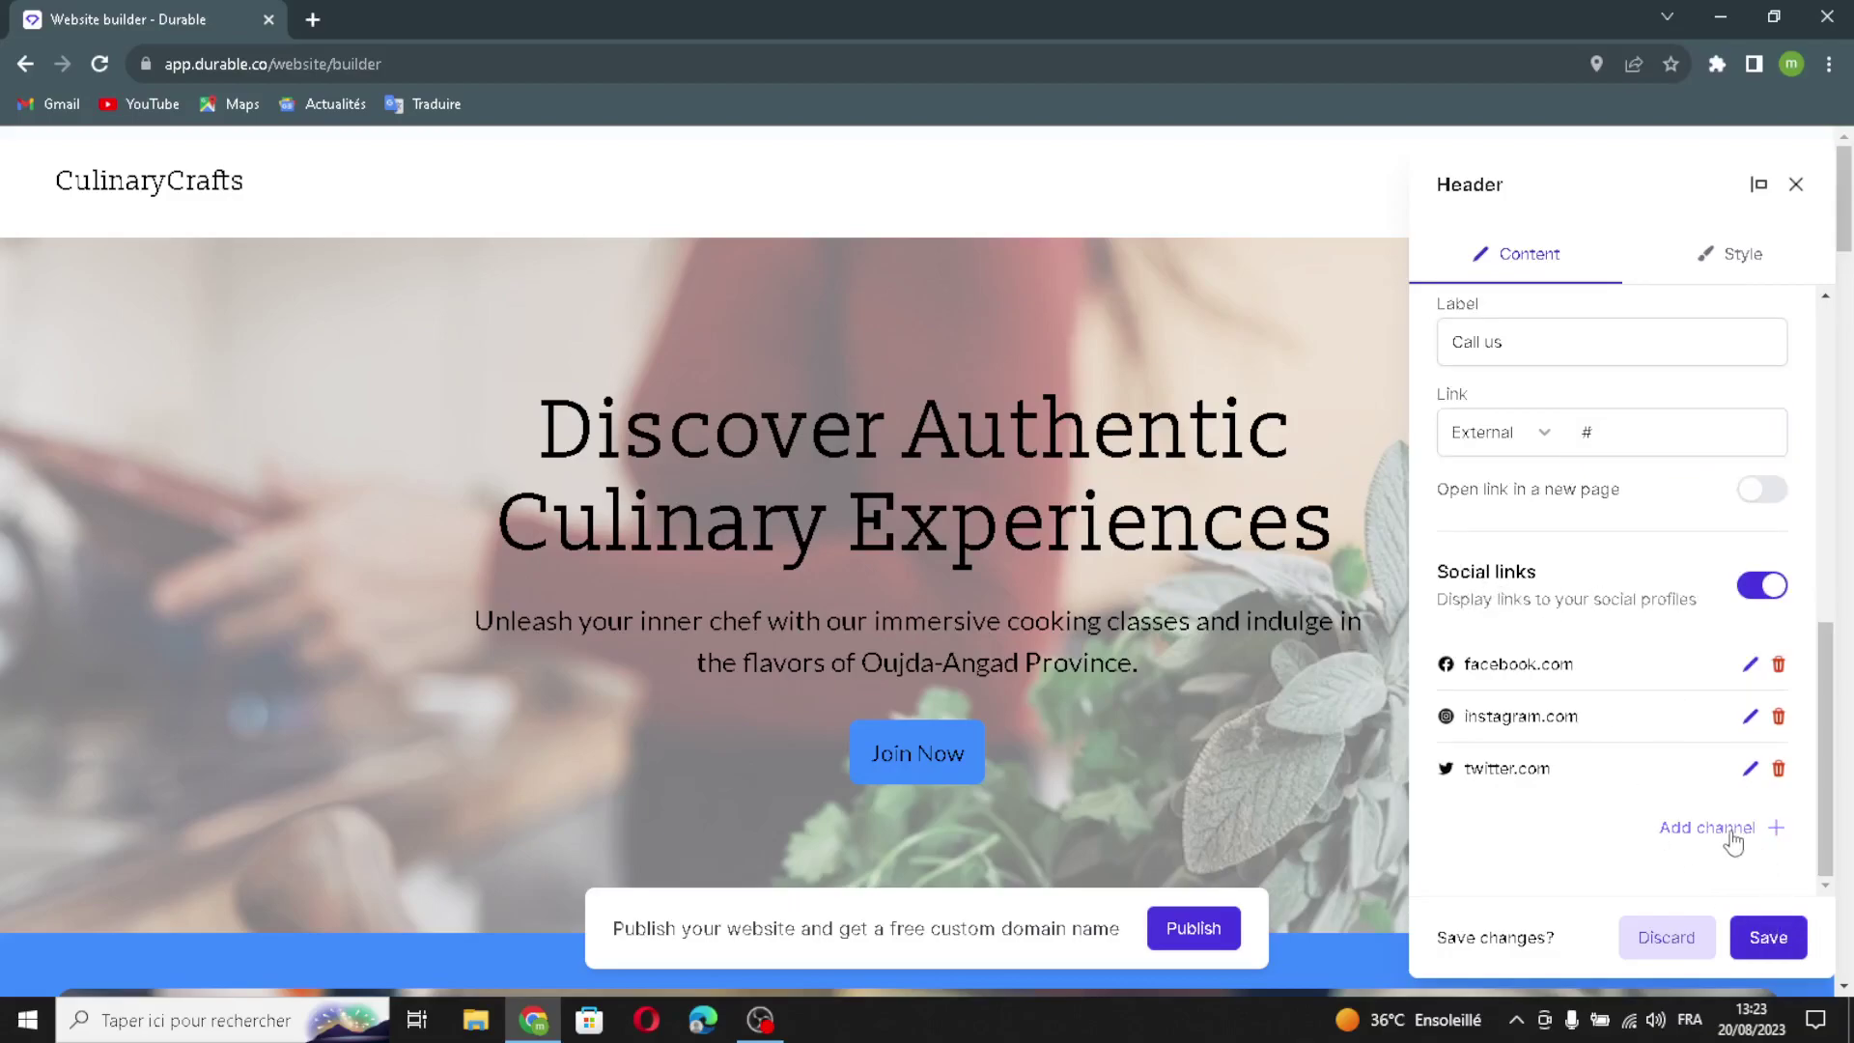
click(964, 536)
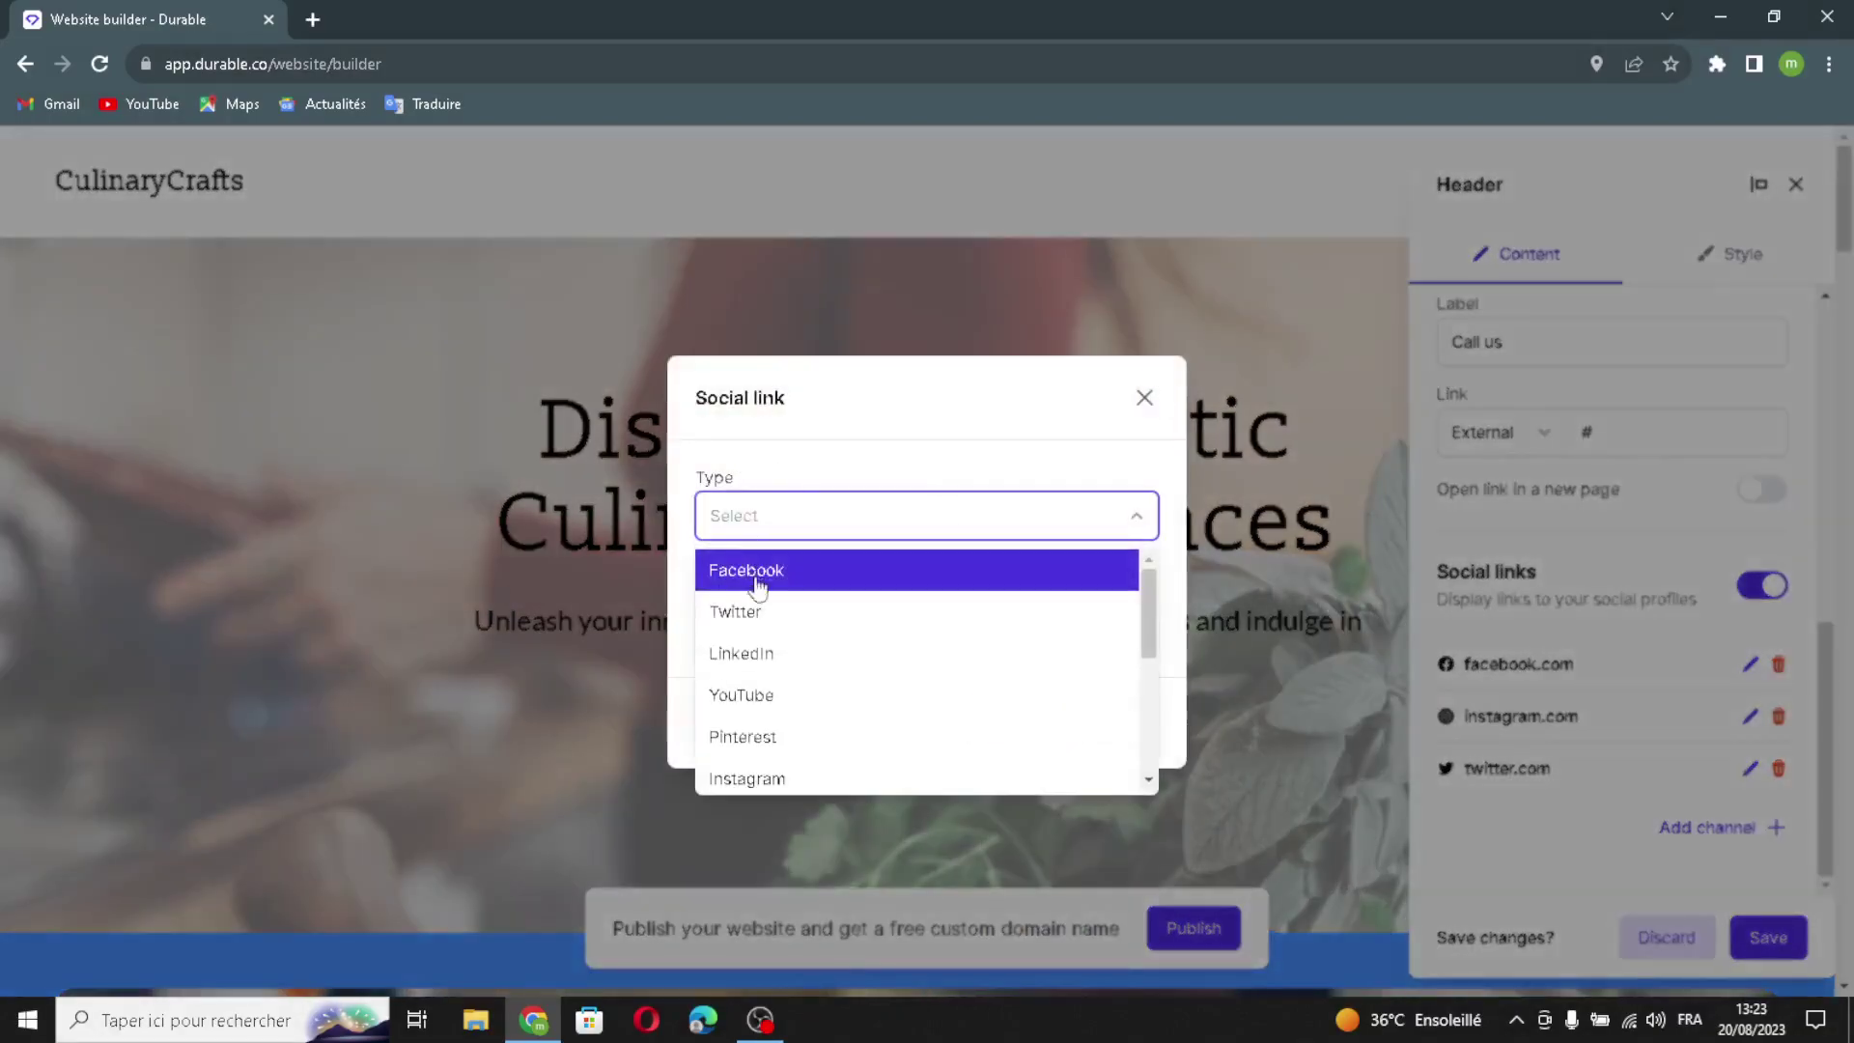
click(757, 518)
click(731, 619)
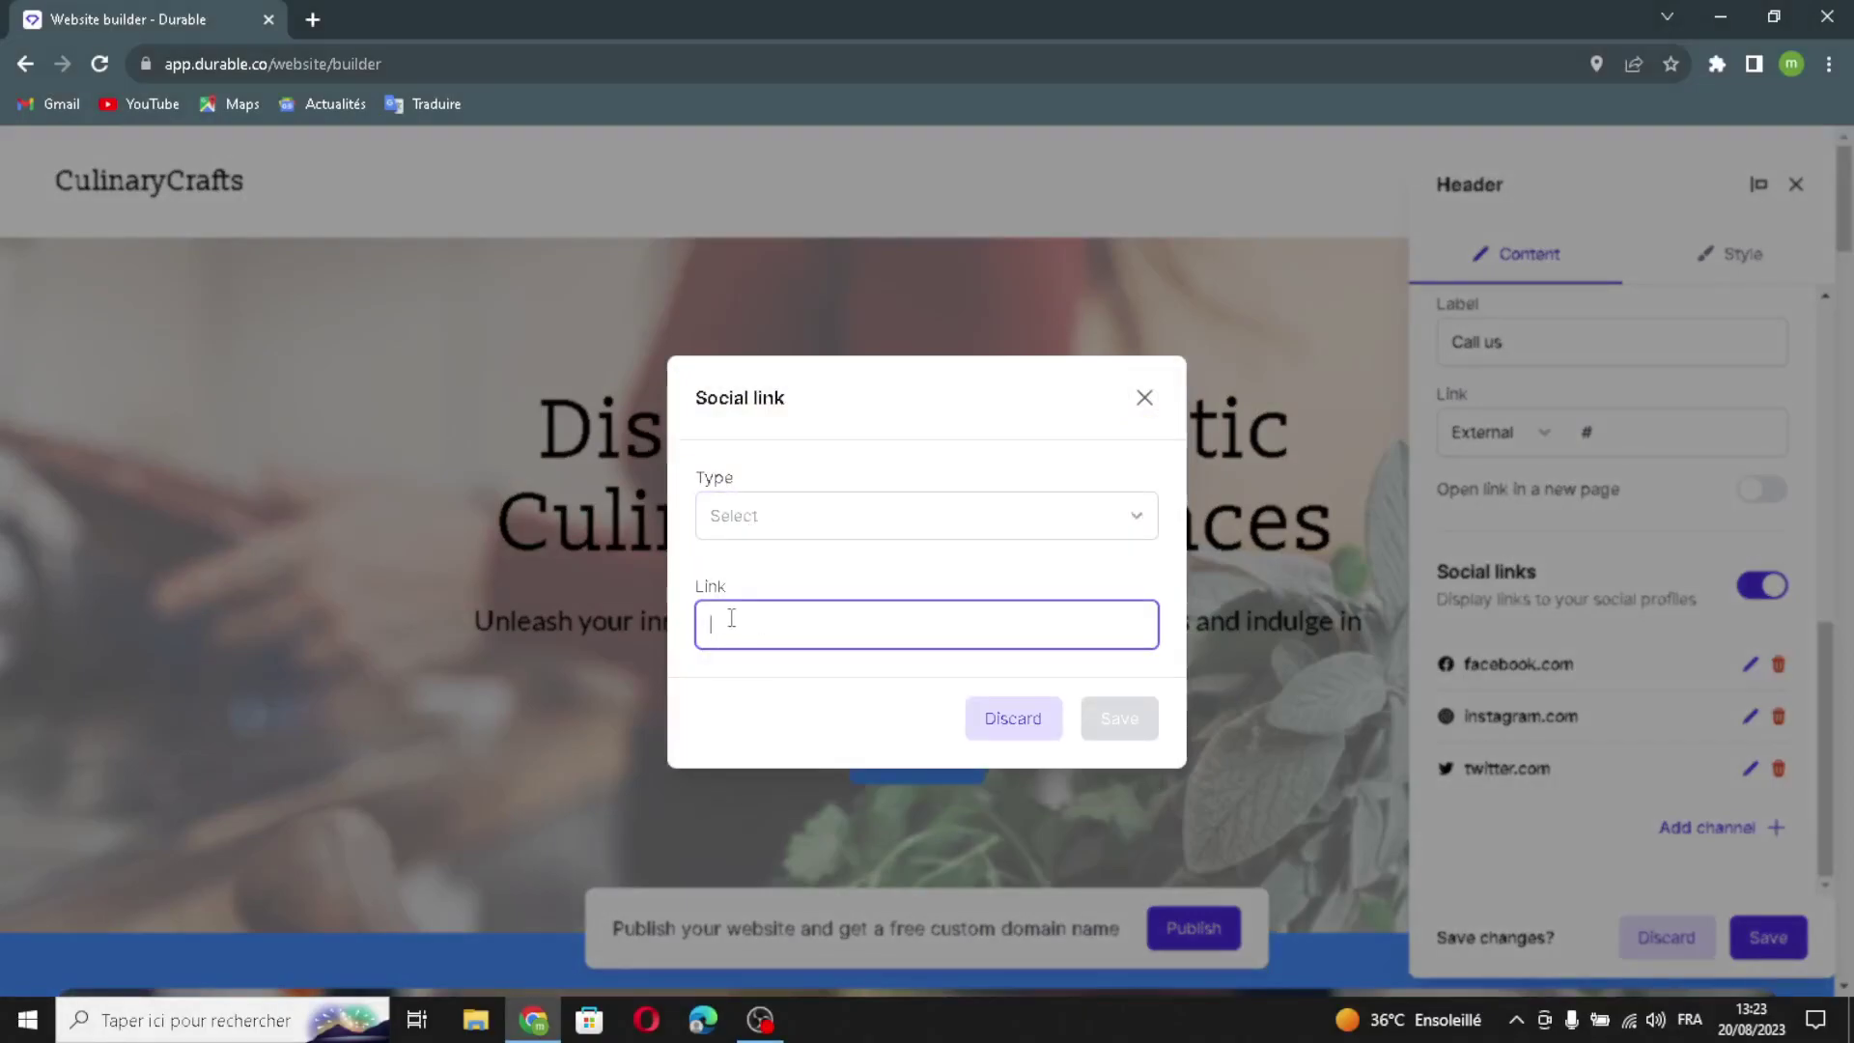
click(1144, 398)
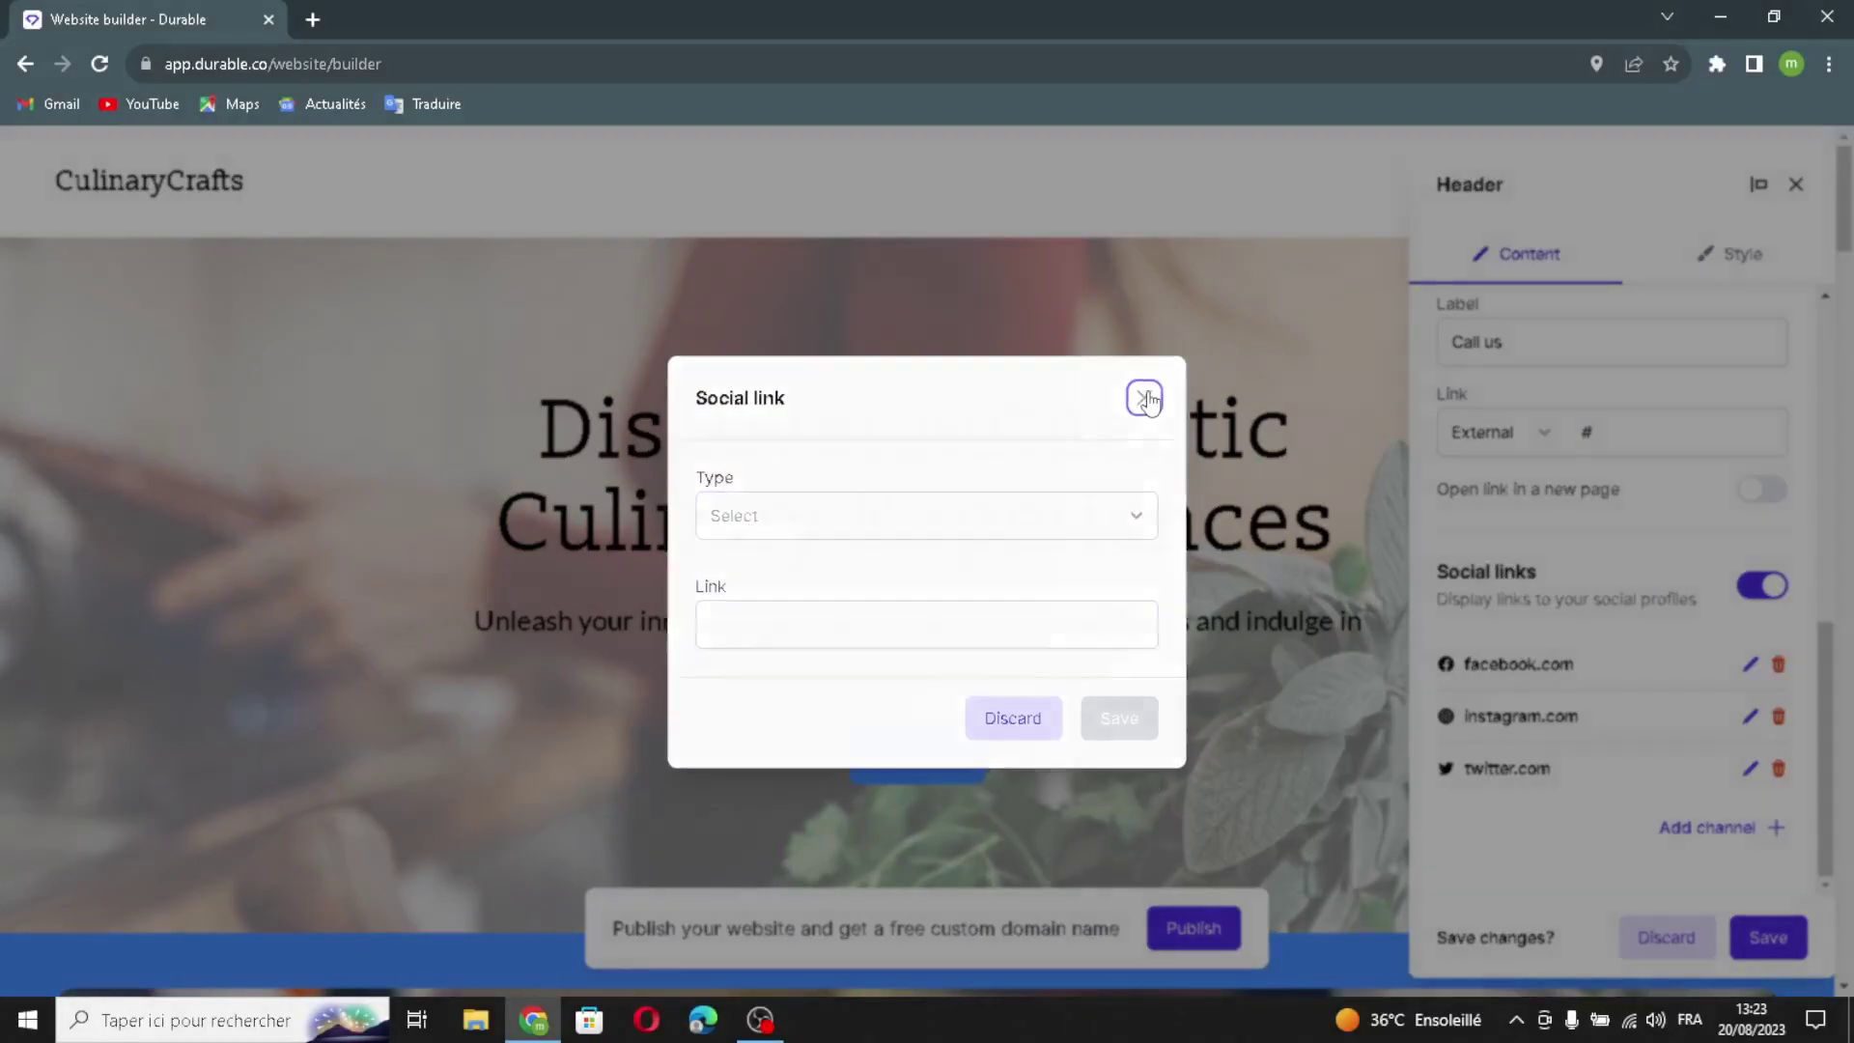
Step: Make the header sticky and full width and save it
click(1728, 256)
scroll(1642, 435, down, 5)
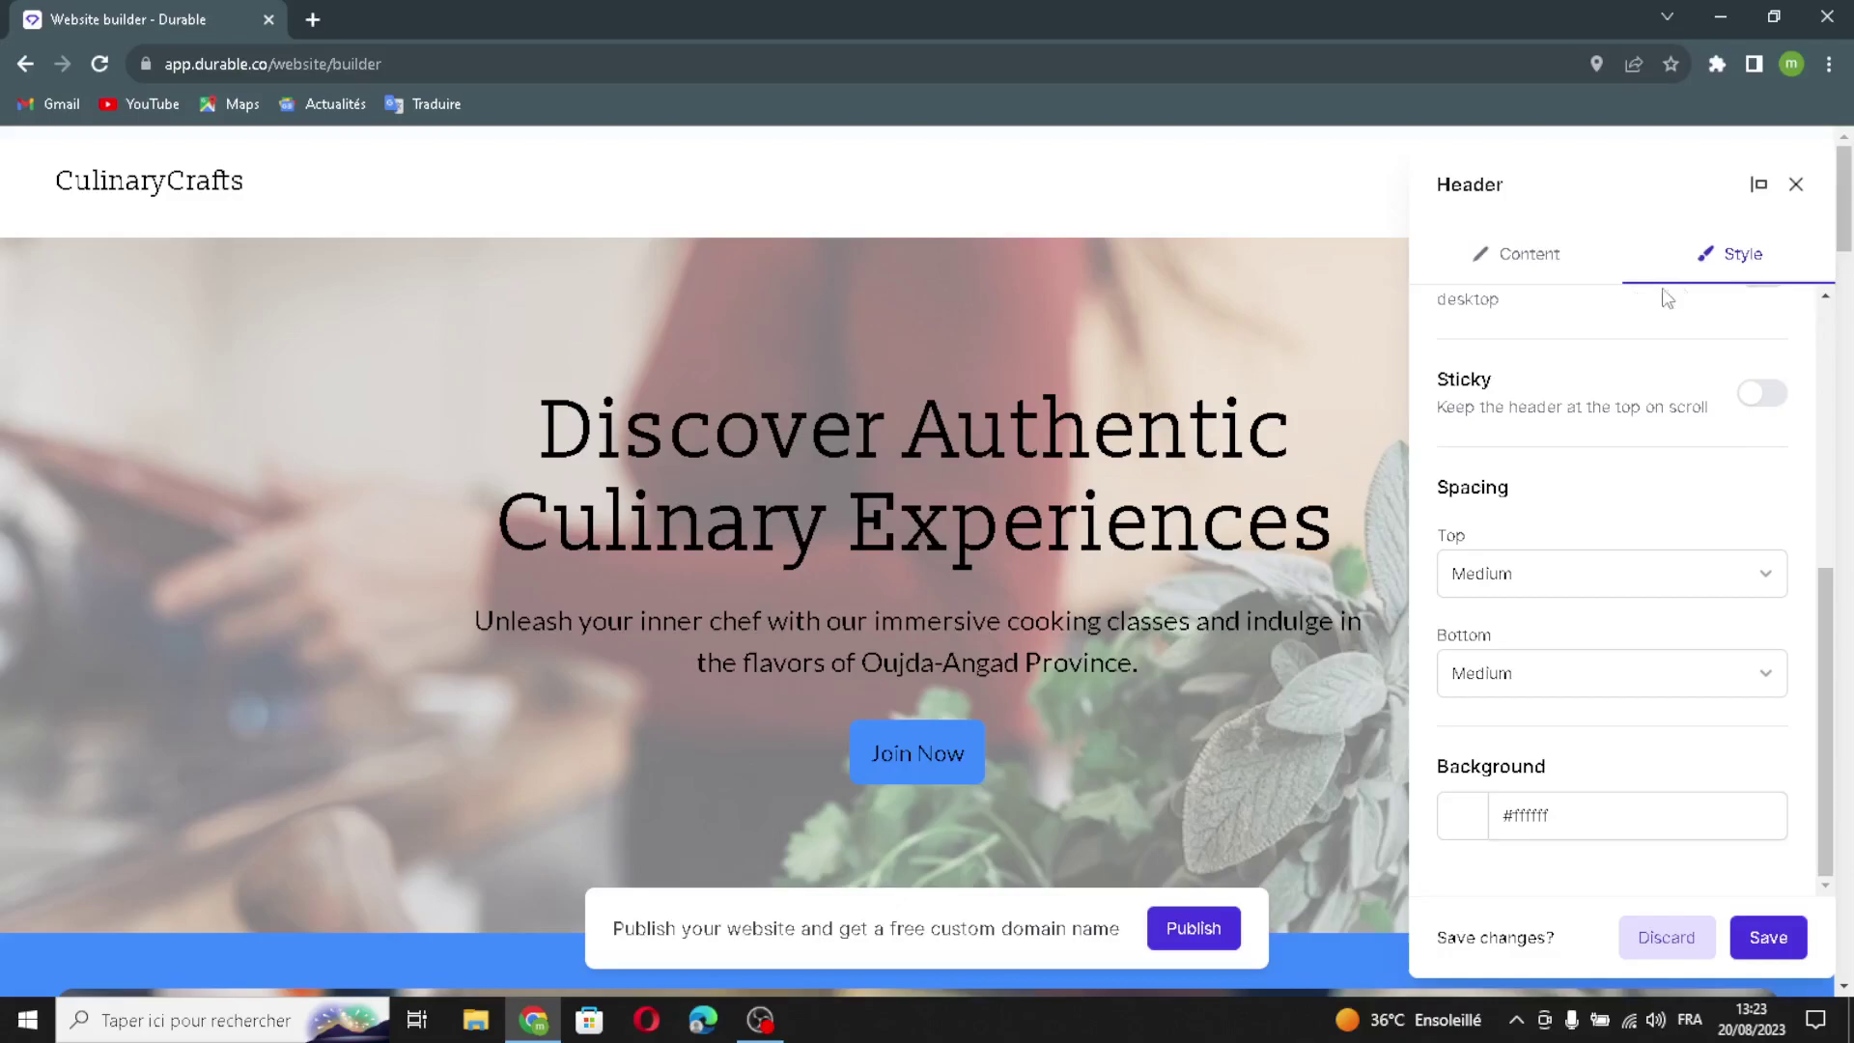
scroll(1552, 406, up, 5)
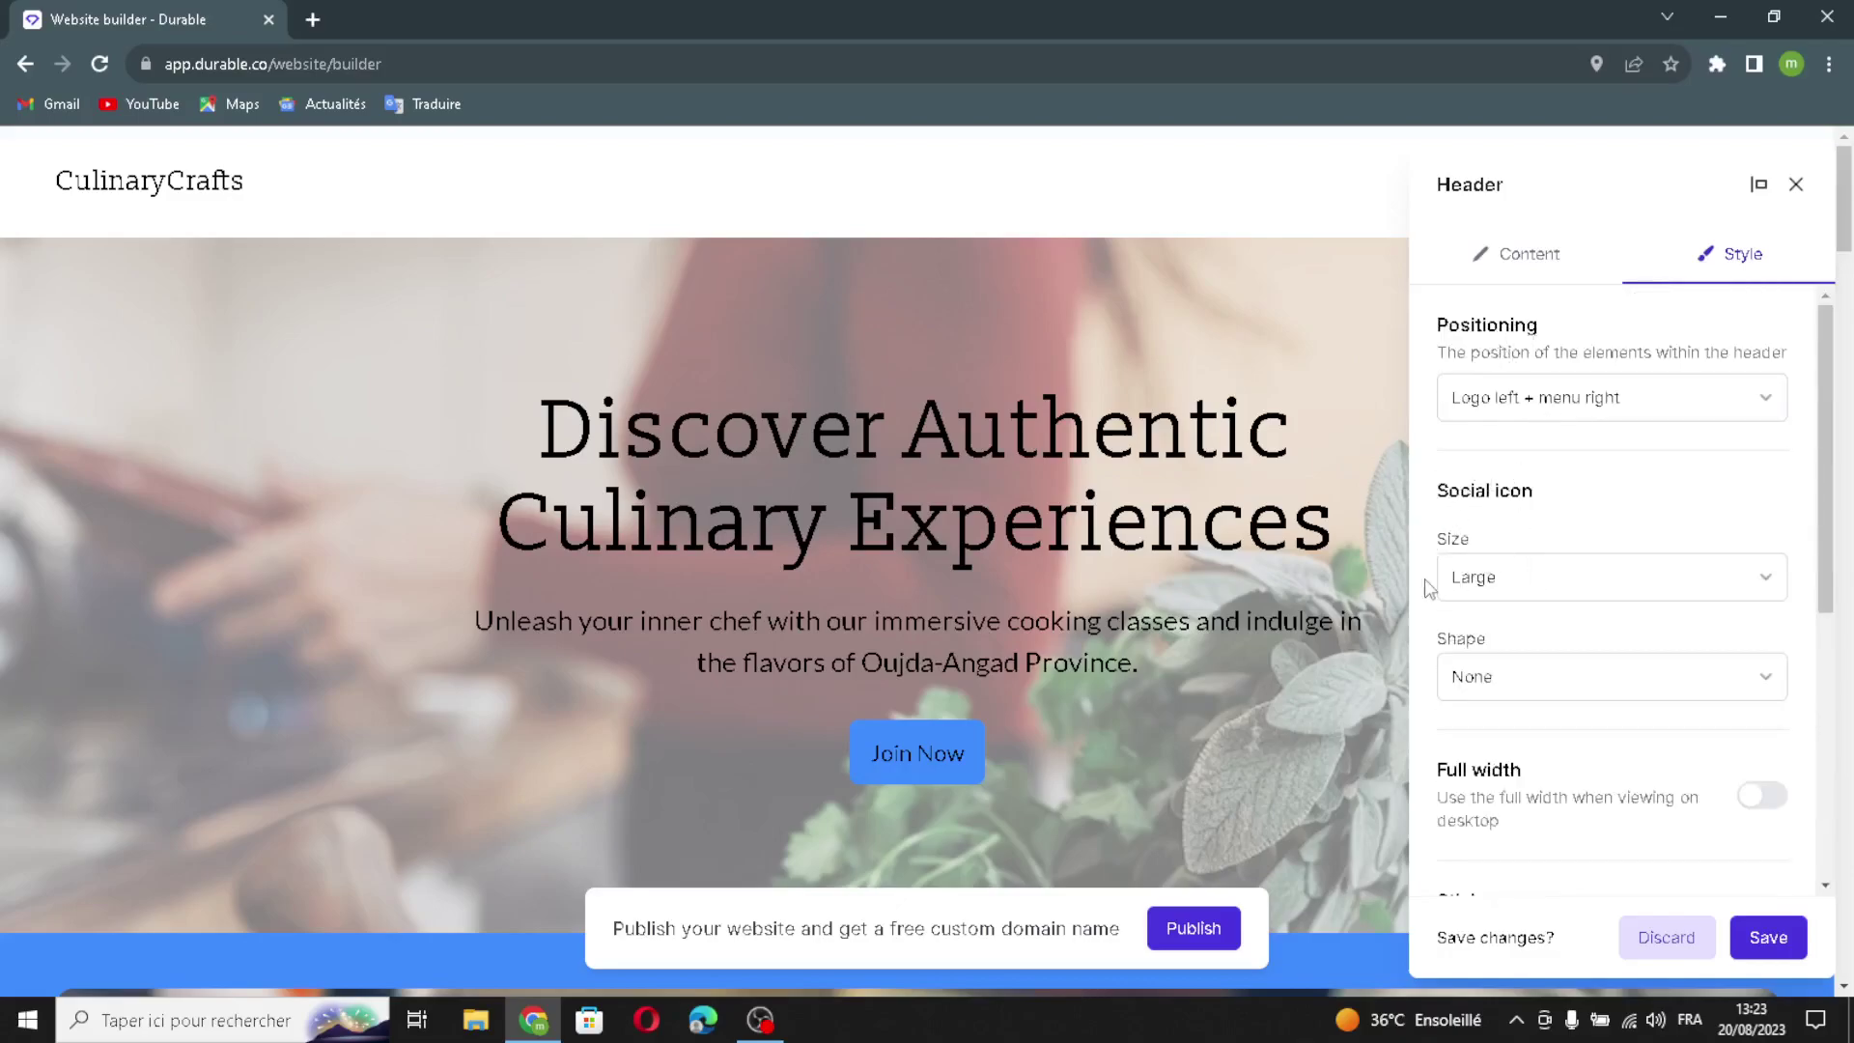
scroll(1463, 662, down, 5)
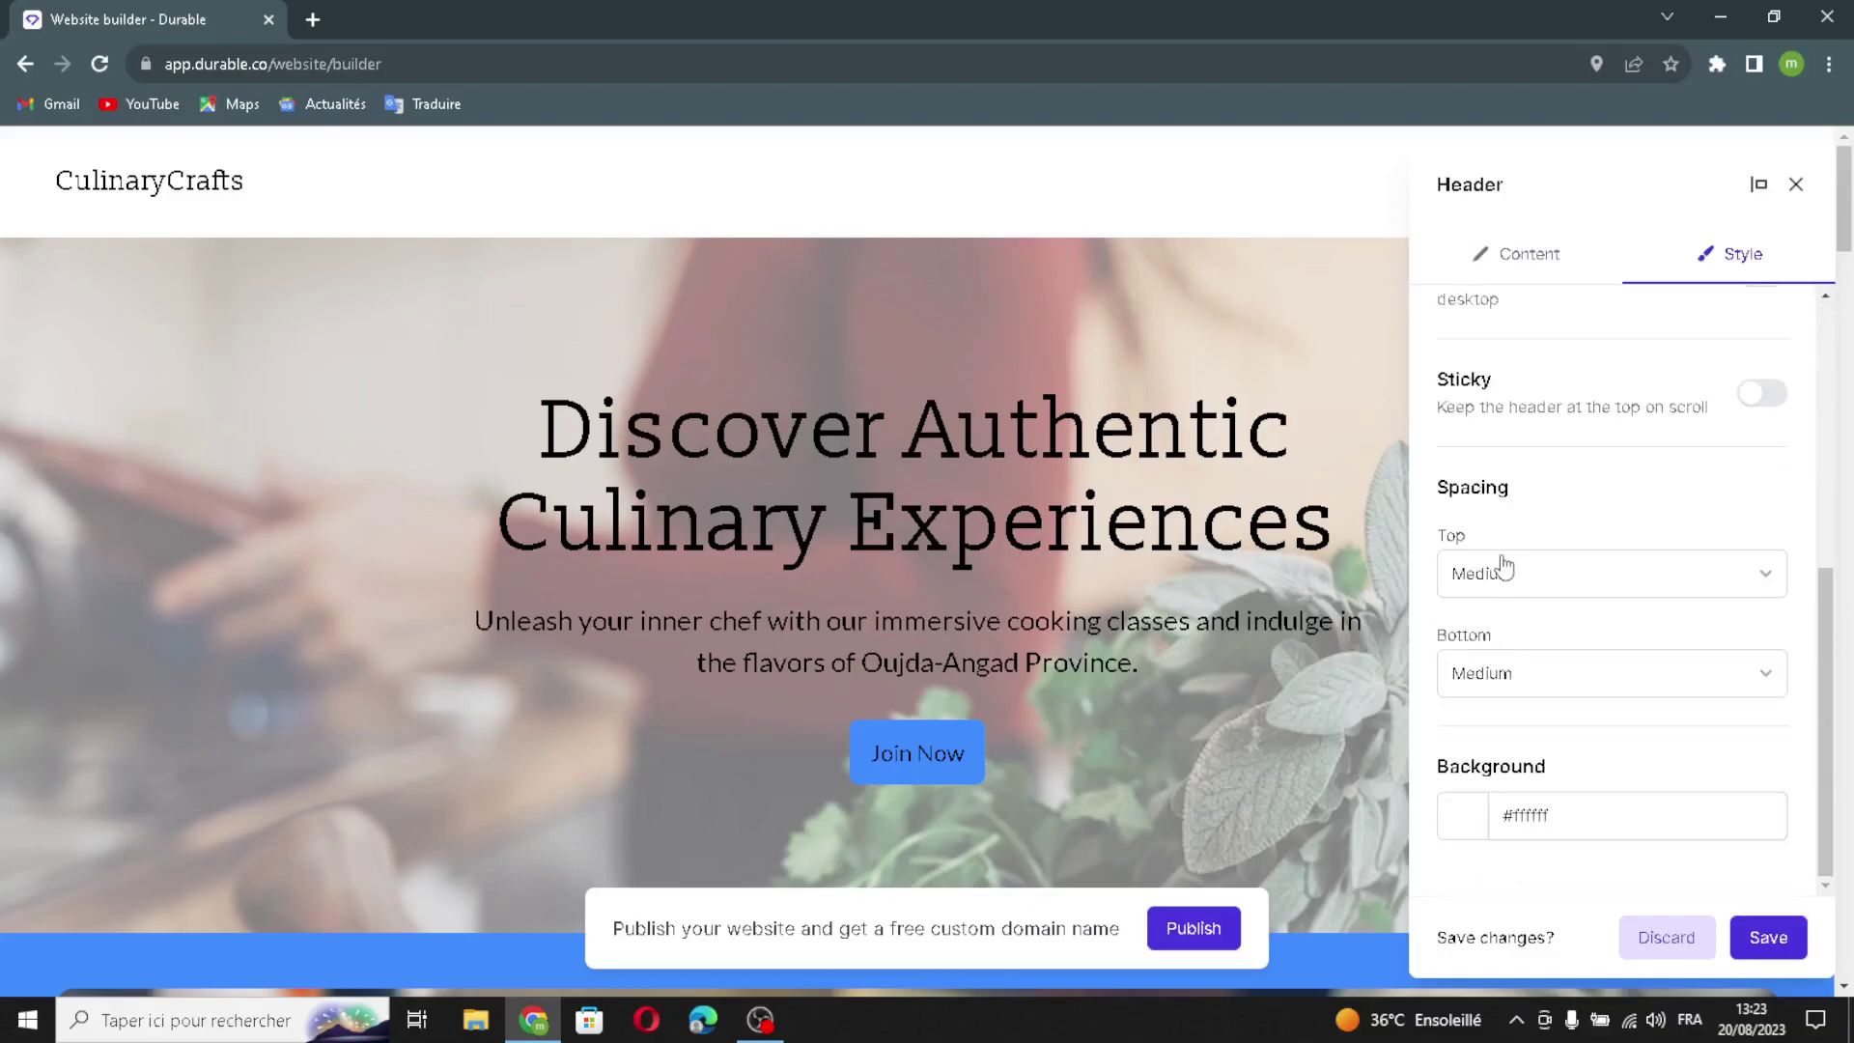
click(1743, 401)
scroll(1742, 401, up, 2)
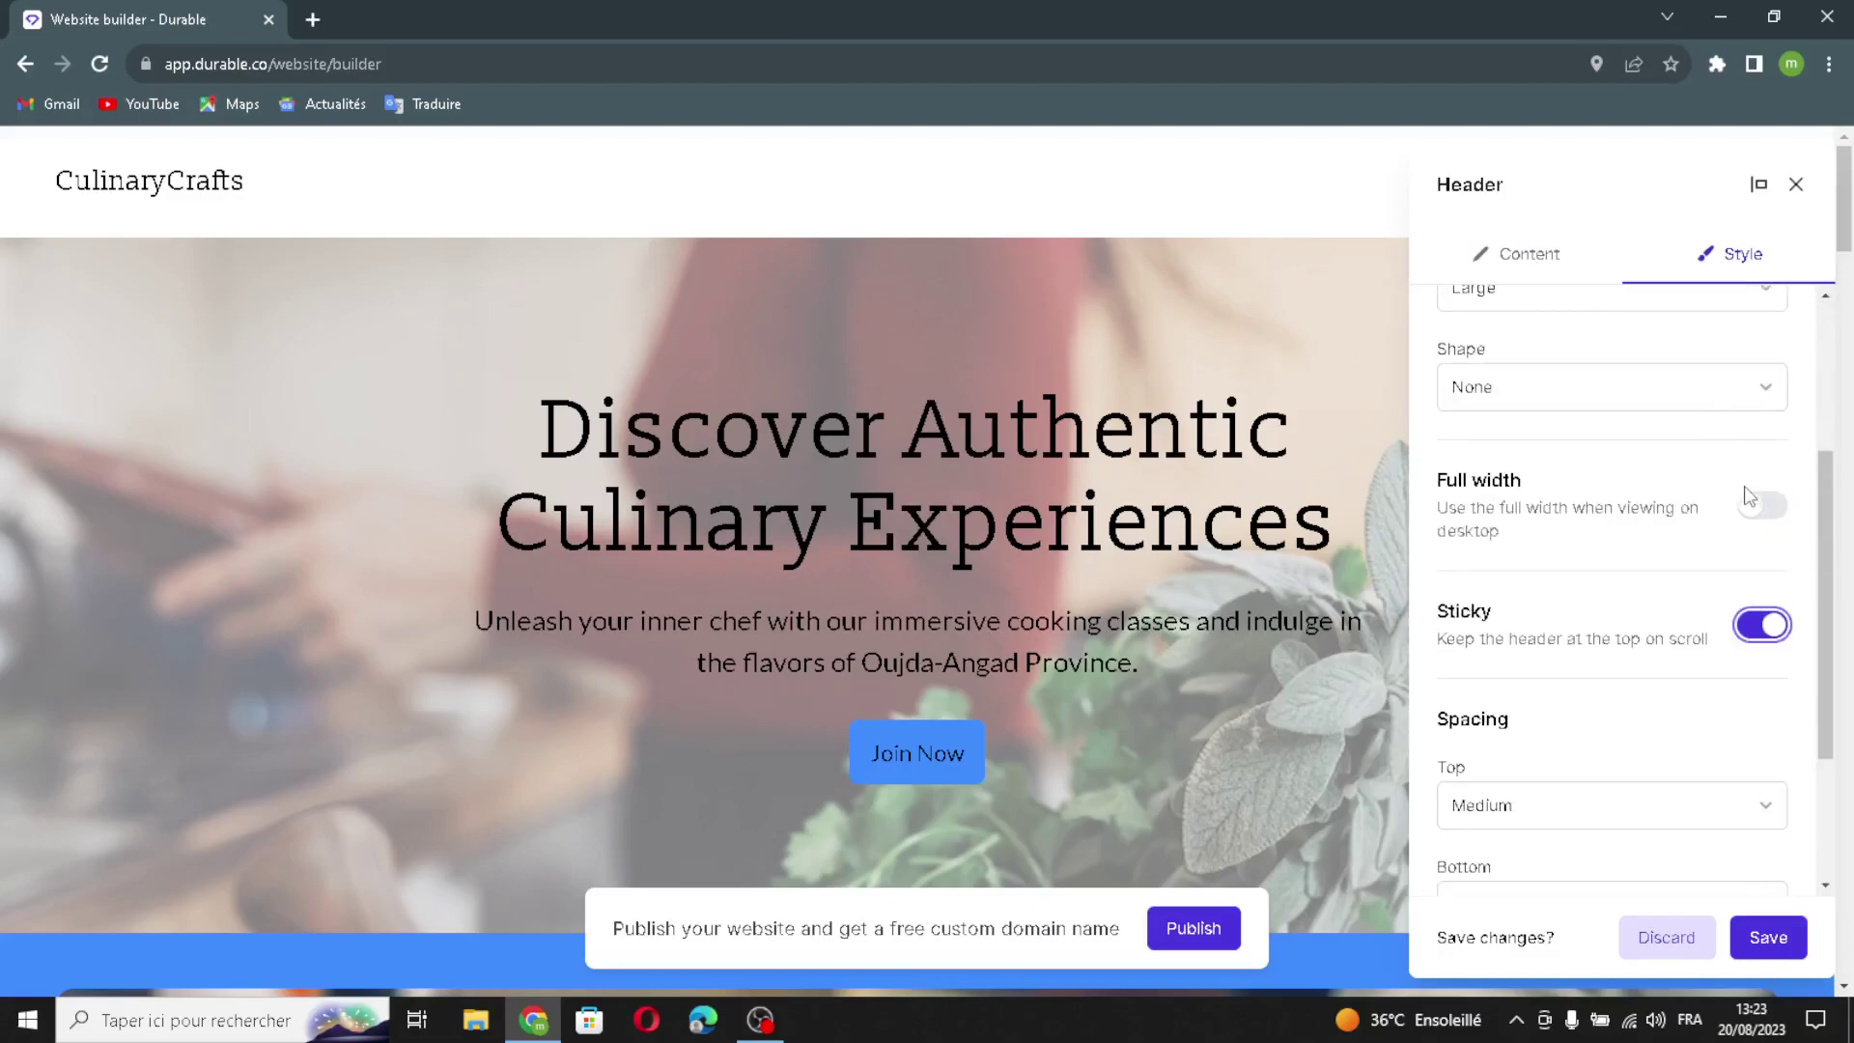
scroll(1636, 600, down, 3)
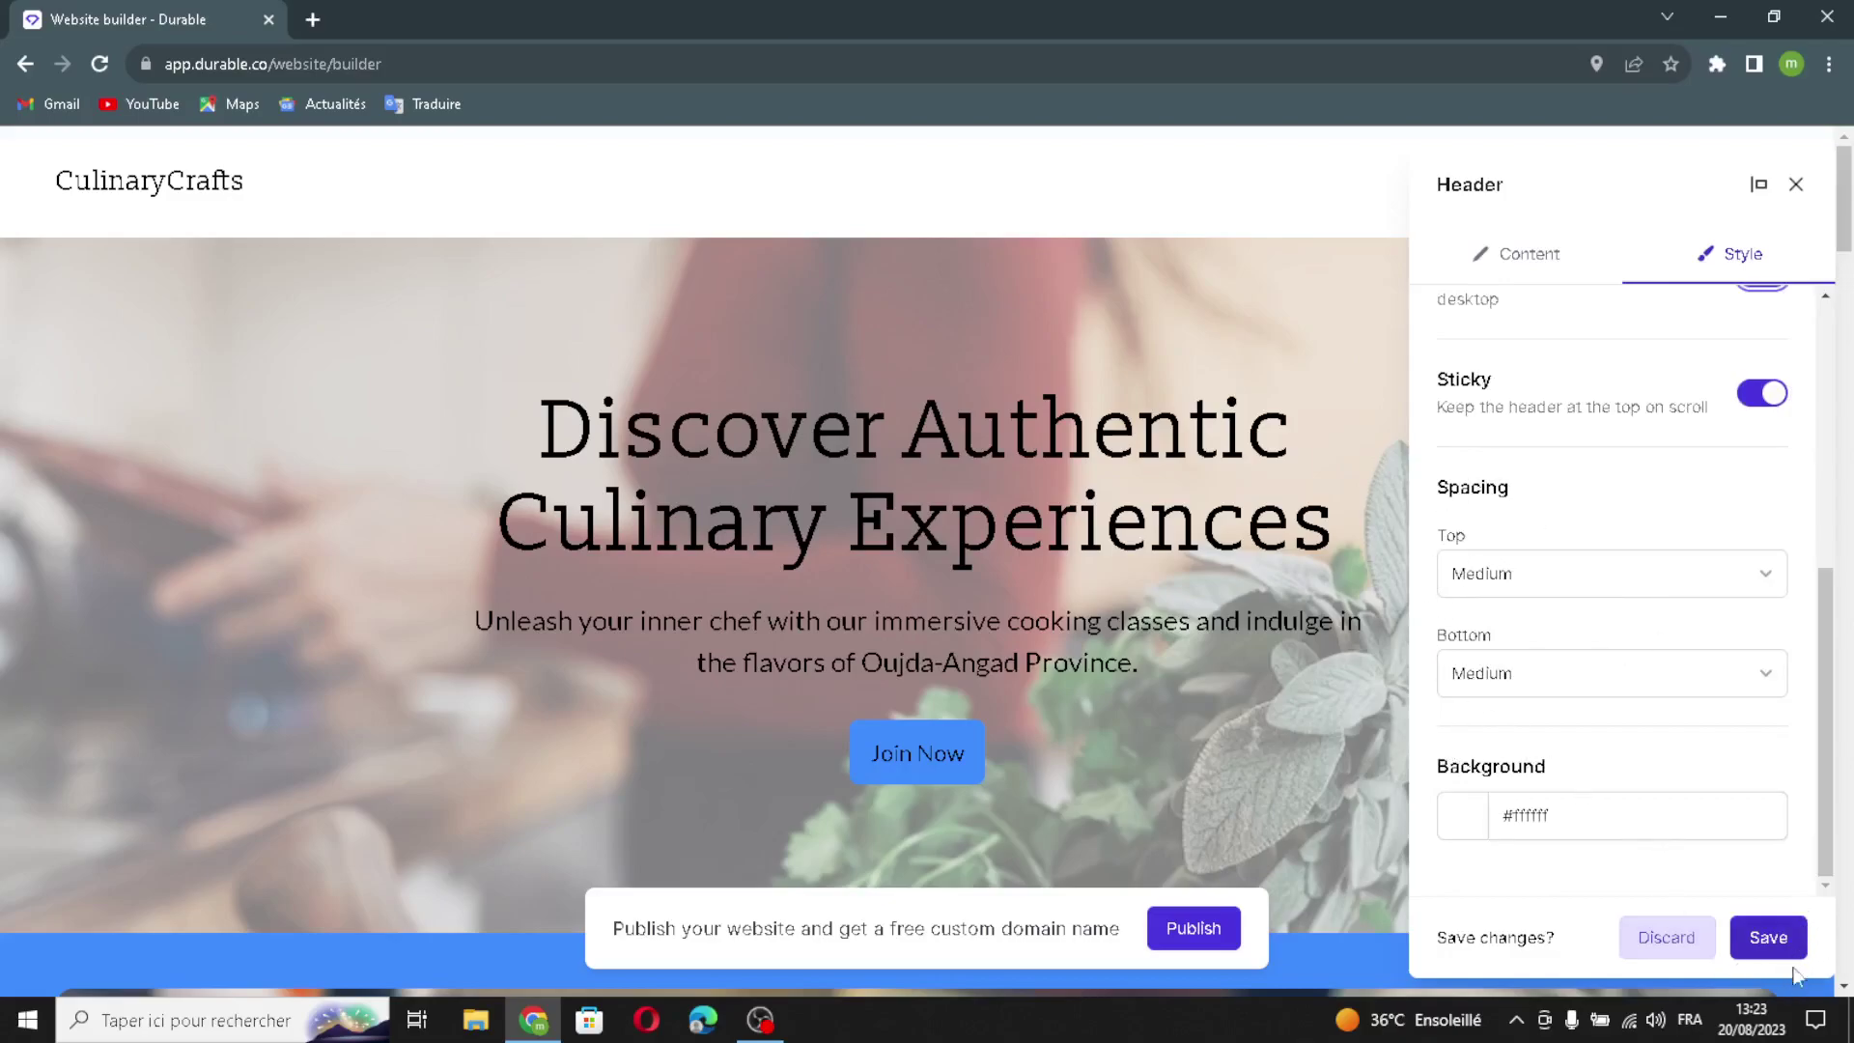
click(1763, 943)
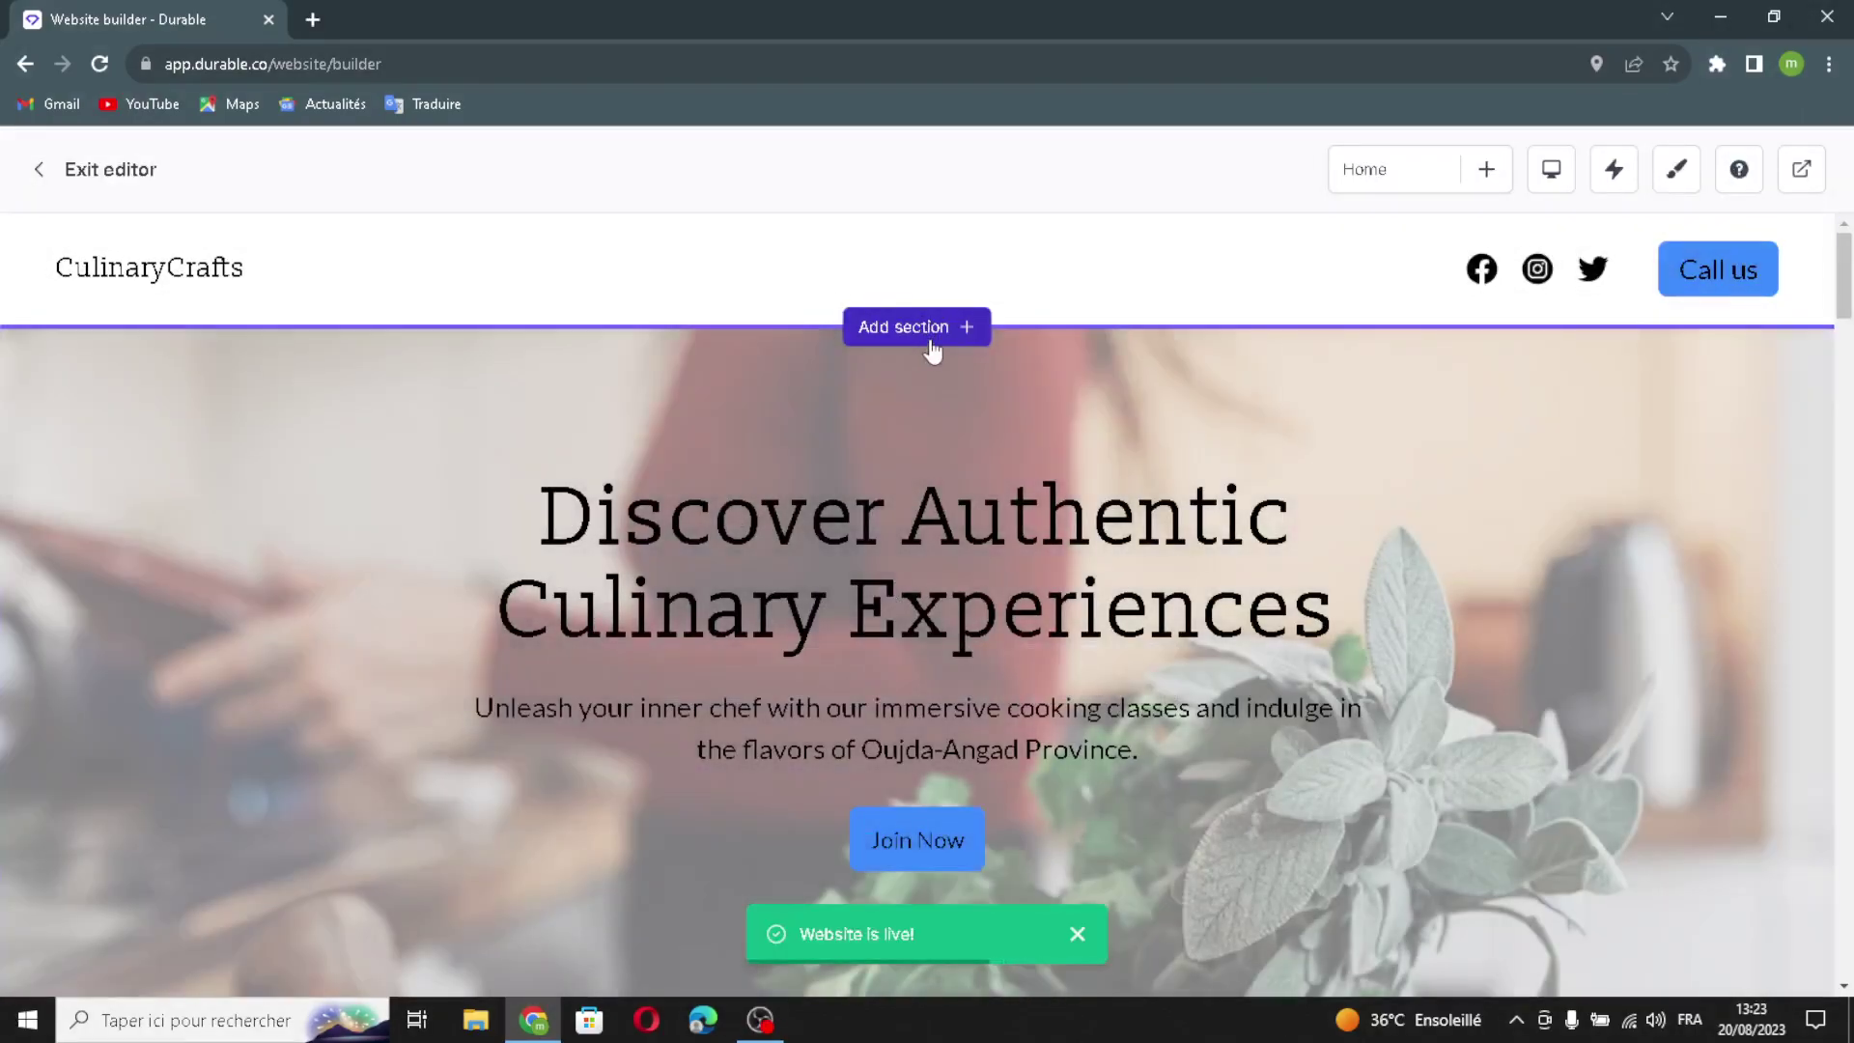
click(930, 342)
scroll(1033, 473, down, 2)
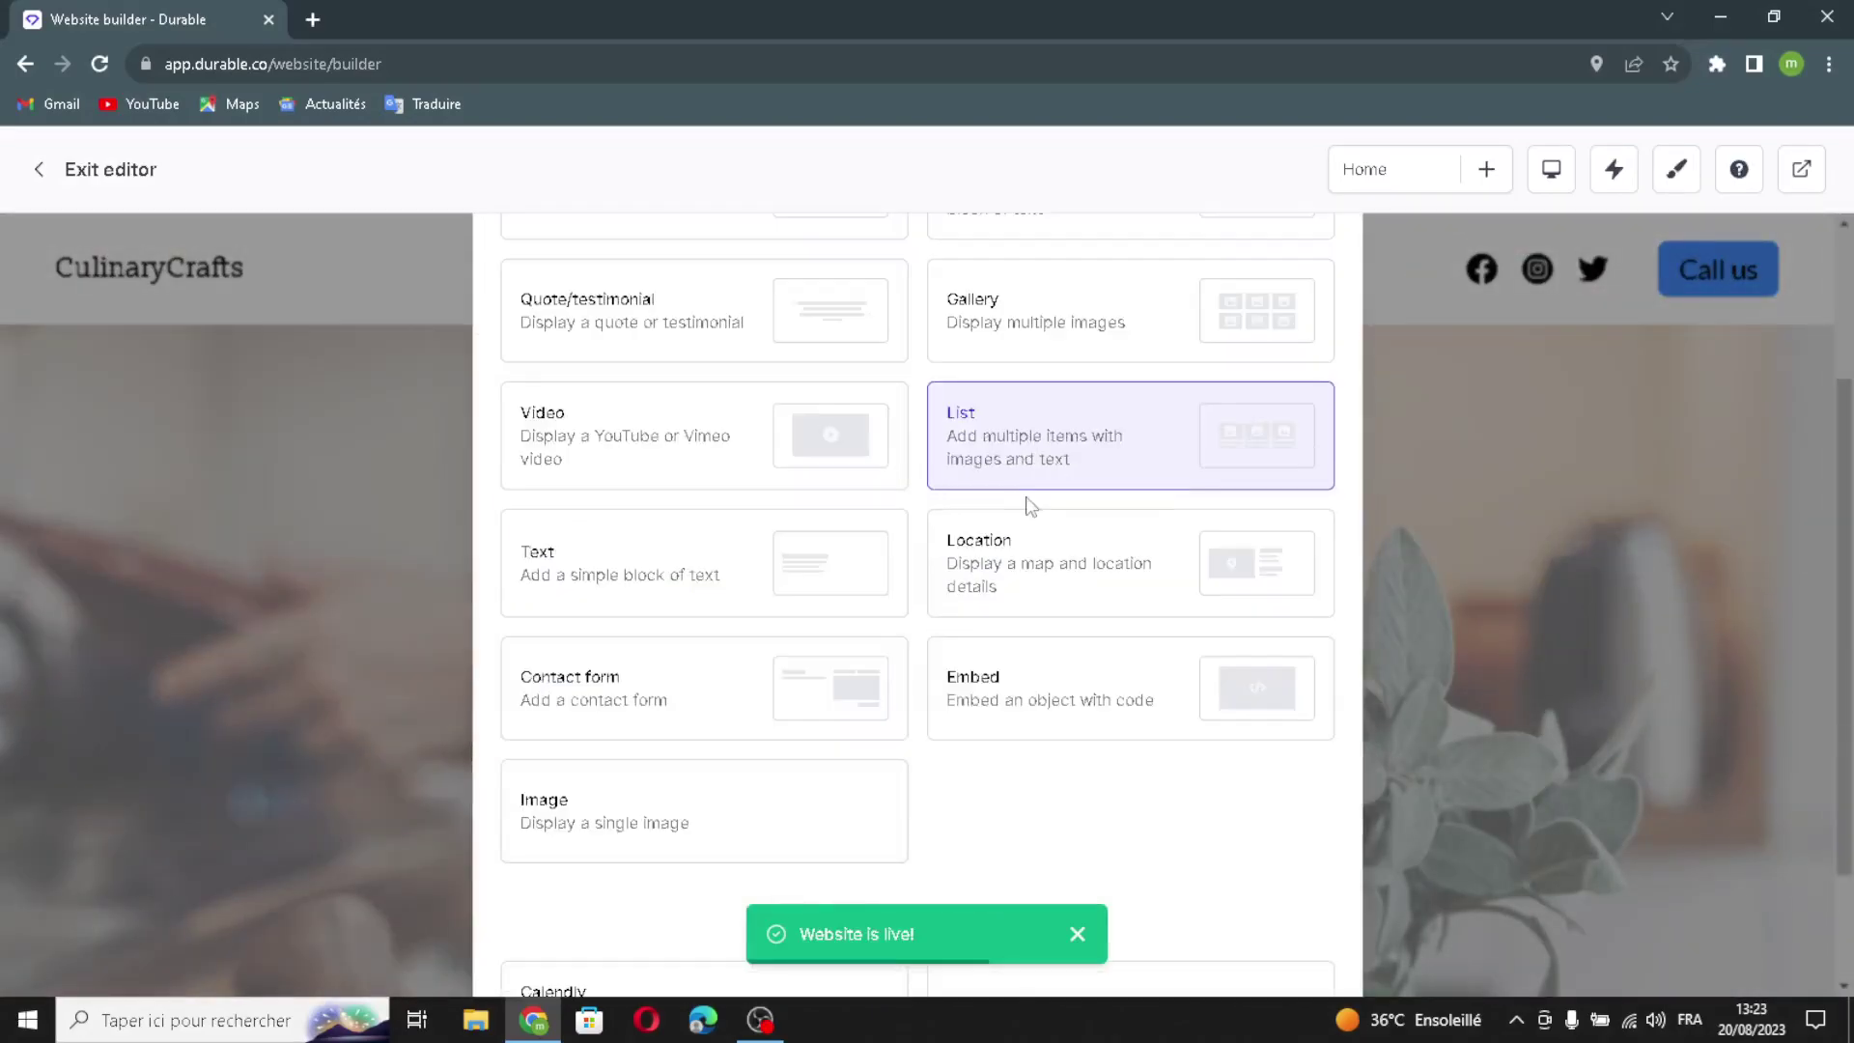
scroll(848, 774, down, 2)
scroll(849, 583, up, 5)
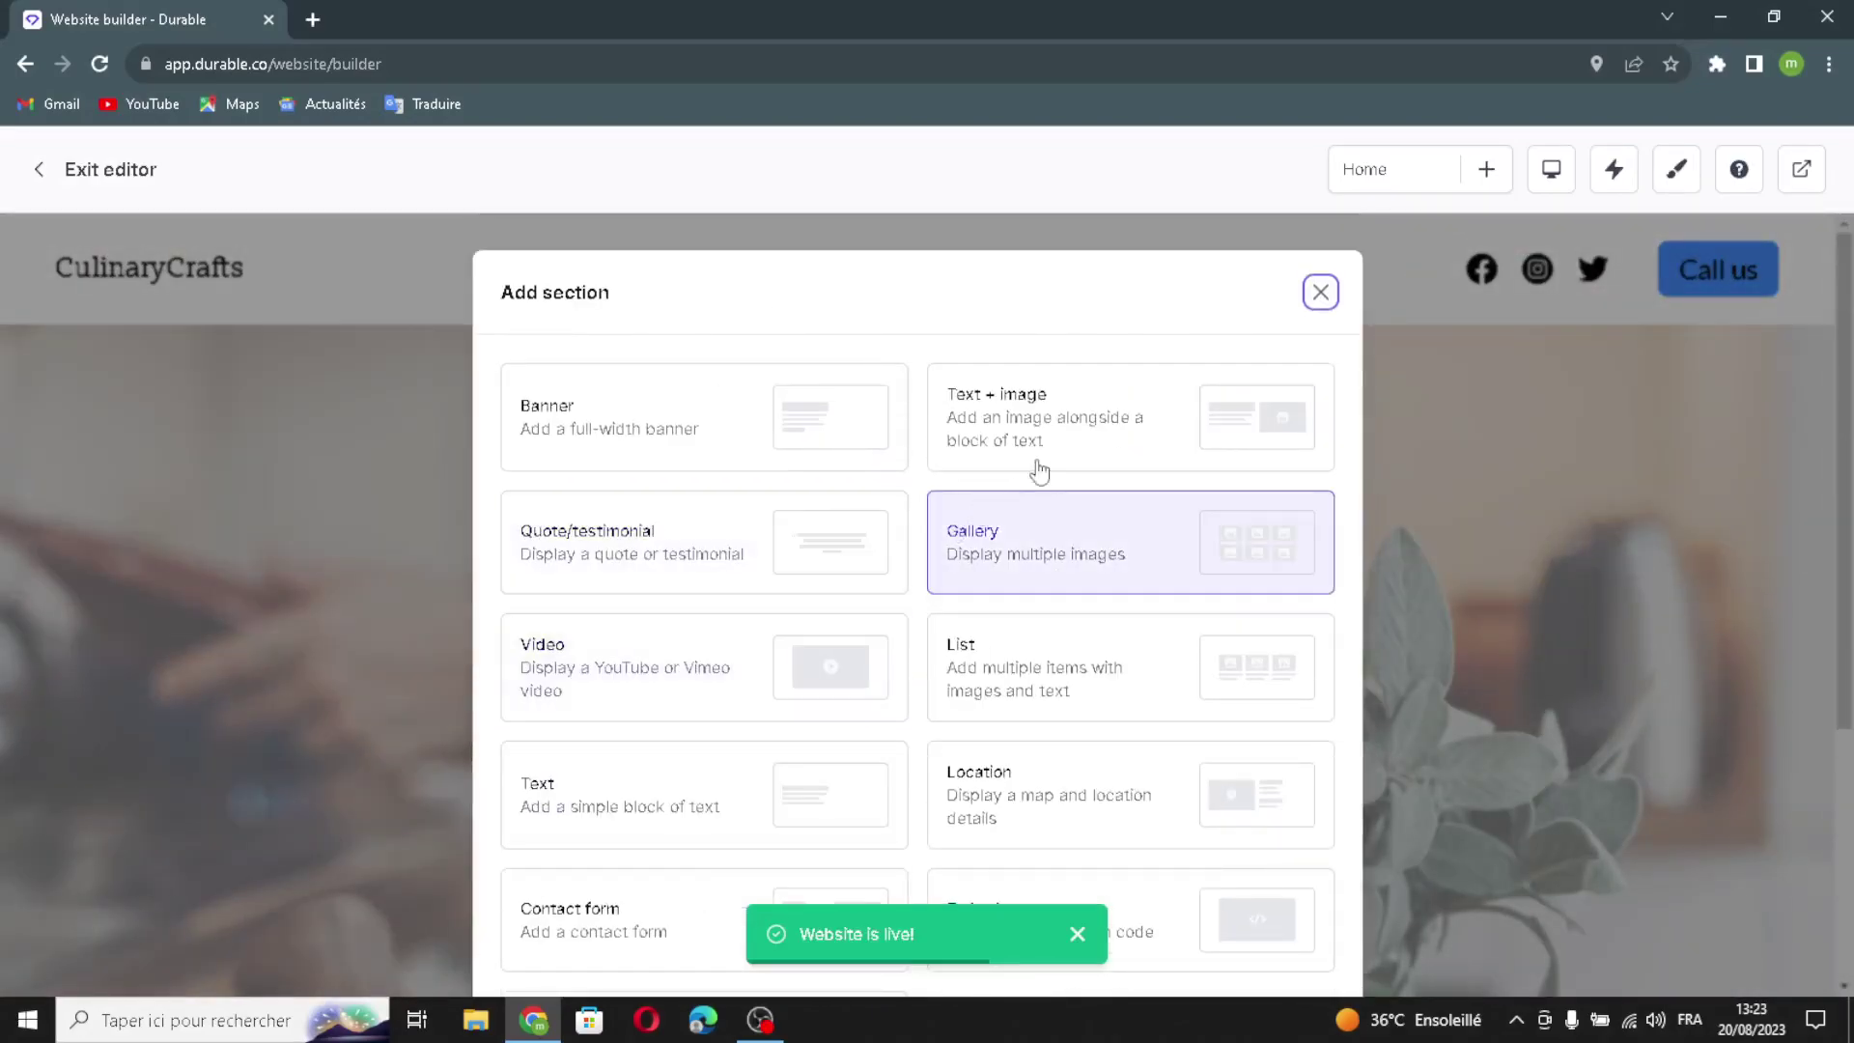
click(1314, 292)
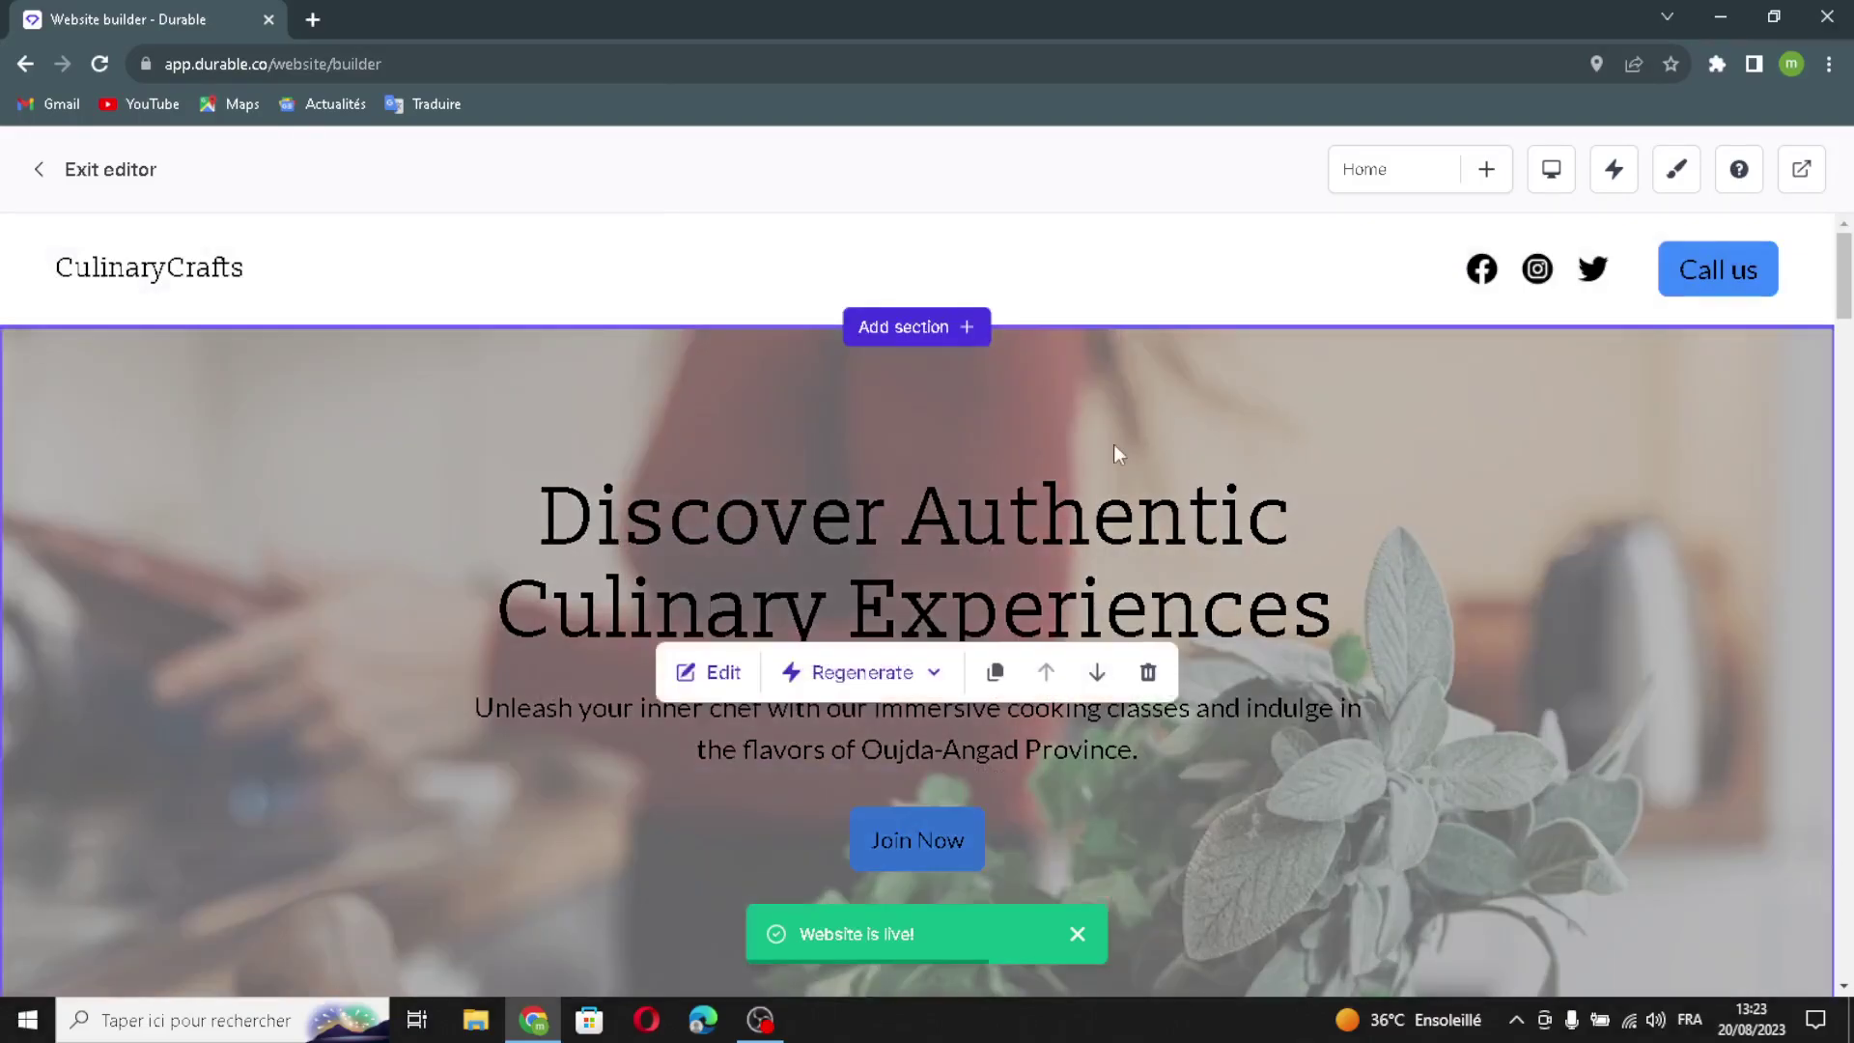
scroll(1114, 446, down, 2)
Step: Regenerate the banner heading and subtext with AI
click(712, 440)
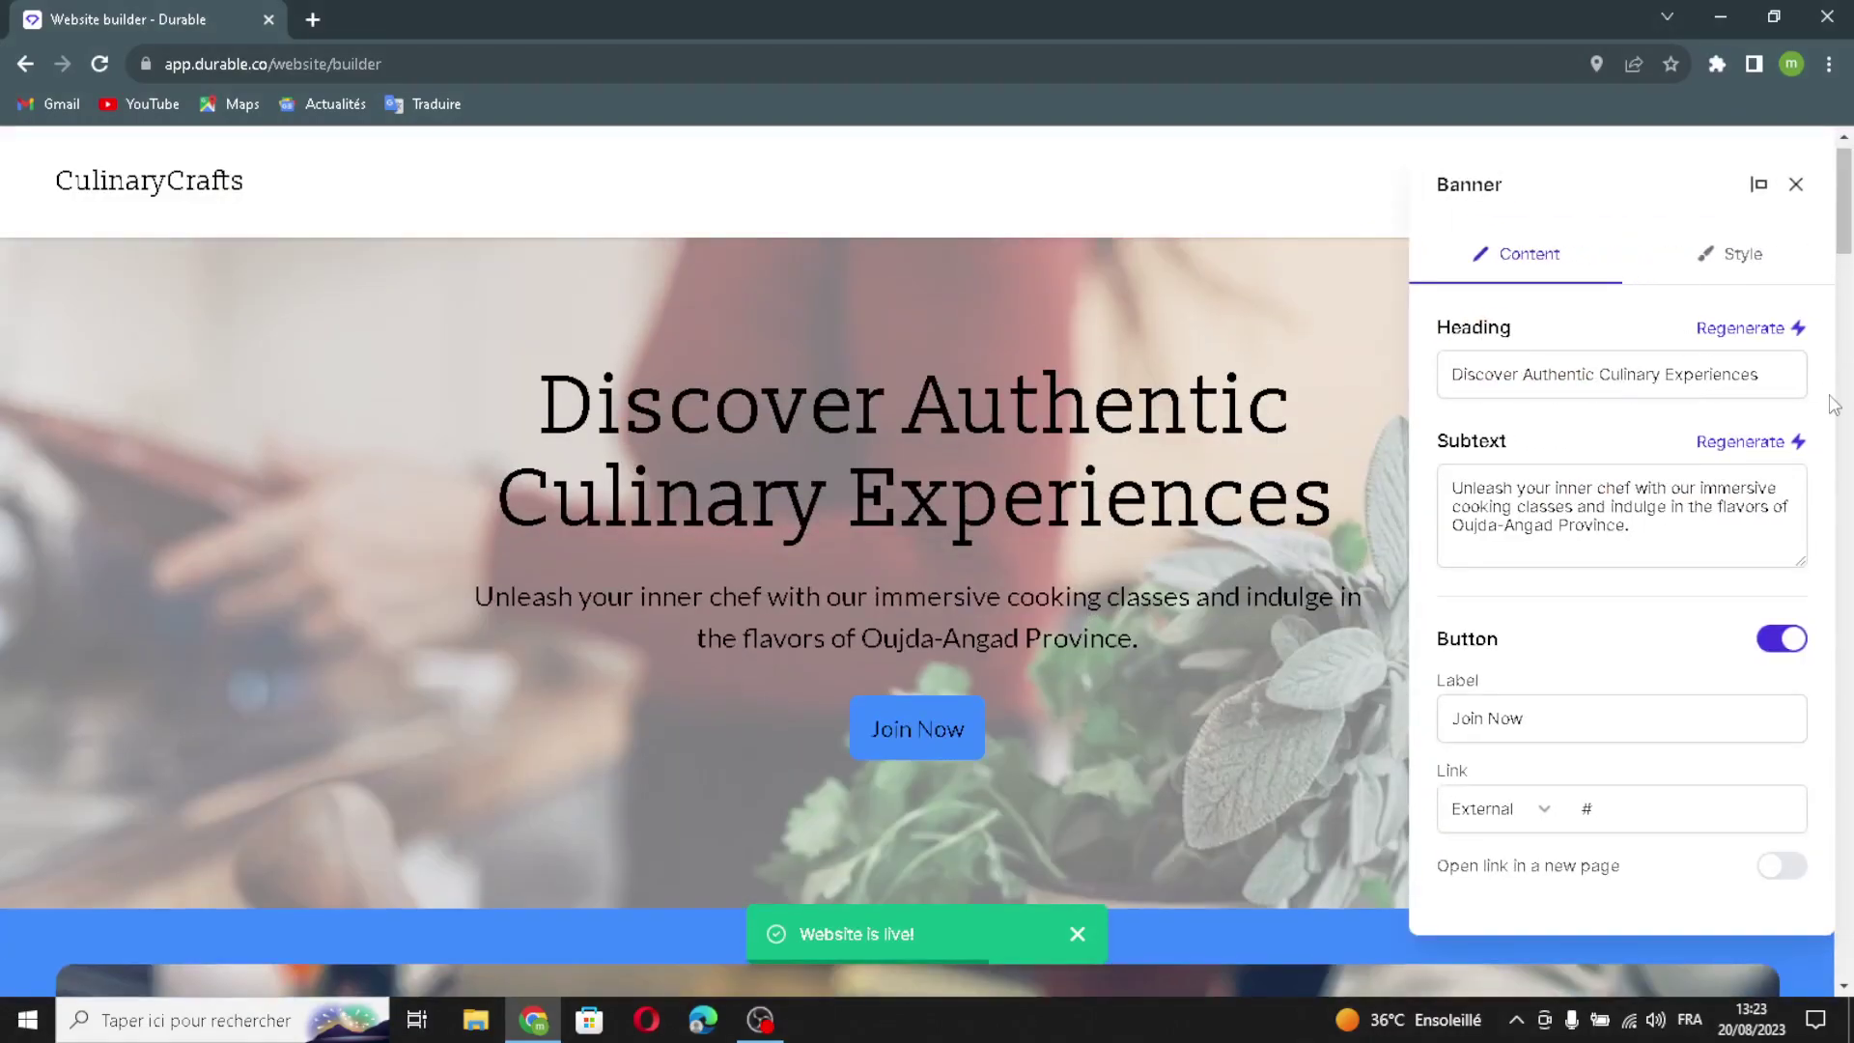
click(1770, 328)
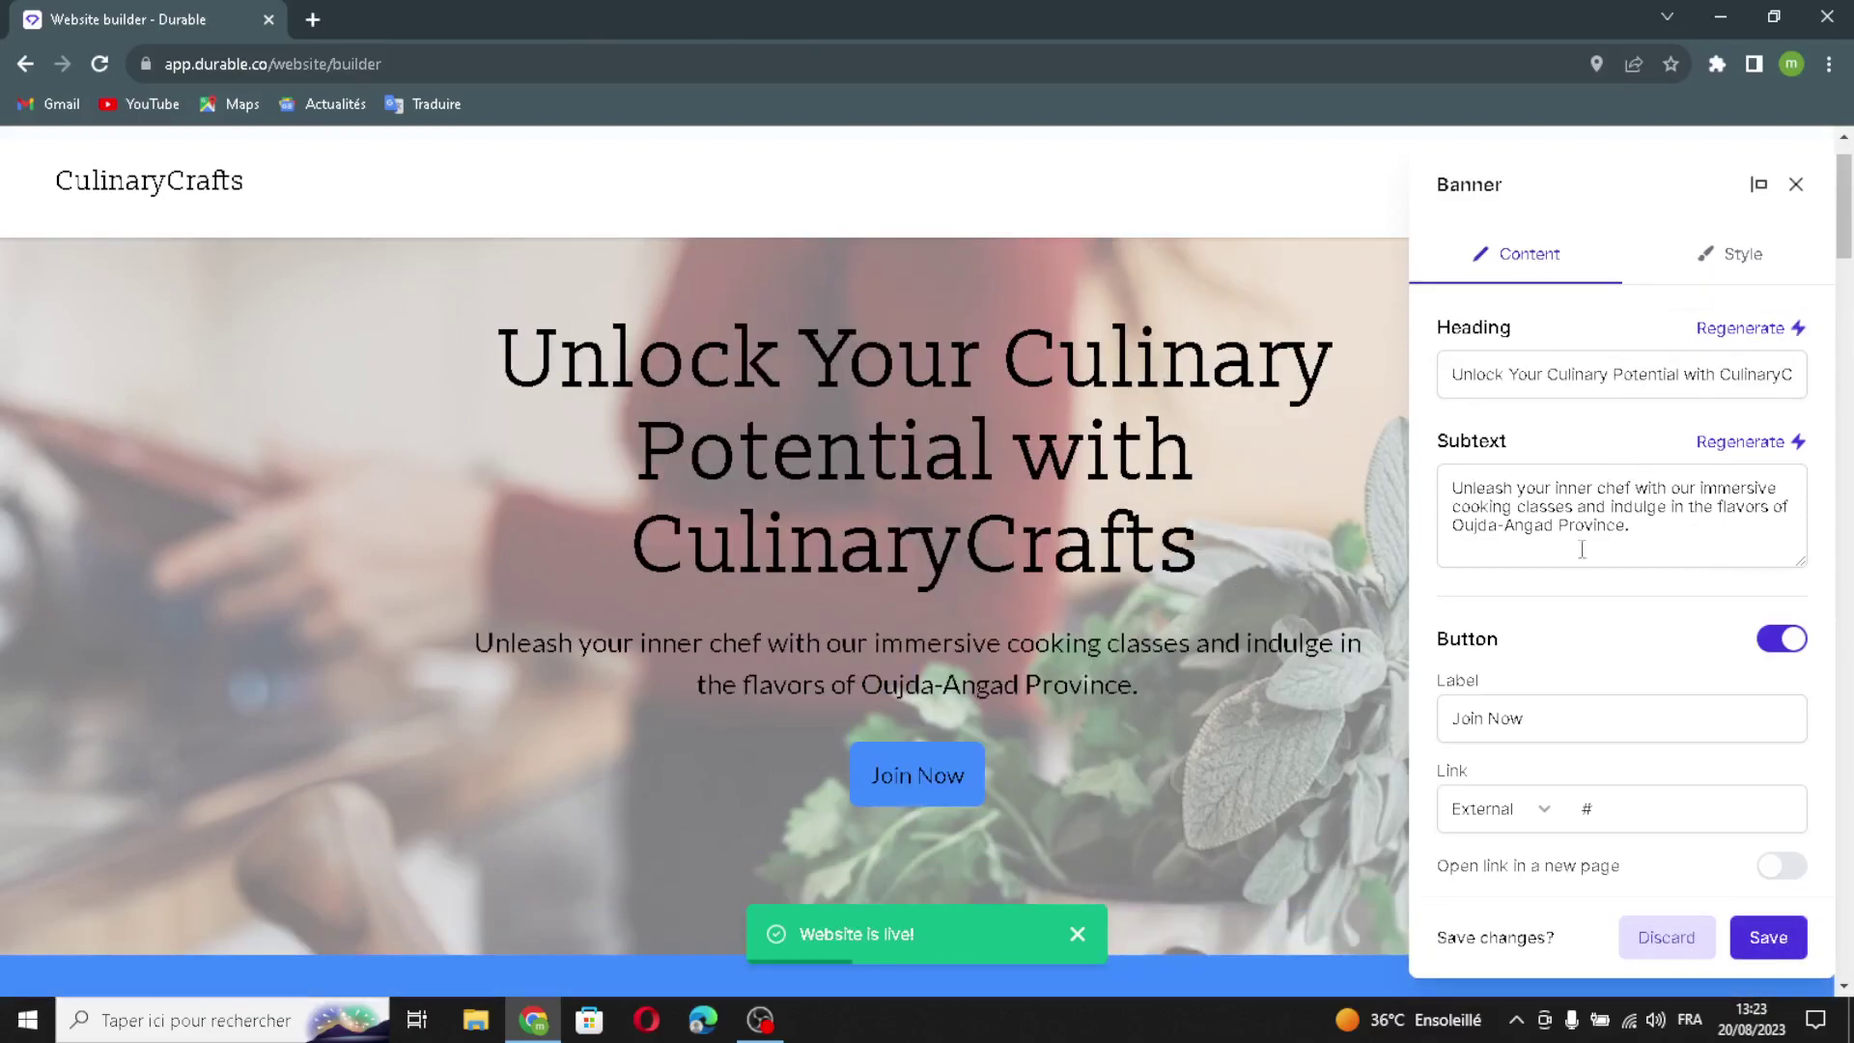
click(1765, 448)
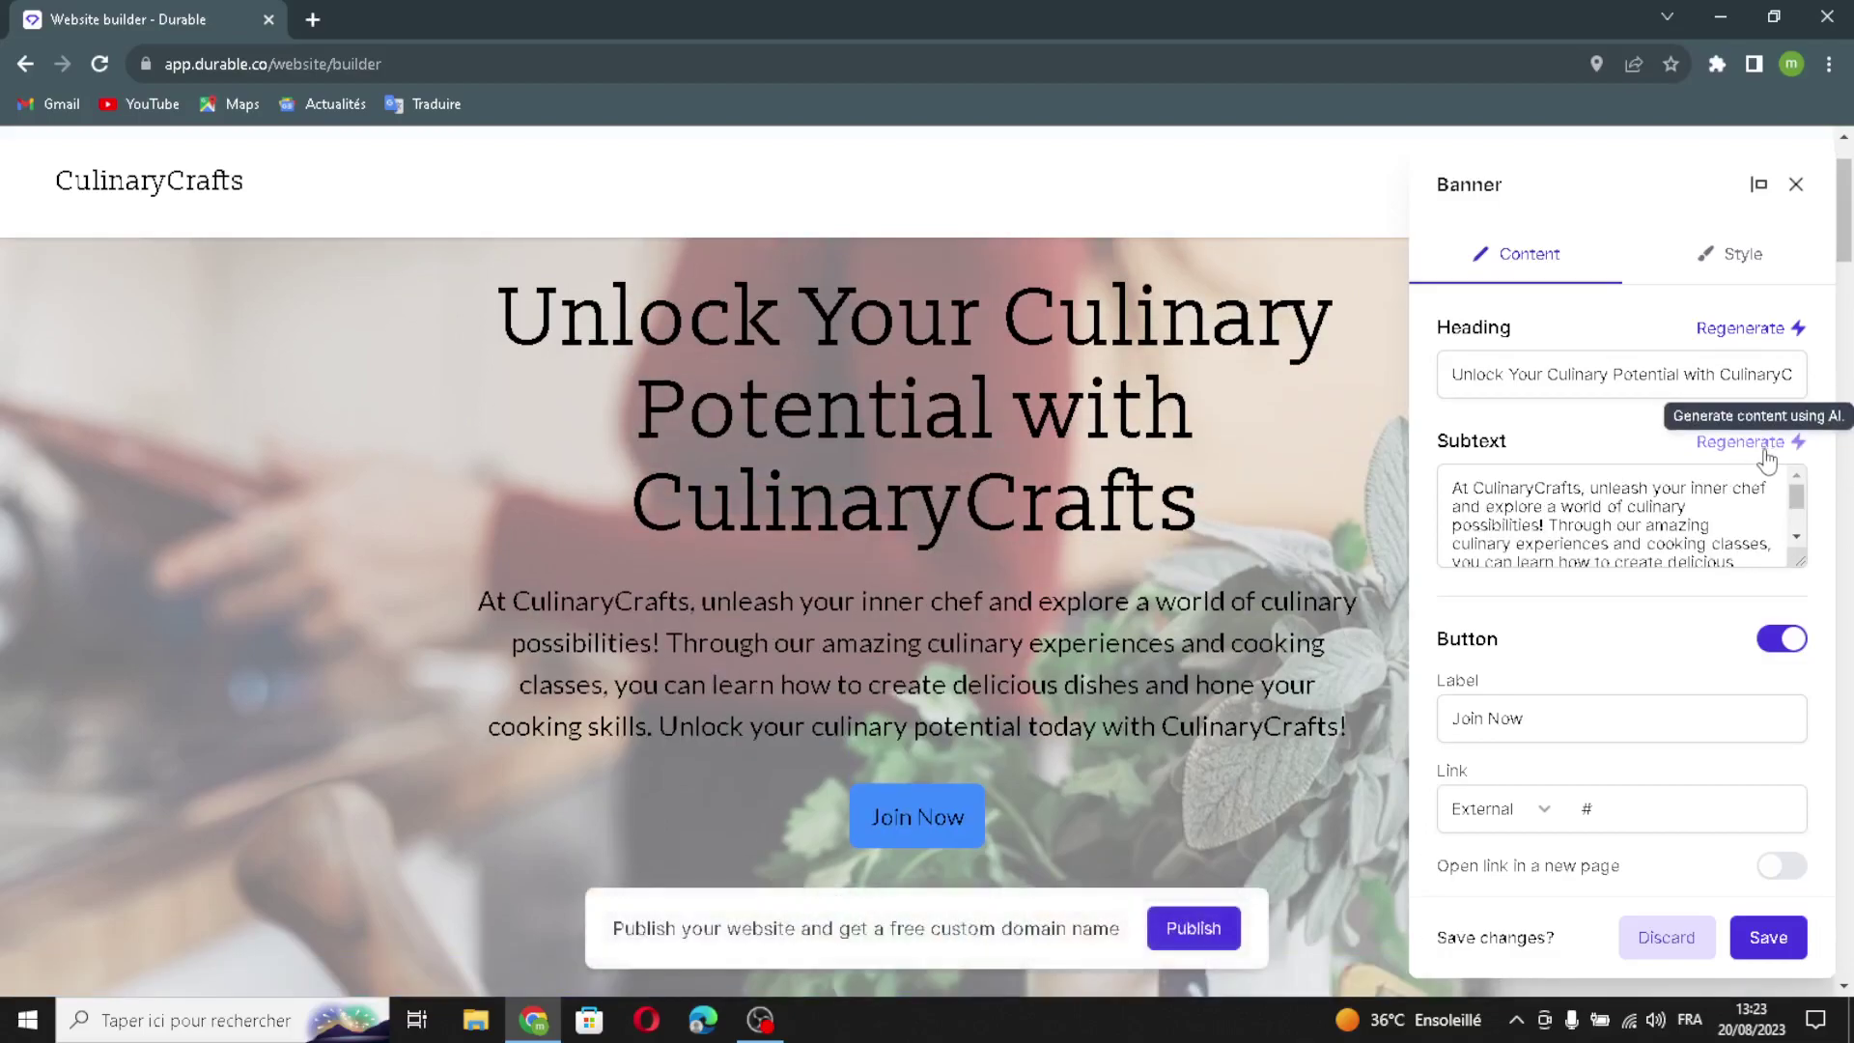
Step: Adjust the Join Now button label and link, making it open in a new page
scroll(1699, 522, down, 1)
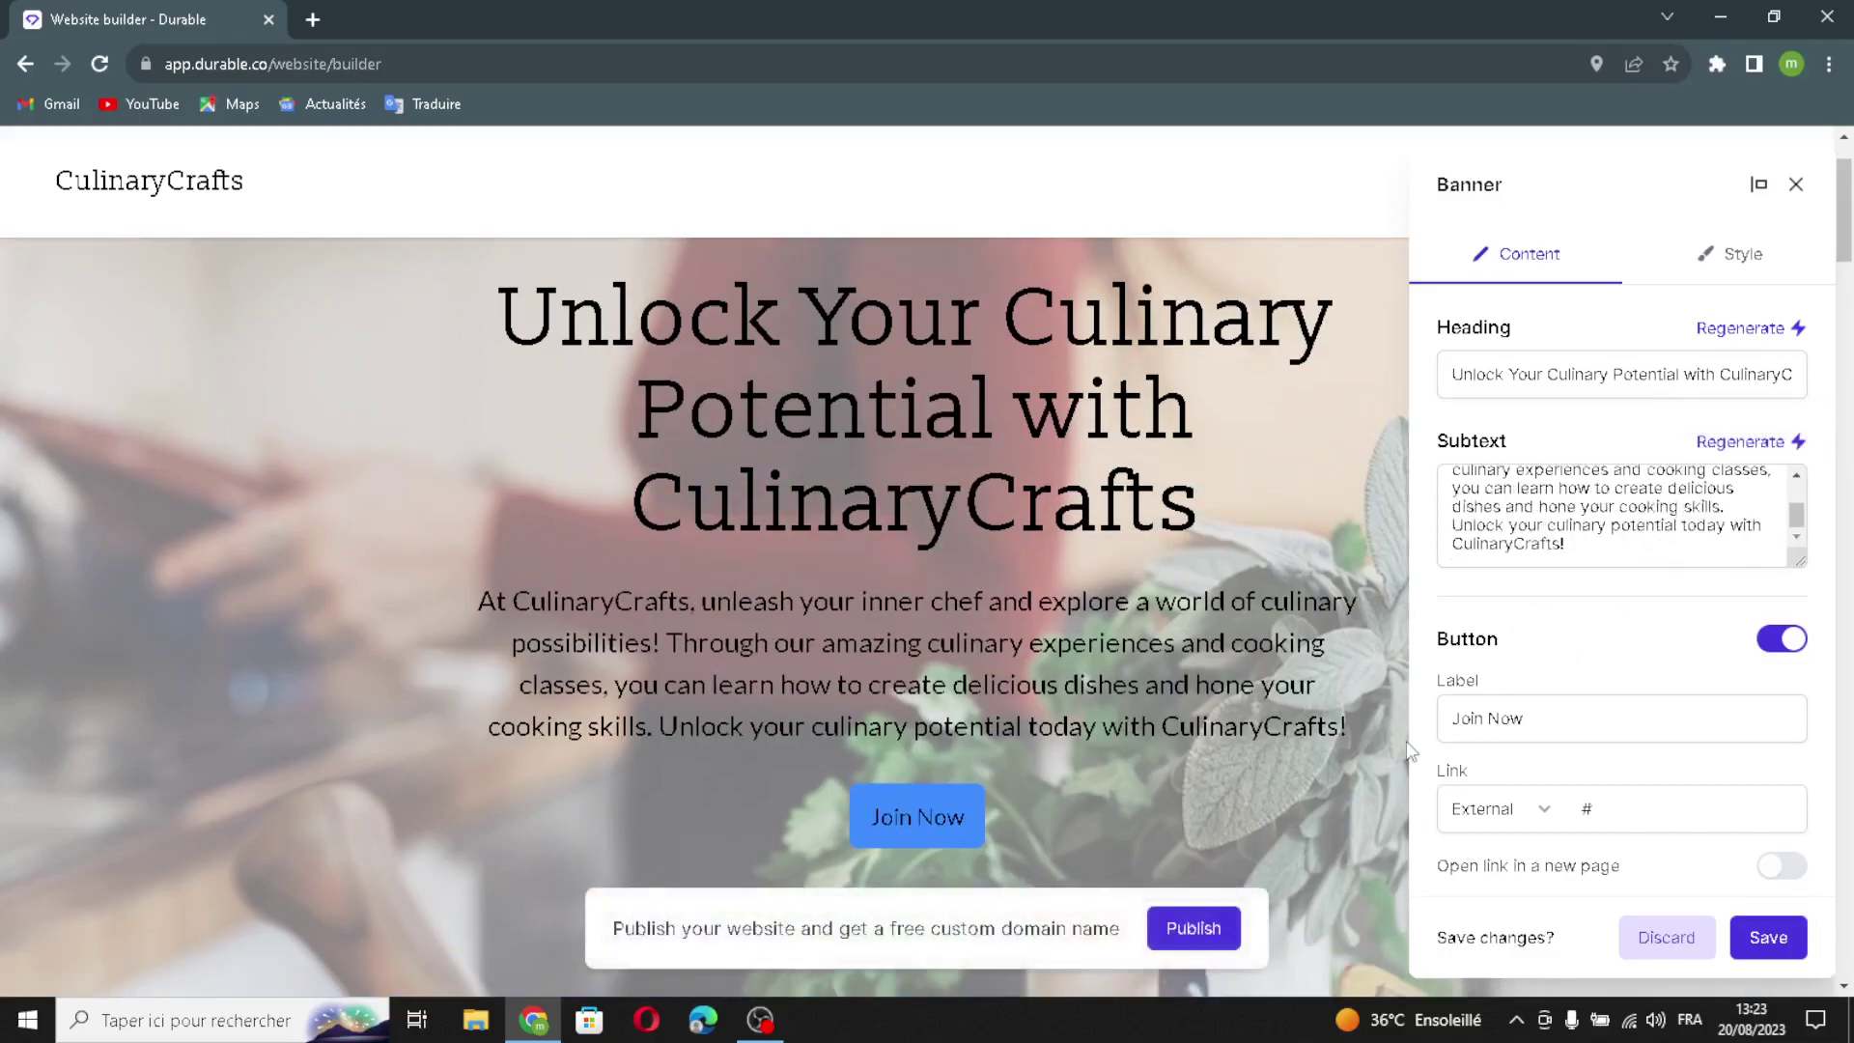
triple_click(1620, 734)
click(1620, 734)
click(1646, 805)
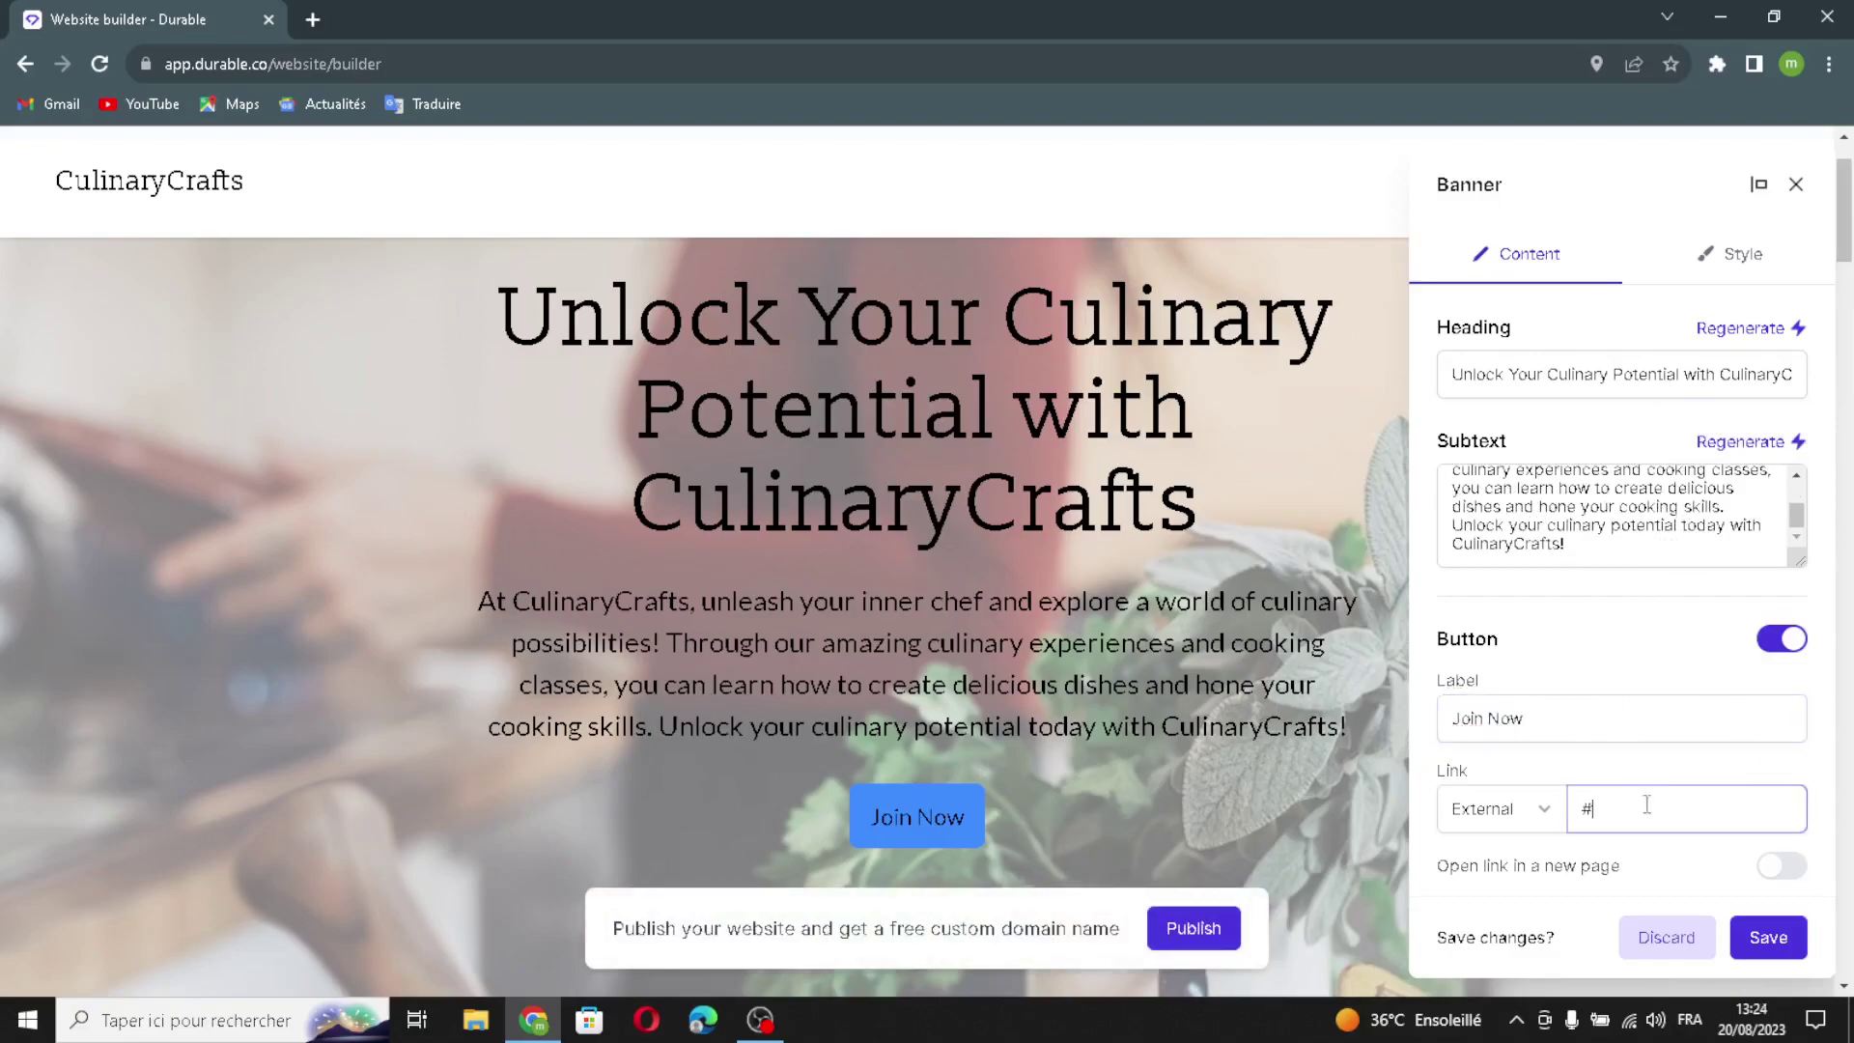
click(1538, 811)
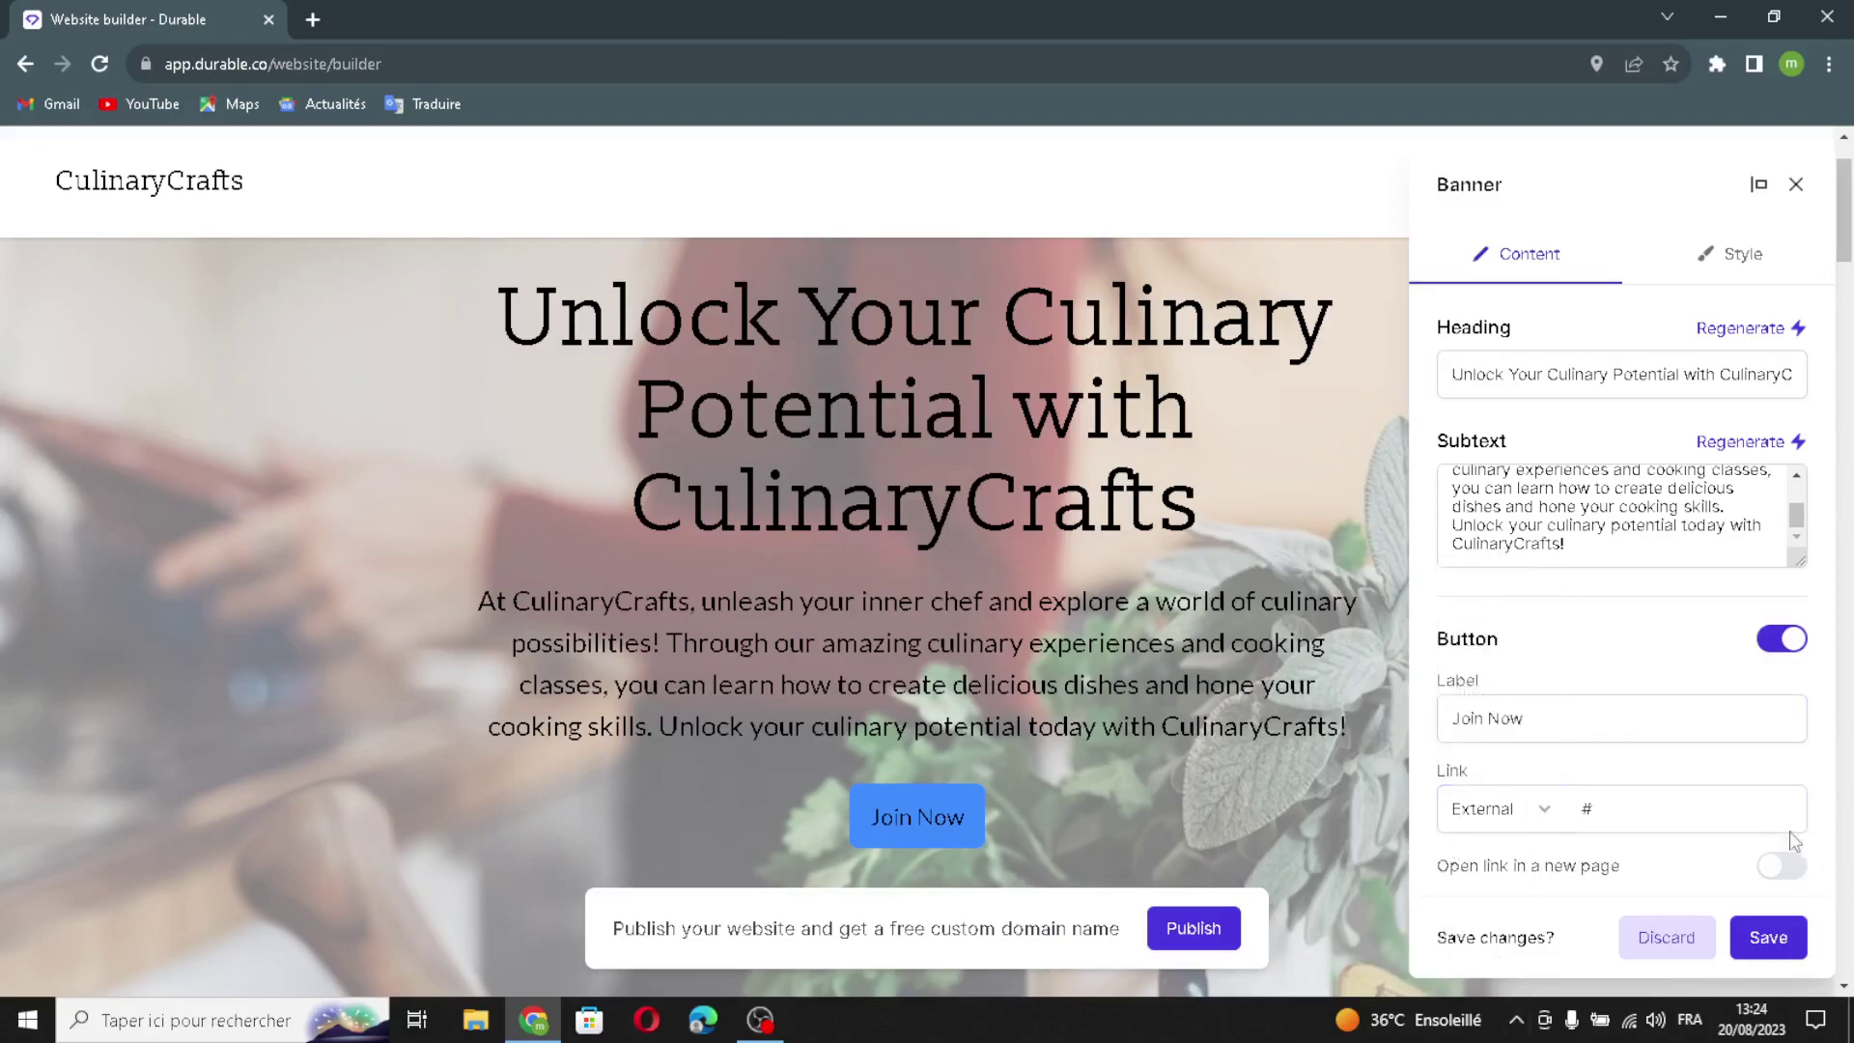
click(1788, 867)
click(1794, 874)
click(1795, 874)
Step: Regenerate the banner background image, combine it with the header, and save
click(1766, 287)
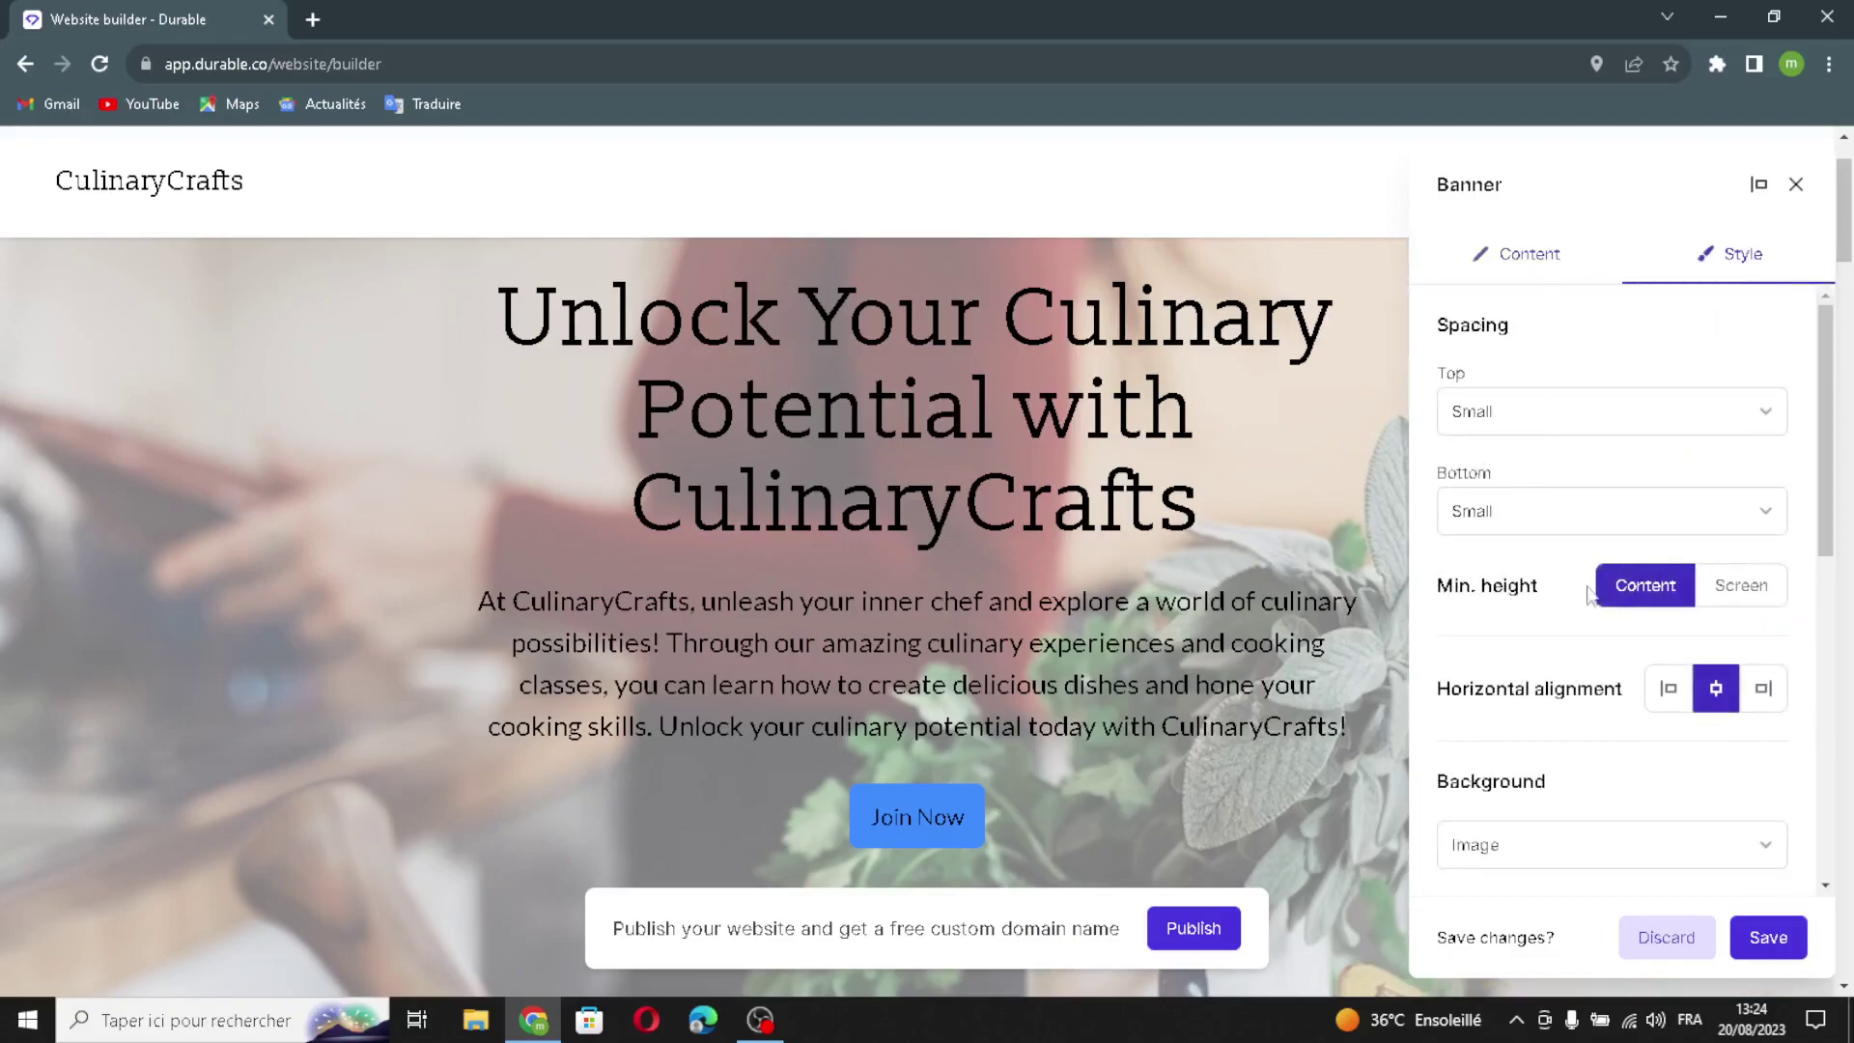
scroll(1632, 746, down, 1)
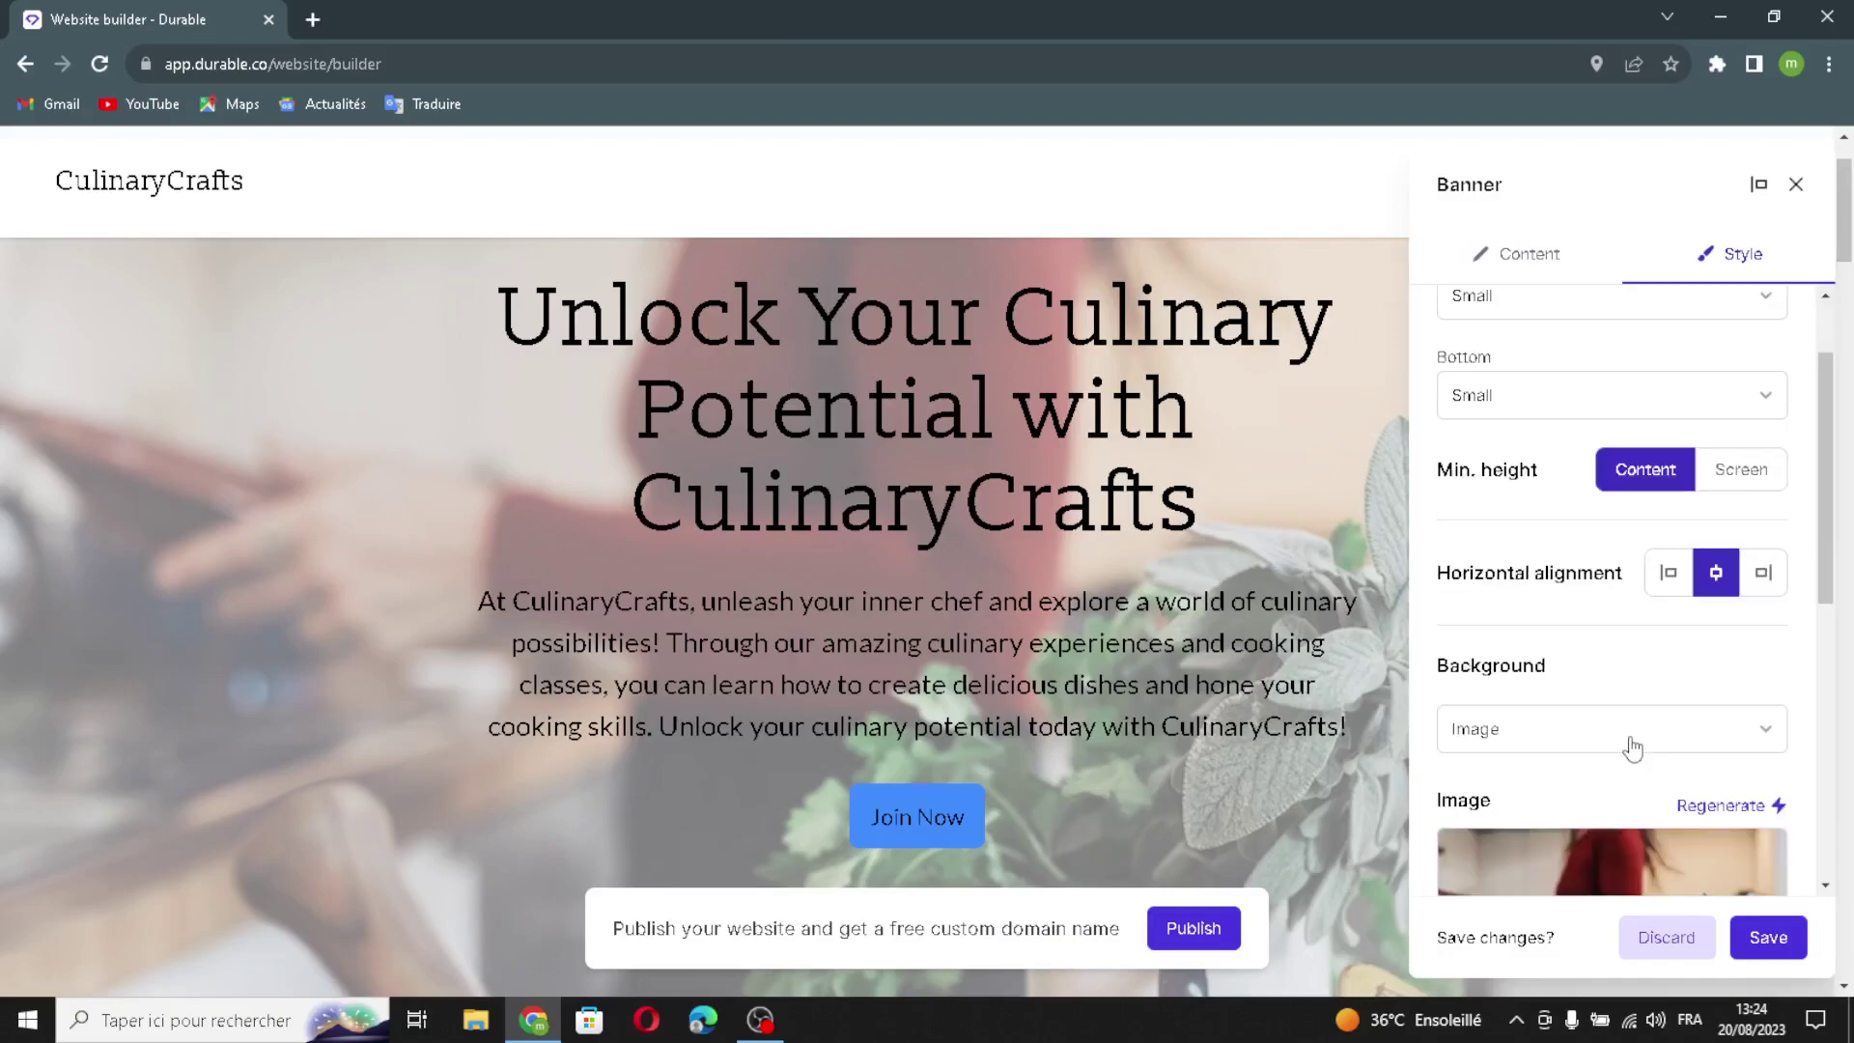
scroll(1521, 763, down, 1)
click(1723, 689)
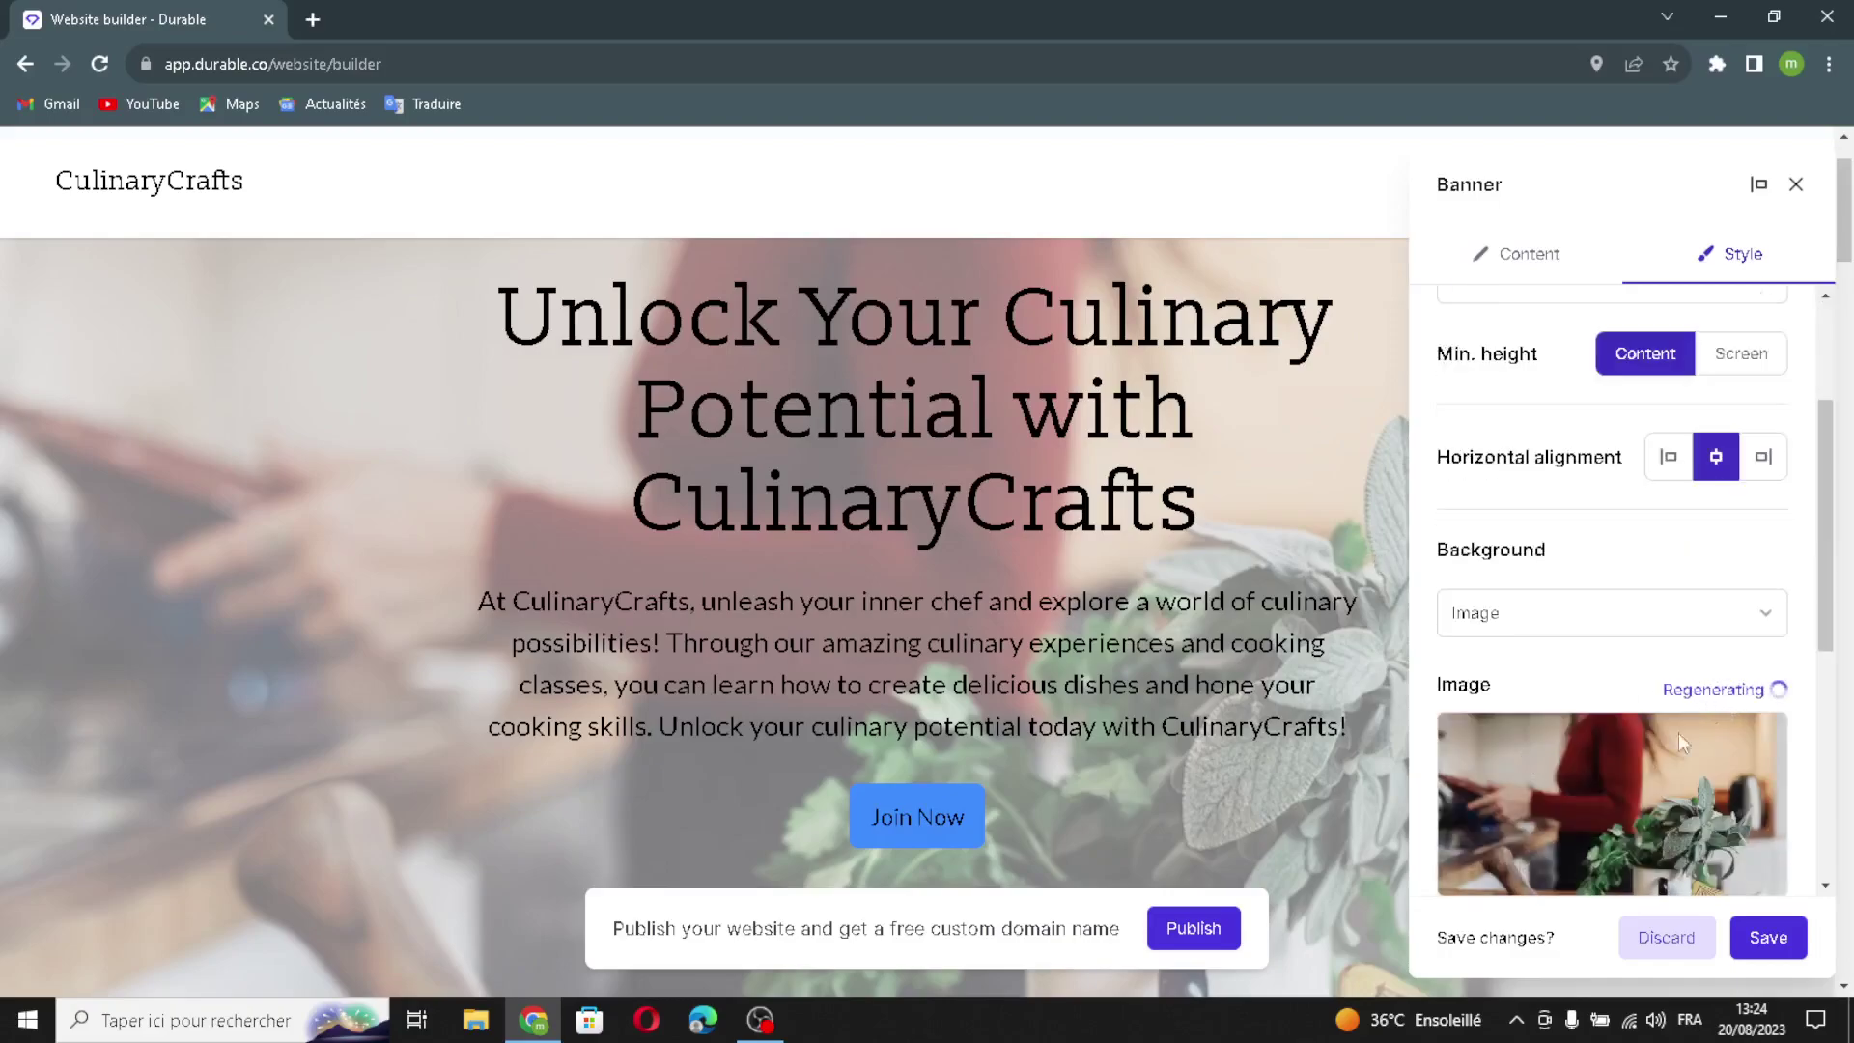
scroll(1707, 434, down, 2)
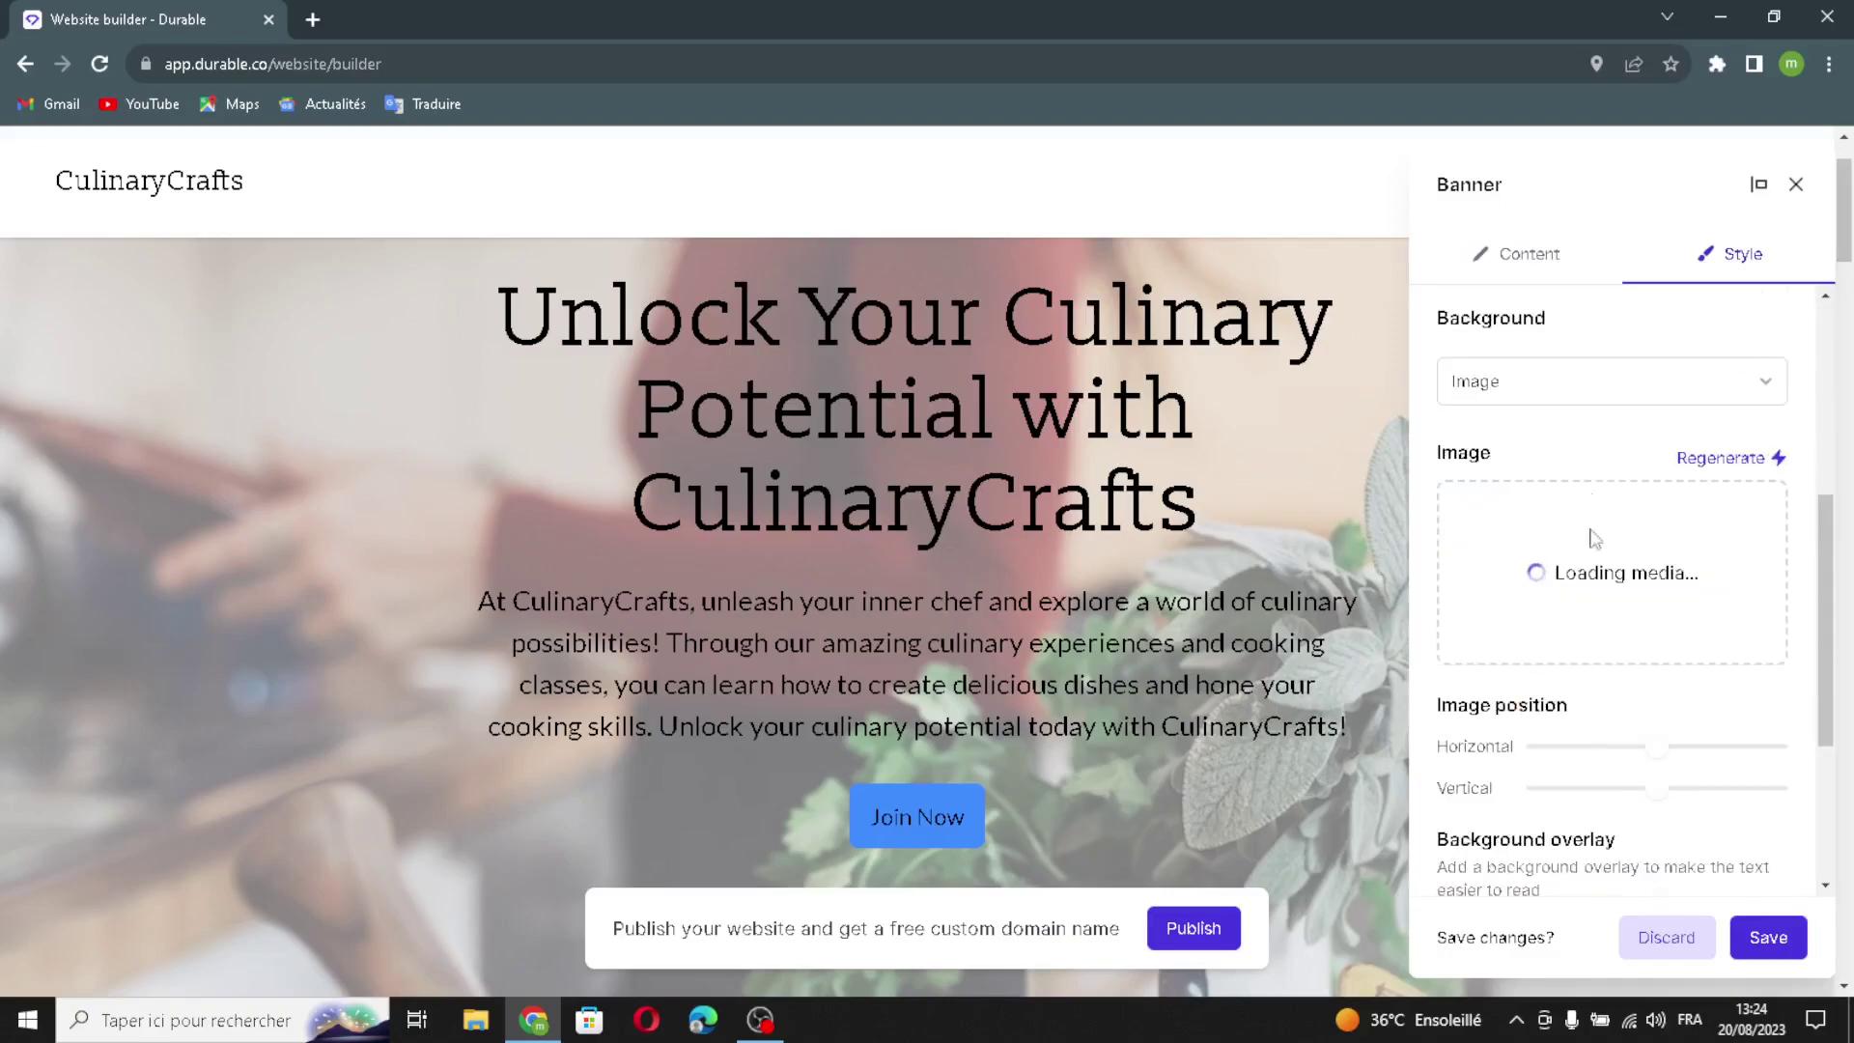
scroll(1555, 681, down, 2)
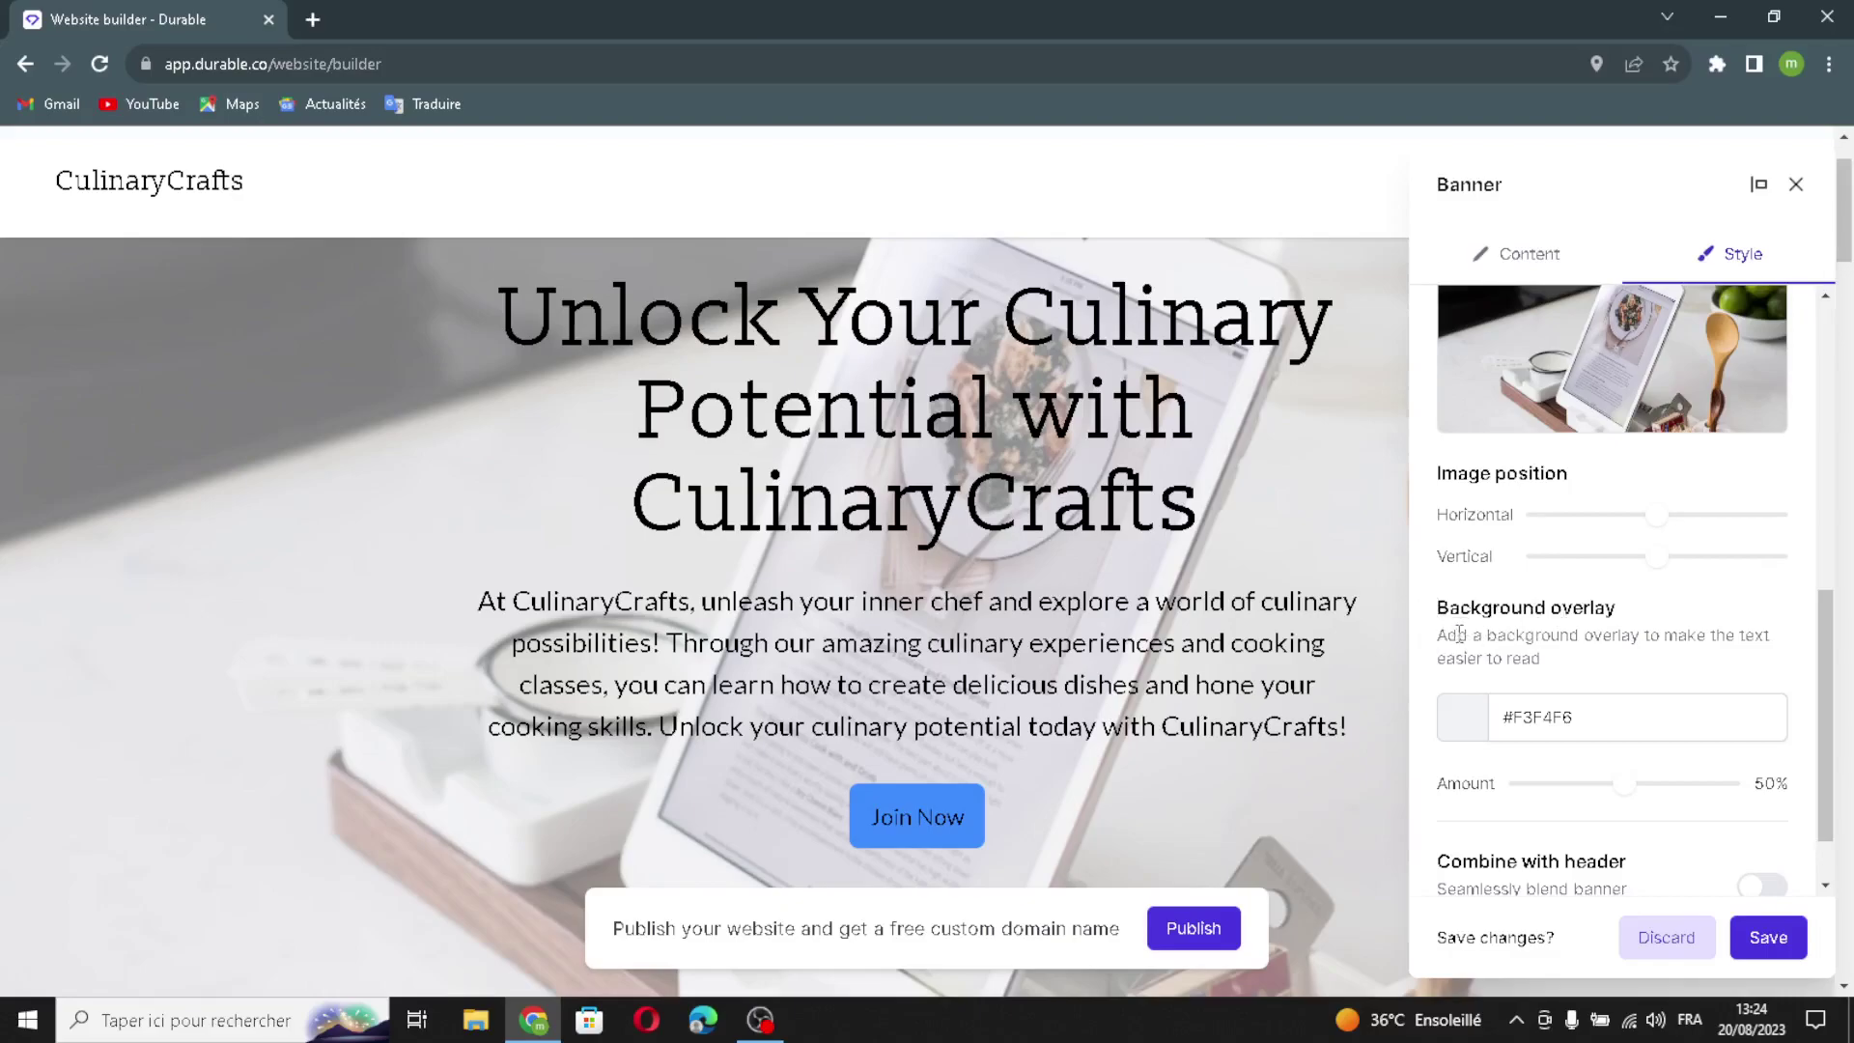
click(1477, 731)
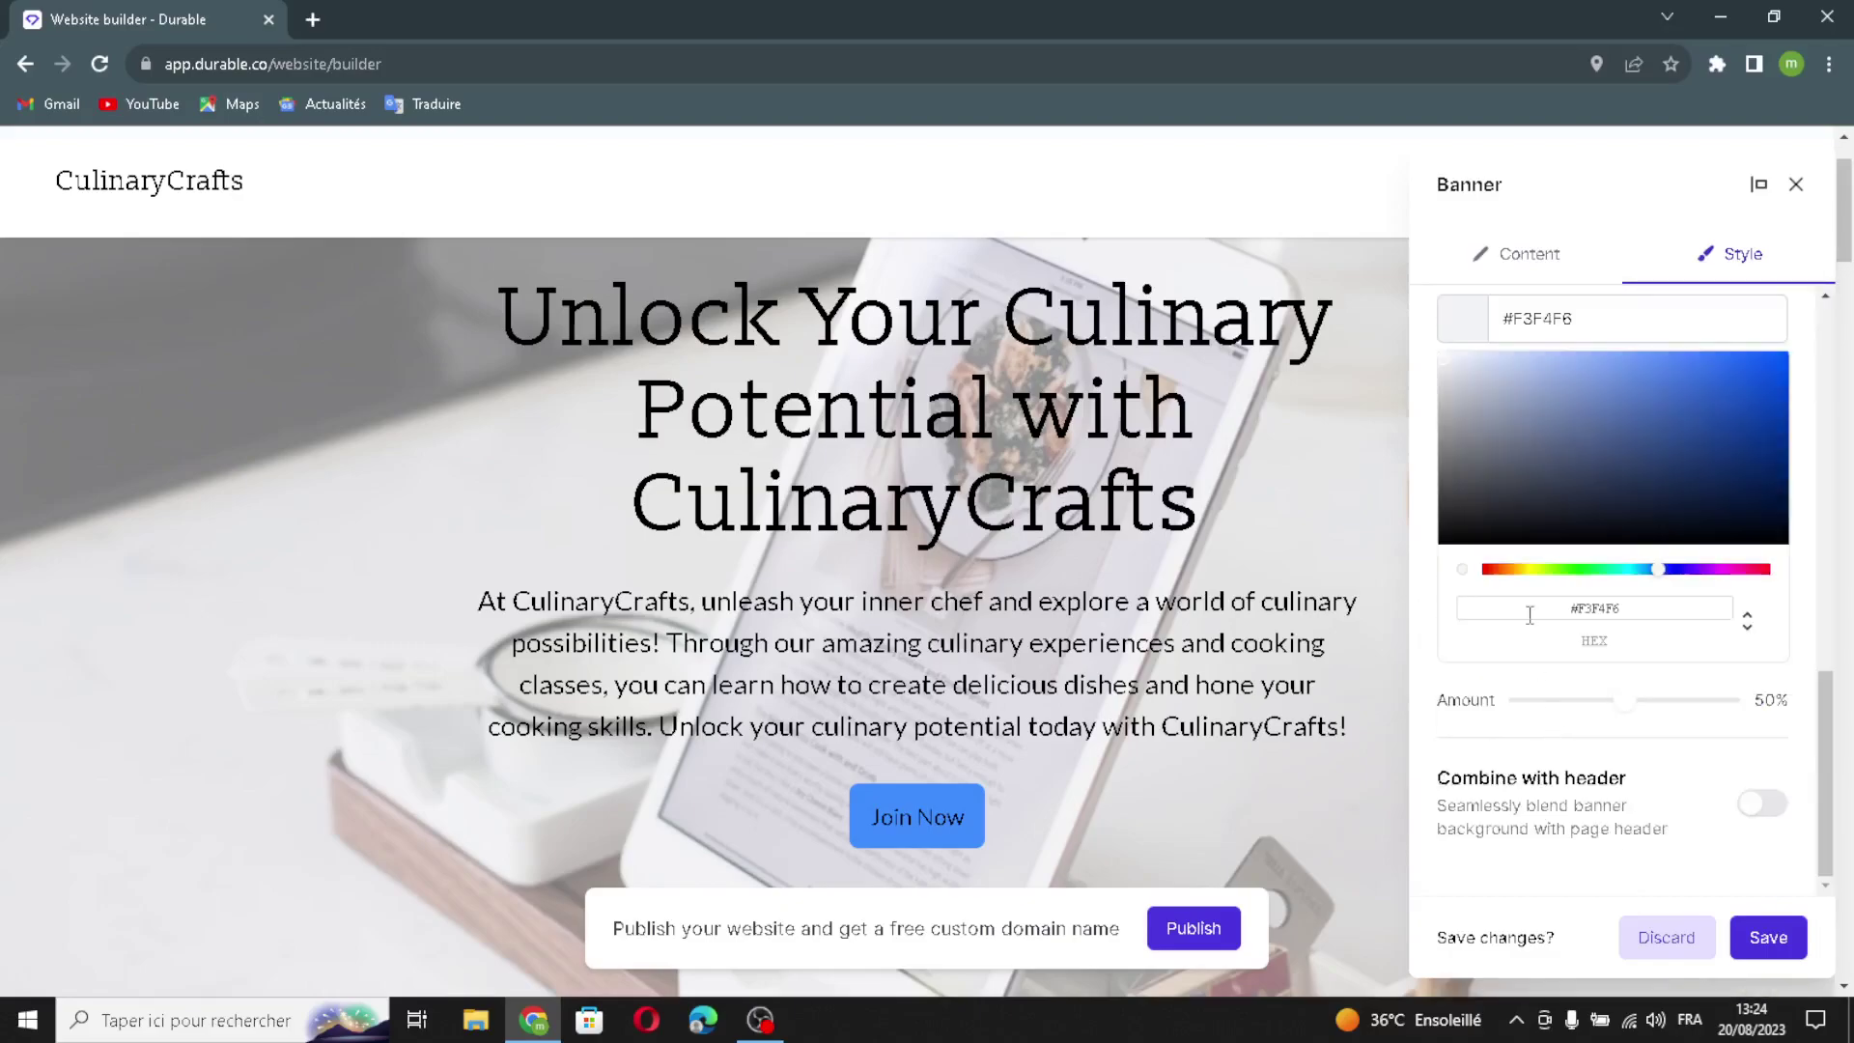
click(1748, 800)
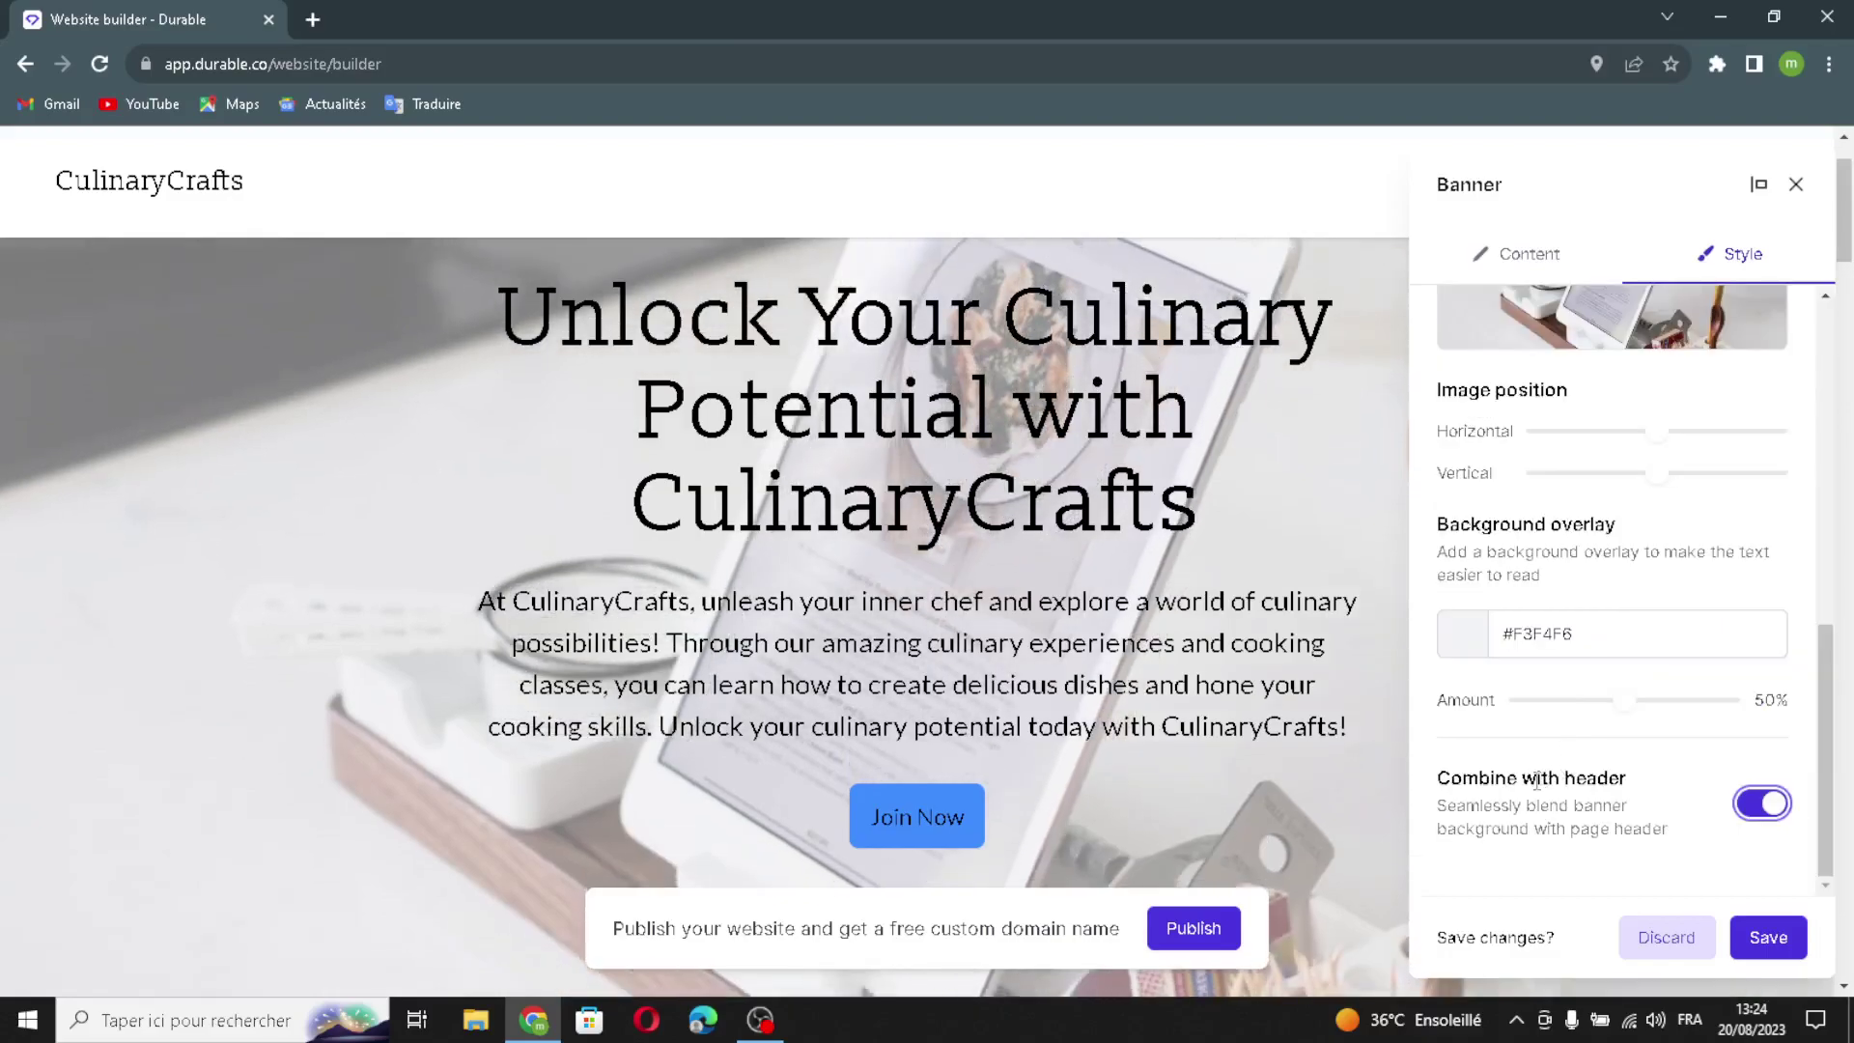
click(1770, 936)
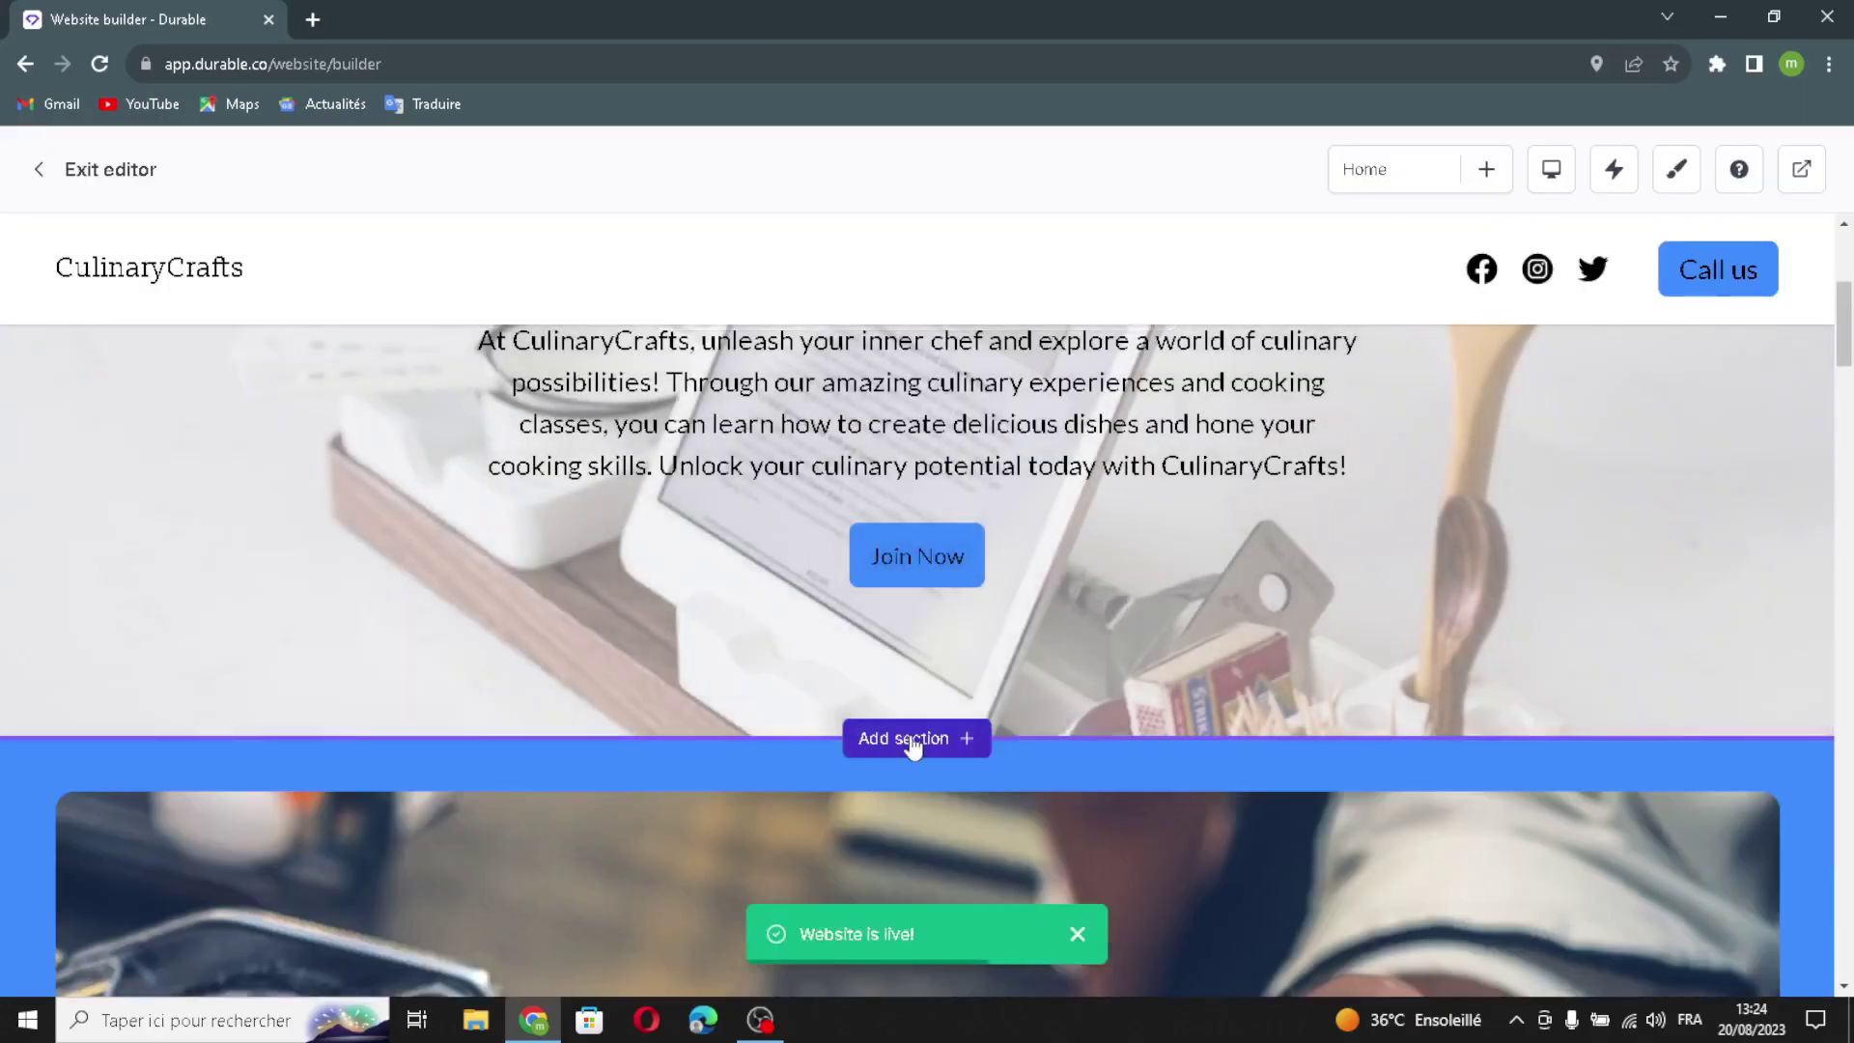
scroll(1028, 660, down, 2)
Step: Try full width on the pasta image section, revert to its inset width, and close settings
scroll(1029, 669, down, 3)
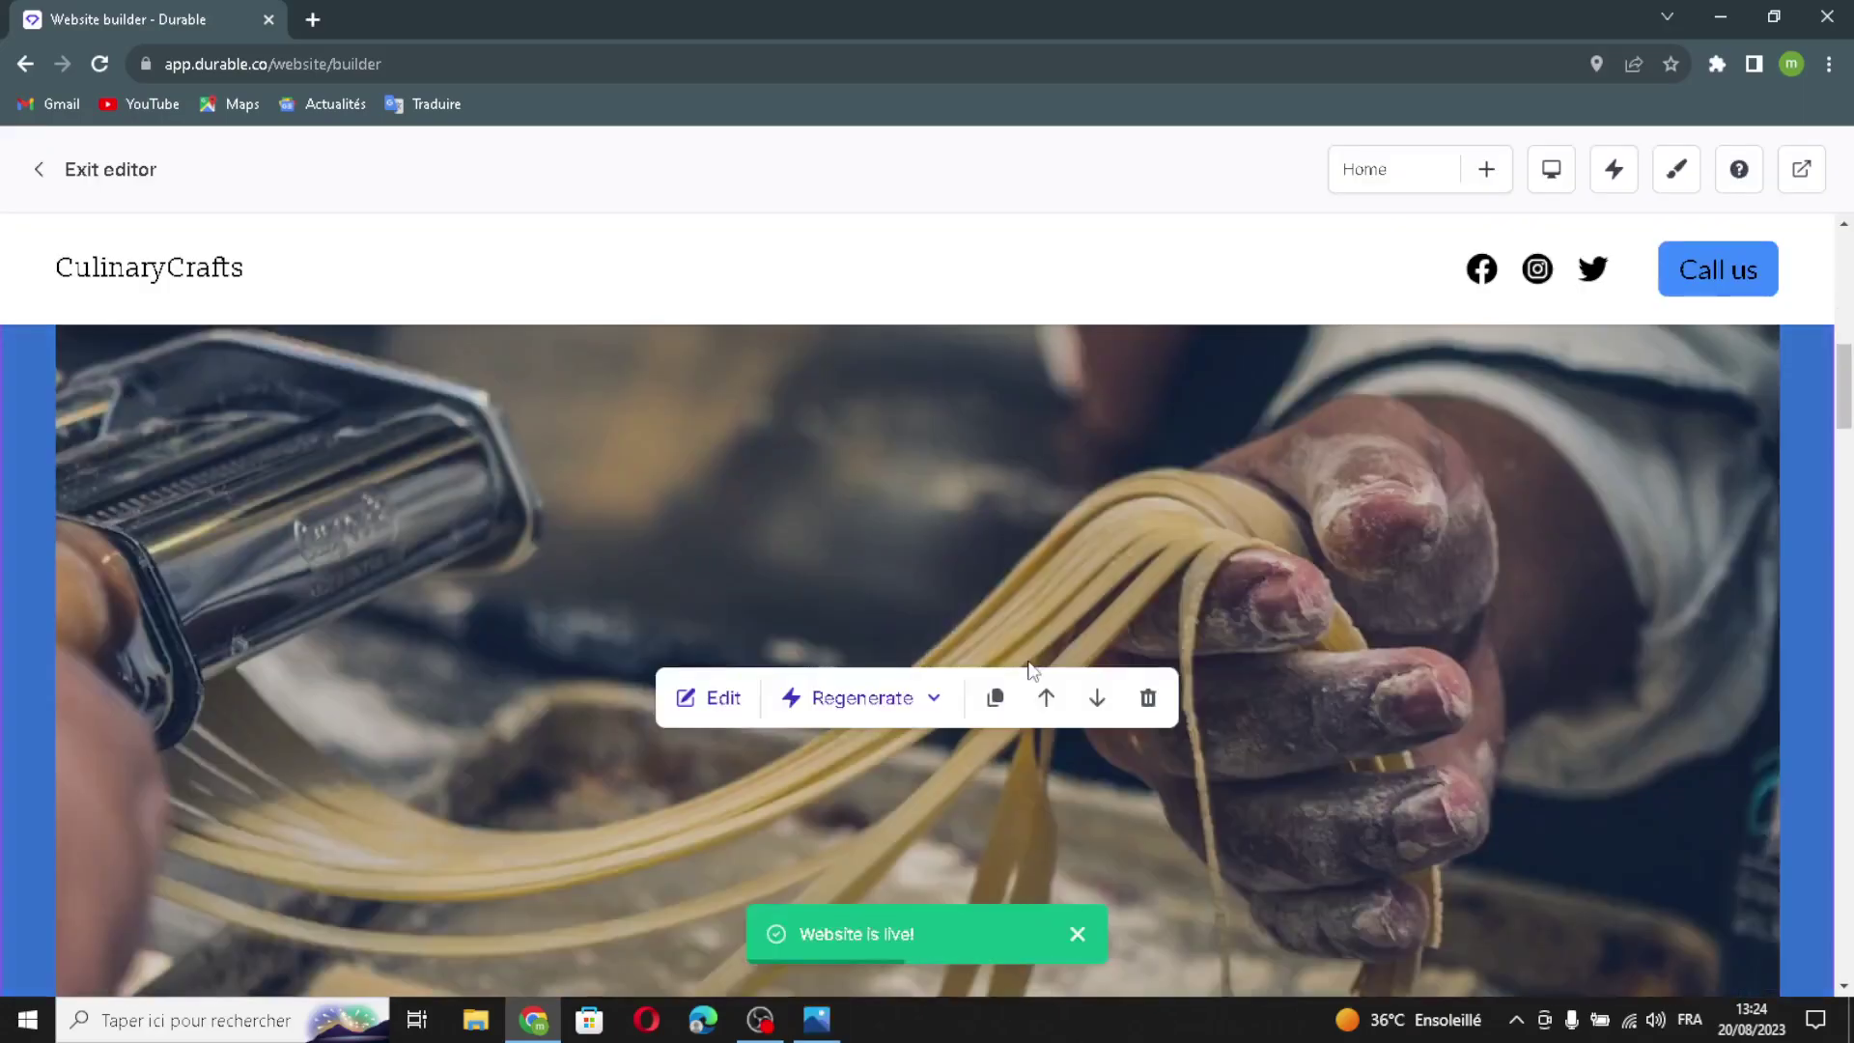
scroll(1023, 647, down, 4)
scroll(1064, 703, up, 3)
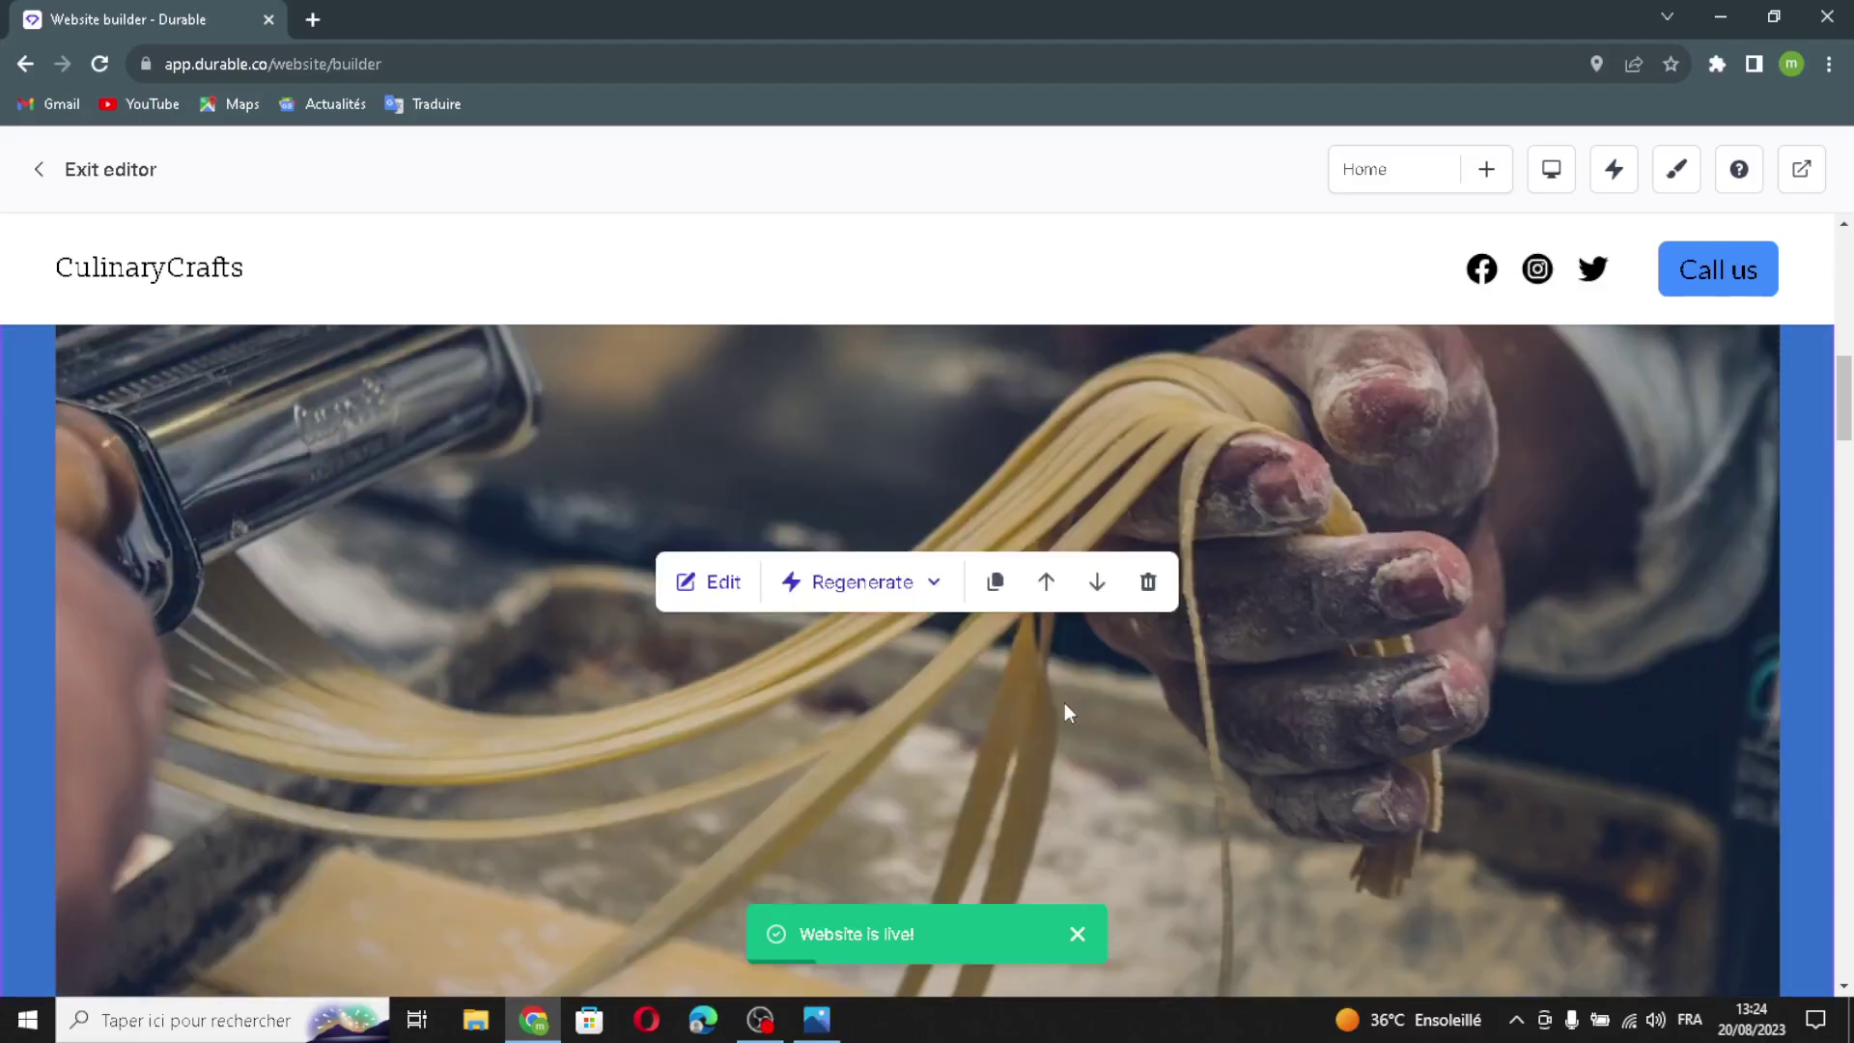
click(706, 580)
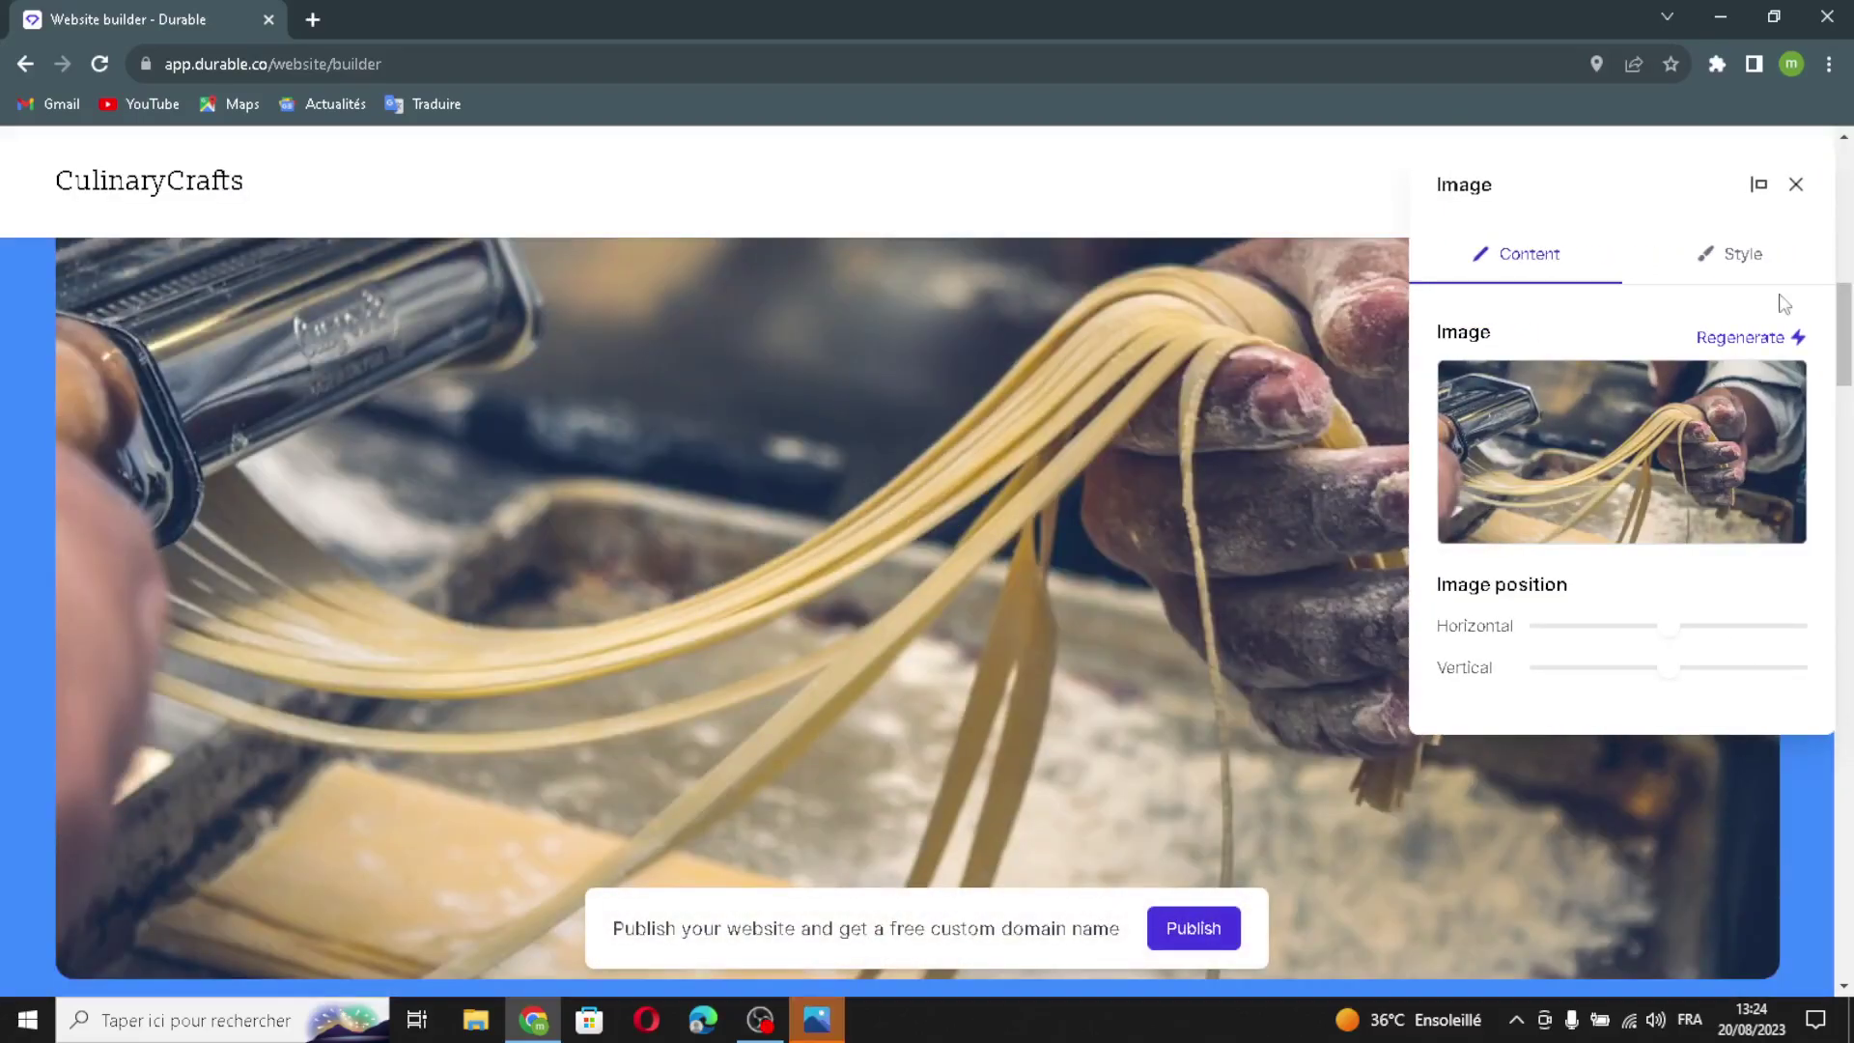
mouse_move(1736, 398)
click(1738, 257)
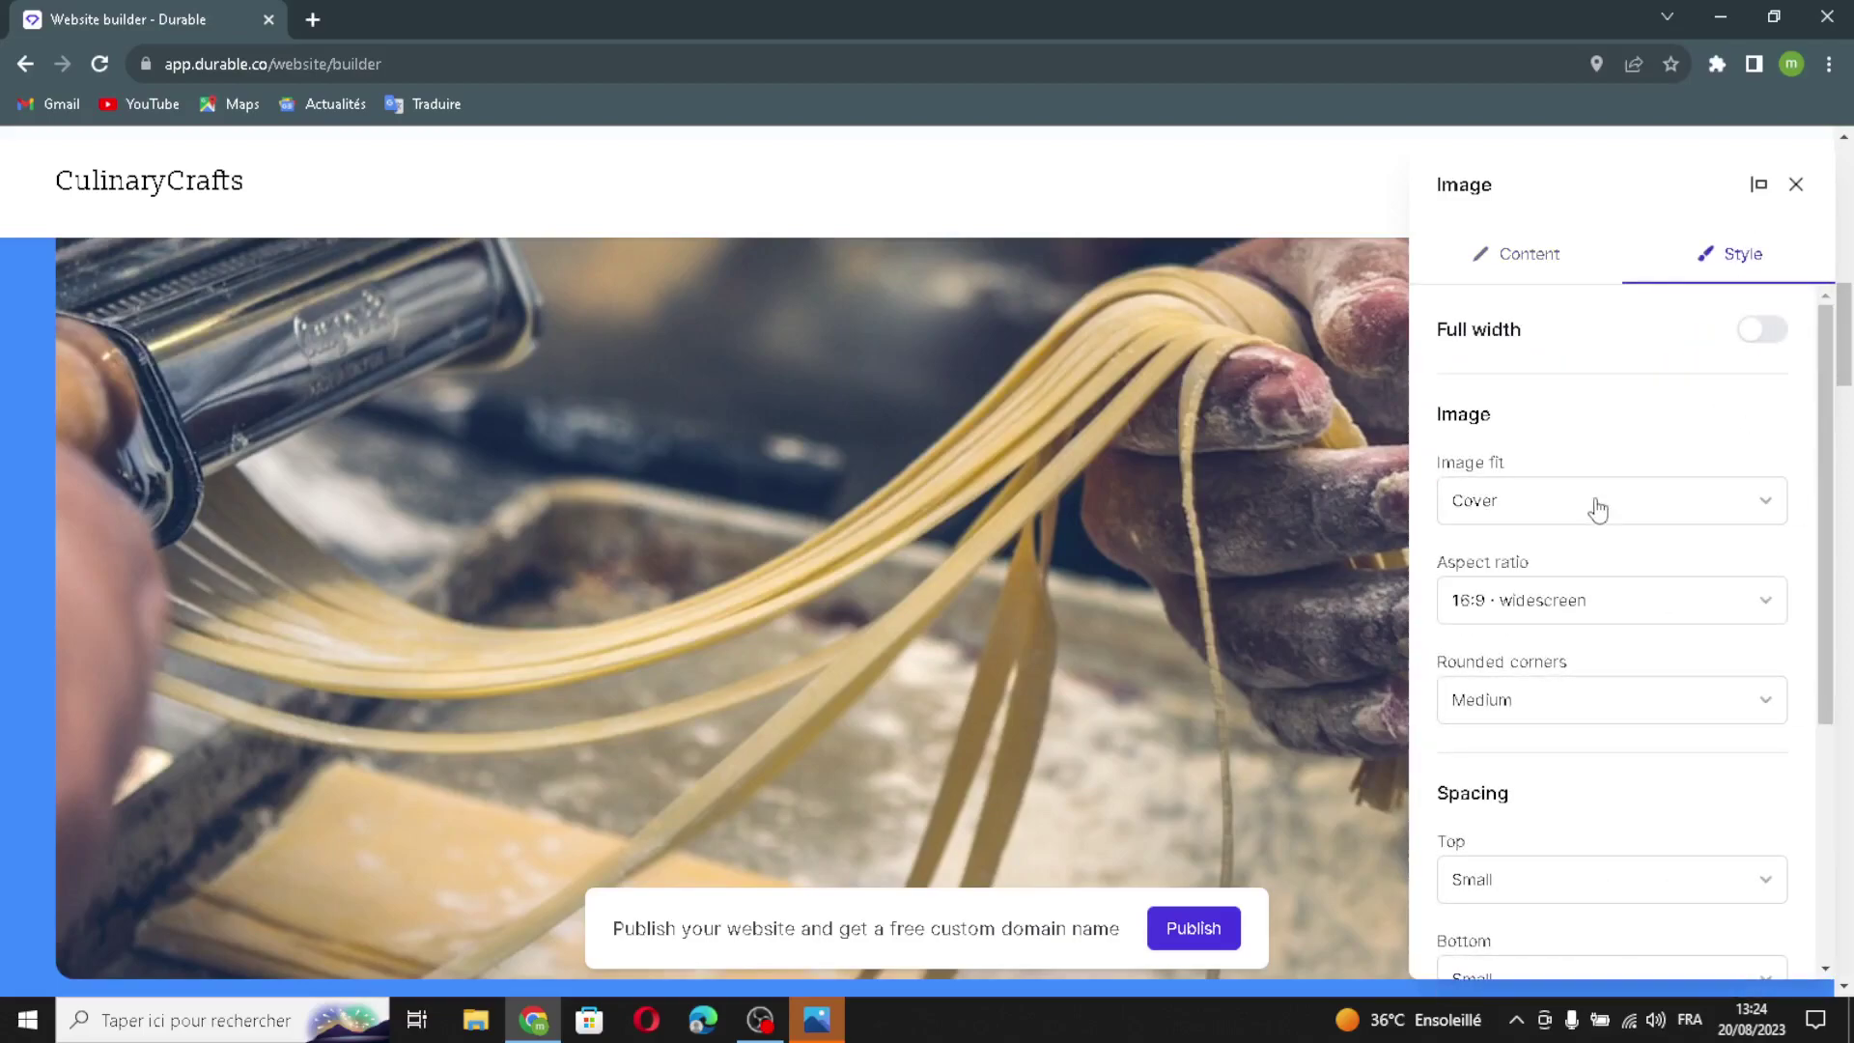
click(1764, 329)
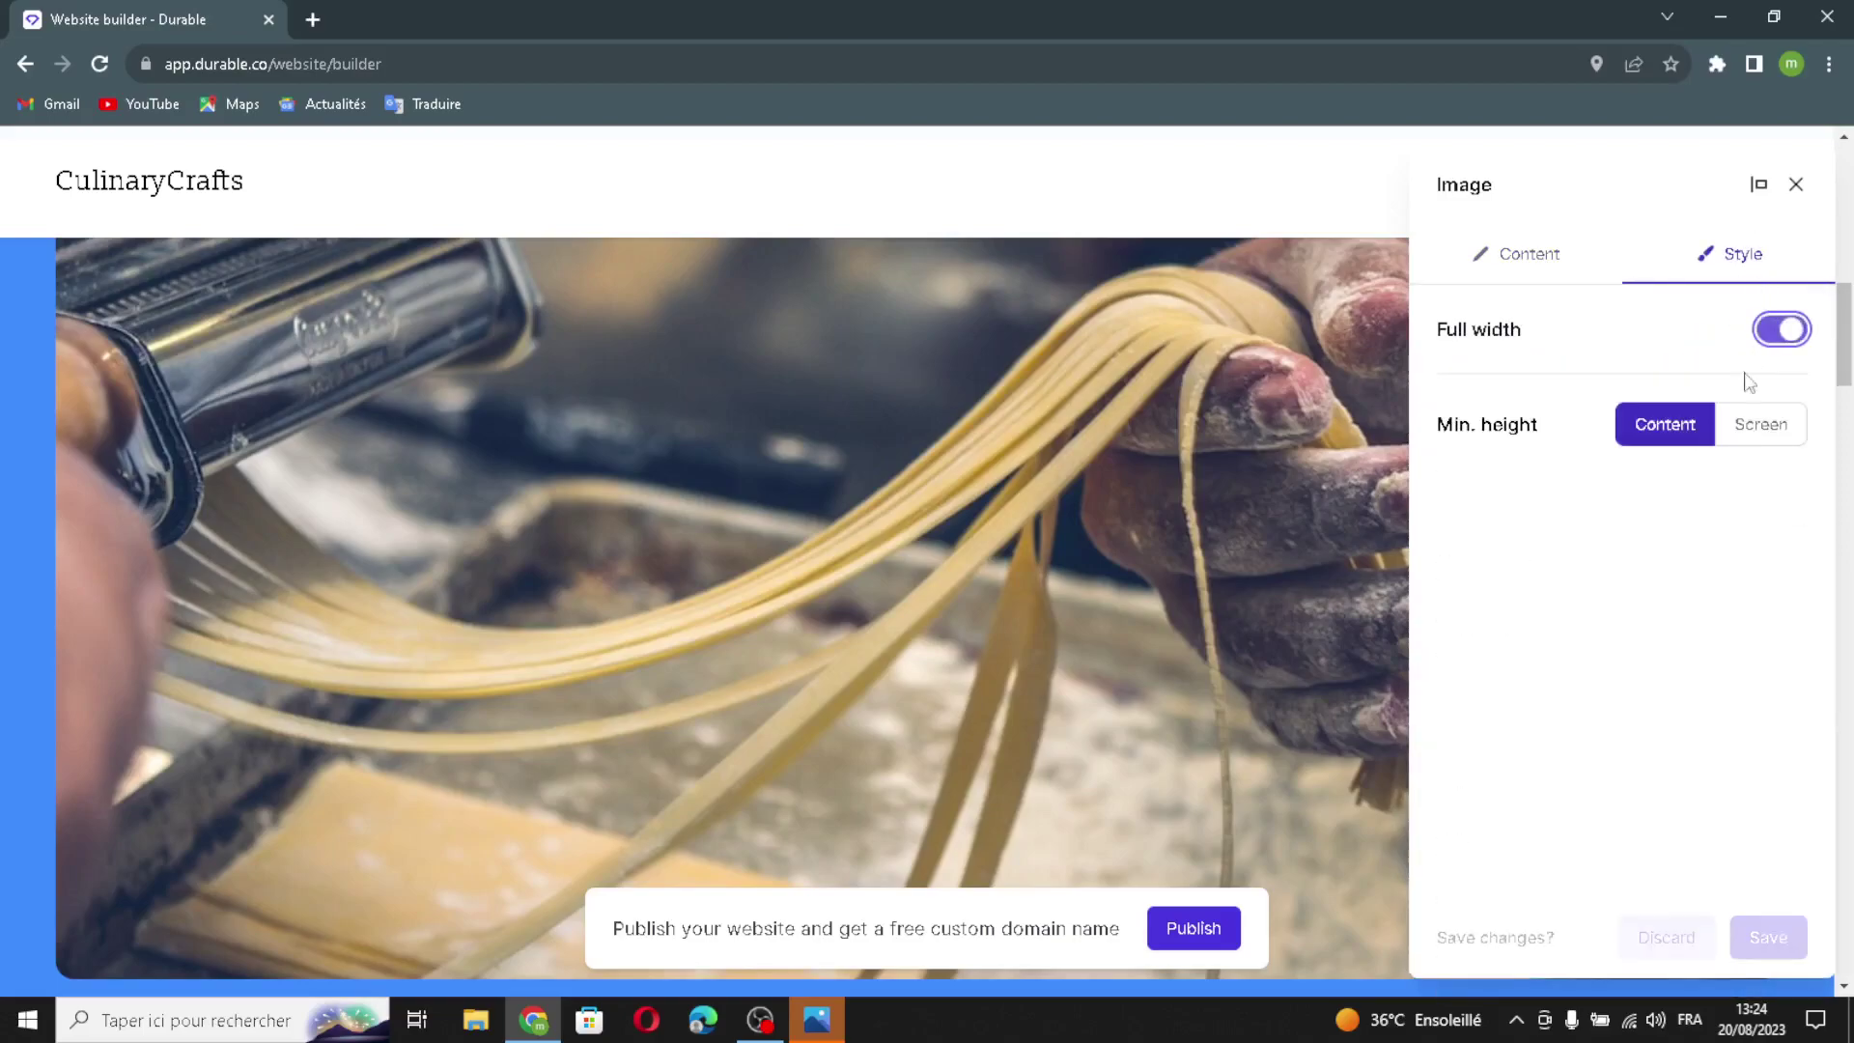
click(1785, 330)
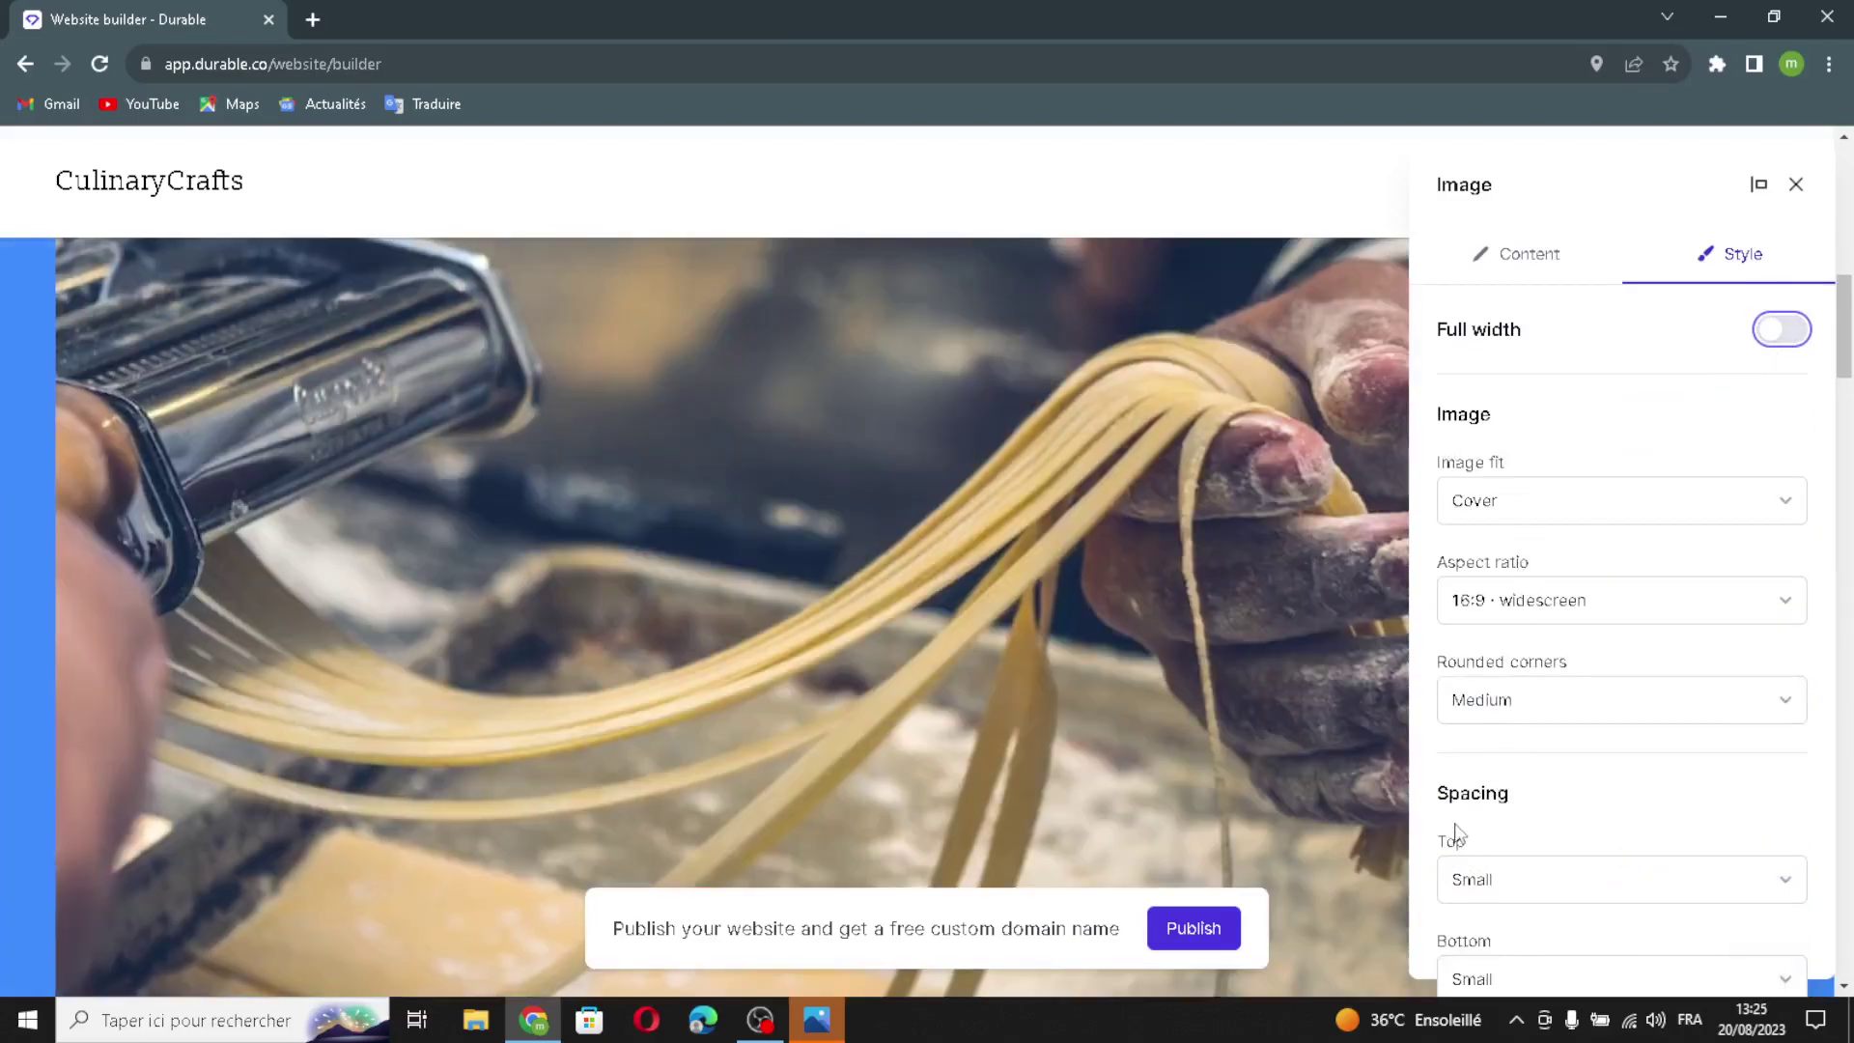
scroll(1456, 830, down, 4)
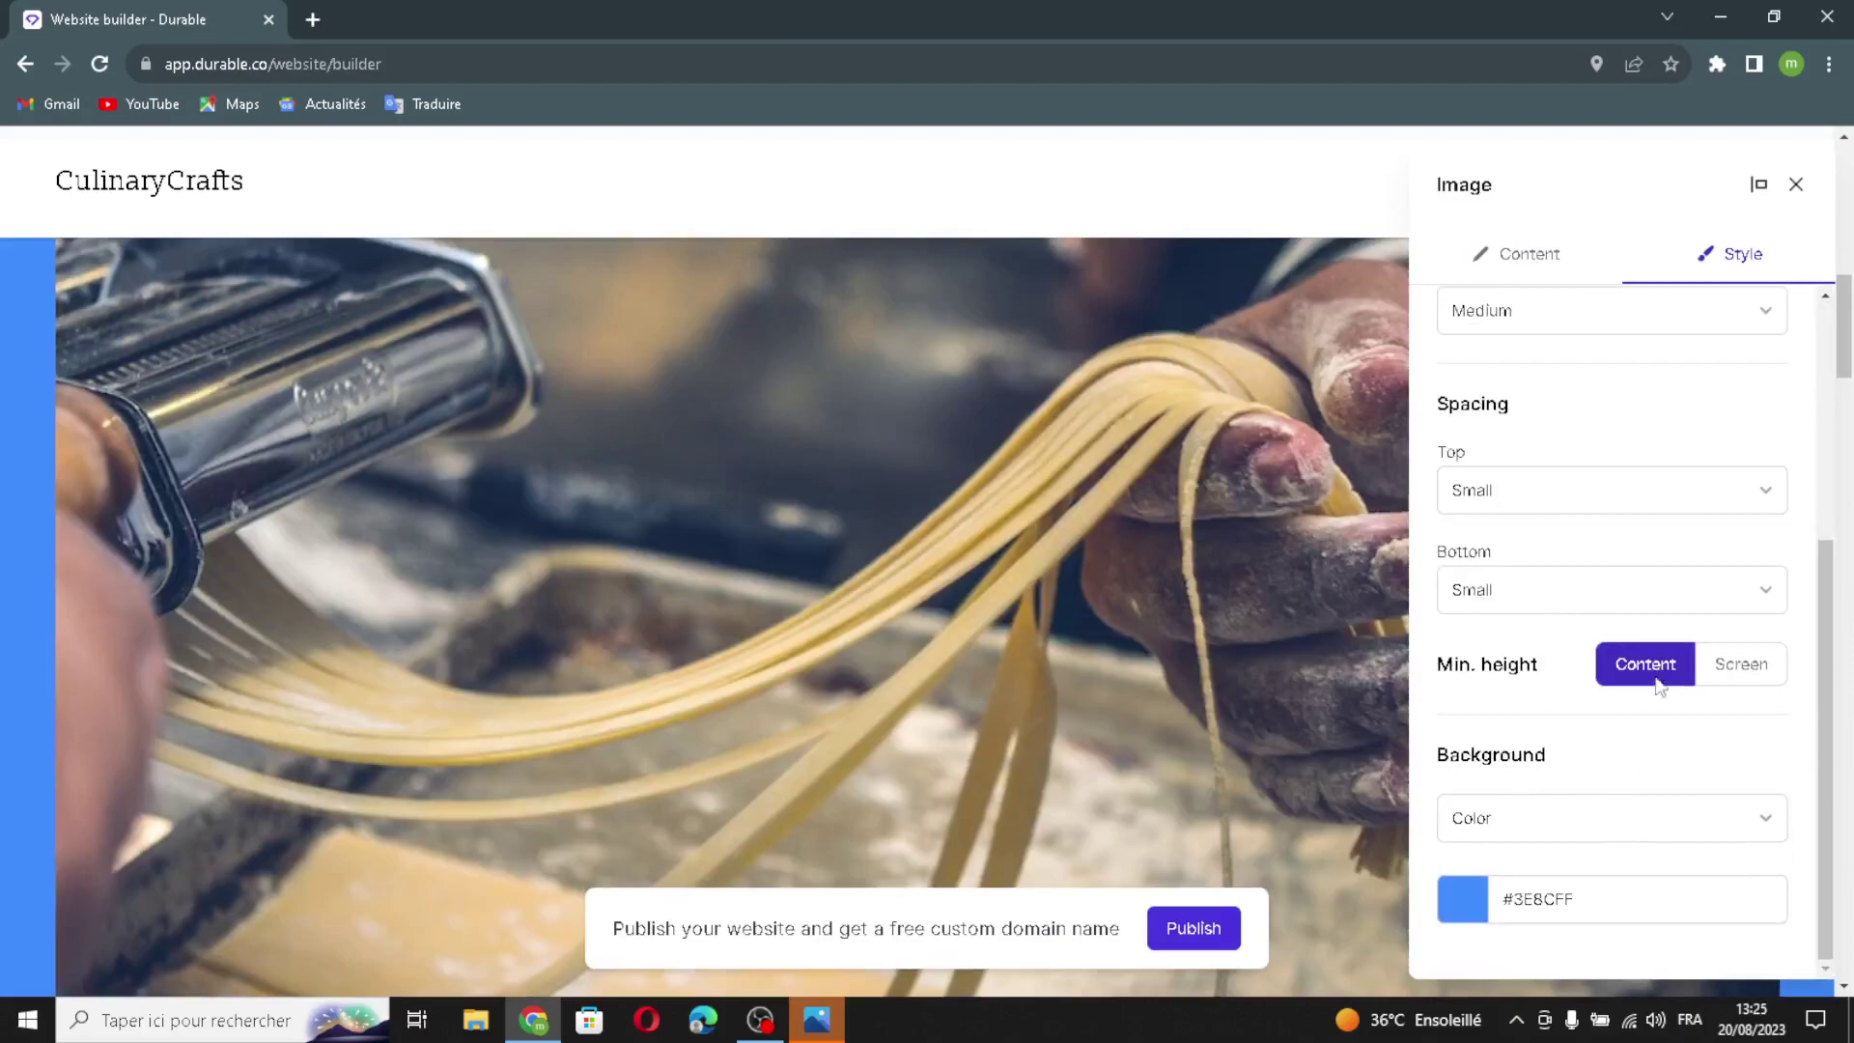
scroll(1708, 461, up, 5)
click(1796, 183)
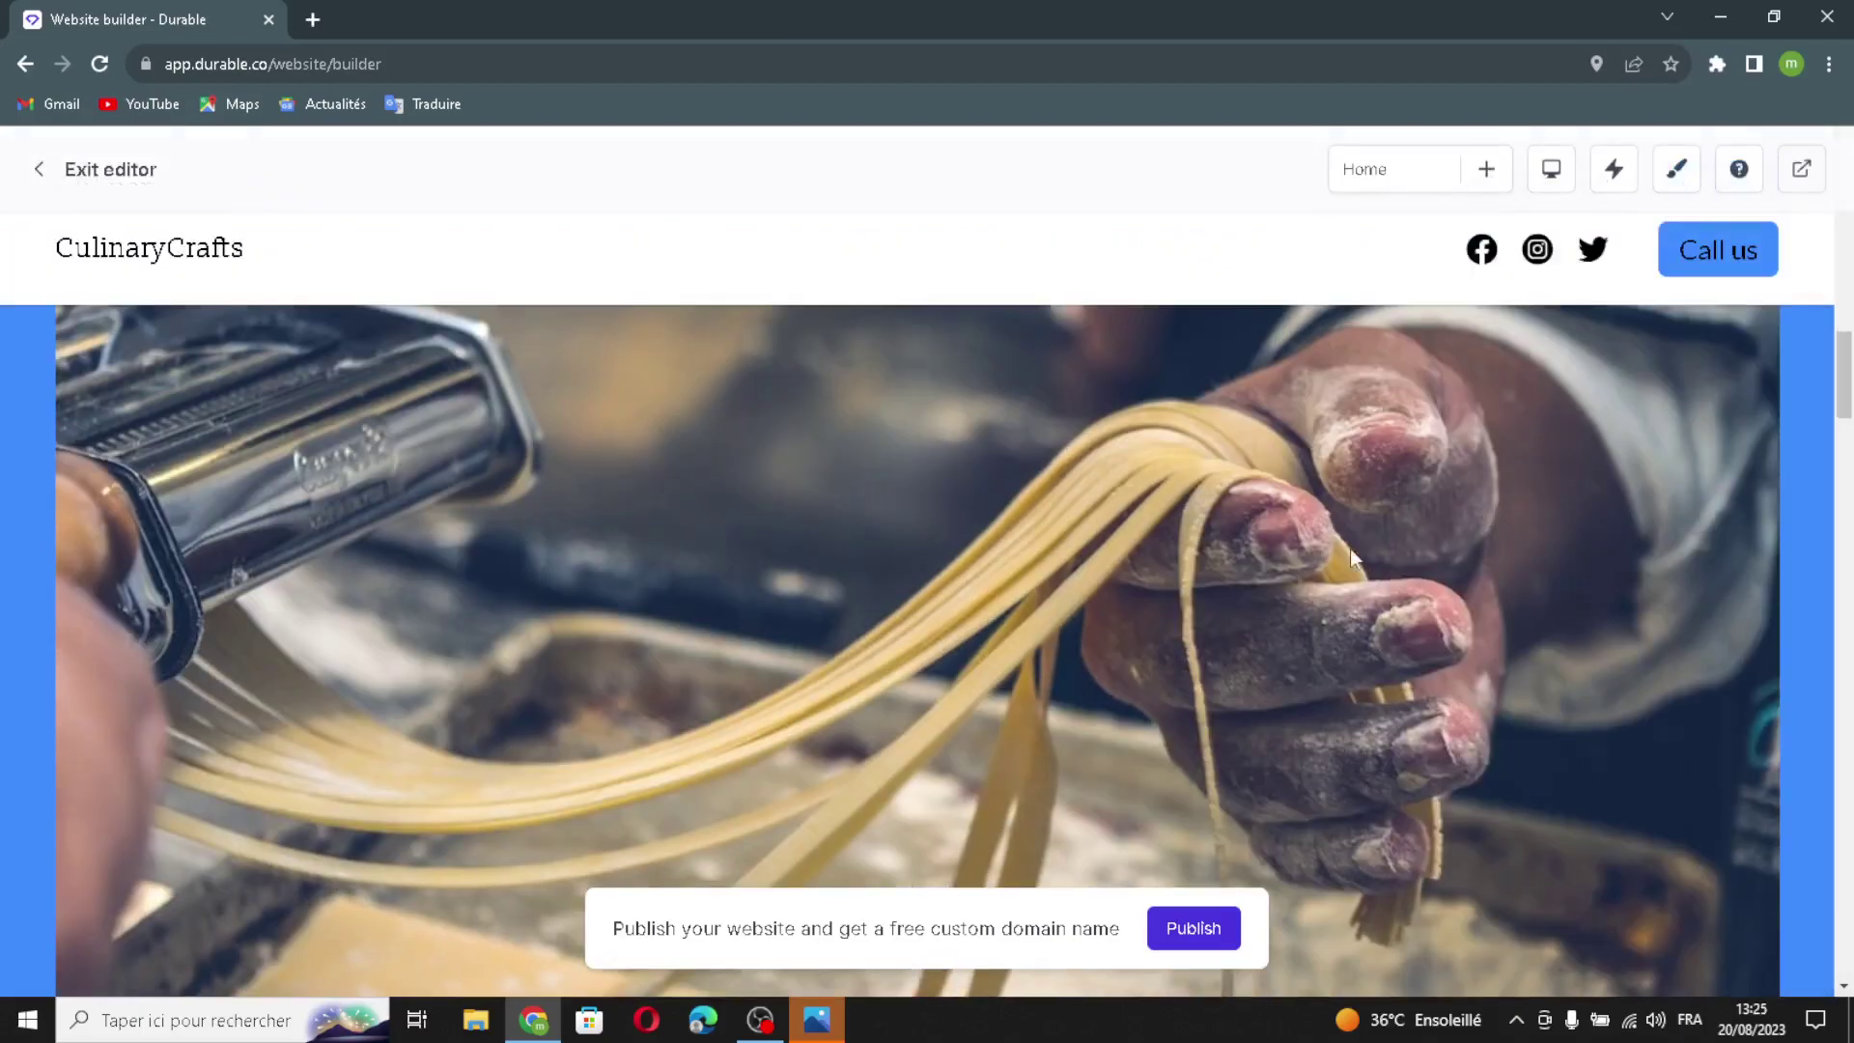
scroll(1259, 548, down, 10)
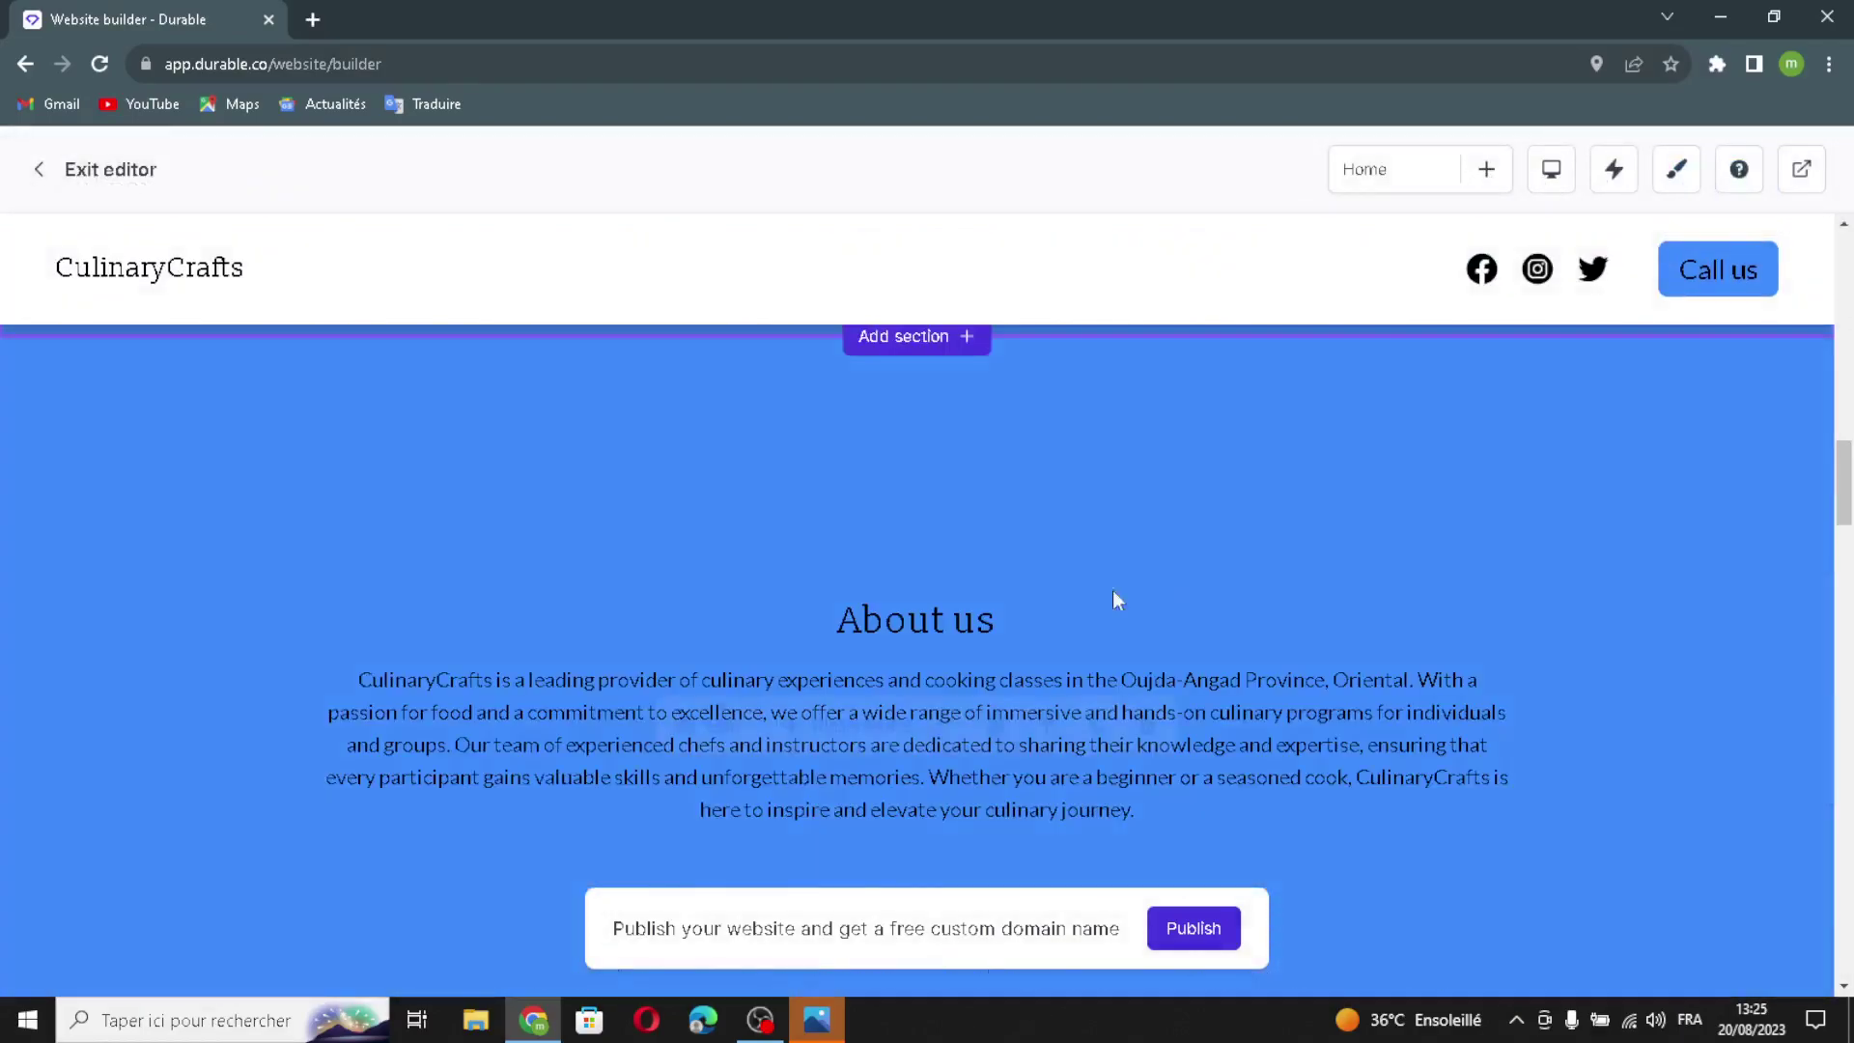
Step: Regenerate the About us text as 'Welcome to CulinaryCrafts!', left-align it, and save
scroll(1147, 547, down, 4)
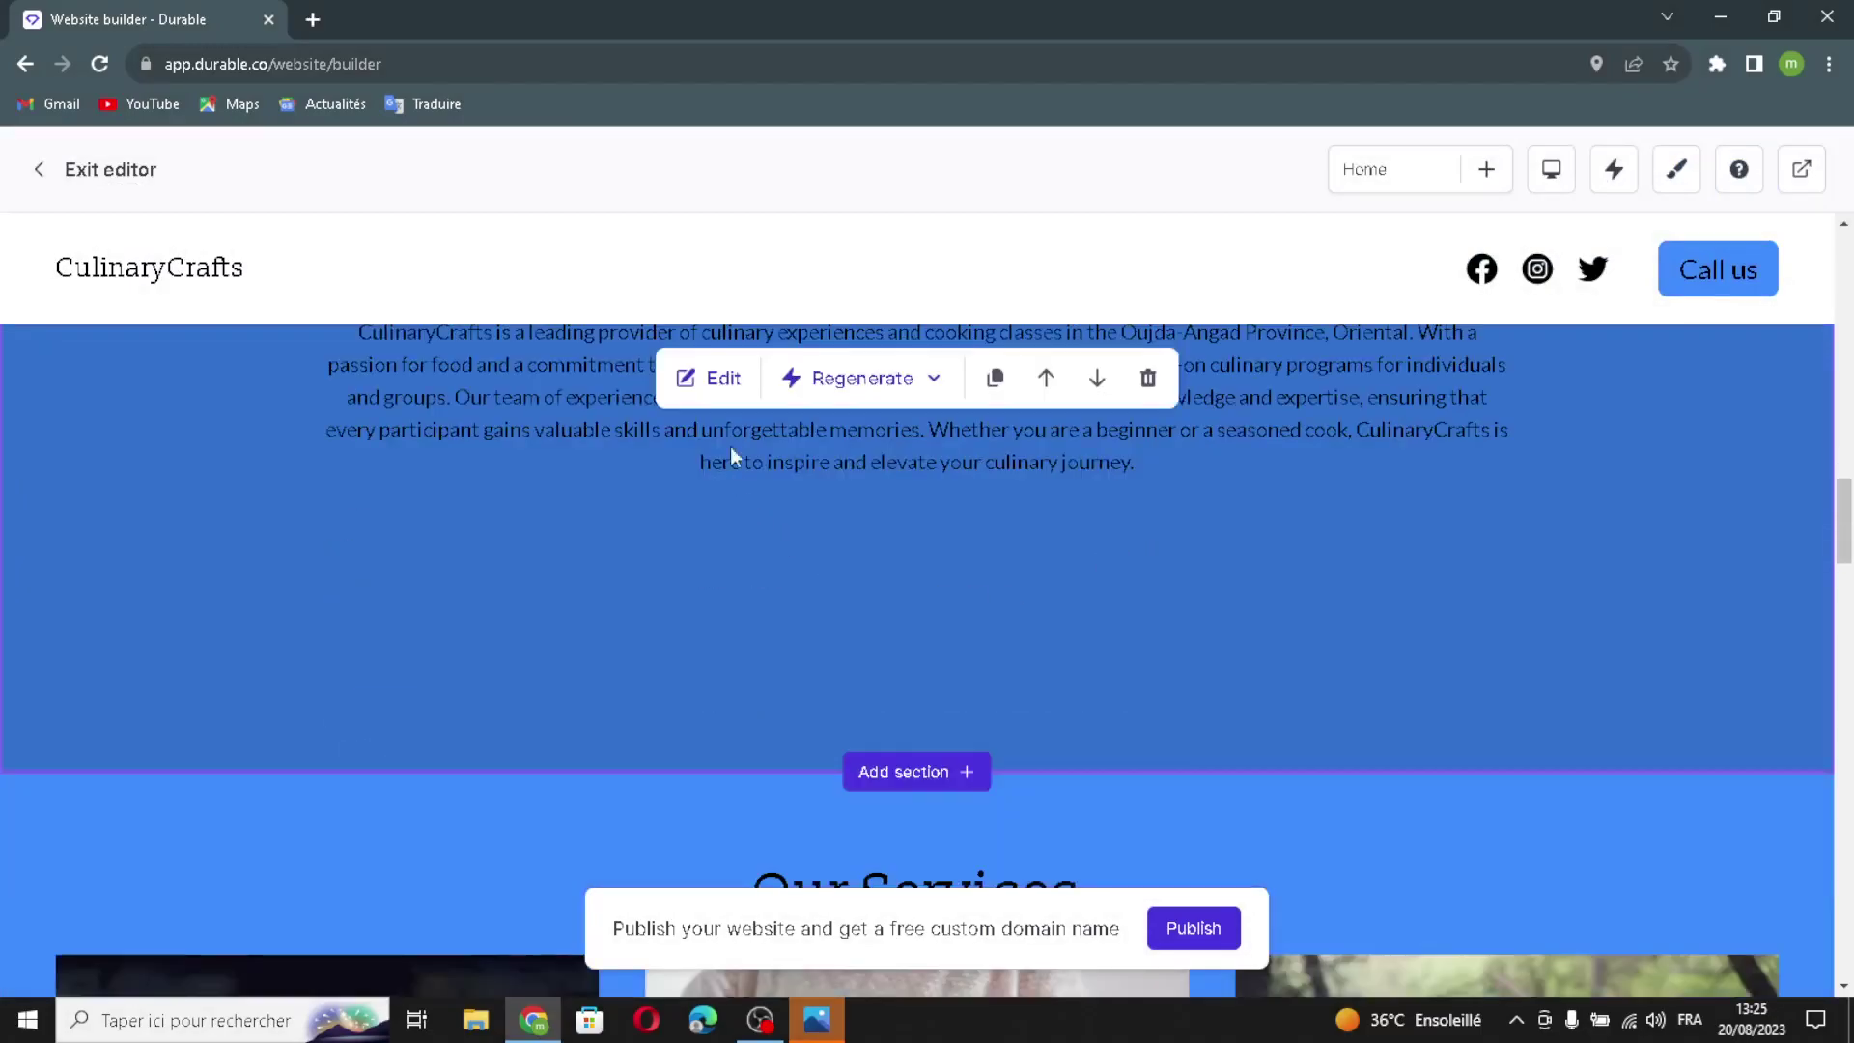
click(790, 441)
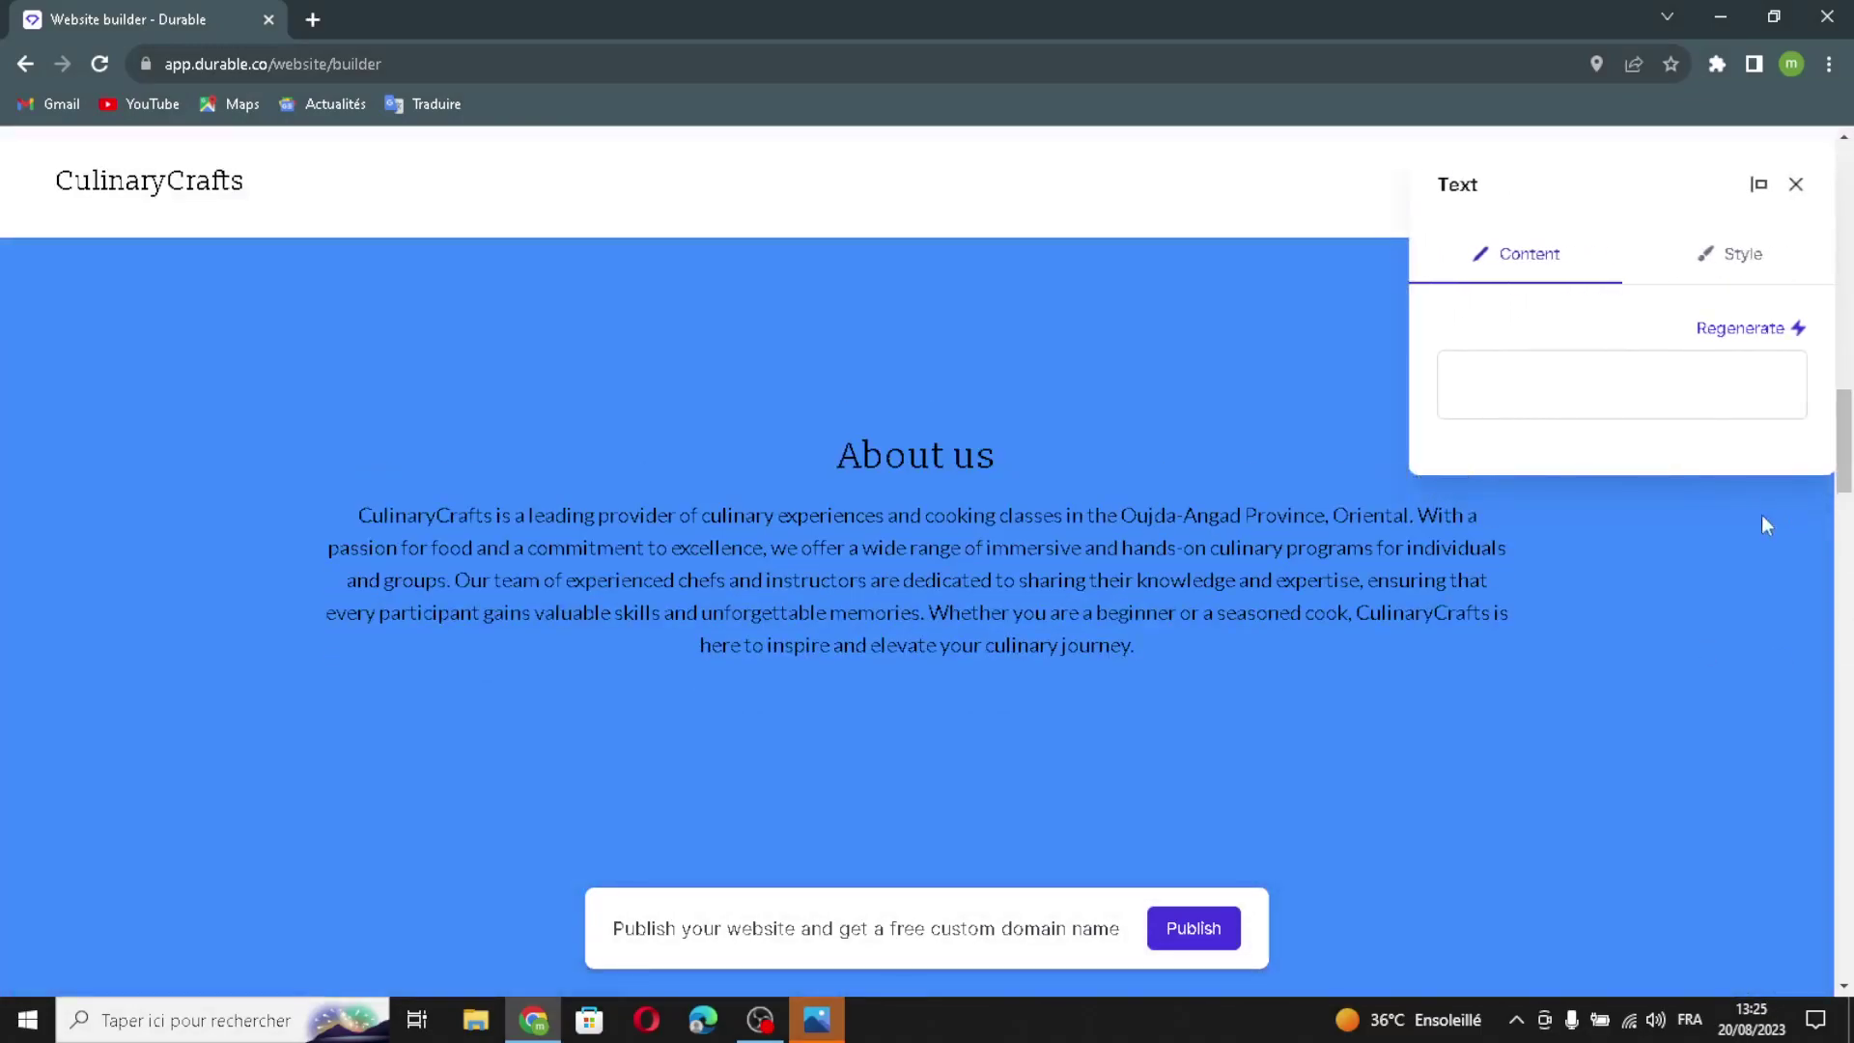
click(1739, 334)
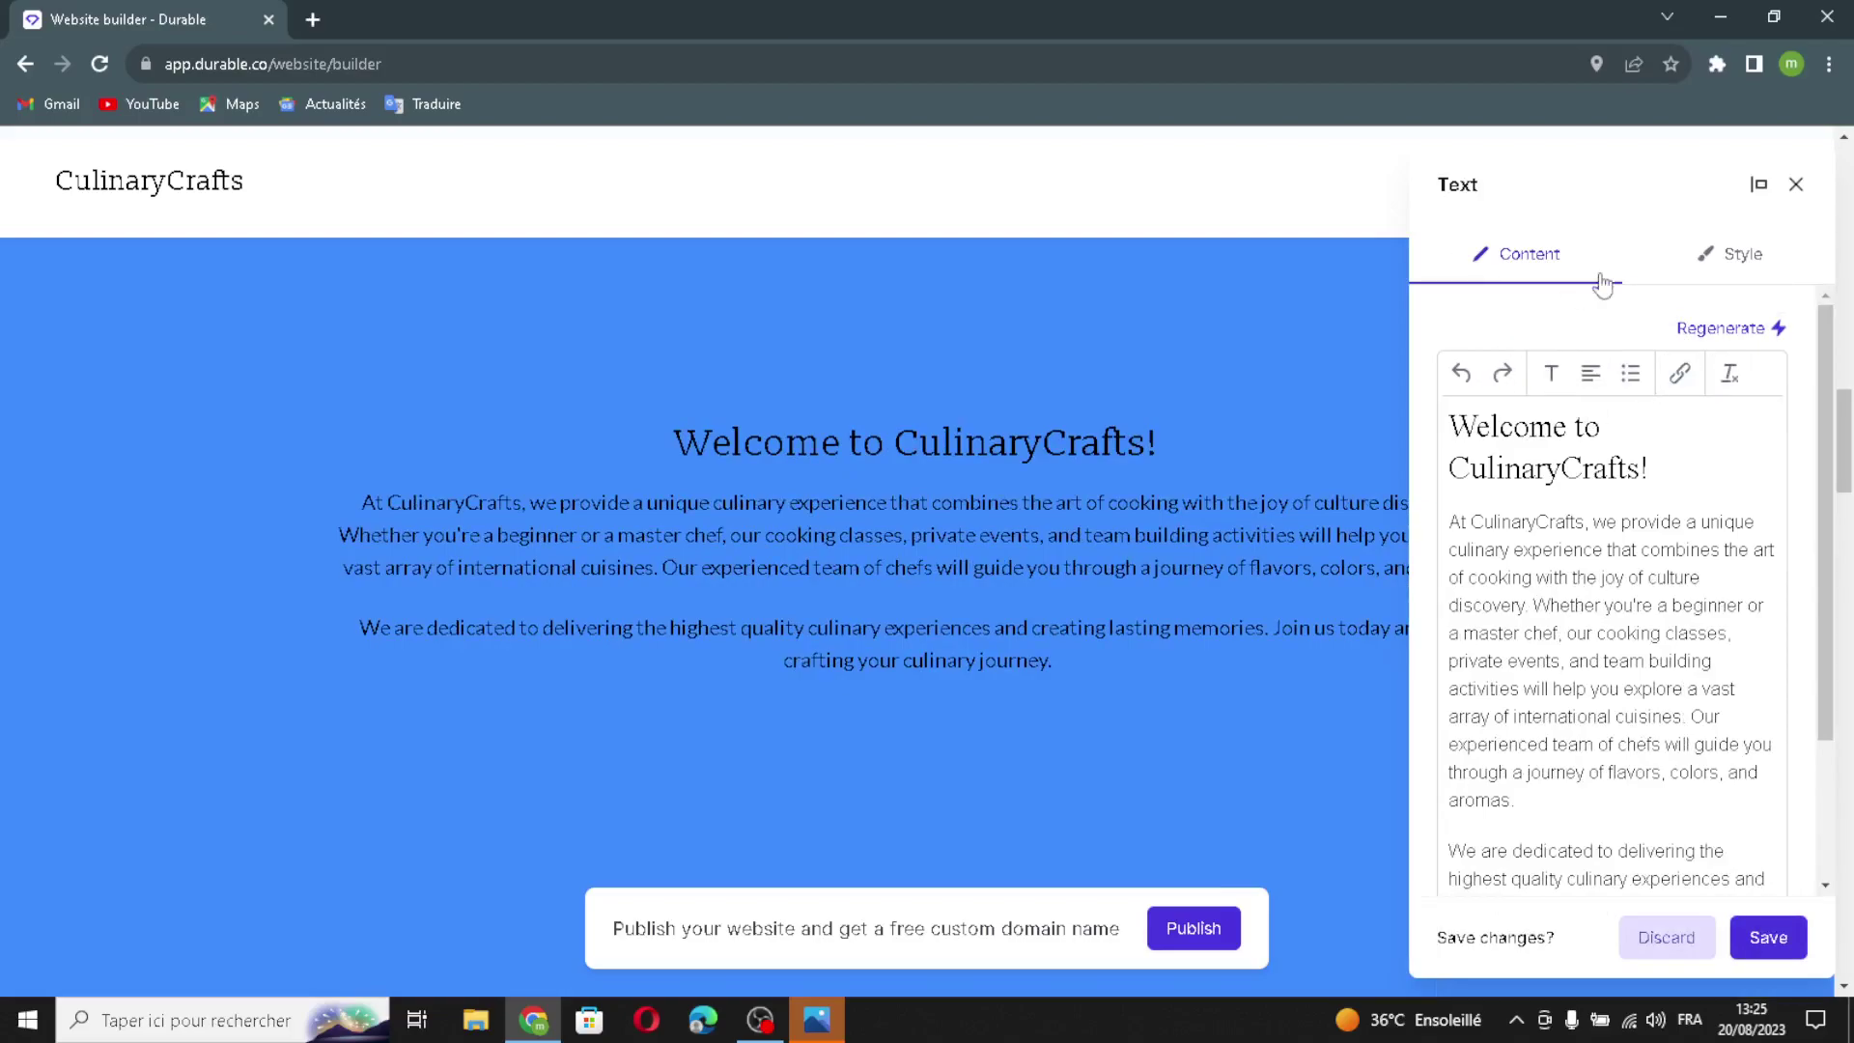
click(1722, 256)
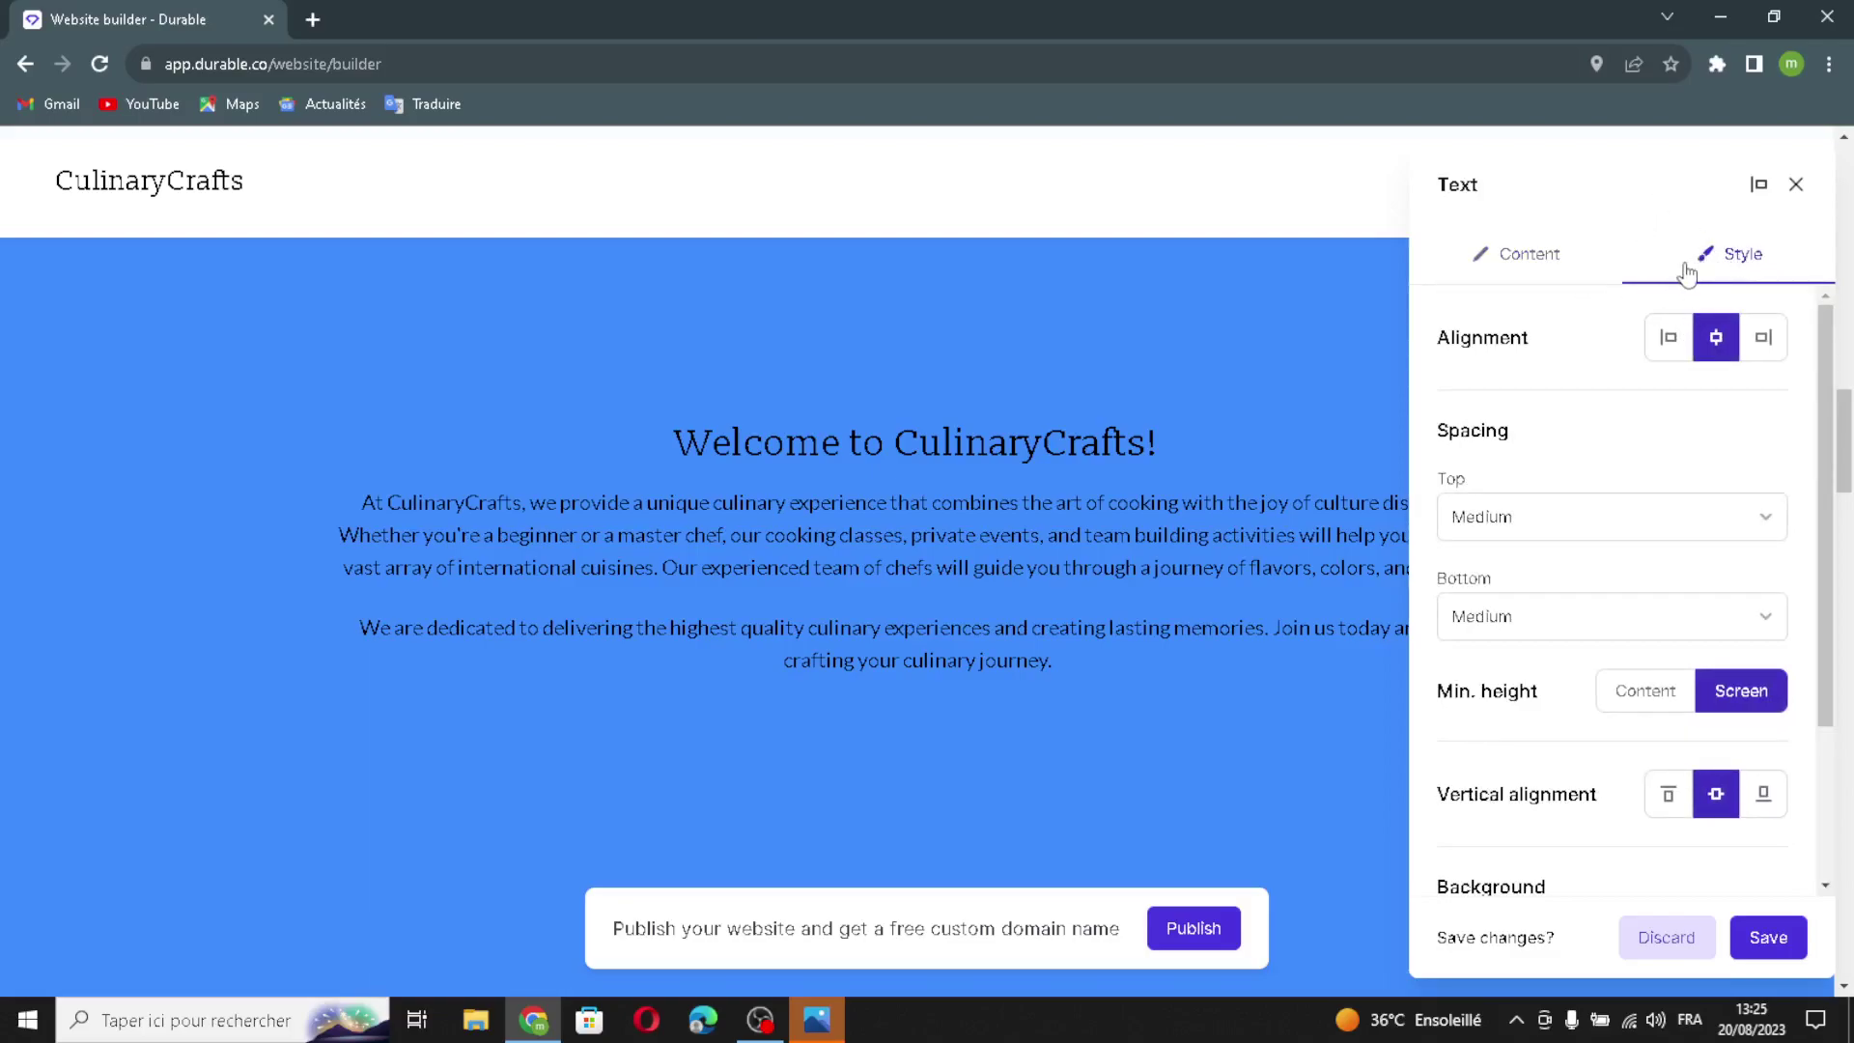
click(1671, 343)
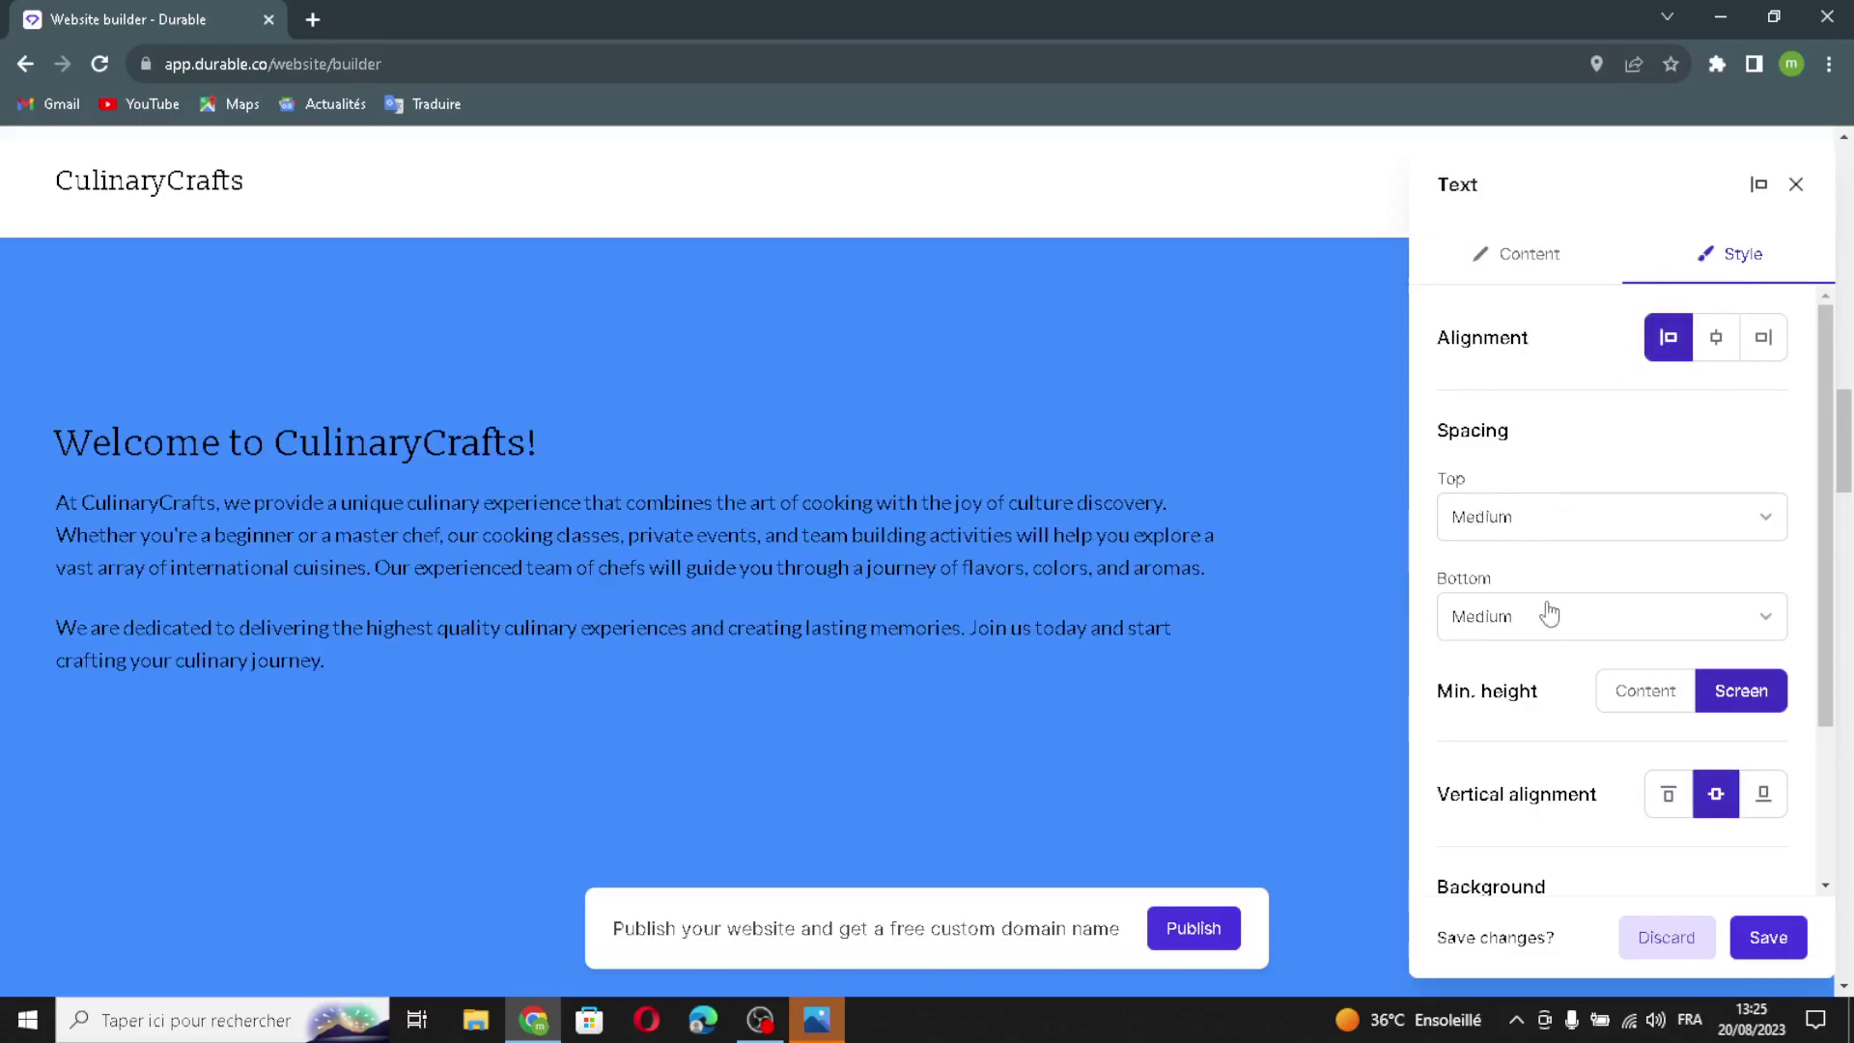
scroll(1545, 666, down, 1)
scroll(1547, 673, down, 1)
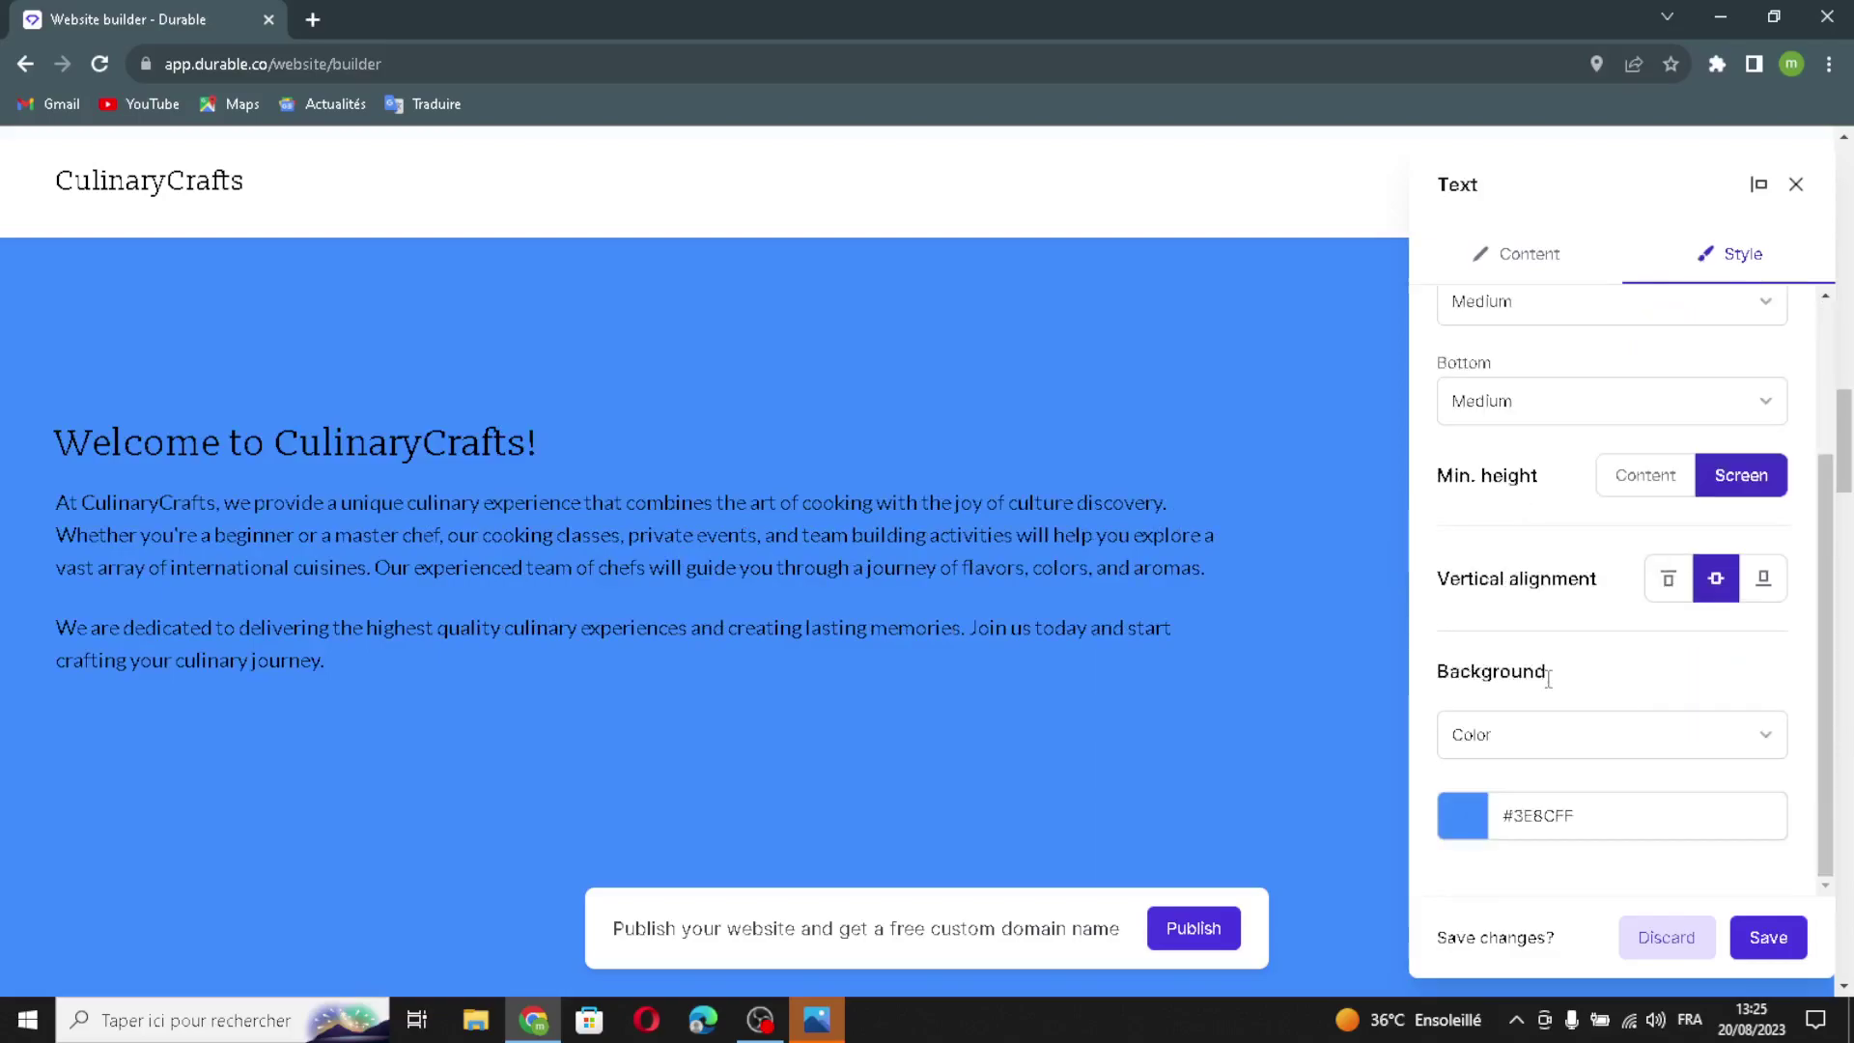
click(1768, 936)
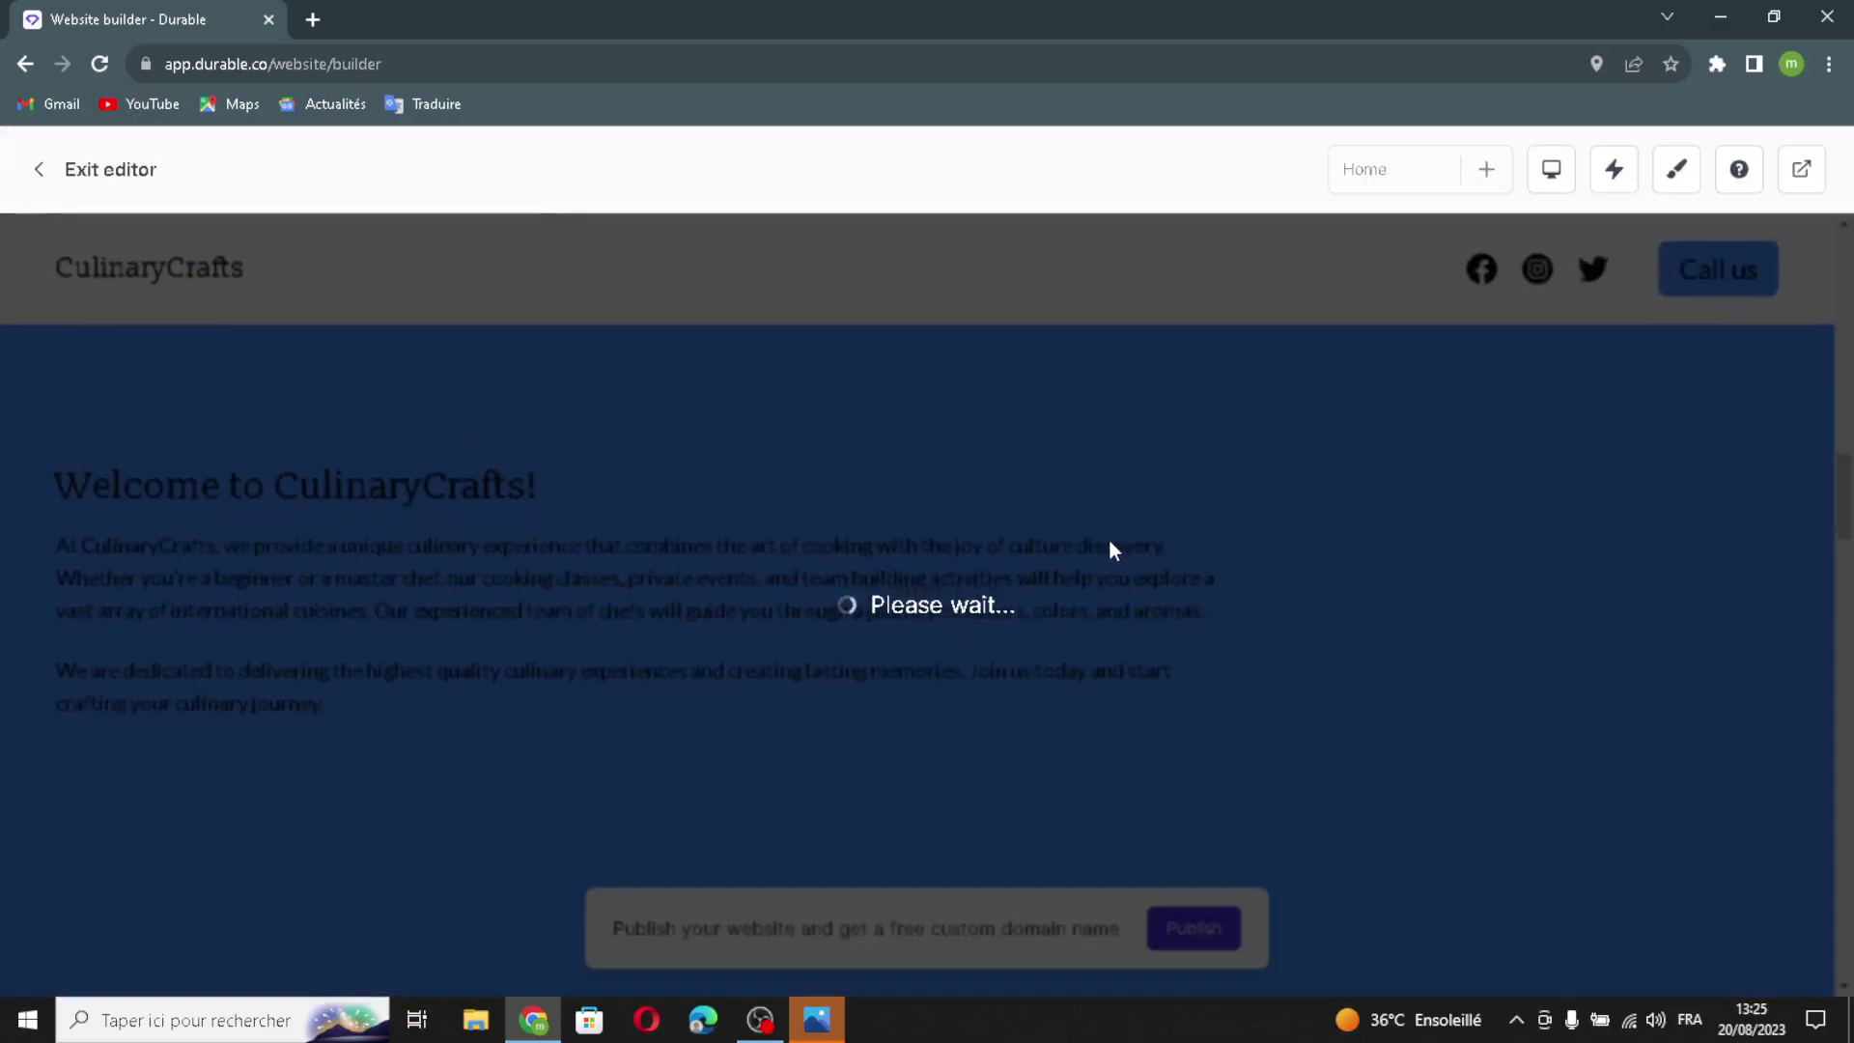
Step: Open the Our Services list for editing, leaving its heading unchanged
scroll(1109, 541, down, 5)
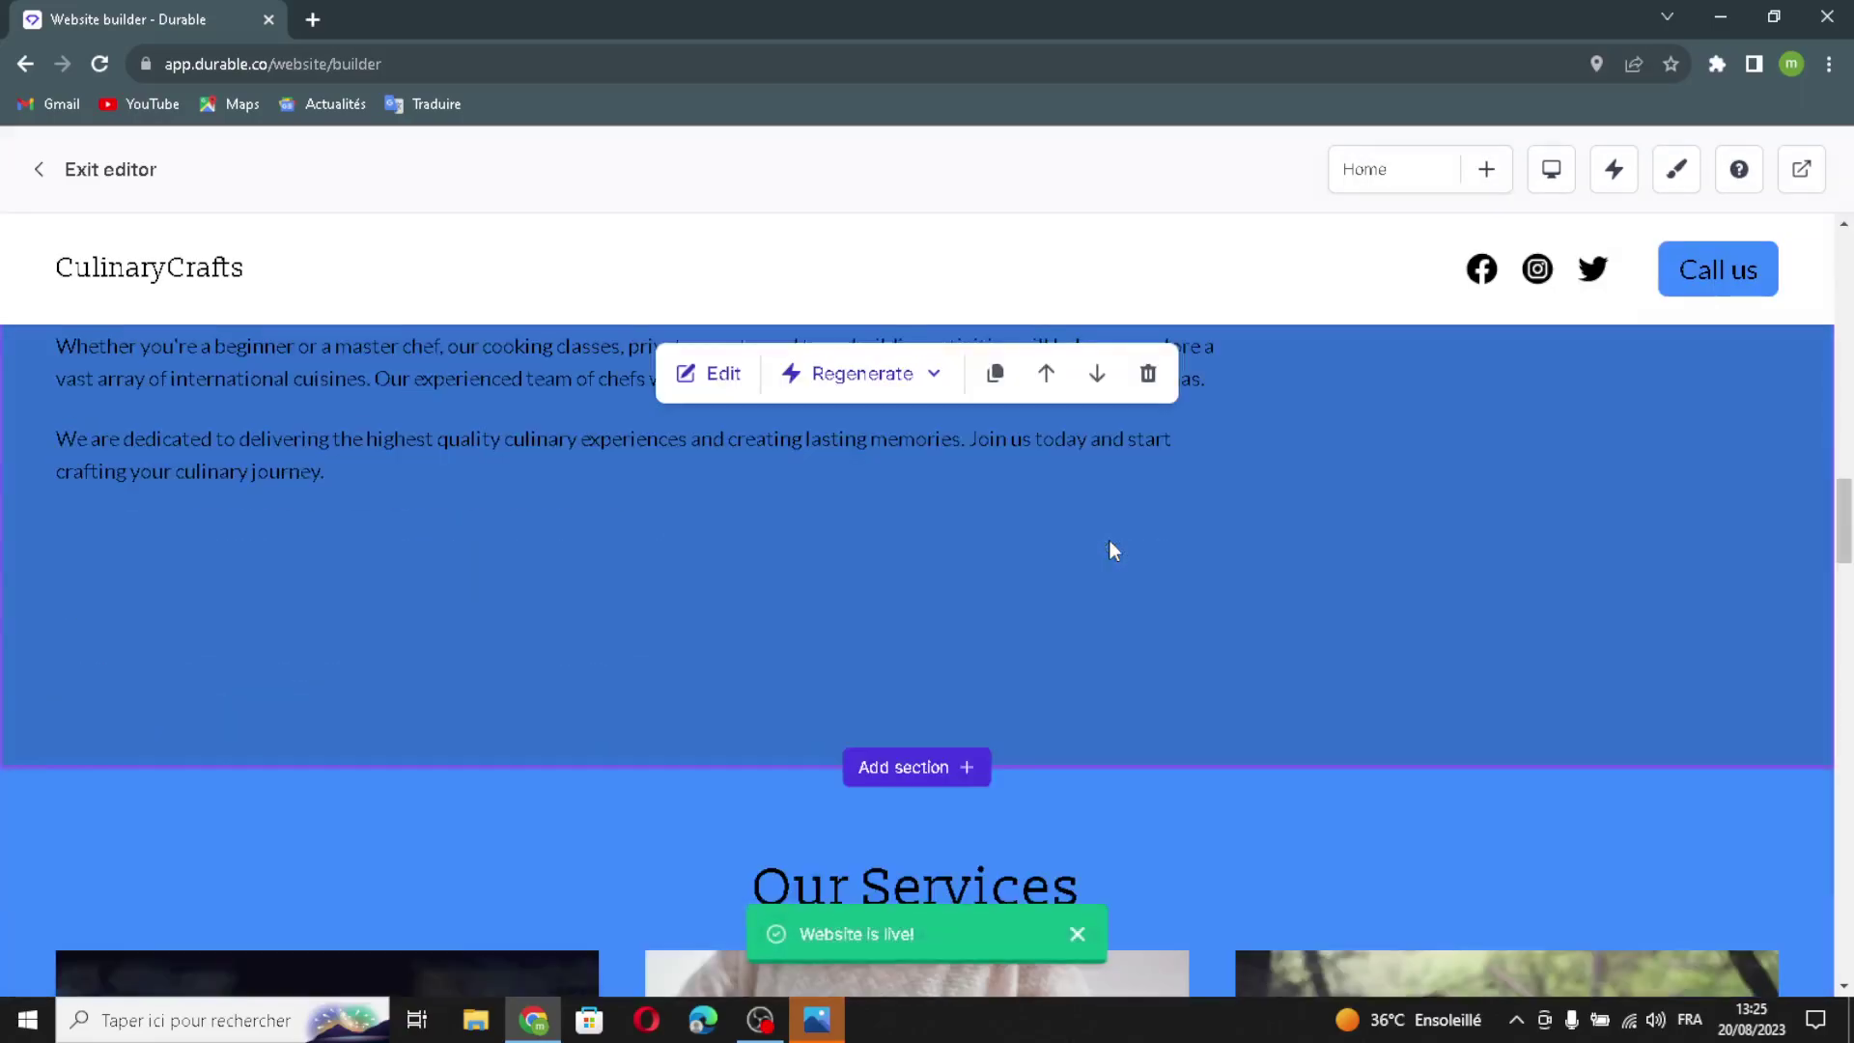
scroll(1108, 540, down, 5)
scroll(1108, 541, up, 4)
mouse_move(970, 603)
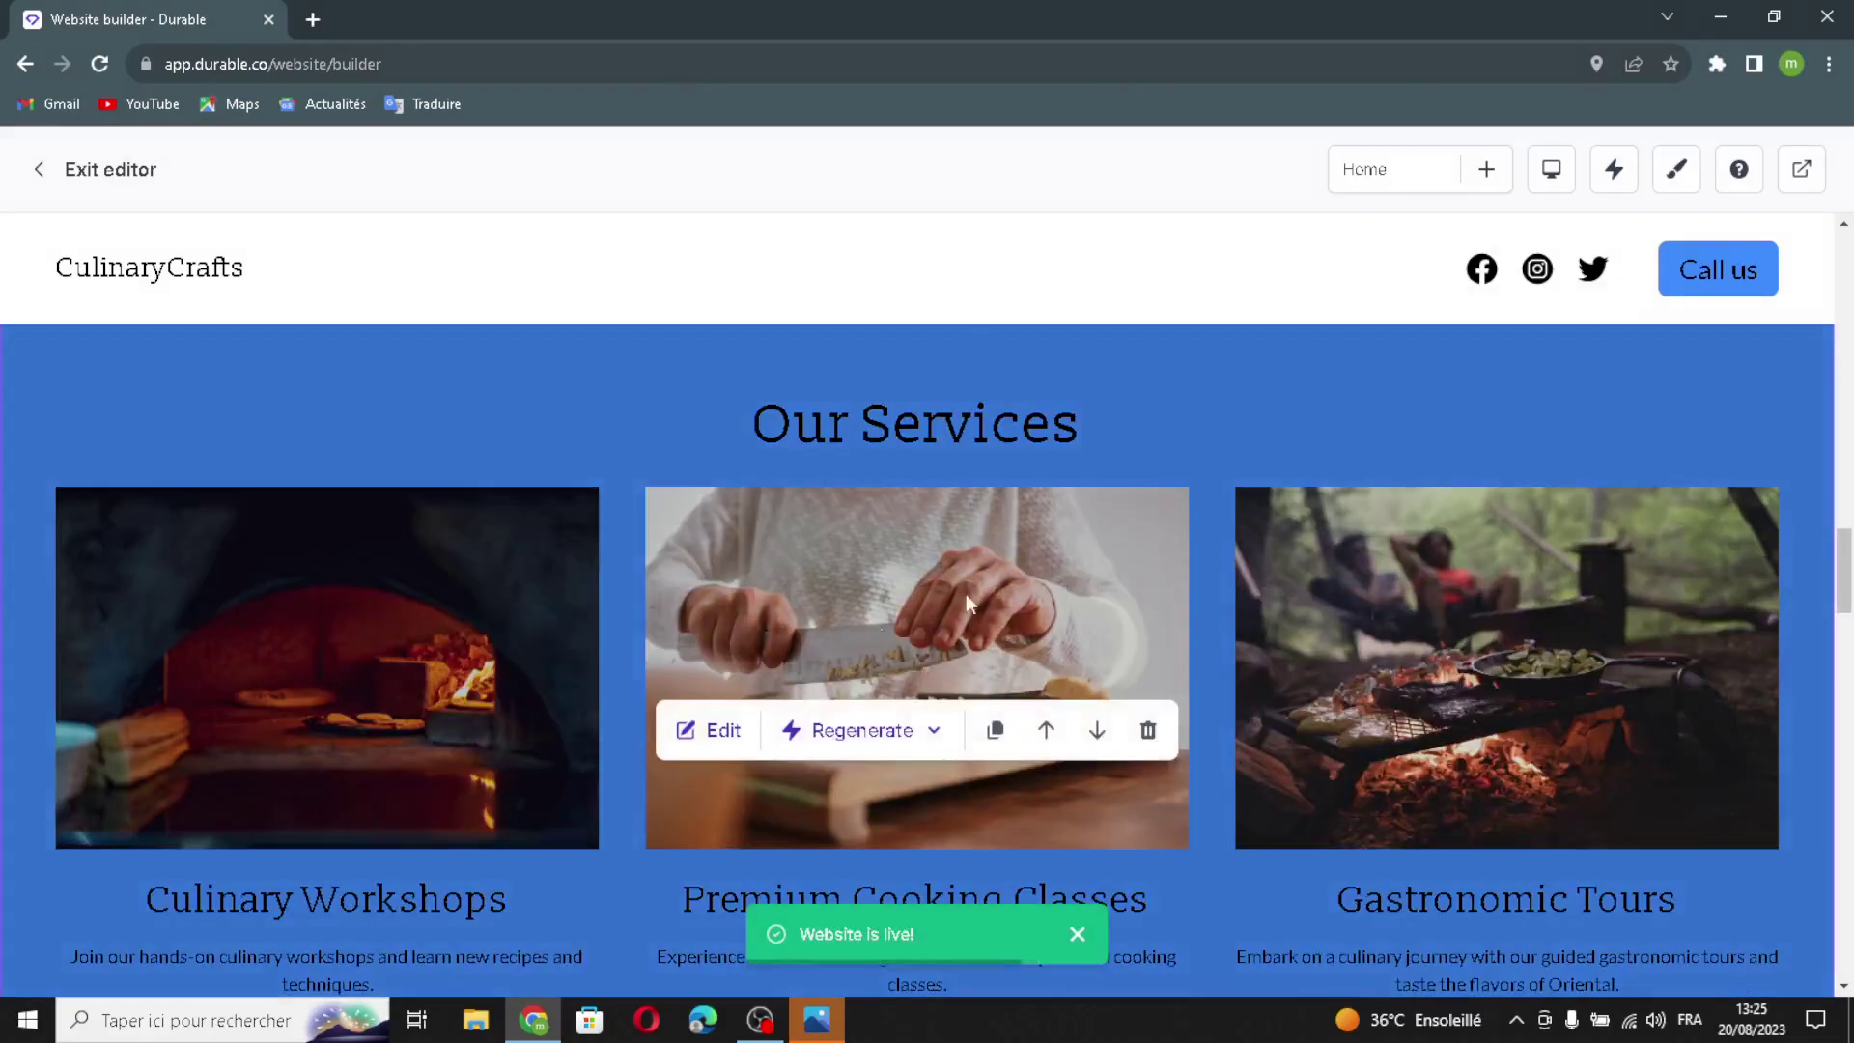
click(689, 756)
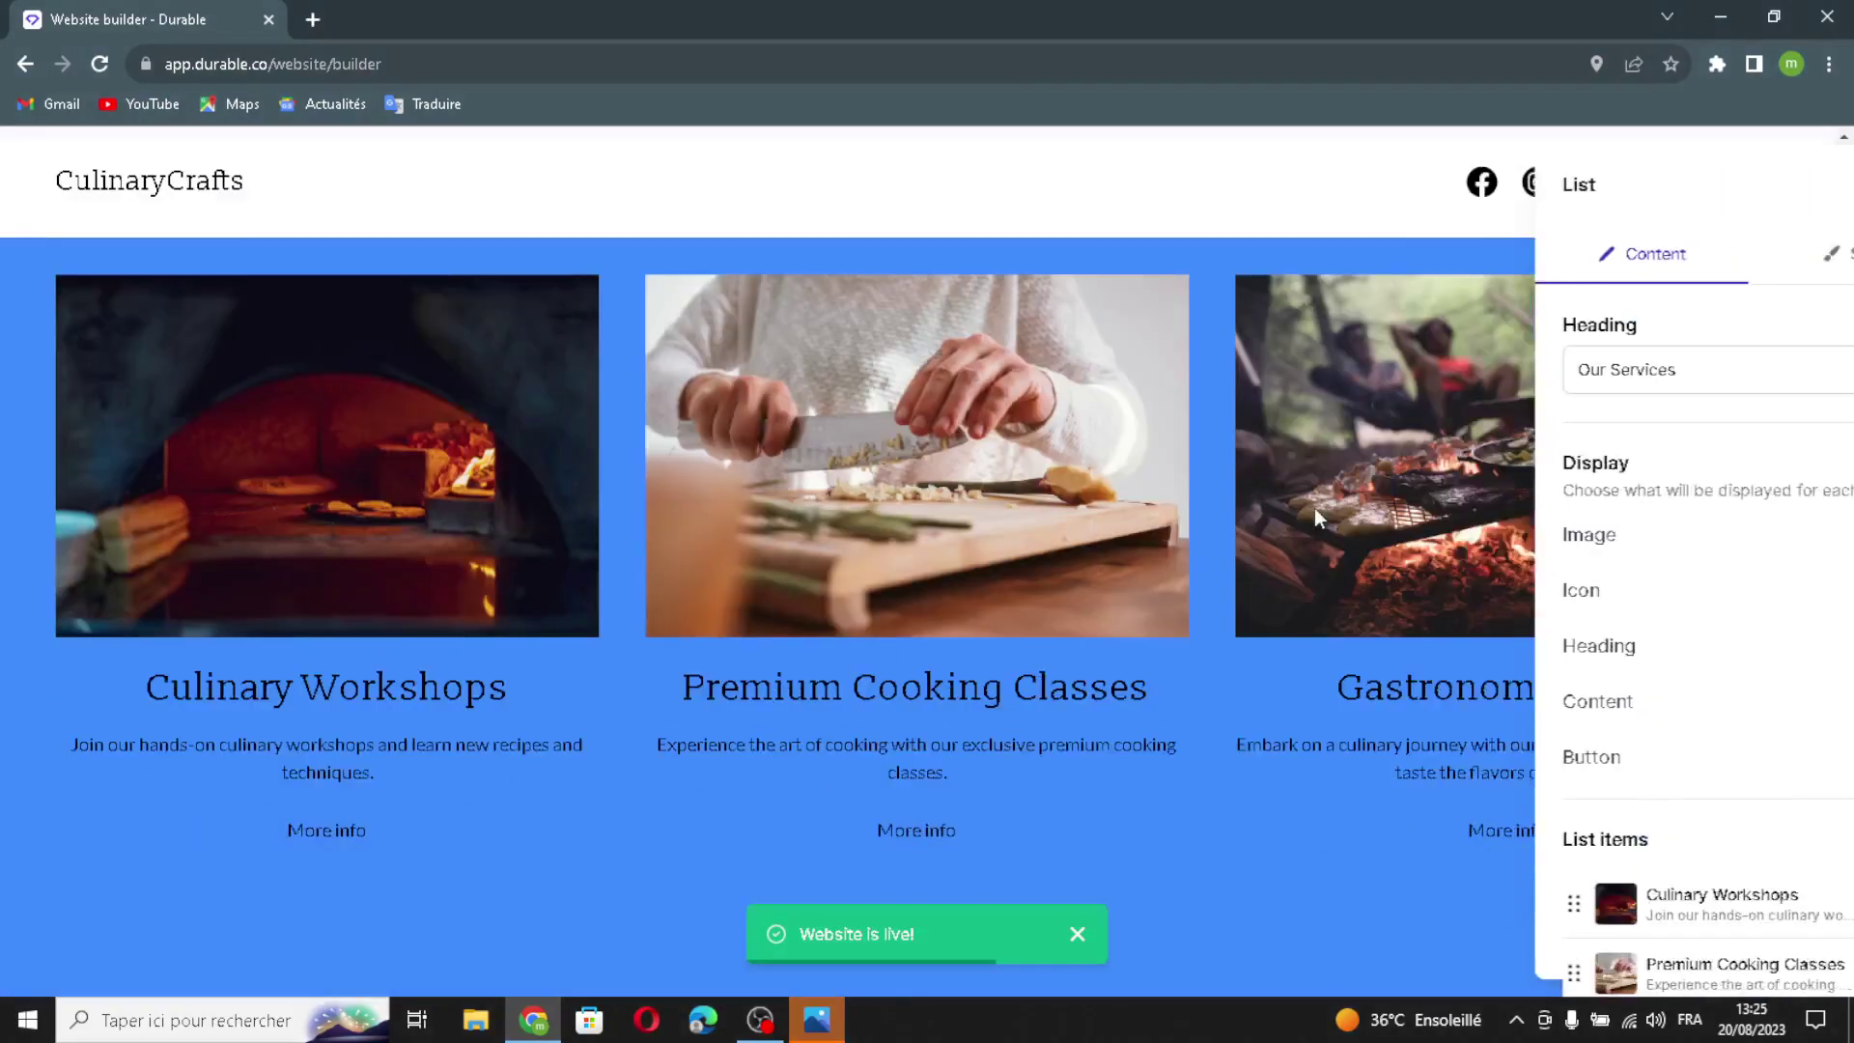
drag(1596, 372, 1549, 432)
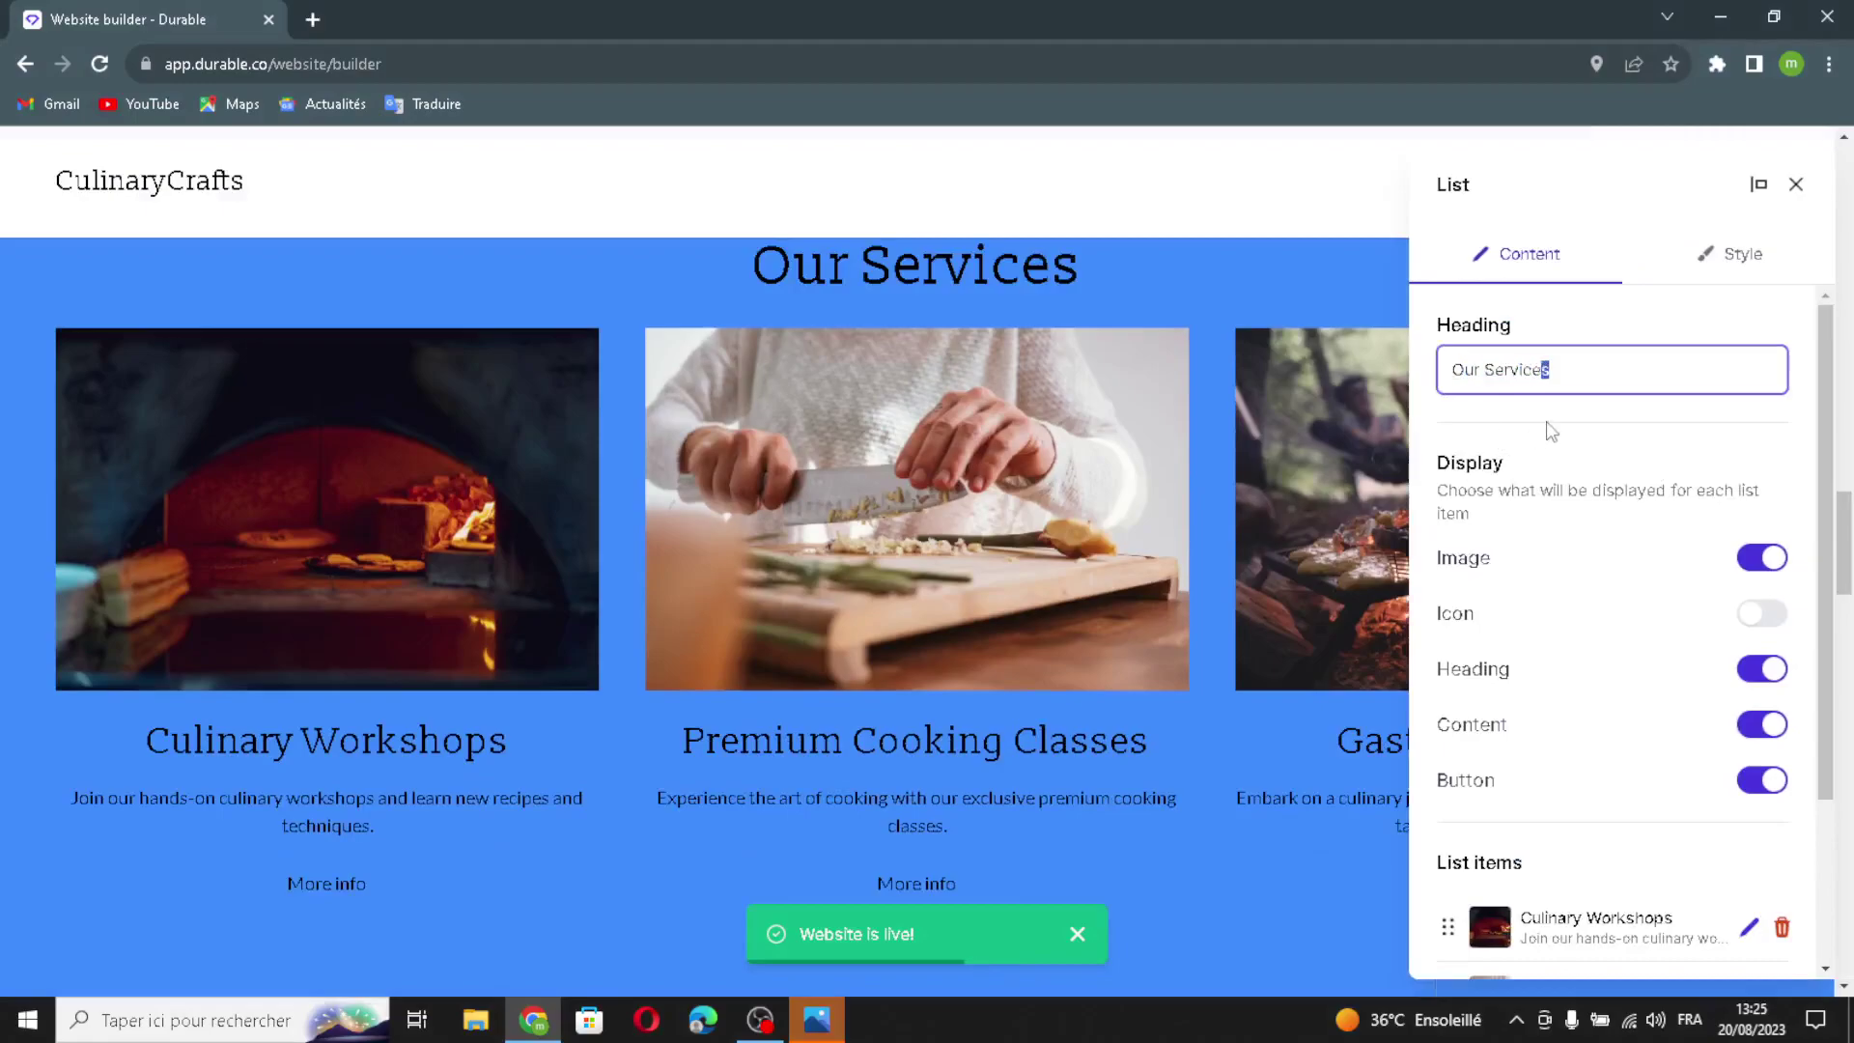
click(1428, 414)
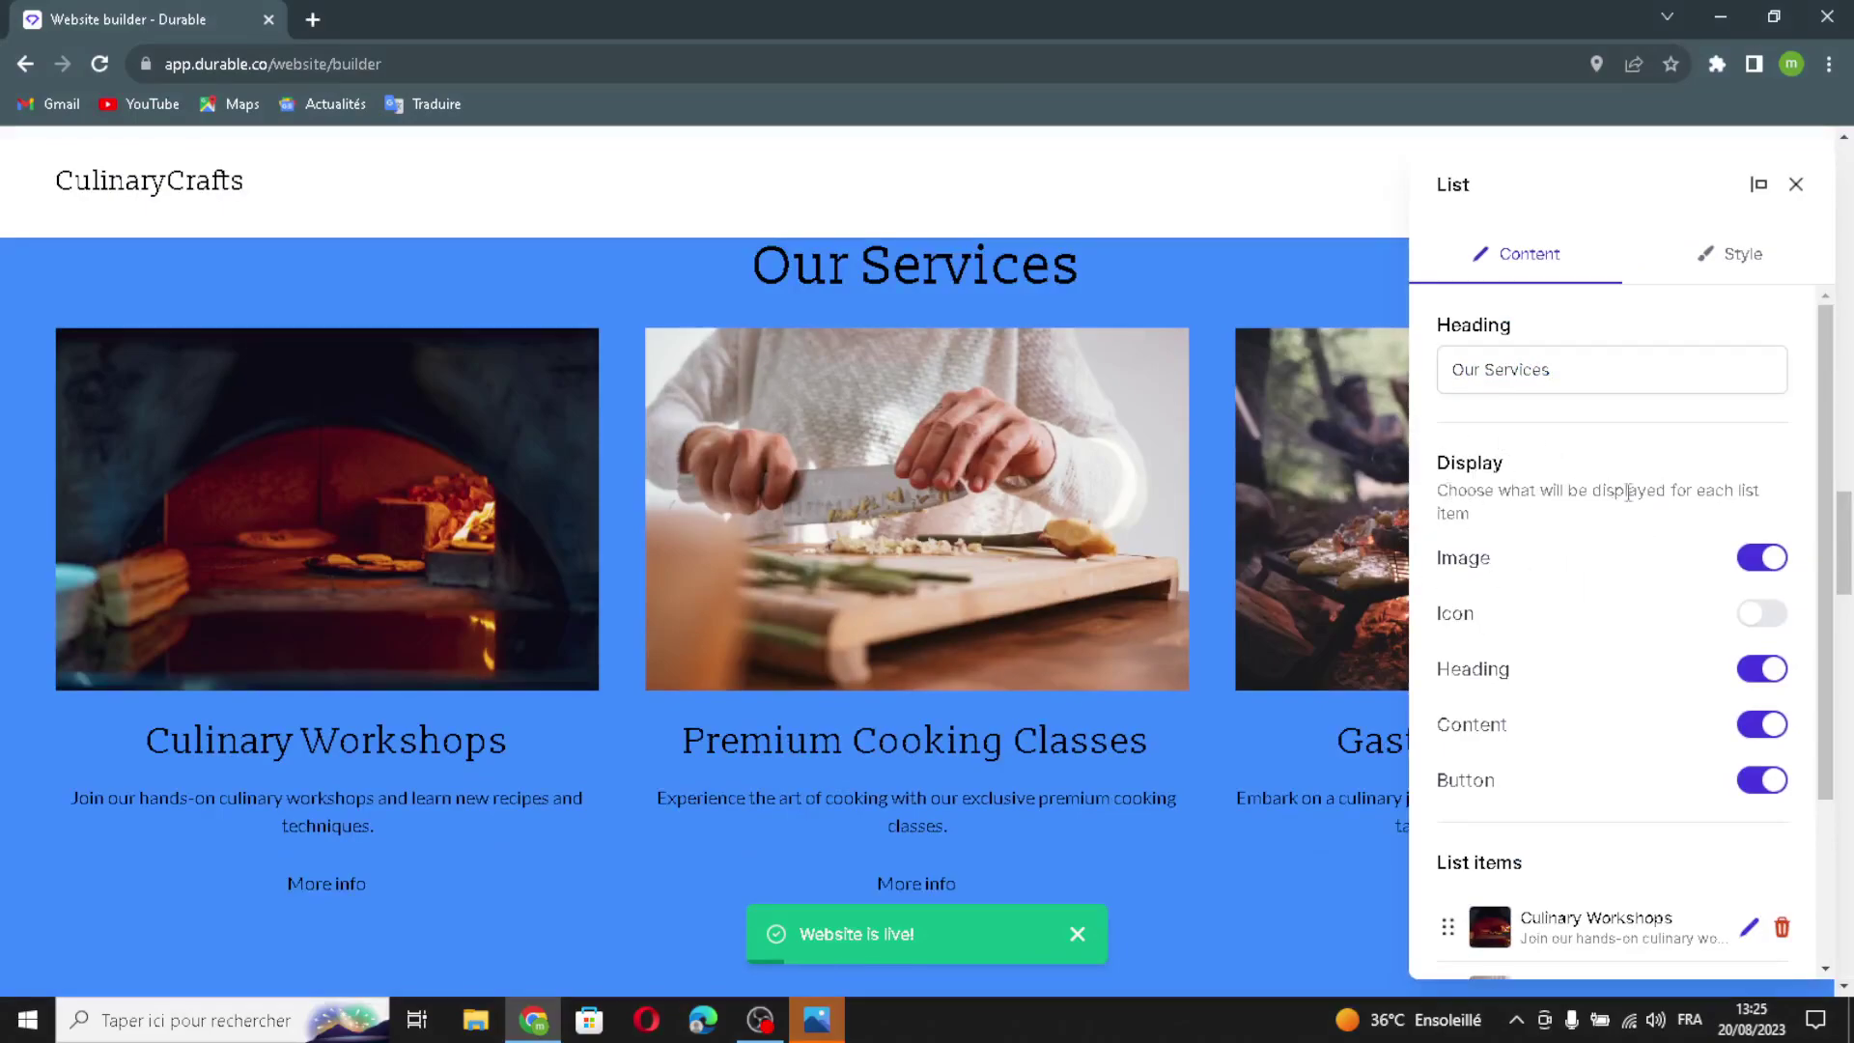
scroll(1448, 666, down, 2)
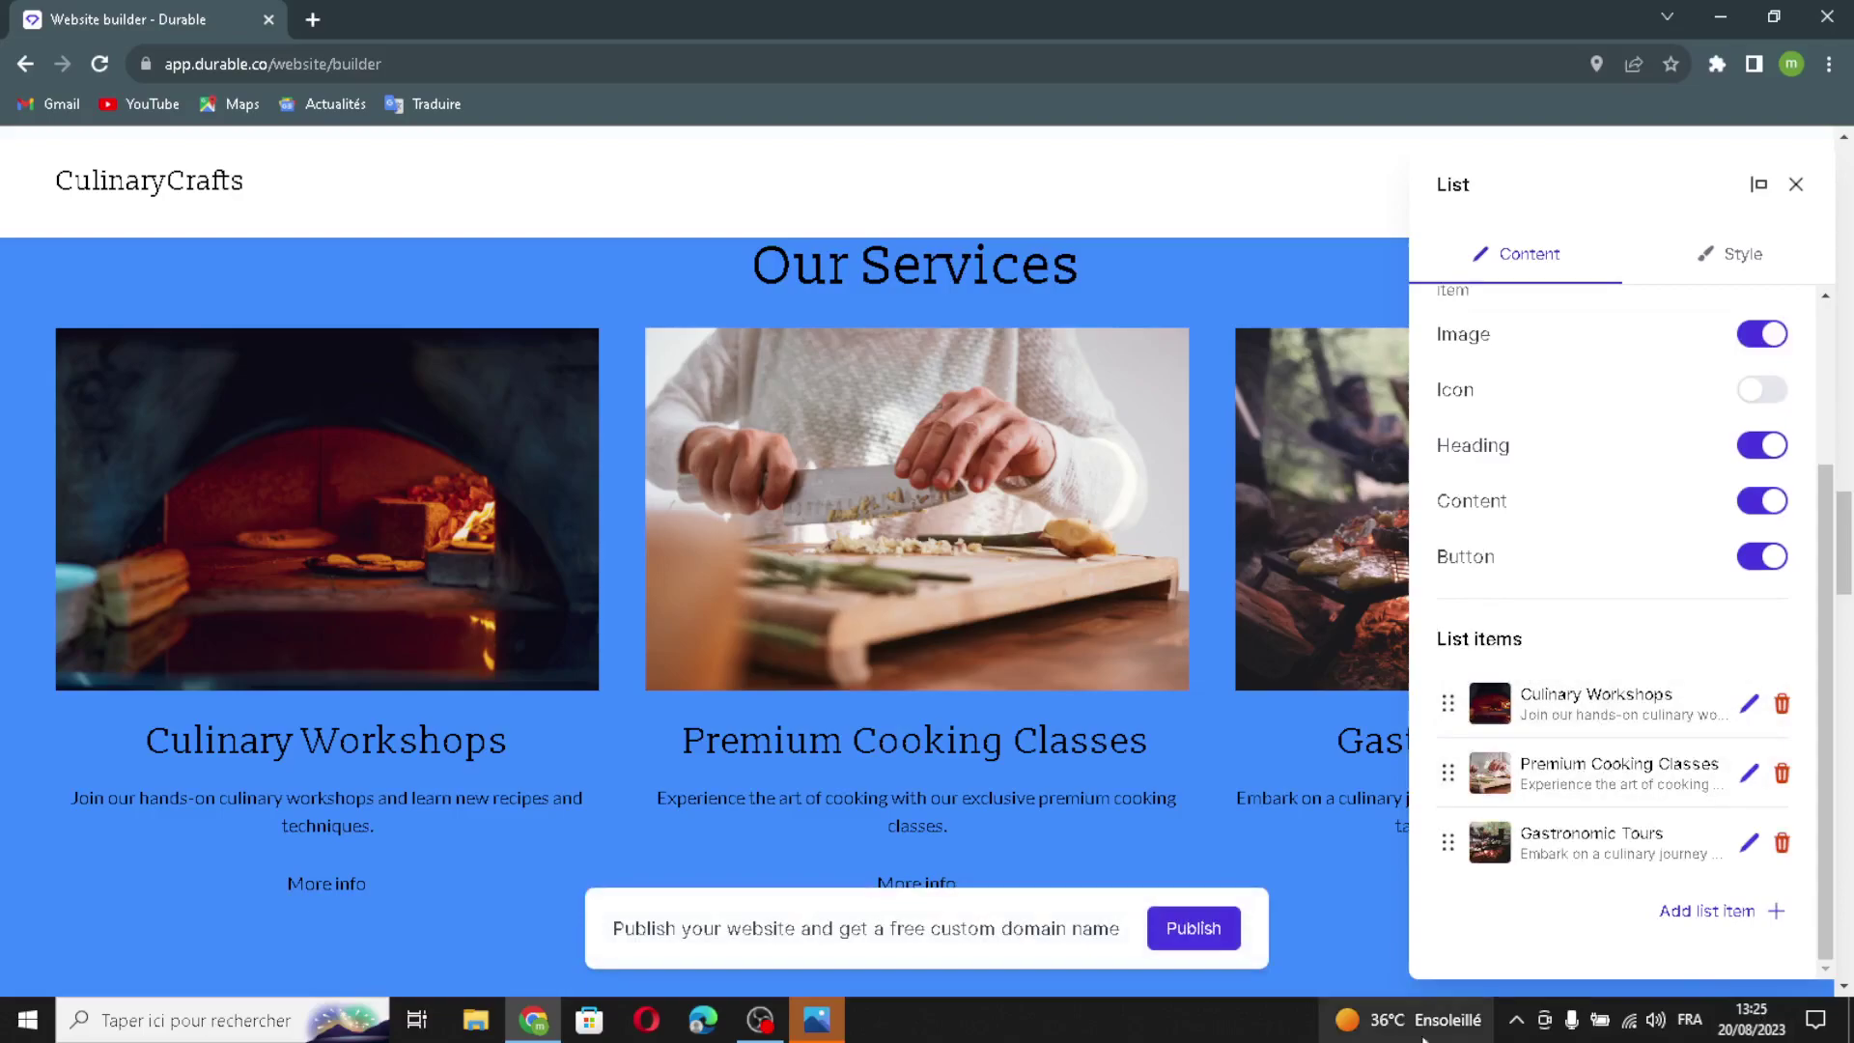
Step: Add a new services list item with an AI-generated image, title and description
click(1690, 909)
click(1079, 309)
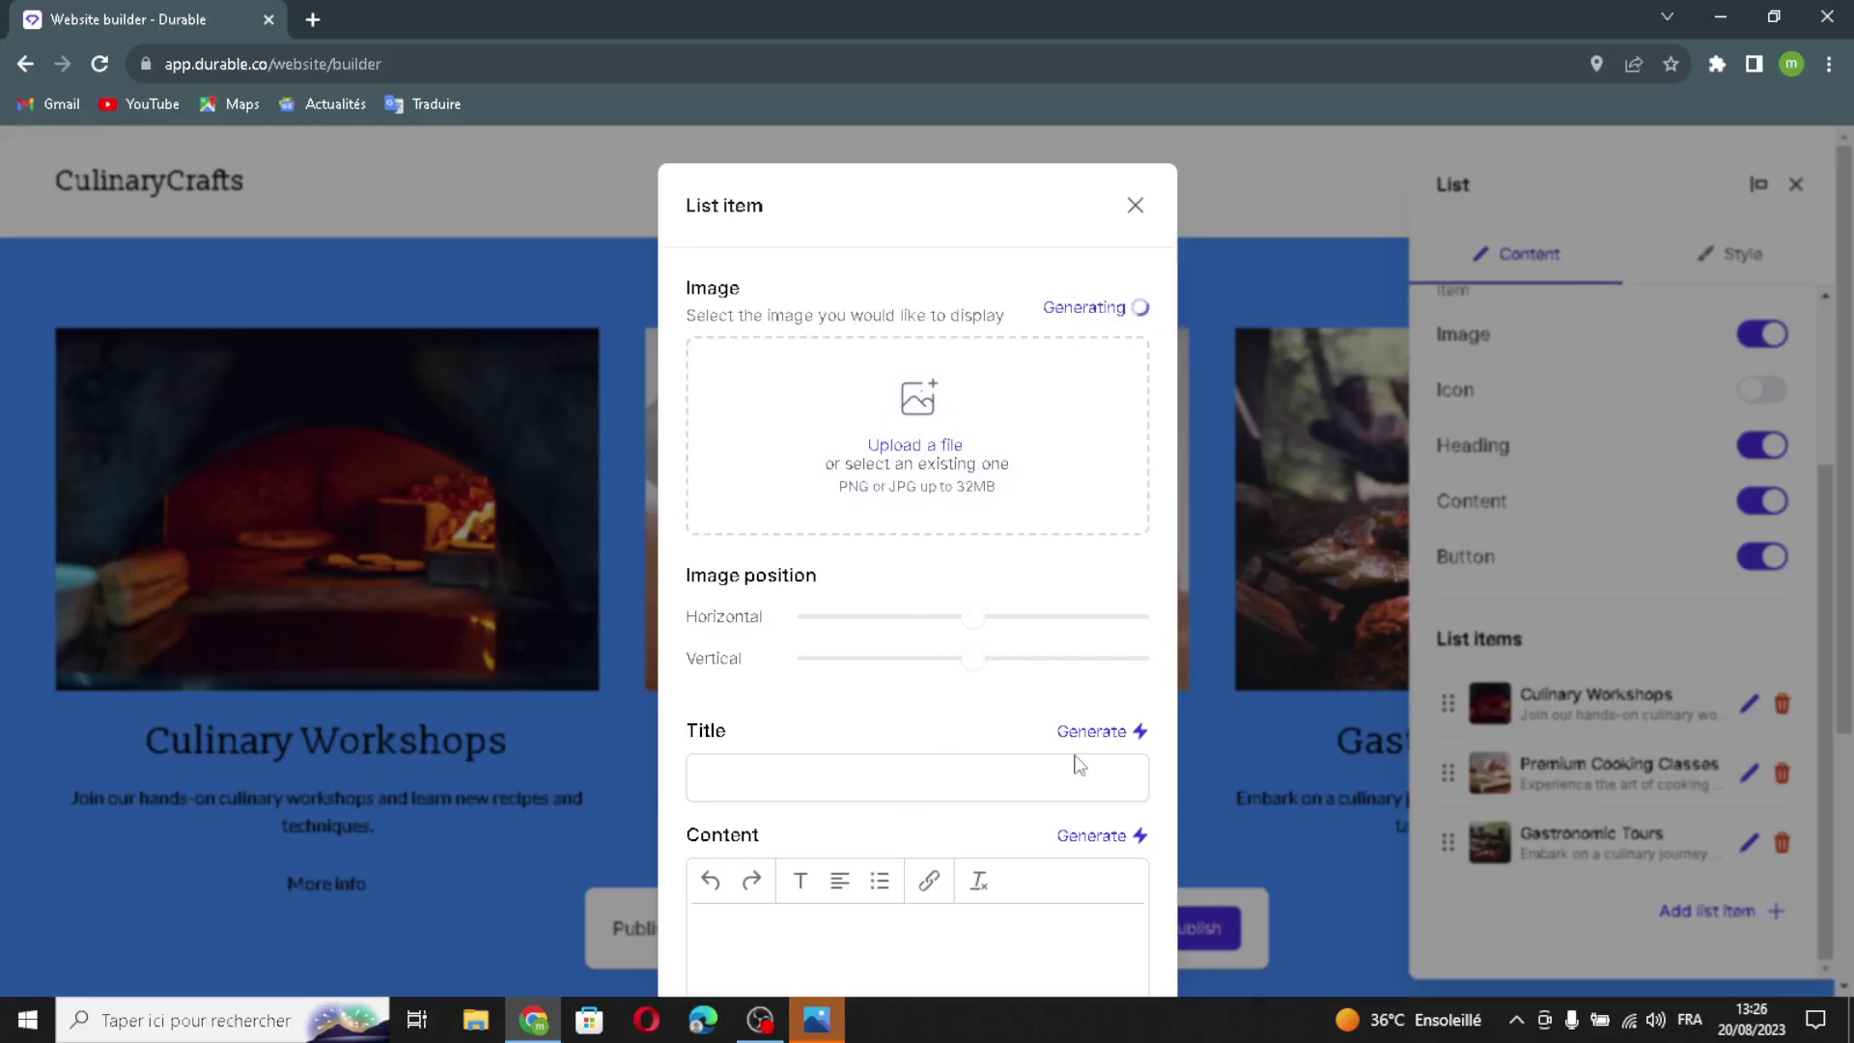
scroll(1076, 754, down, 4)
click(1091, 370)
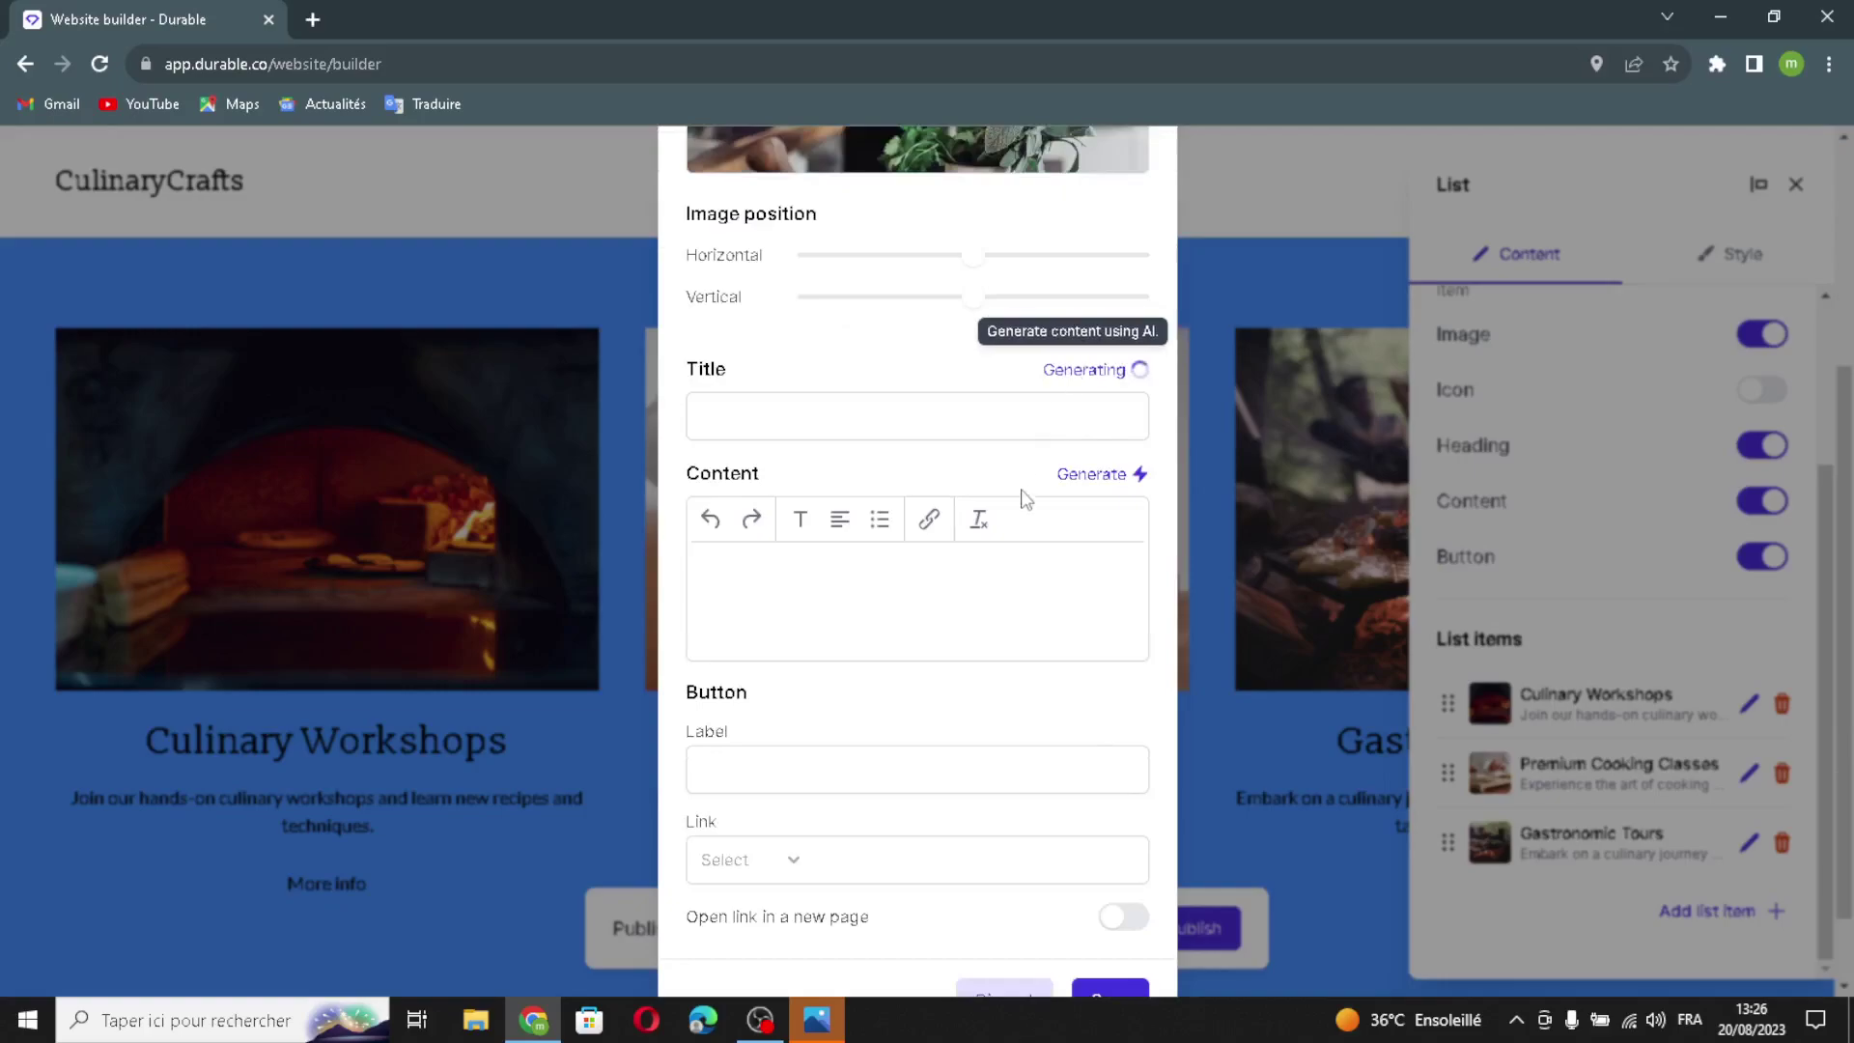
click(1107, 484)
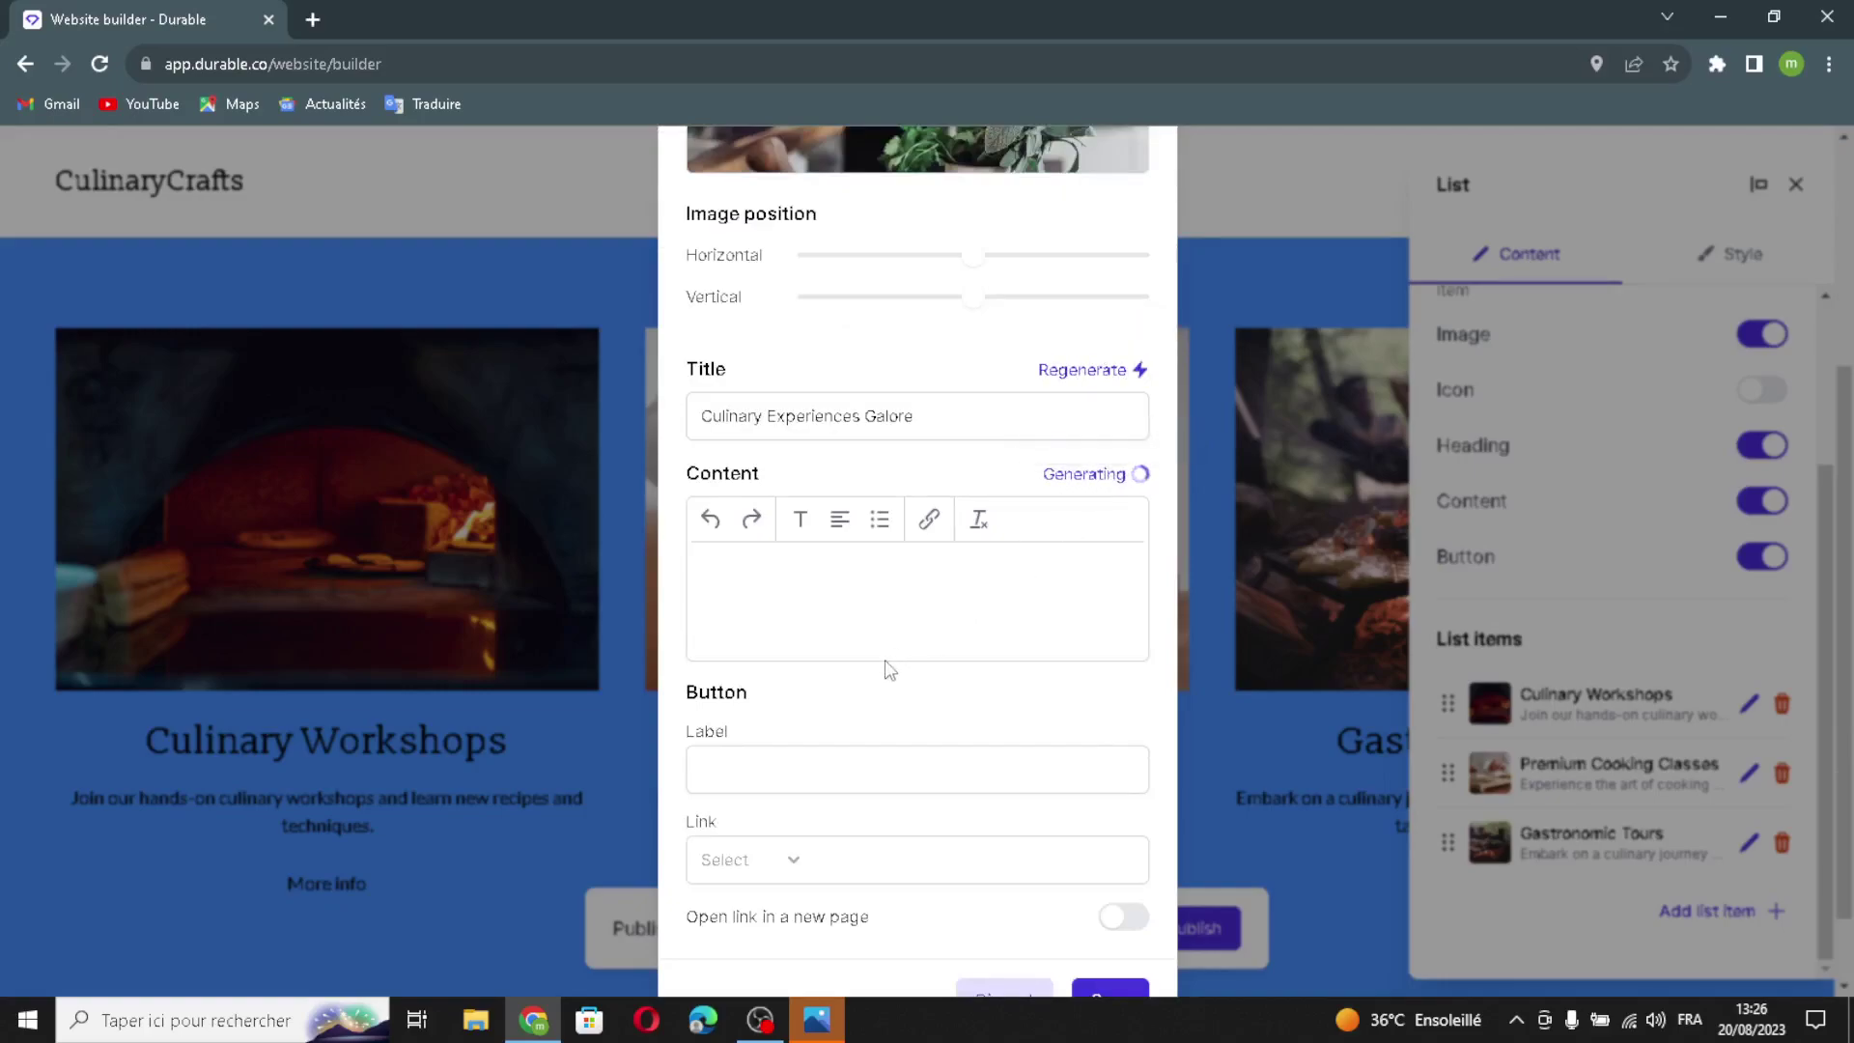
scroll(736, 805, down, 1)
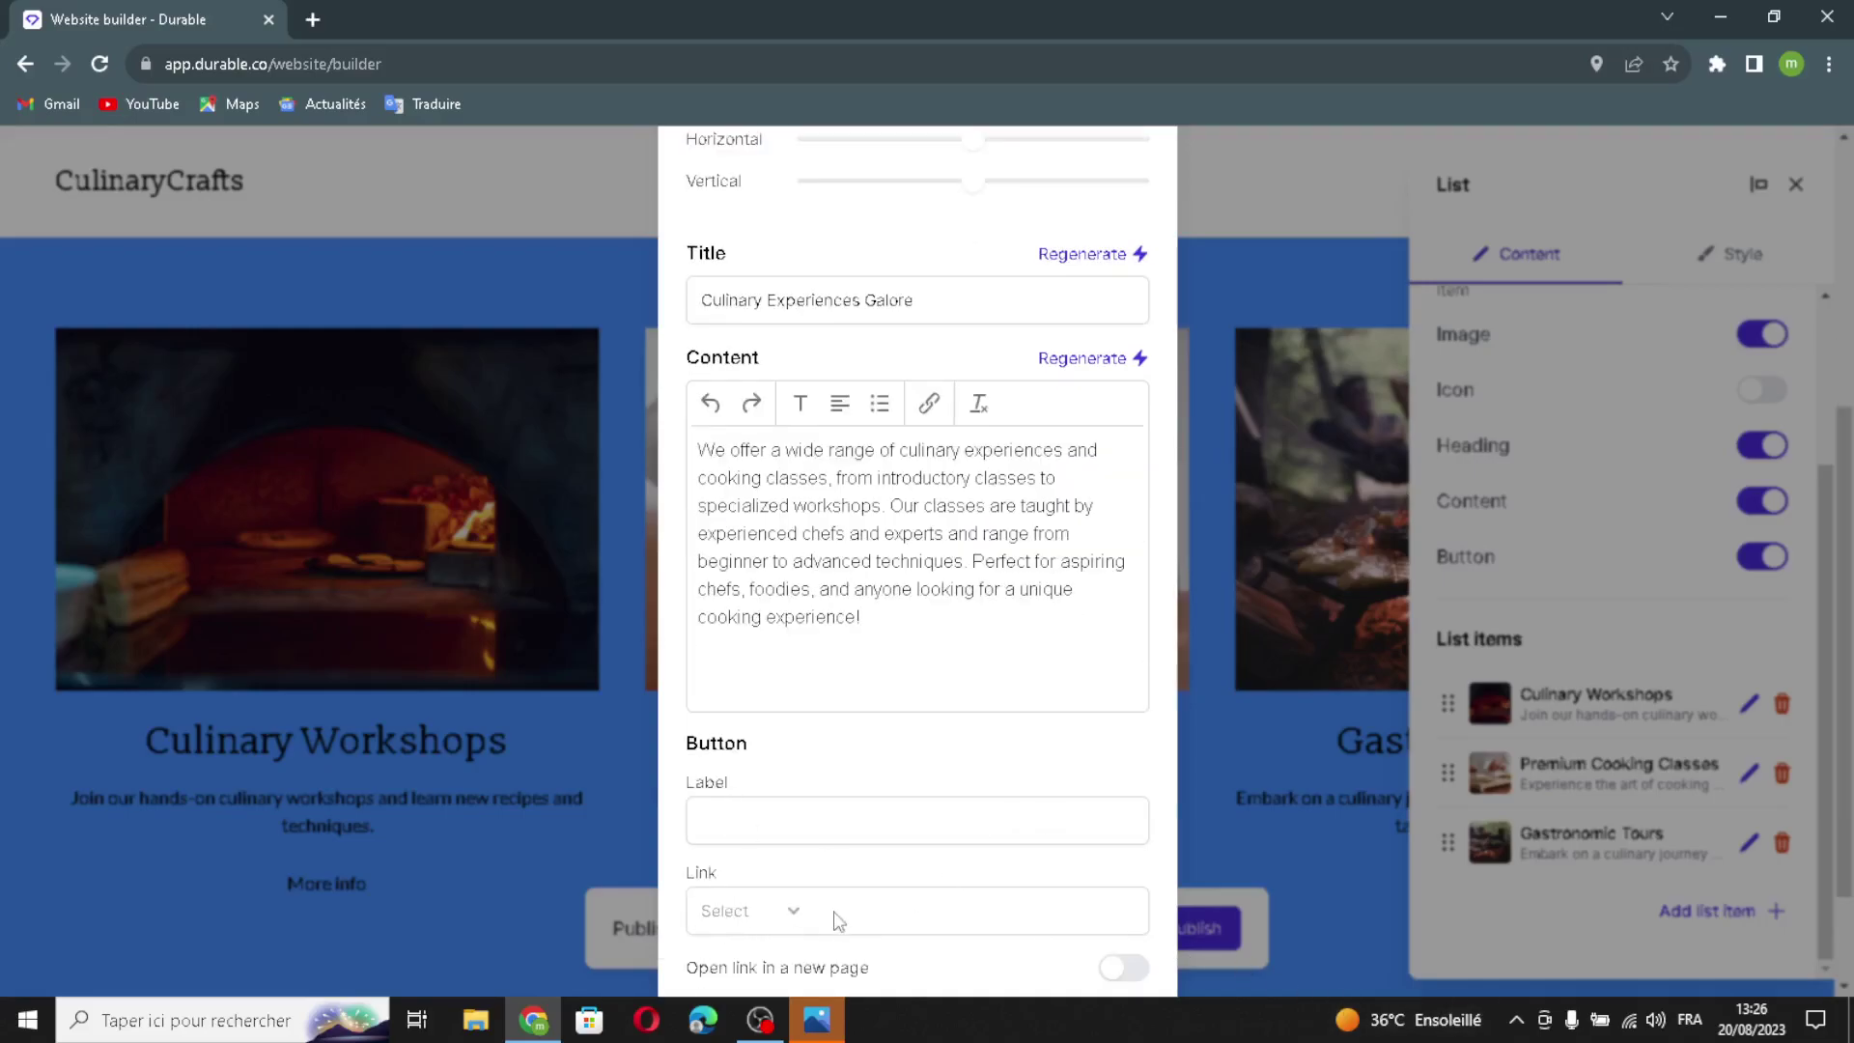
scroll(838, 922, down, 1)
click(1110, 908)
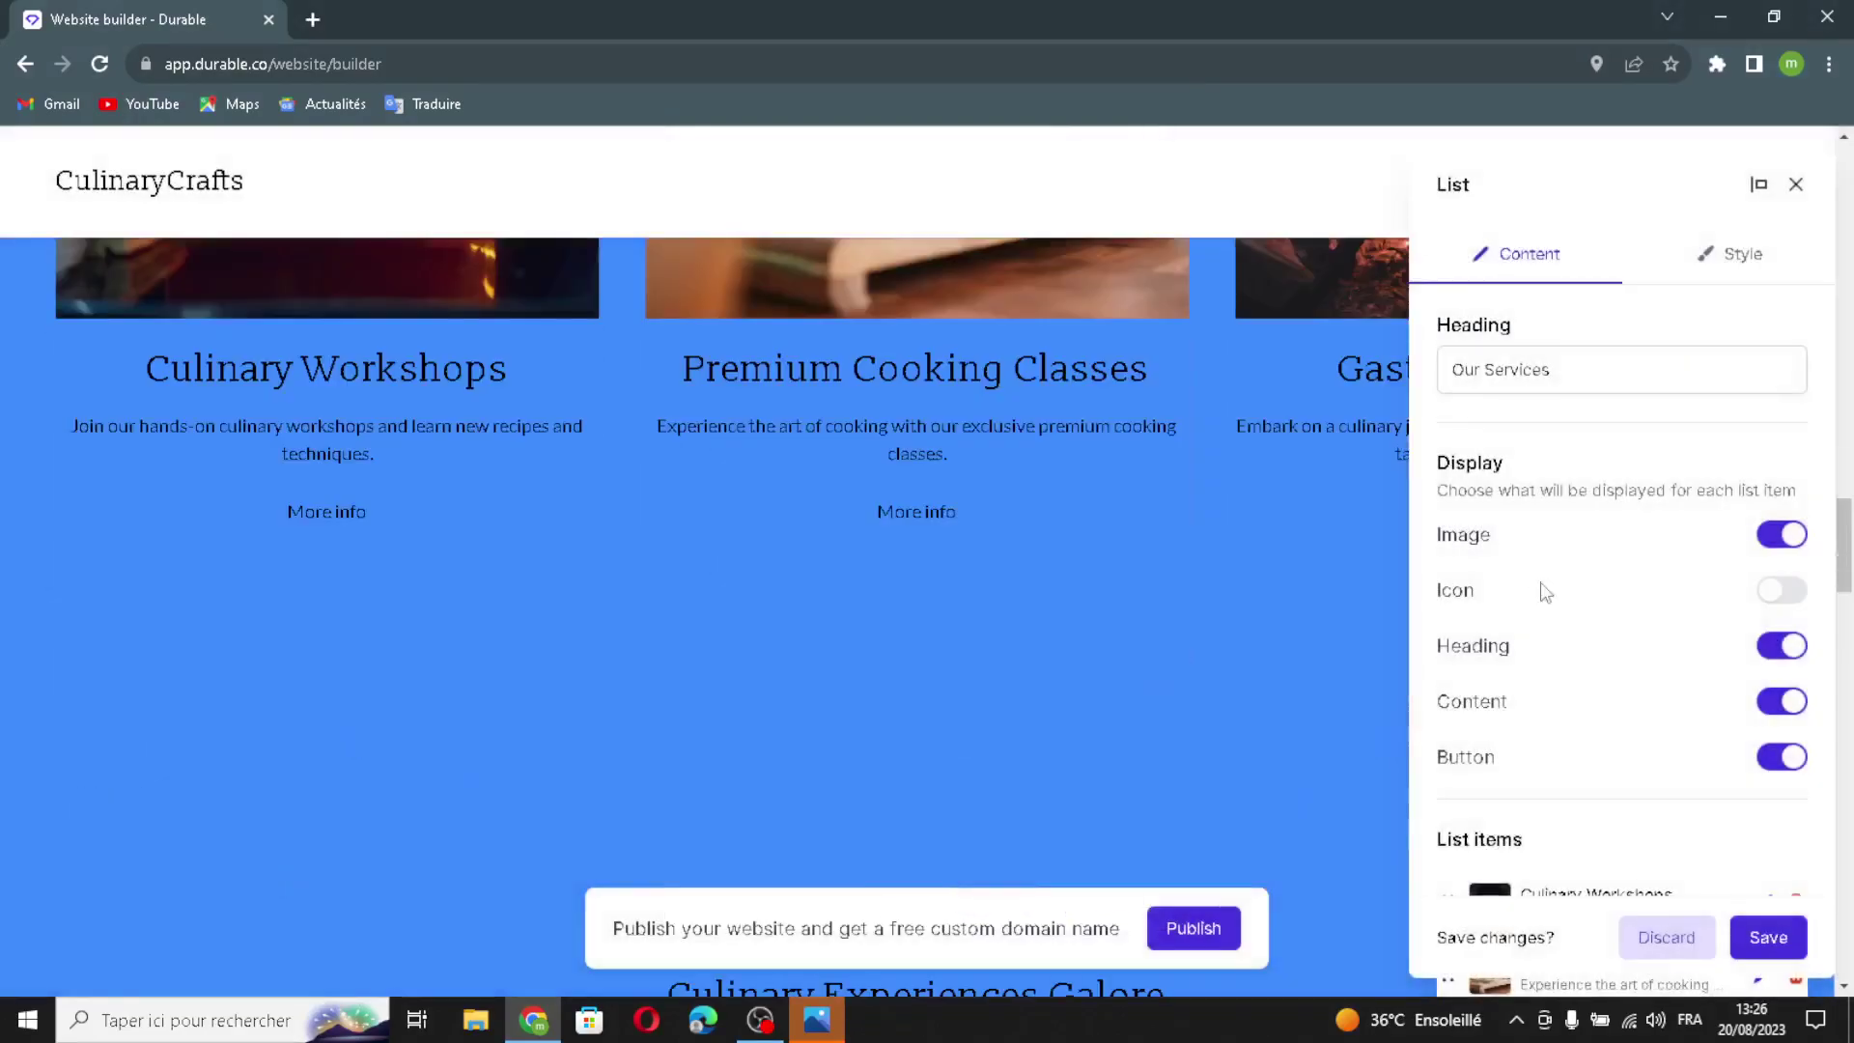
Step: Left-align the services list items and save the section with its #3E8CFF background
click(1725, 249)
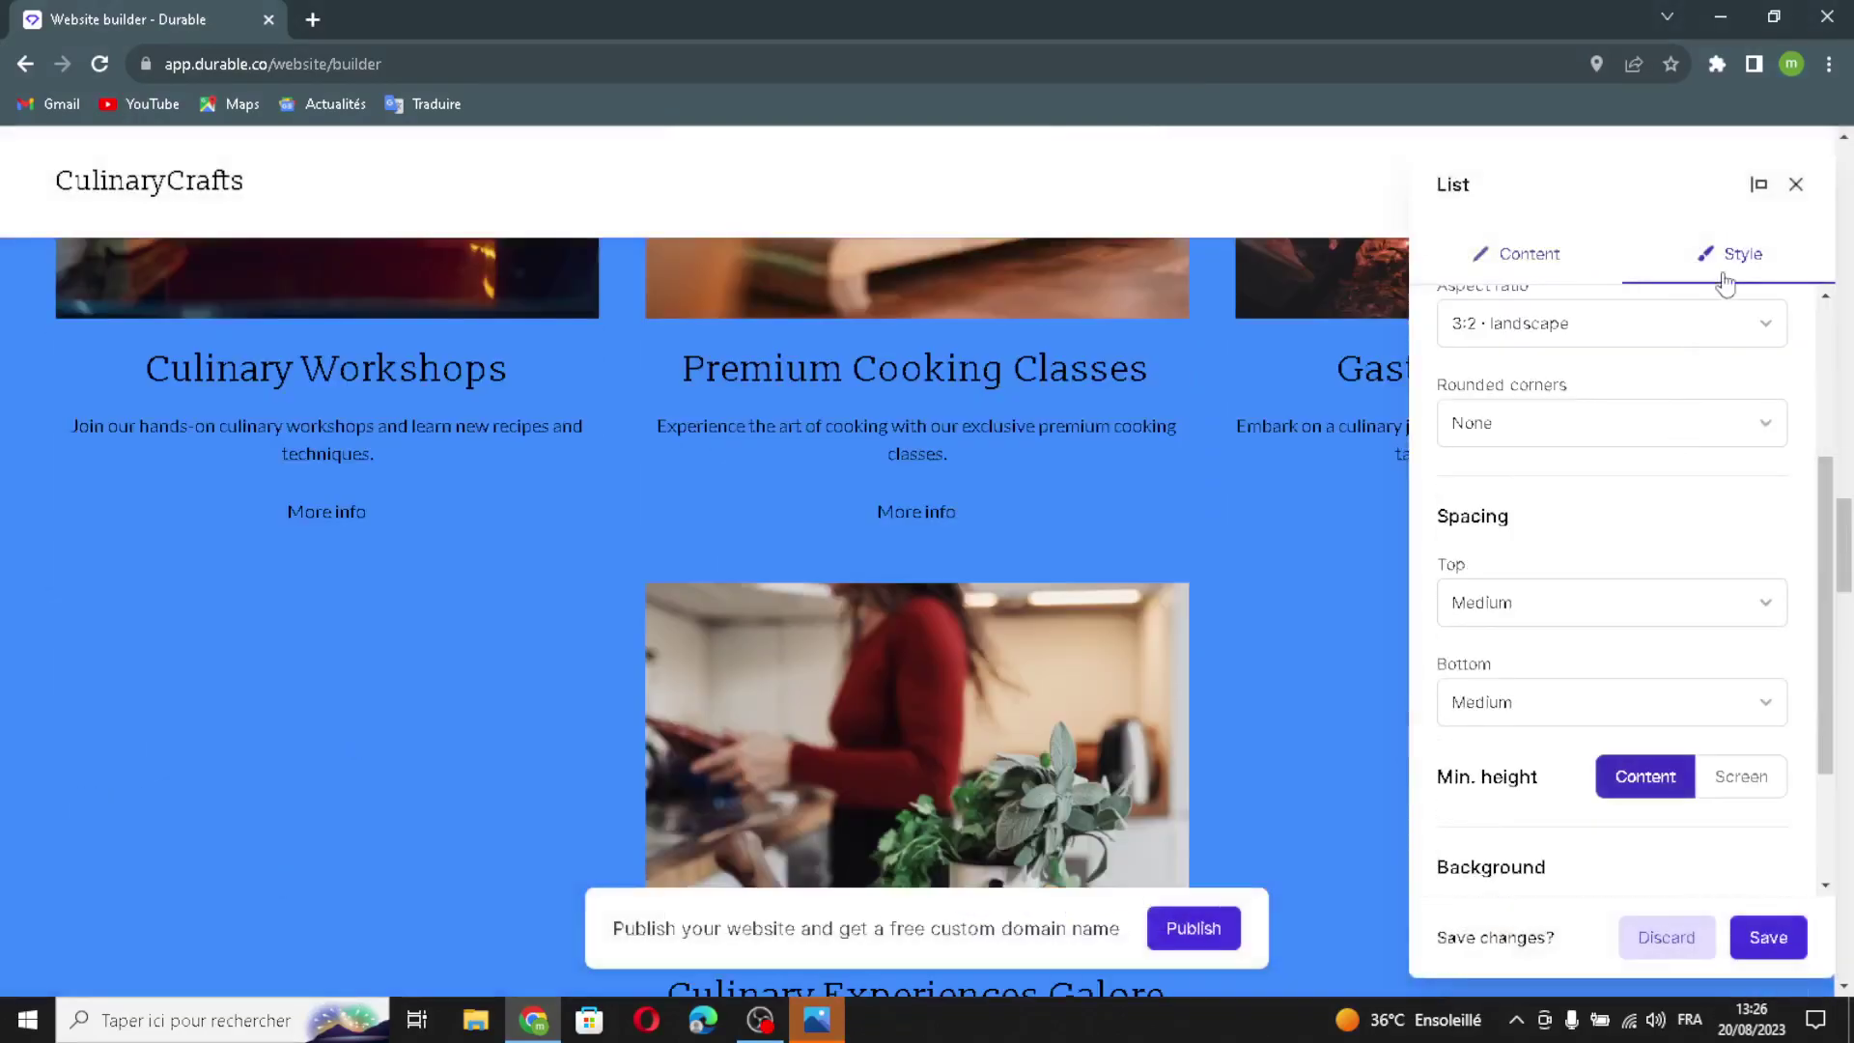
scroll(1554, 493, up, 3)
click(1669, 337)
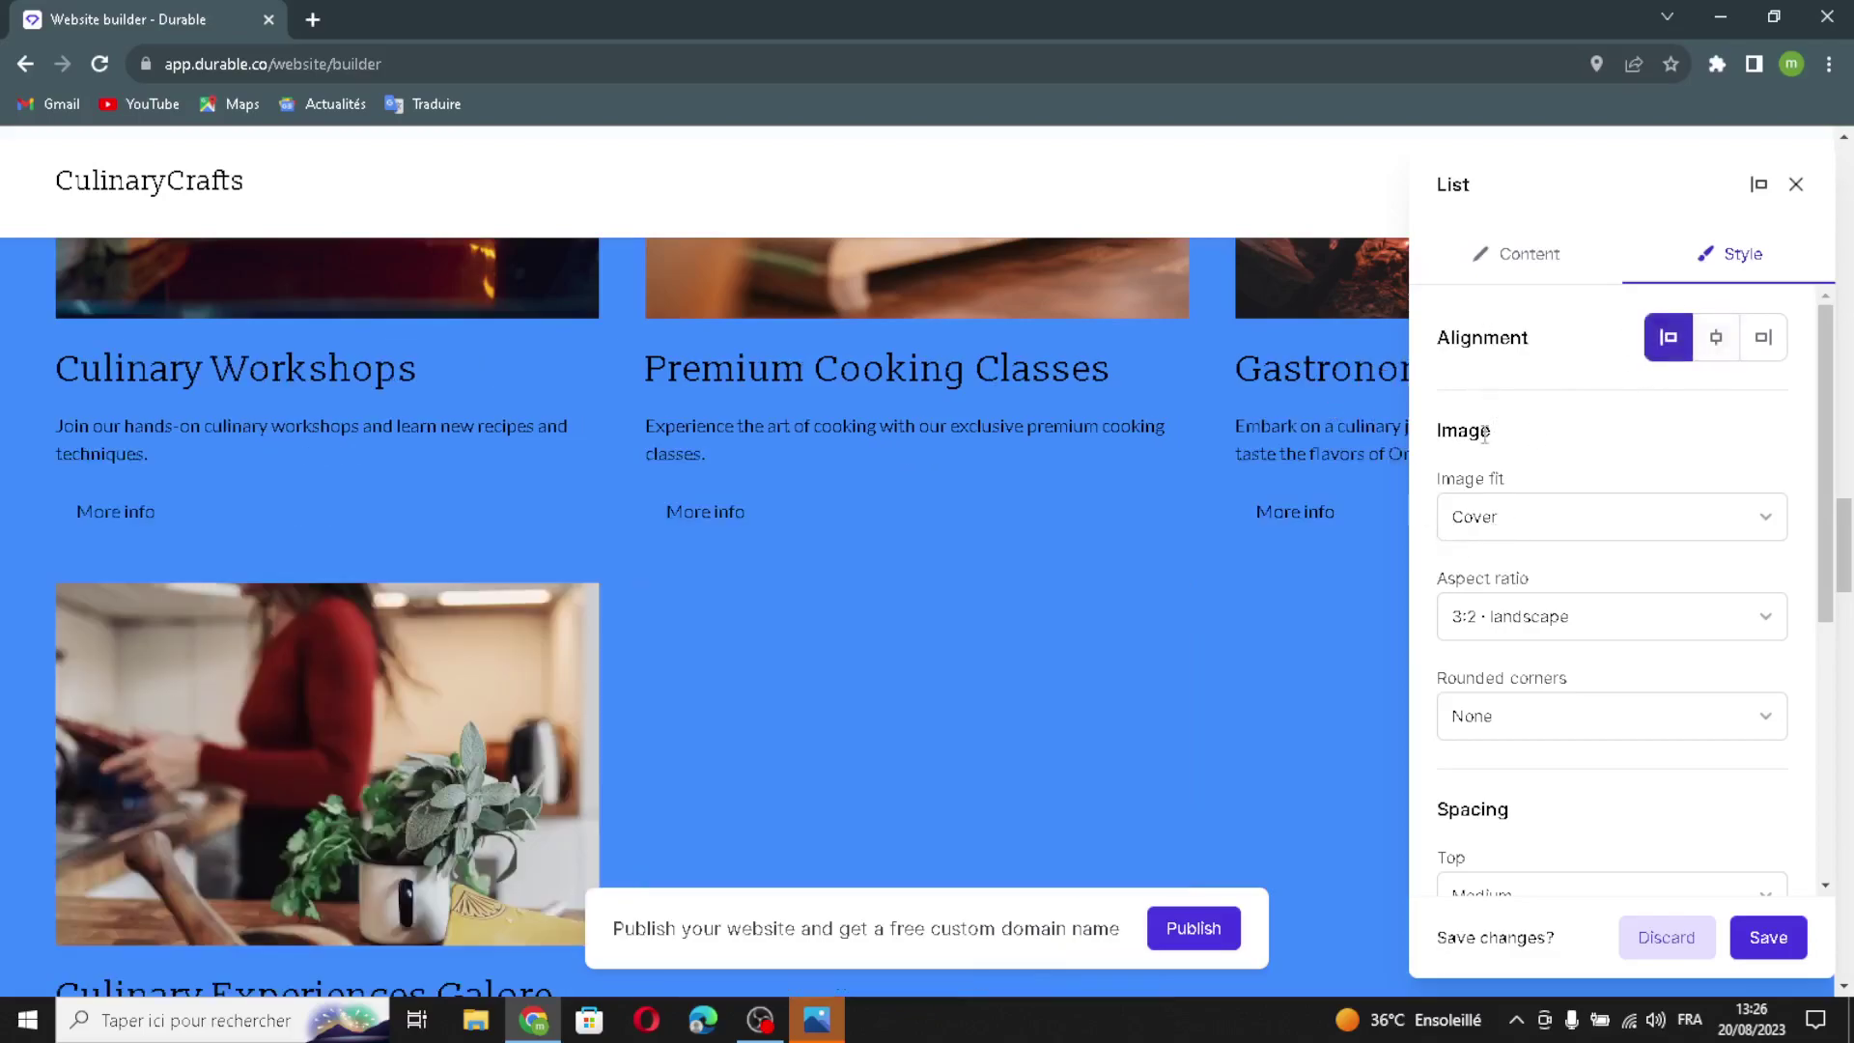
scroll(1628, 609, down, 5)
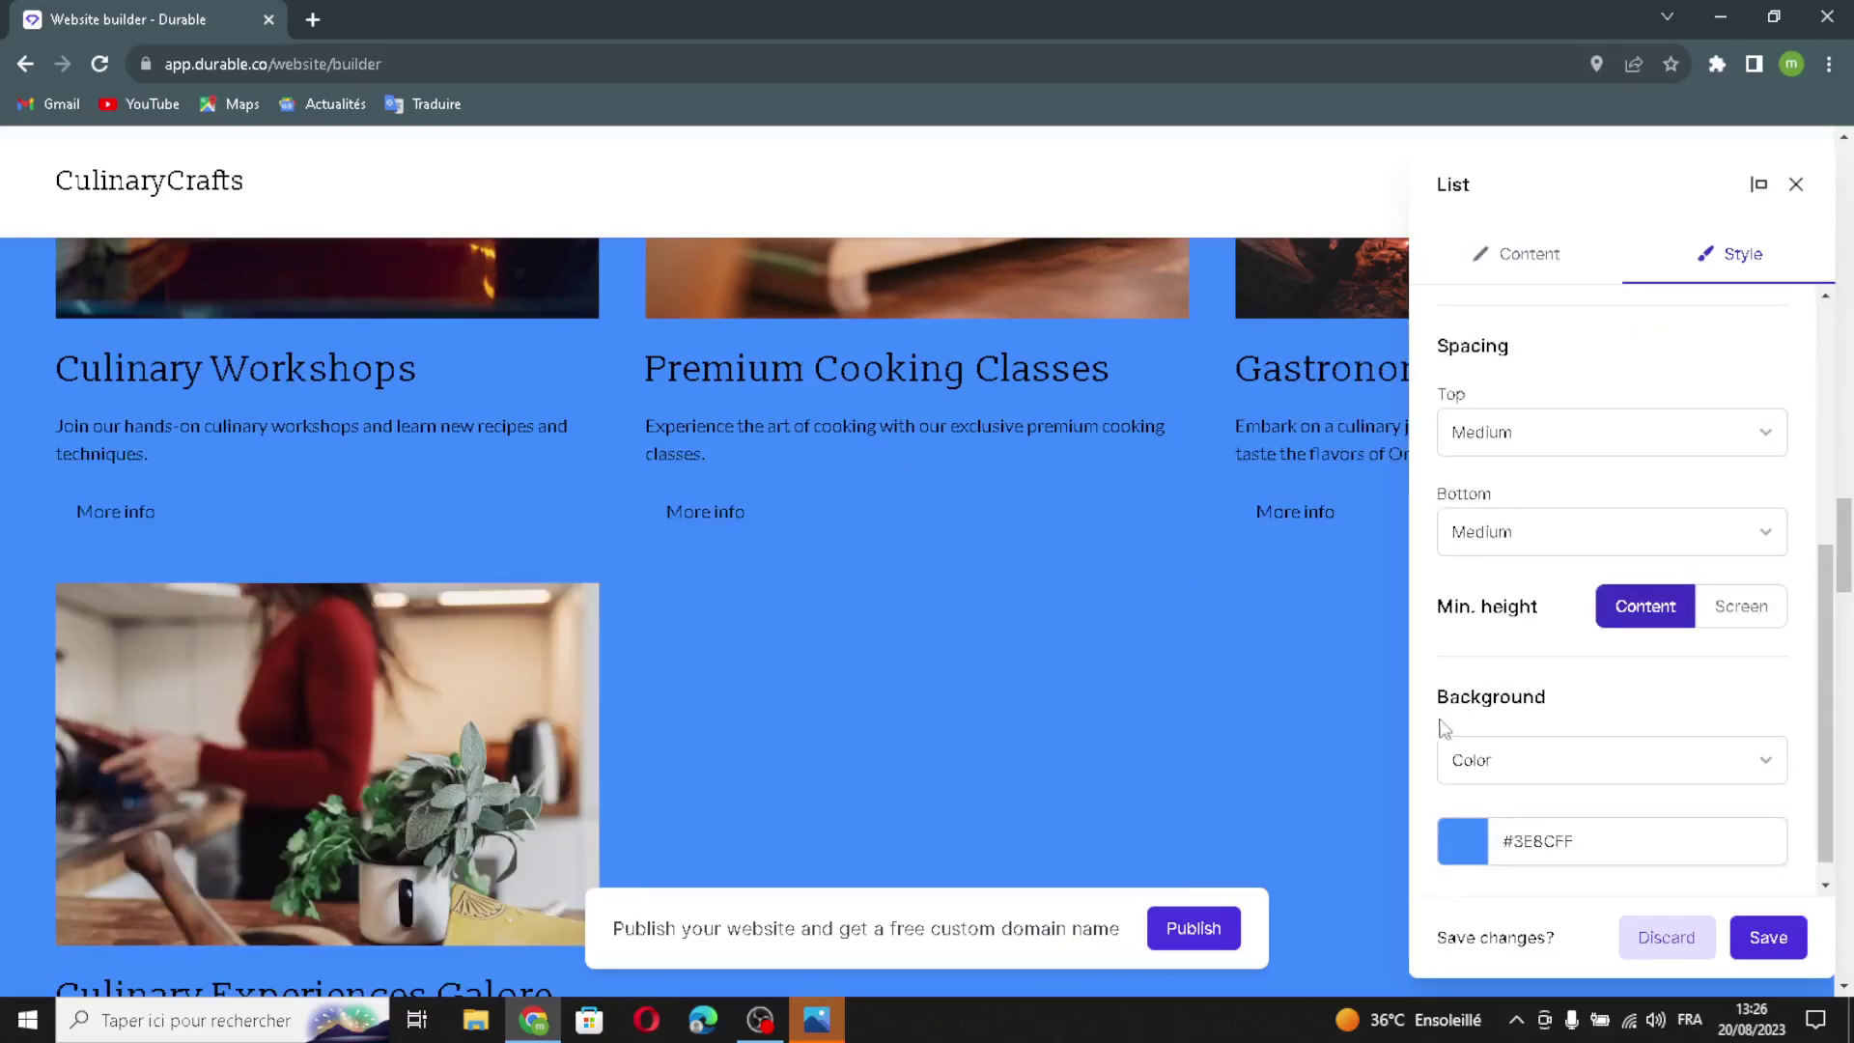
click(1768, 939)
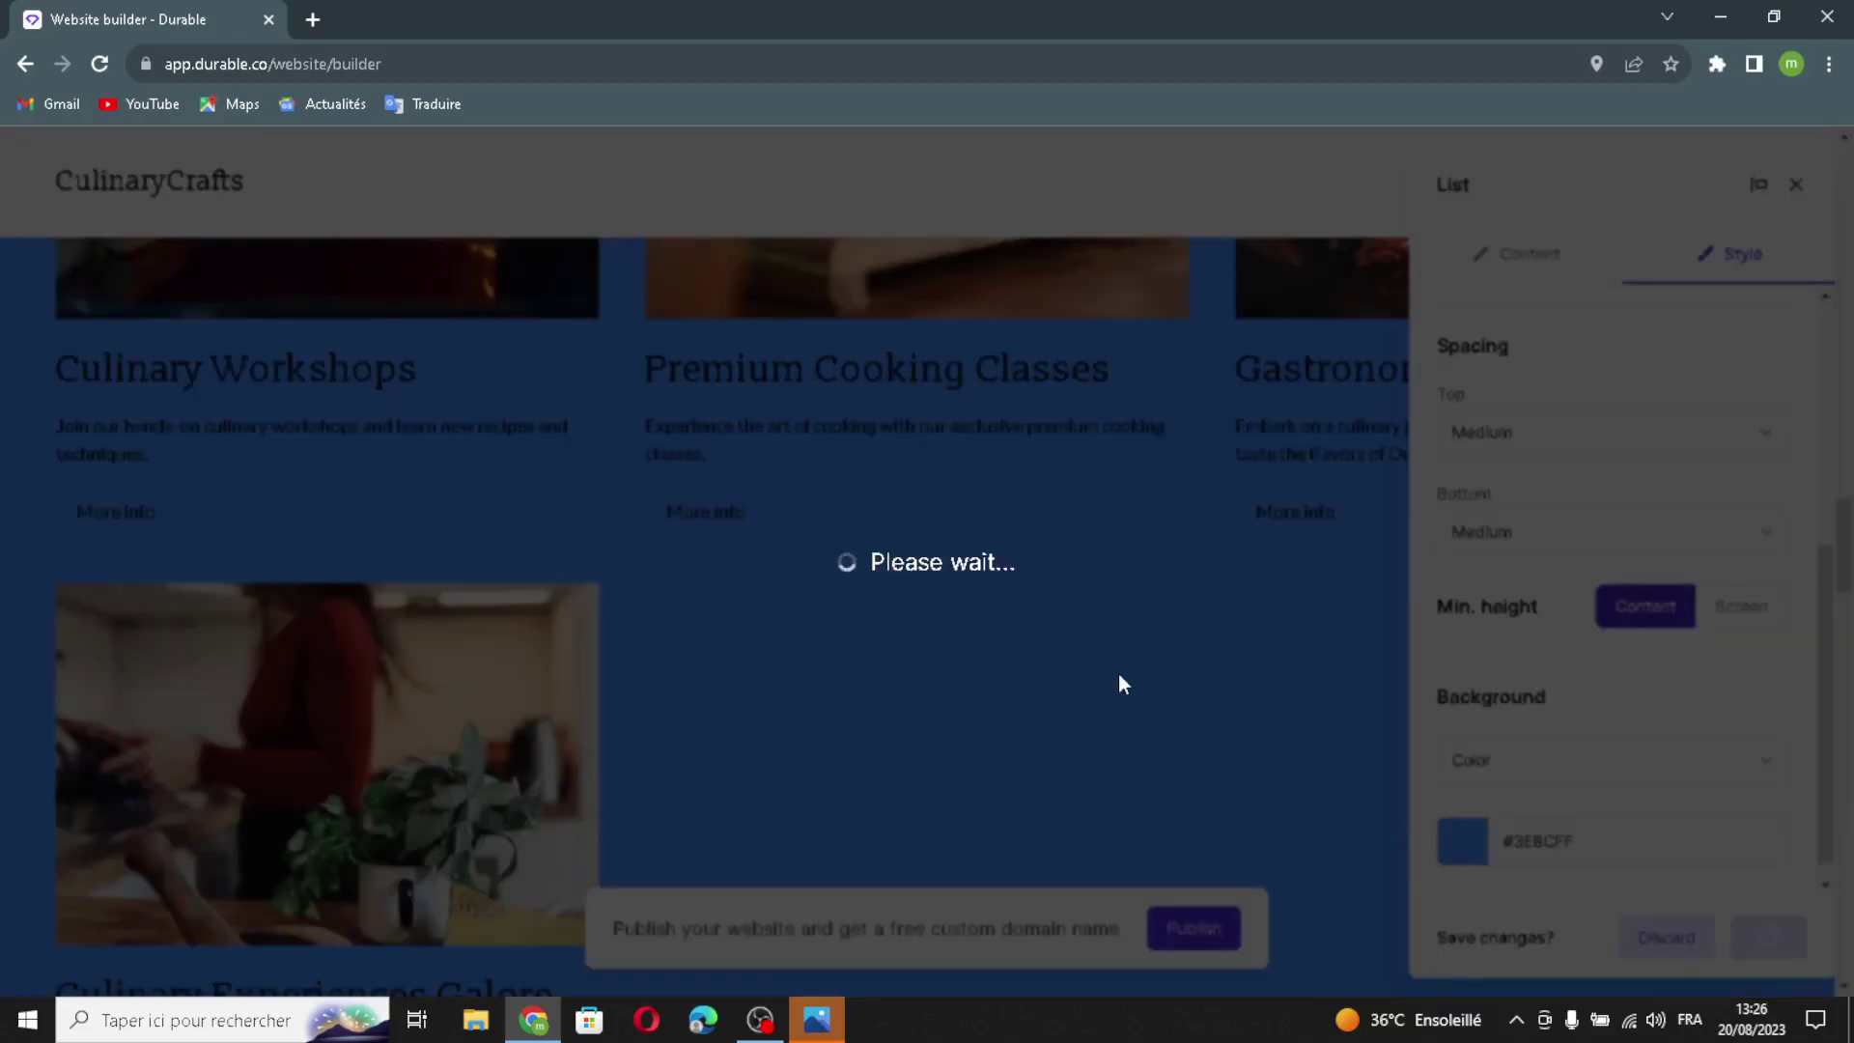
scroll(1118, 683, down, 12)
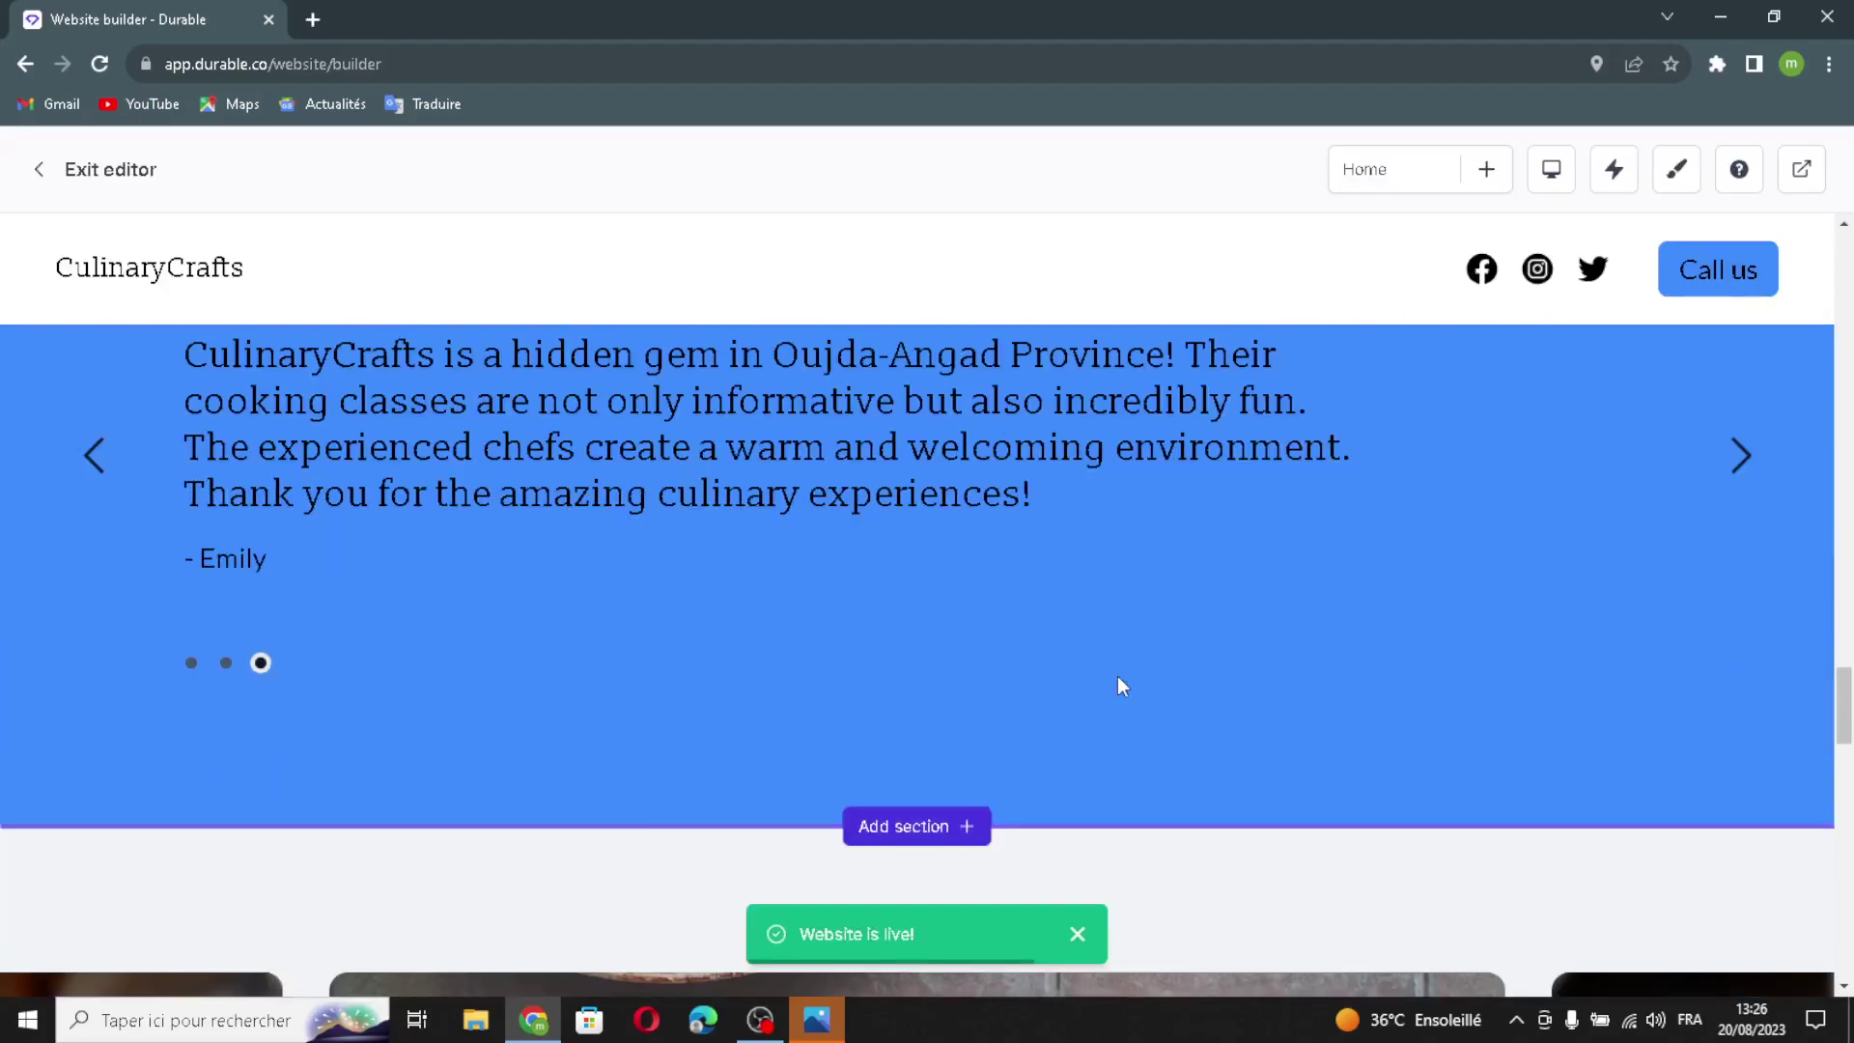
click(1117, 683)
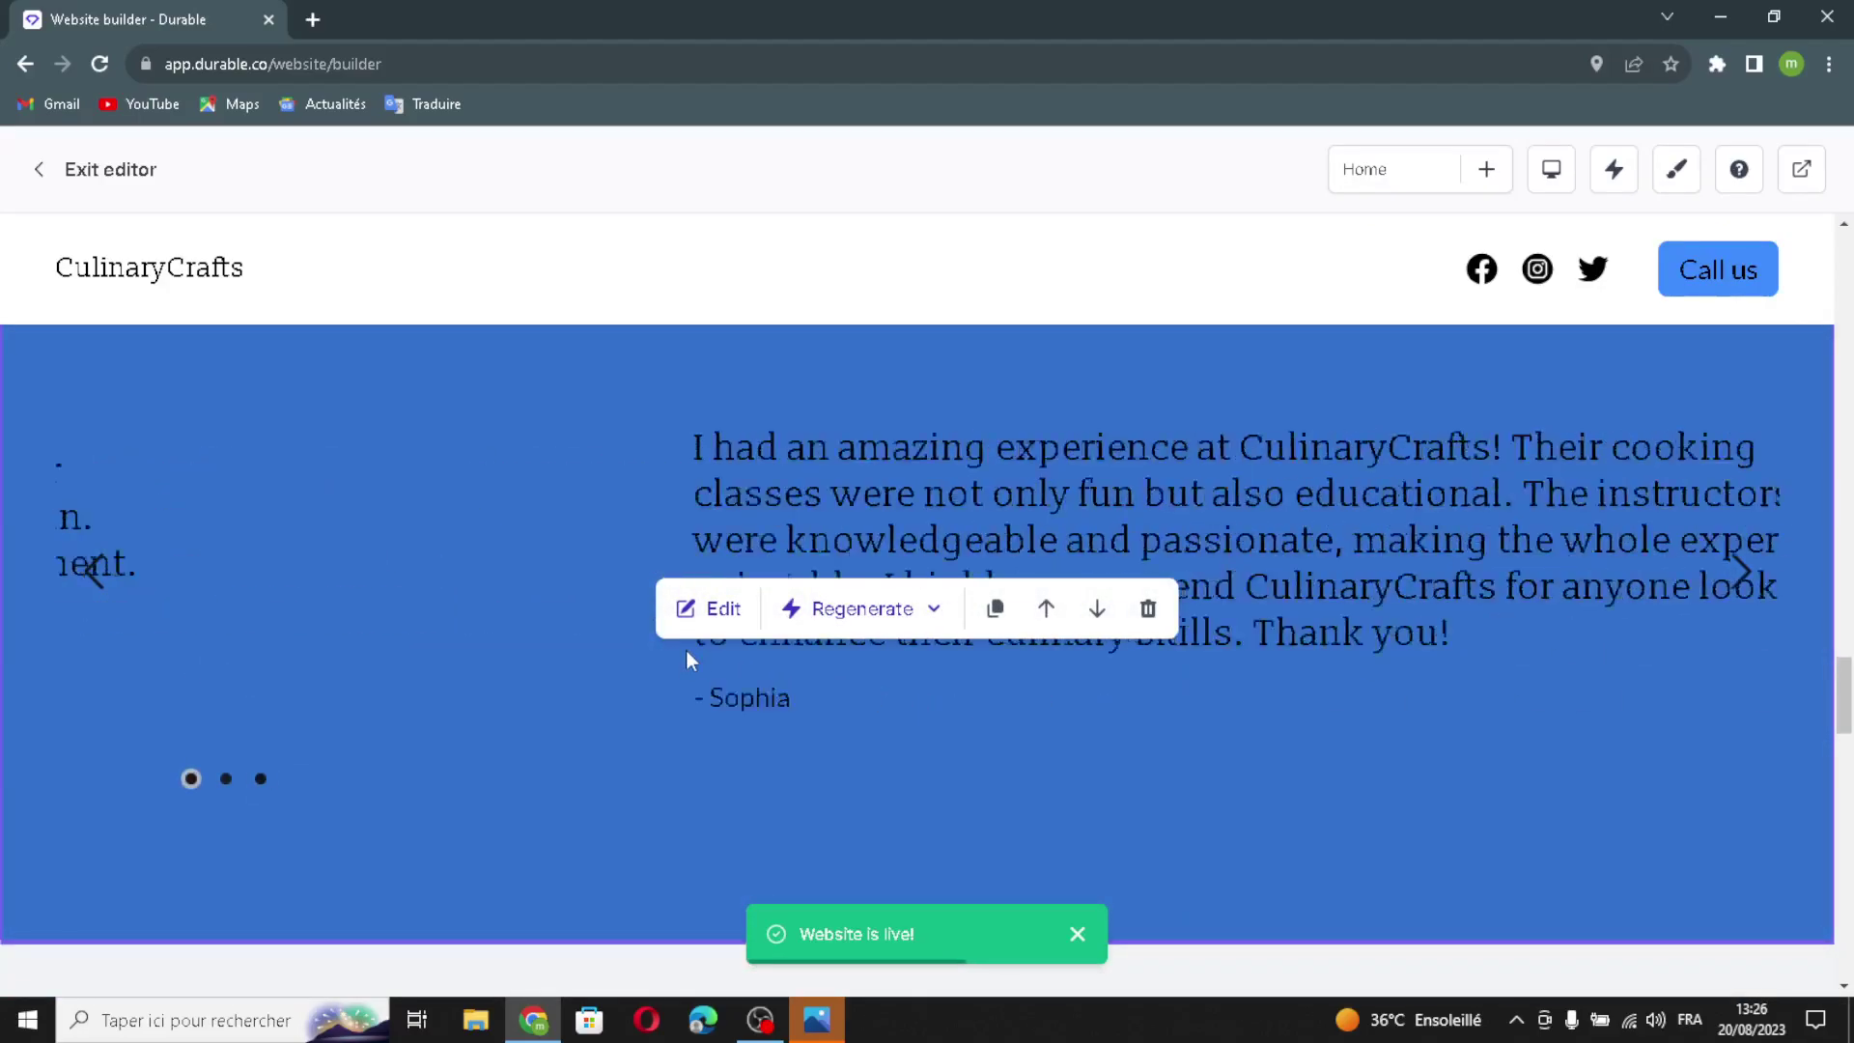
Step: Add a fourth testimonial with an AI-generated quote and author, then save the section
click(715, 610)
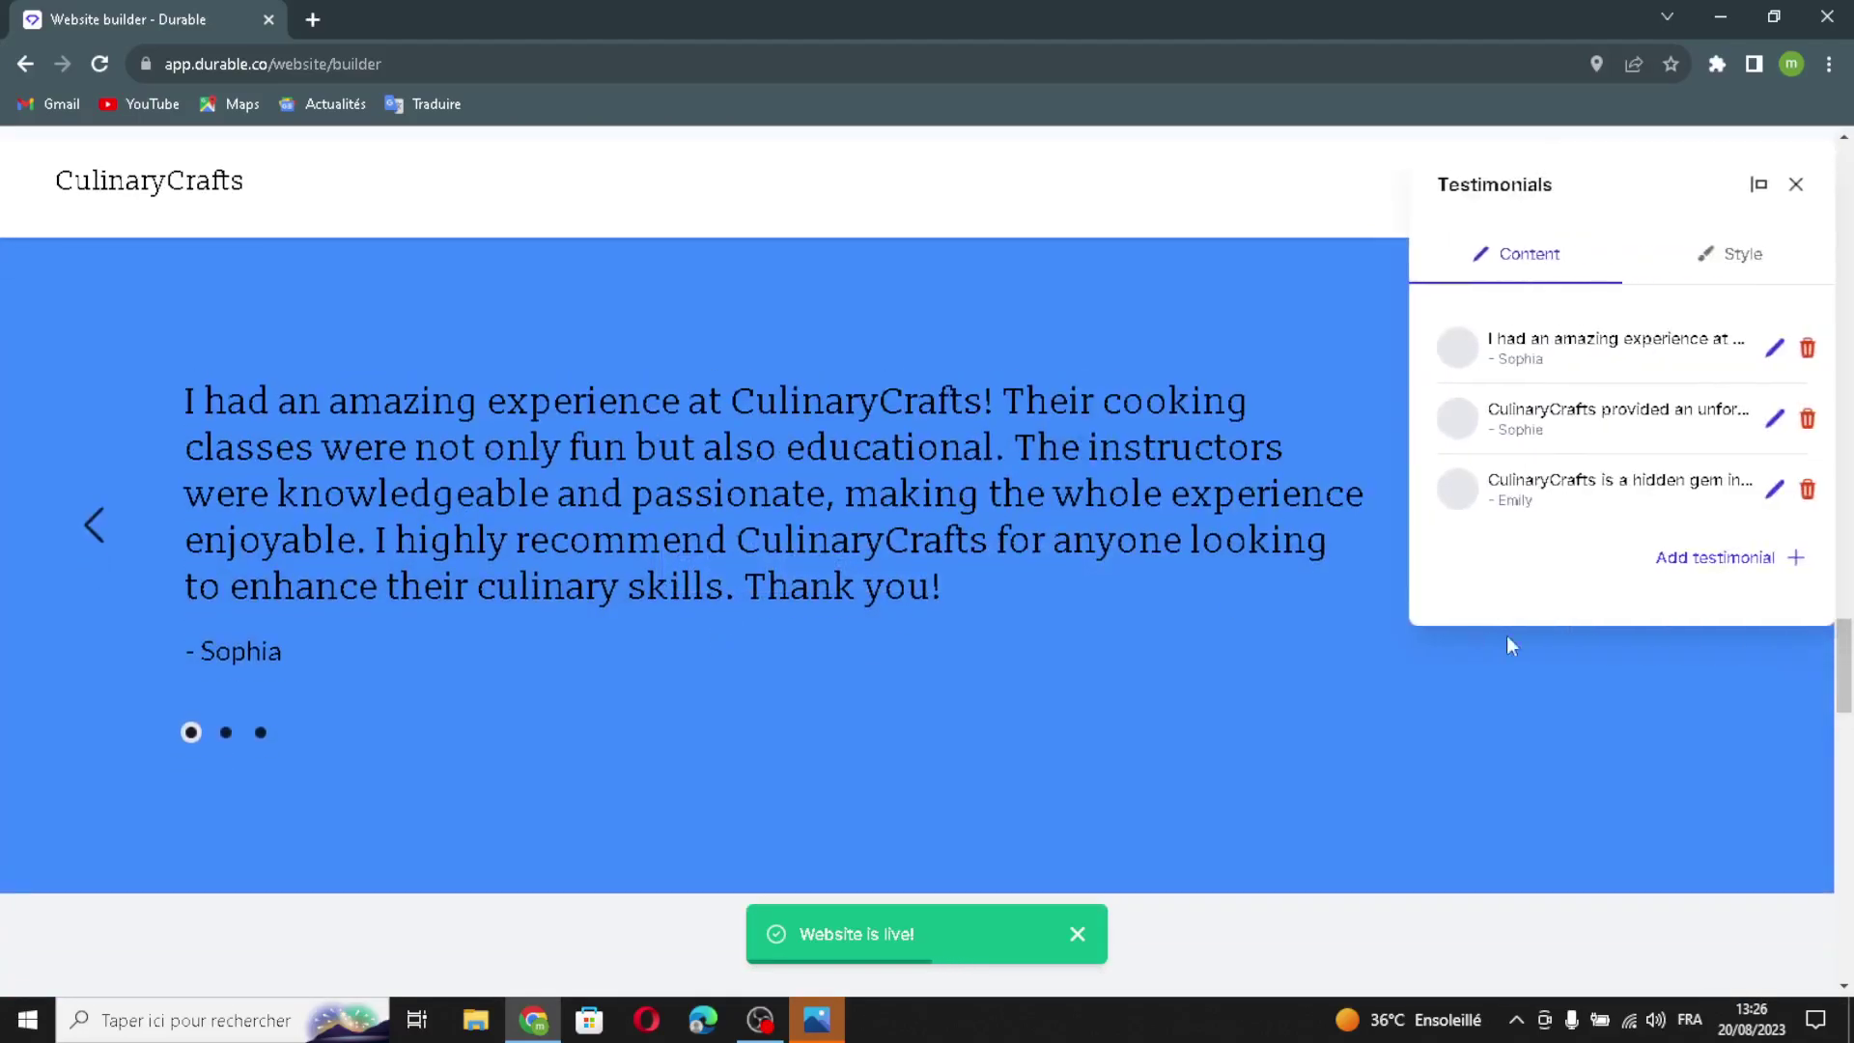
click(1680, 559)
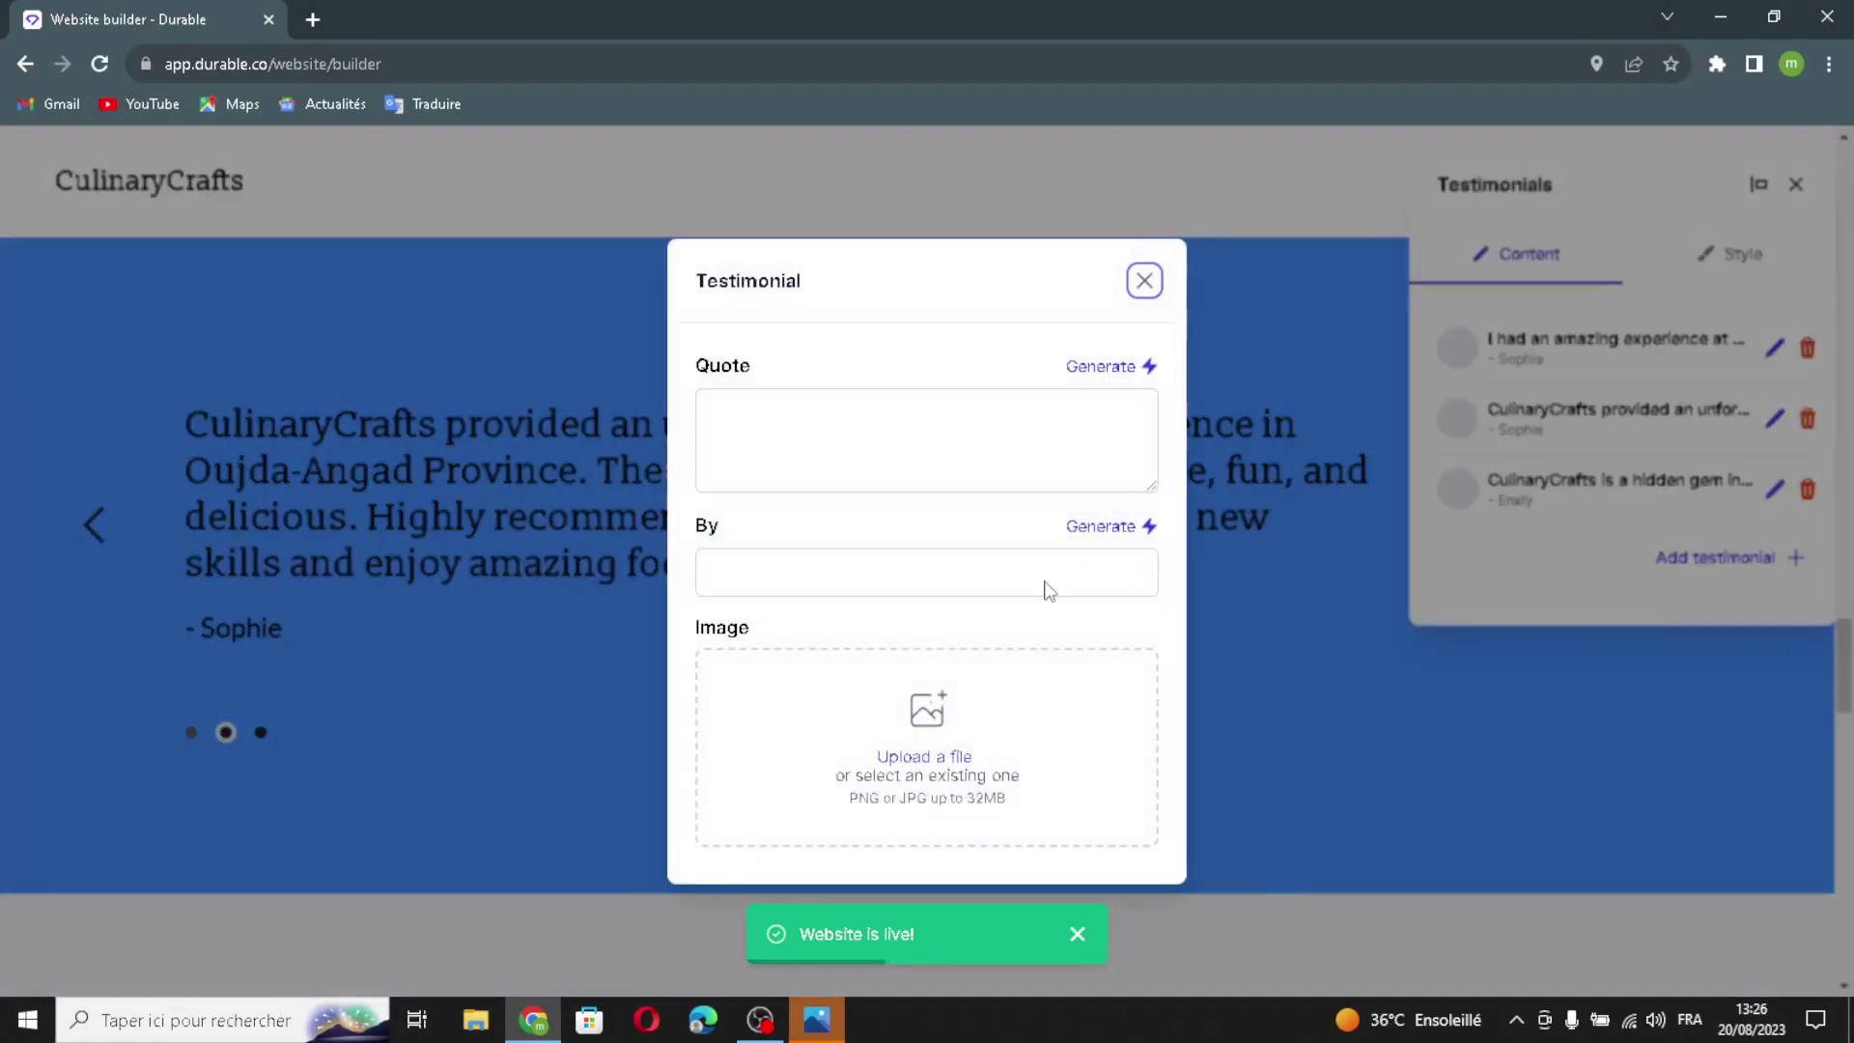
click(1098, 368)
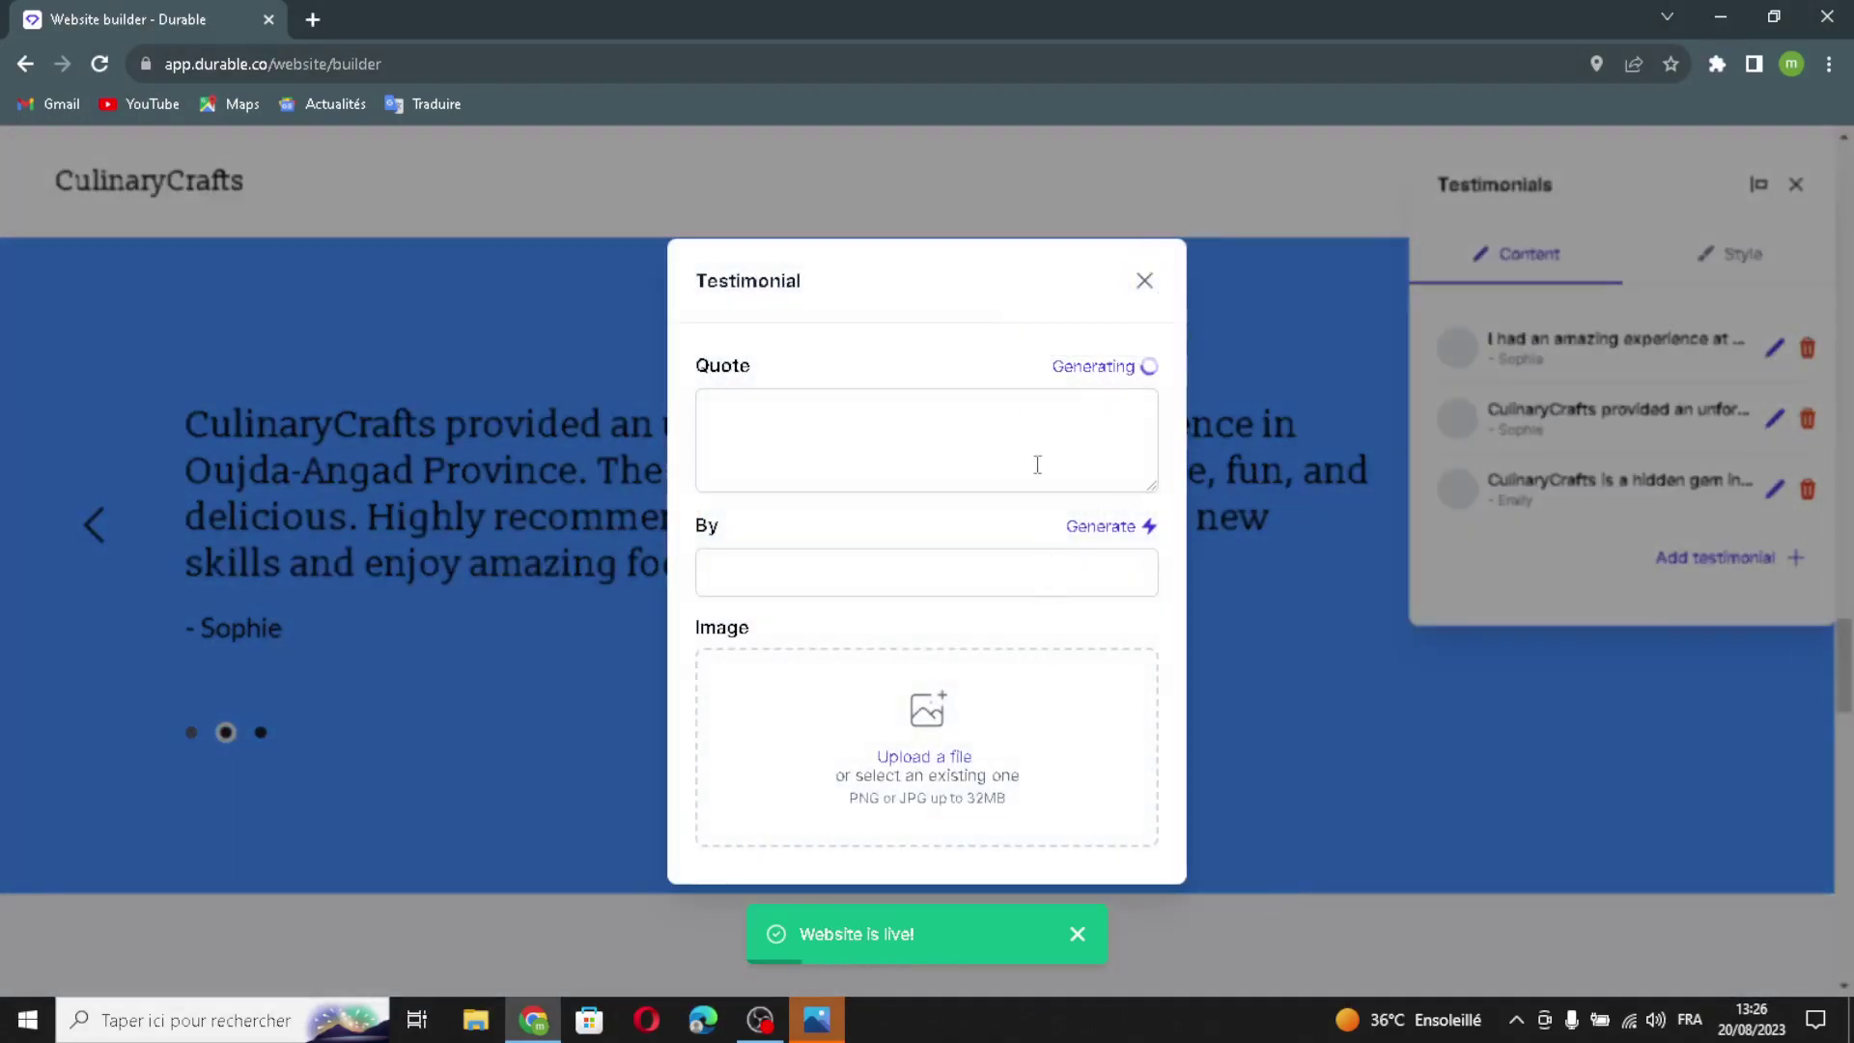
click(1105, 483)
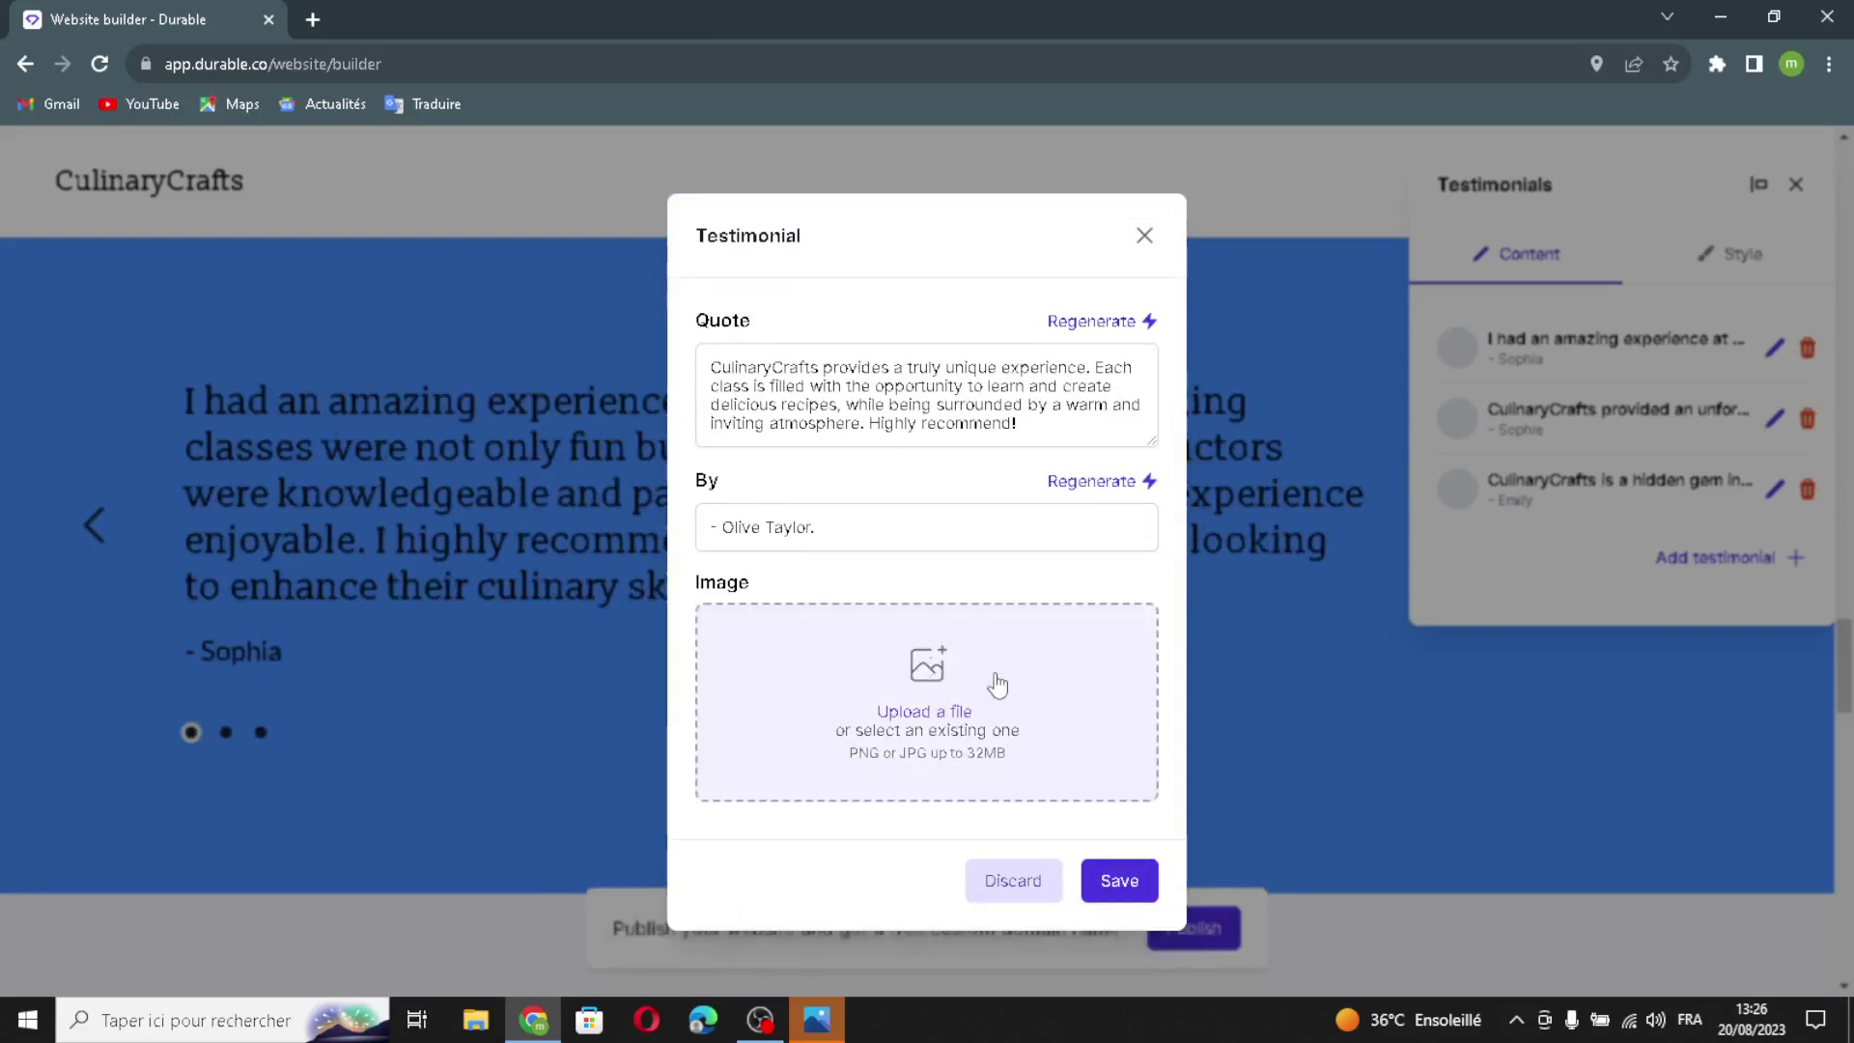
click(1149, 890)
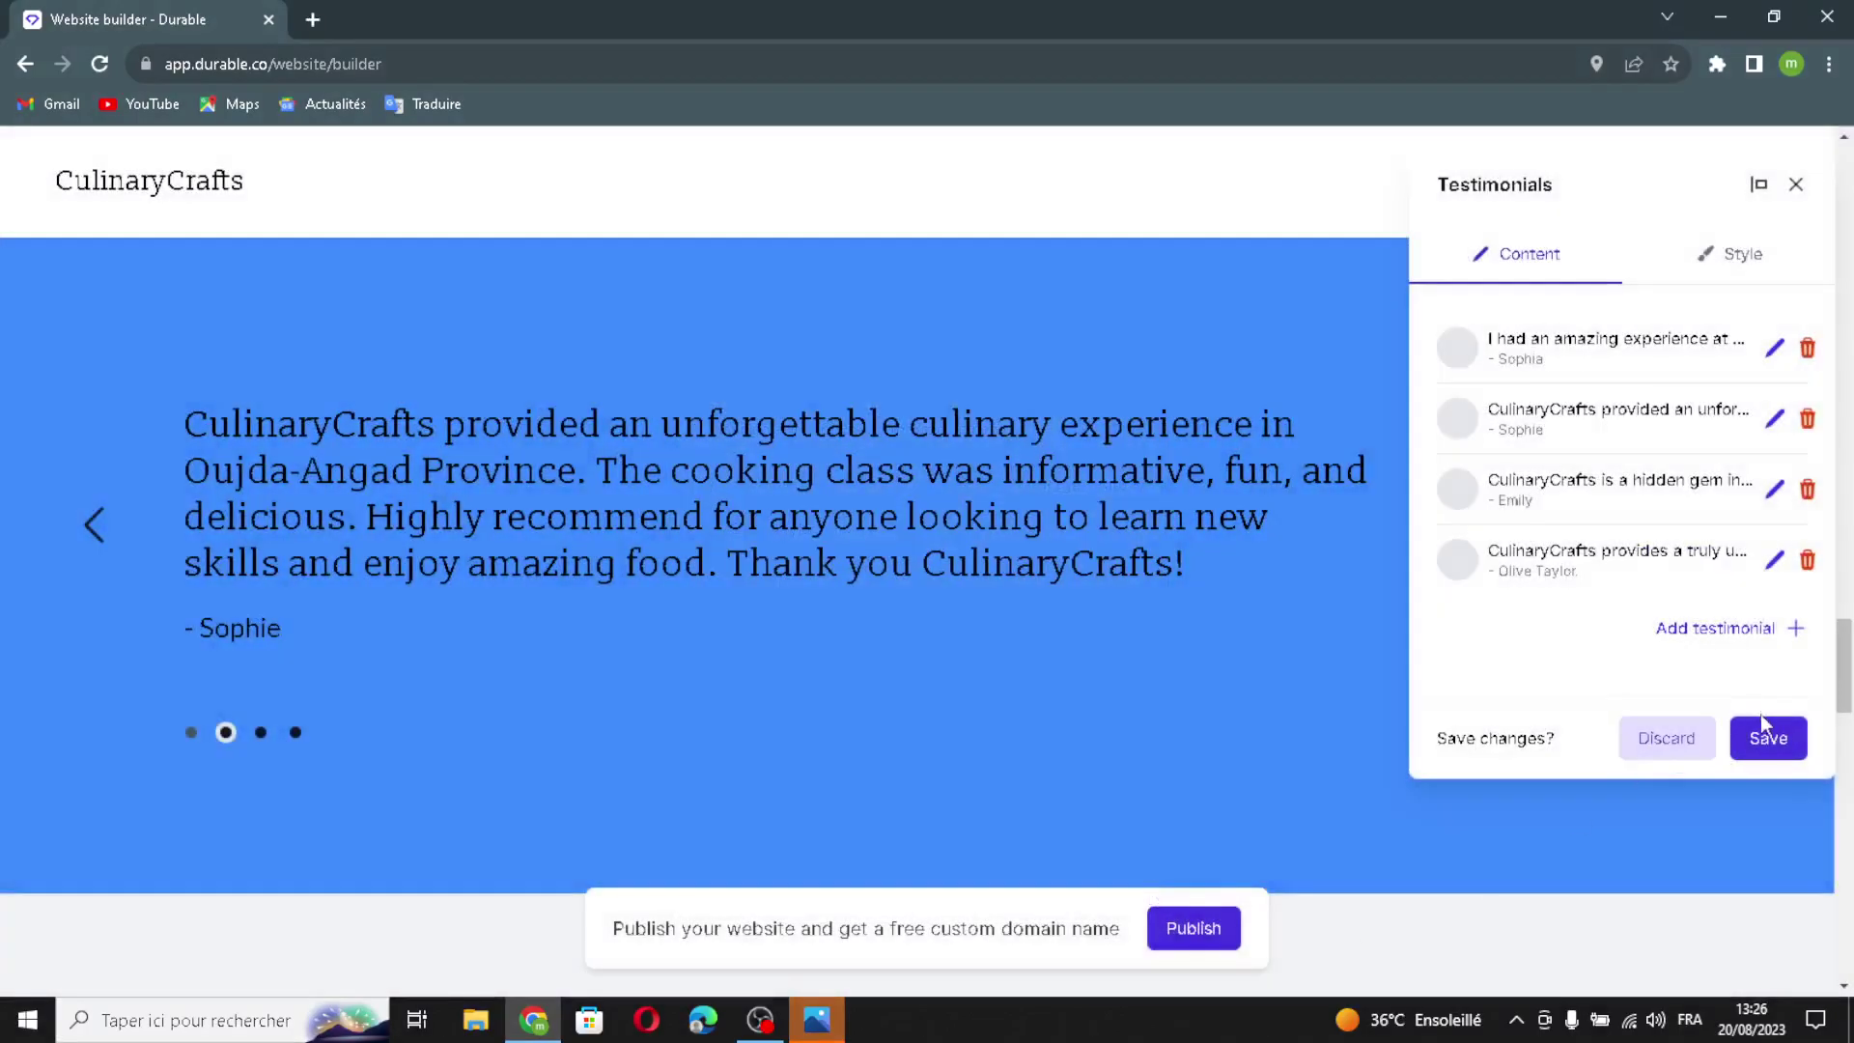
click(1725, 278)
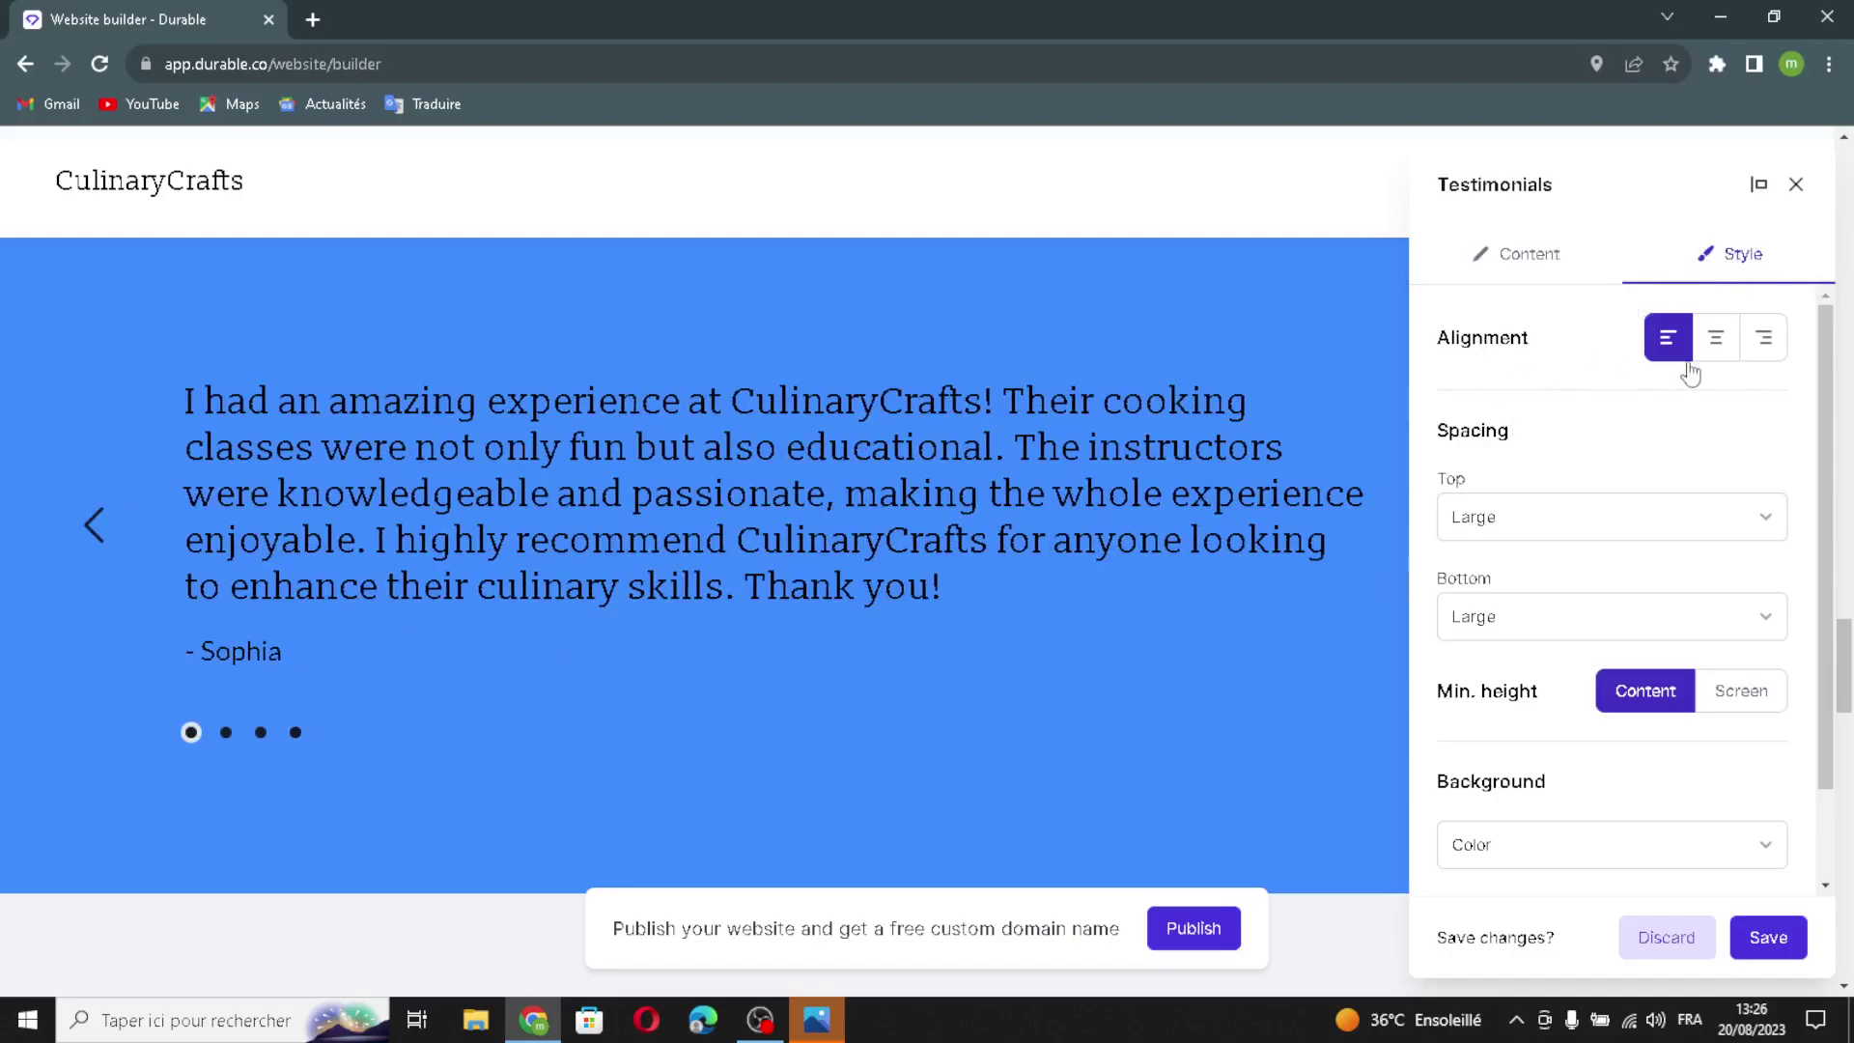
scroll(1539, 526, down, 1)
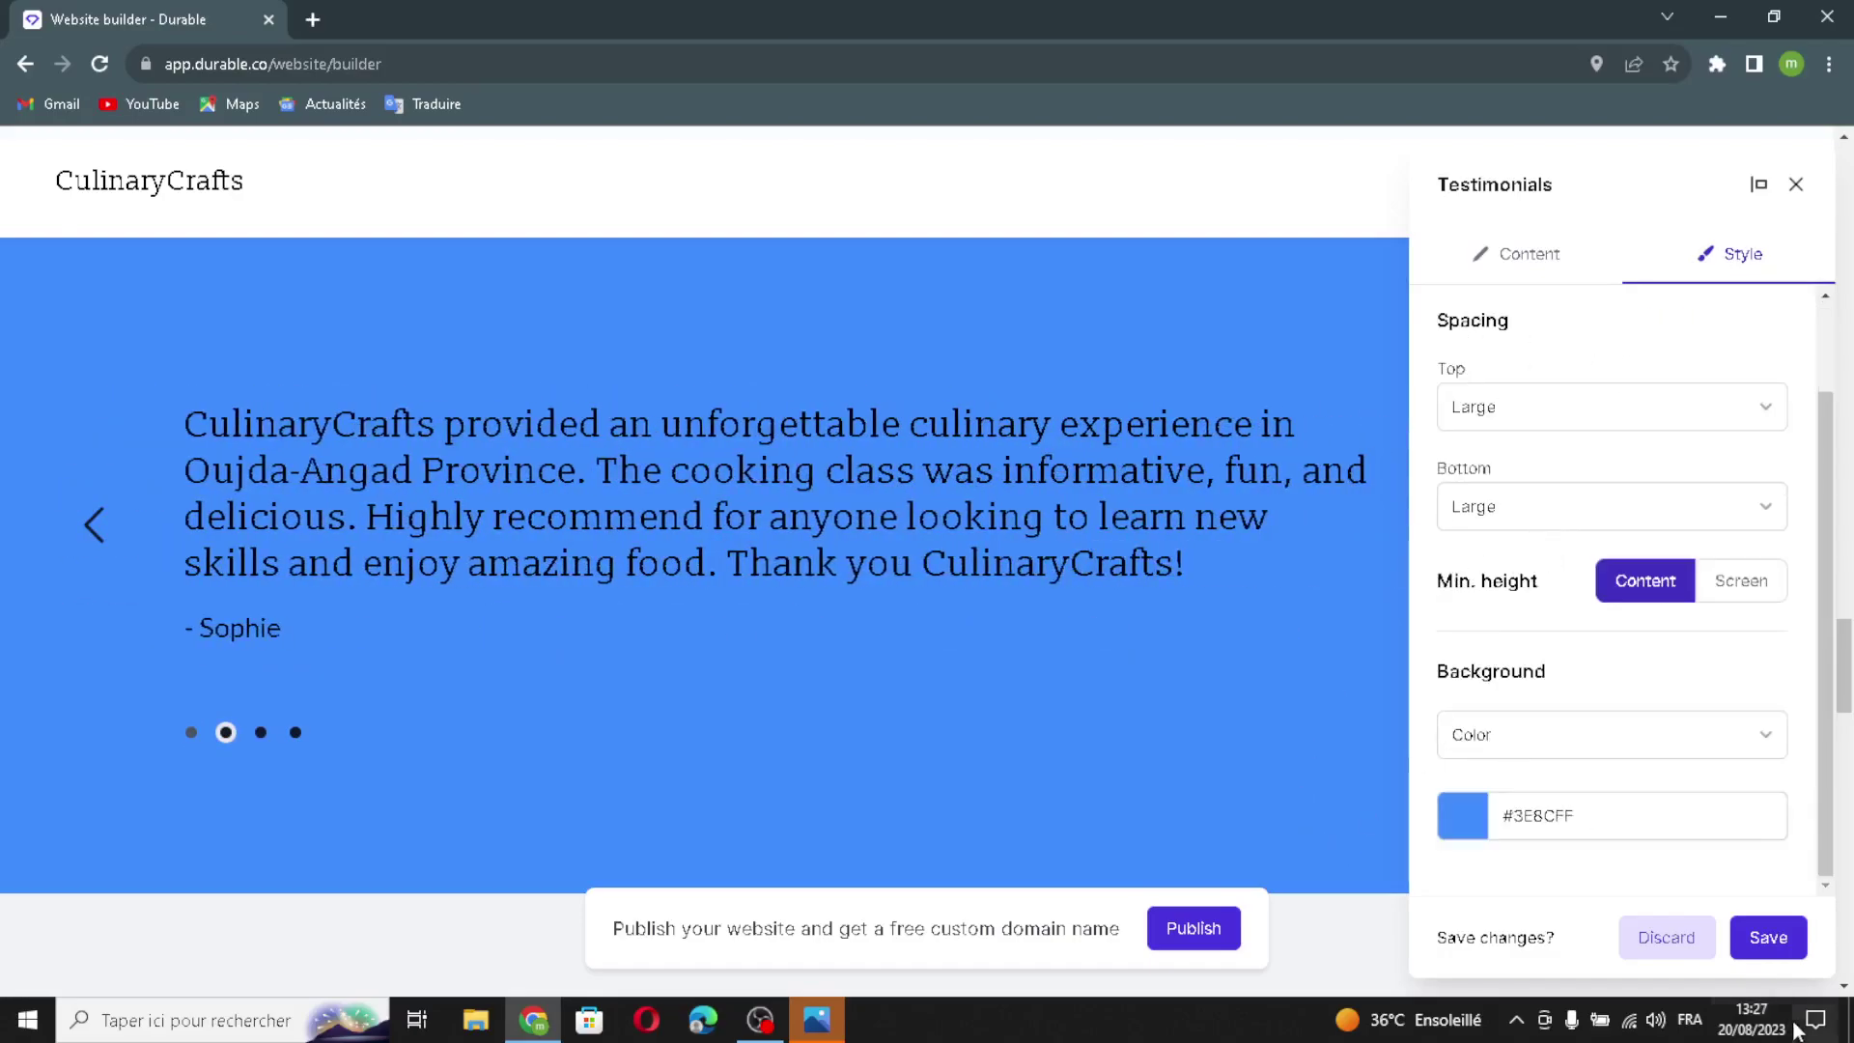
click(1774, 933)
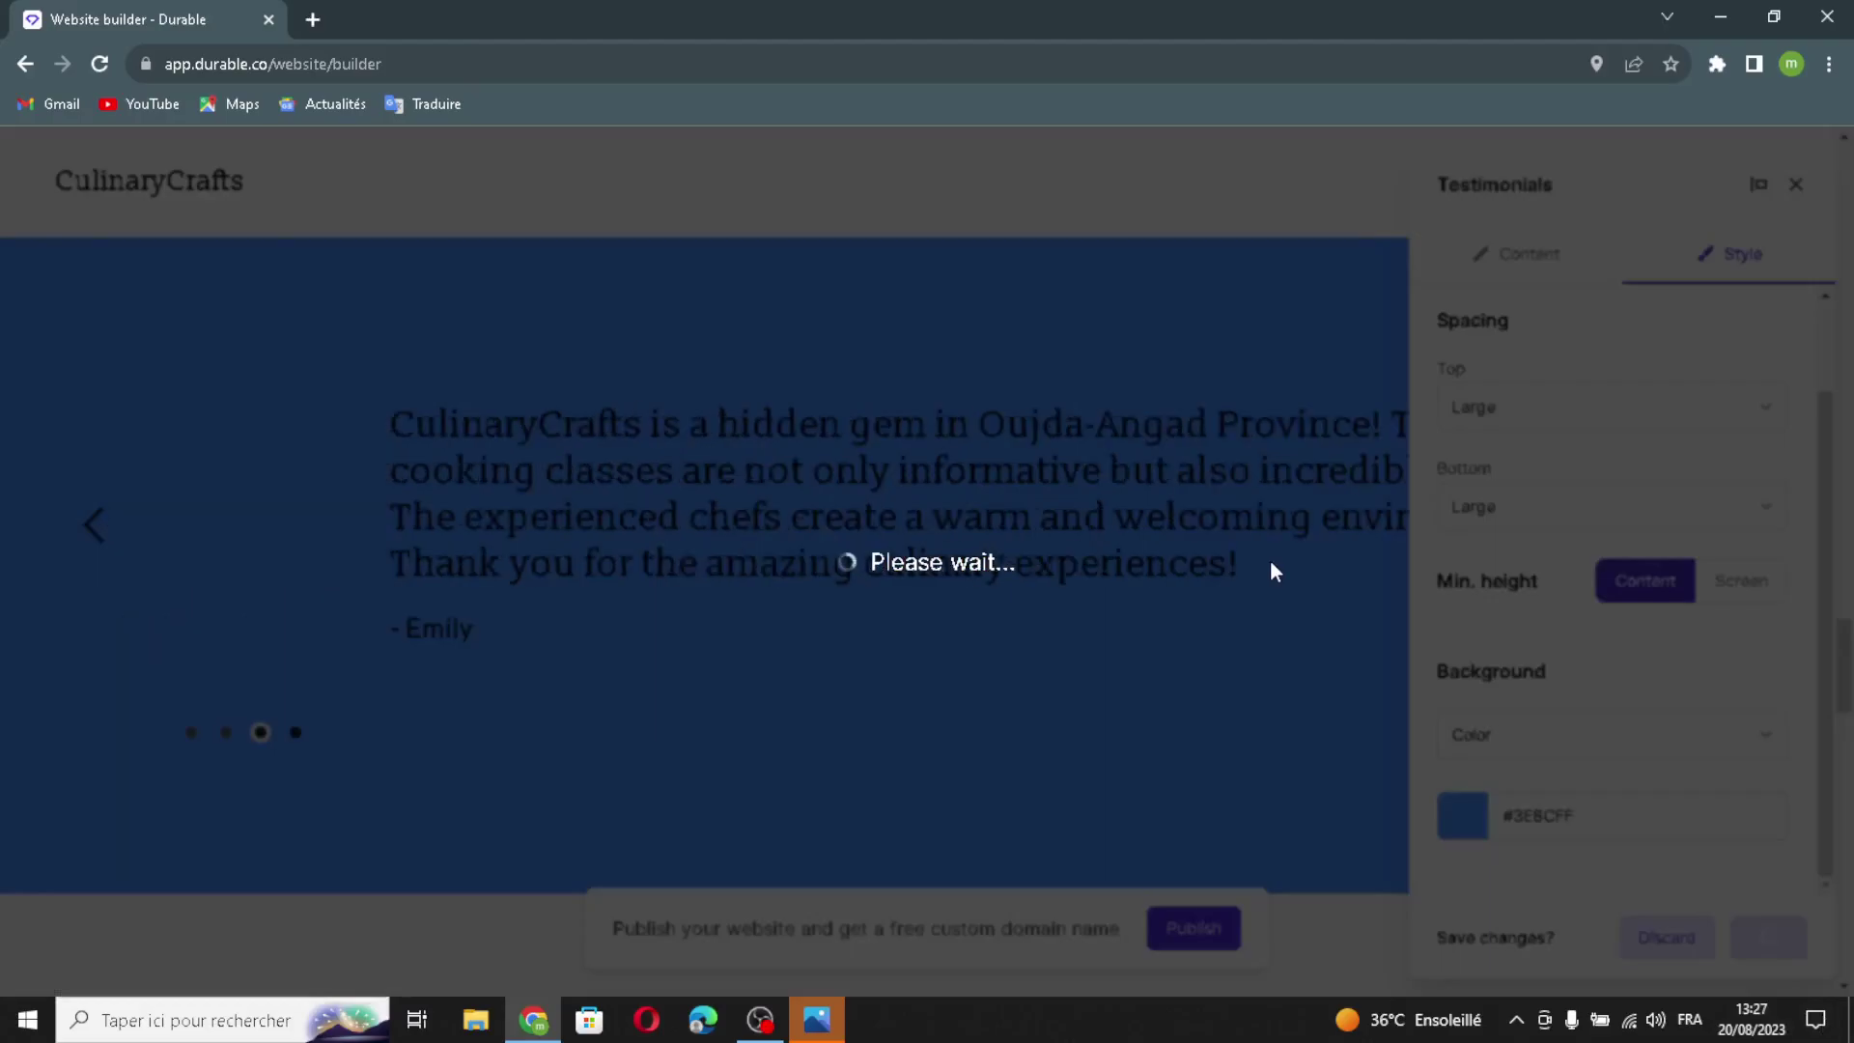
Step: Regenerate the gallery heading automatically
scroll(971, 744, down, 6)
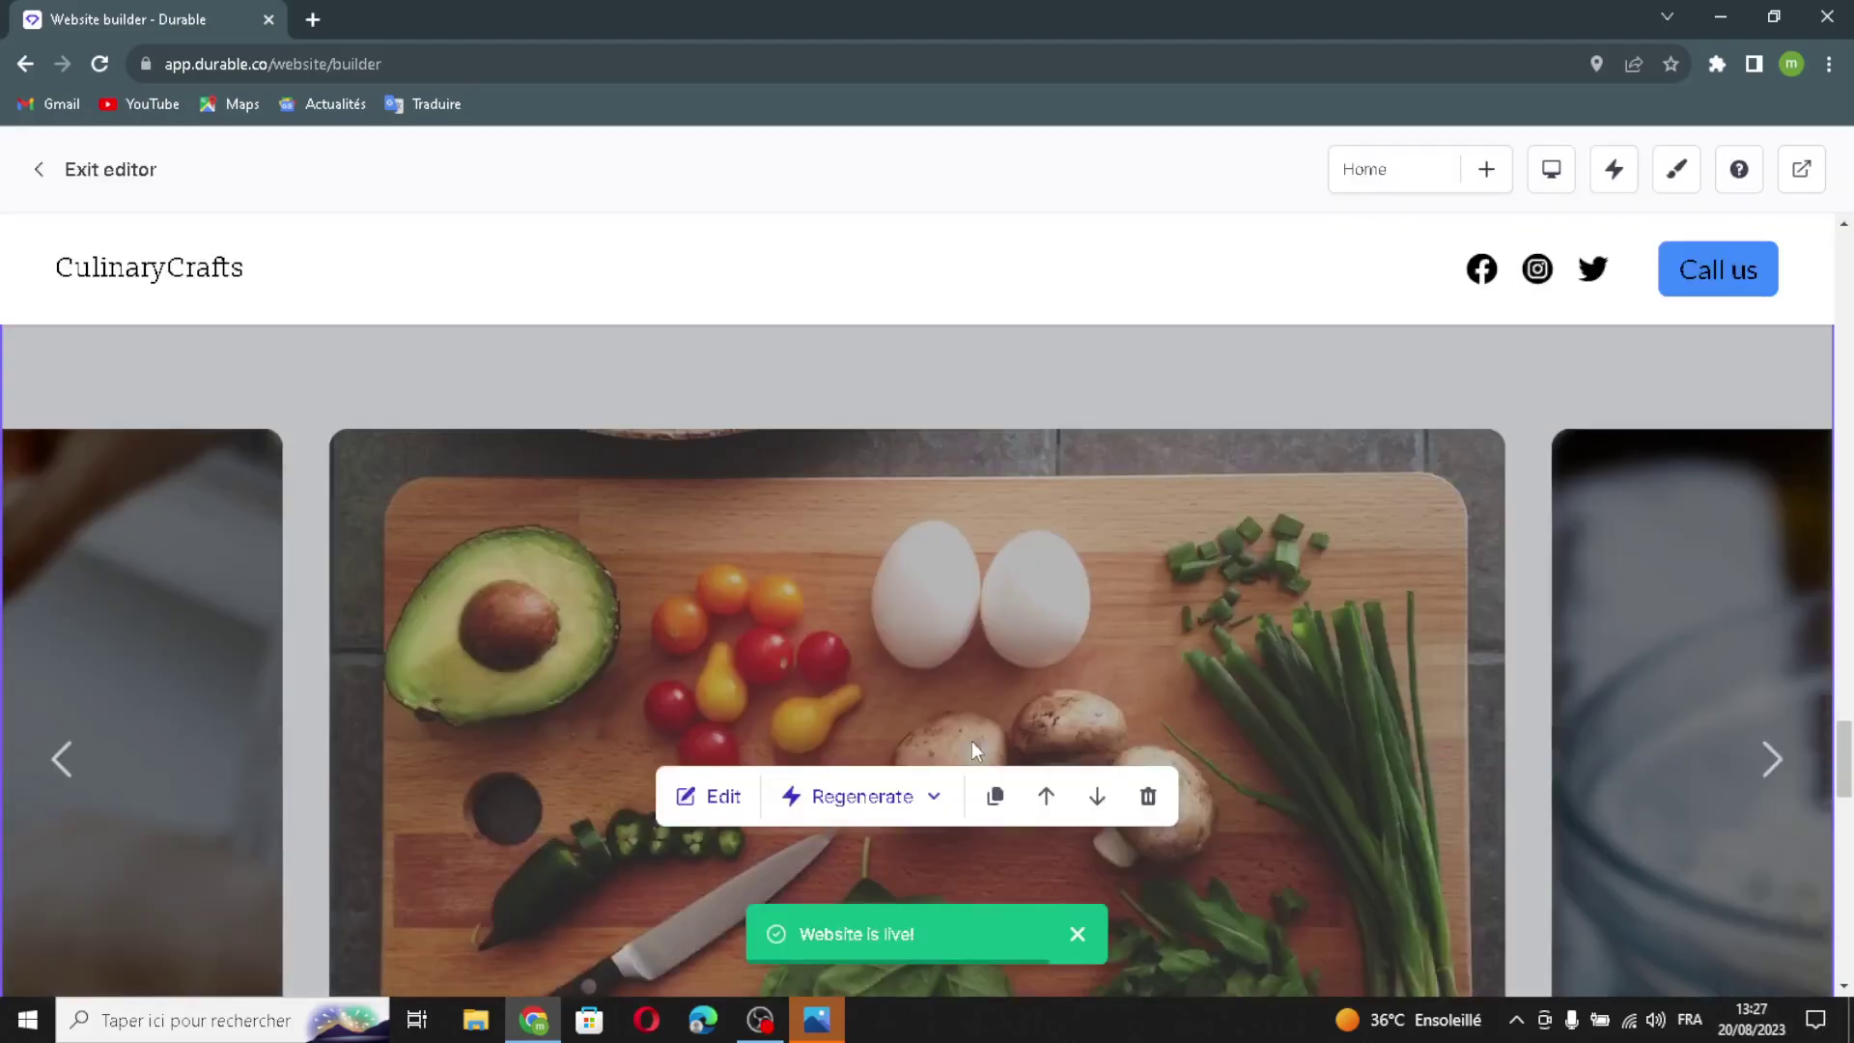
scroll(922, 749, up, 3)
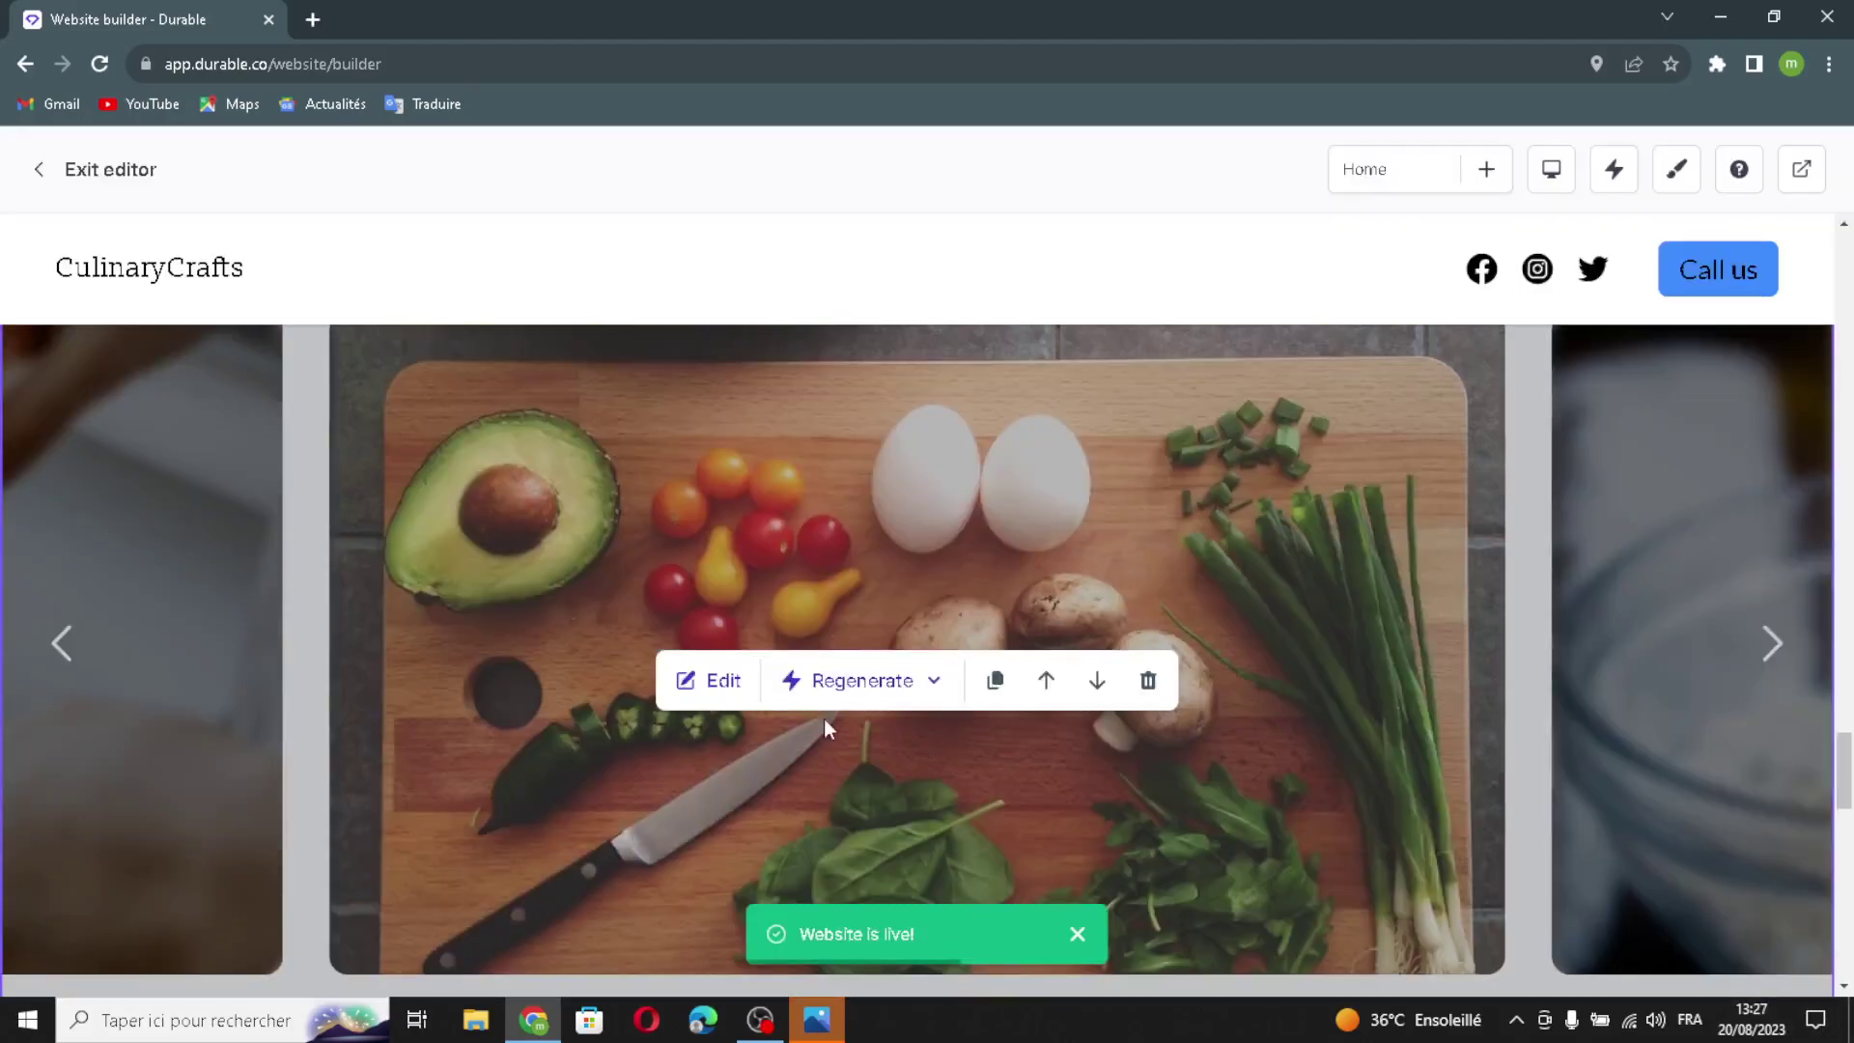
click(700, 705)
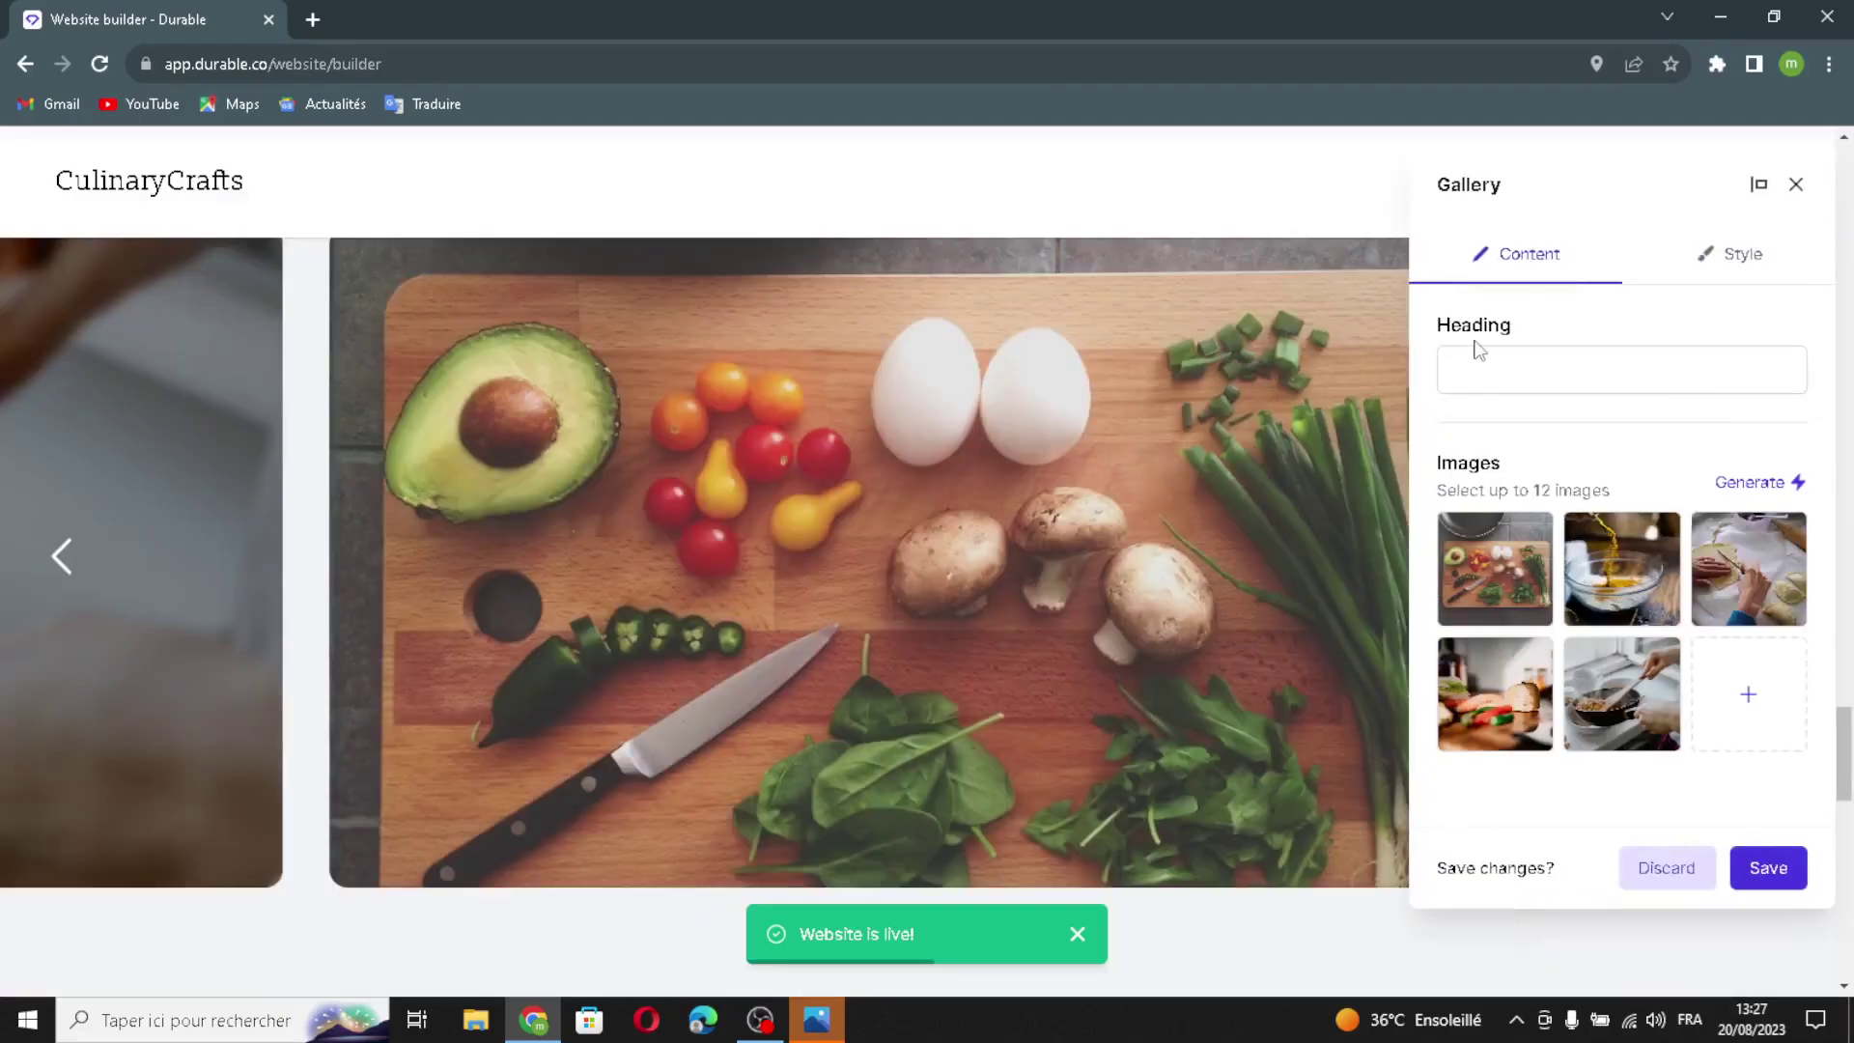
click(1475, 350)
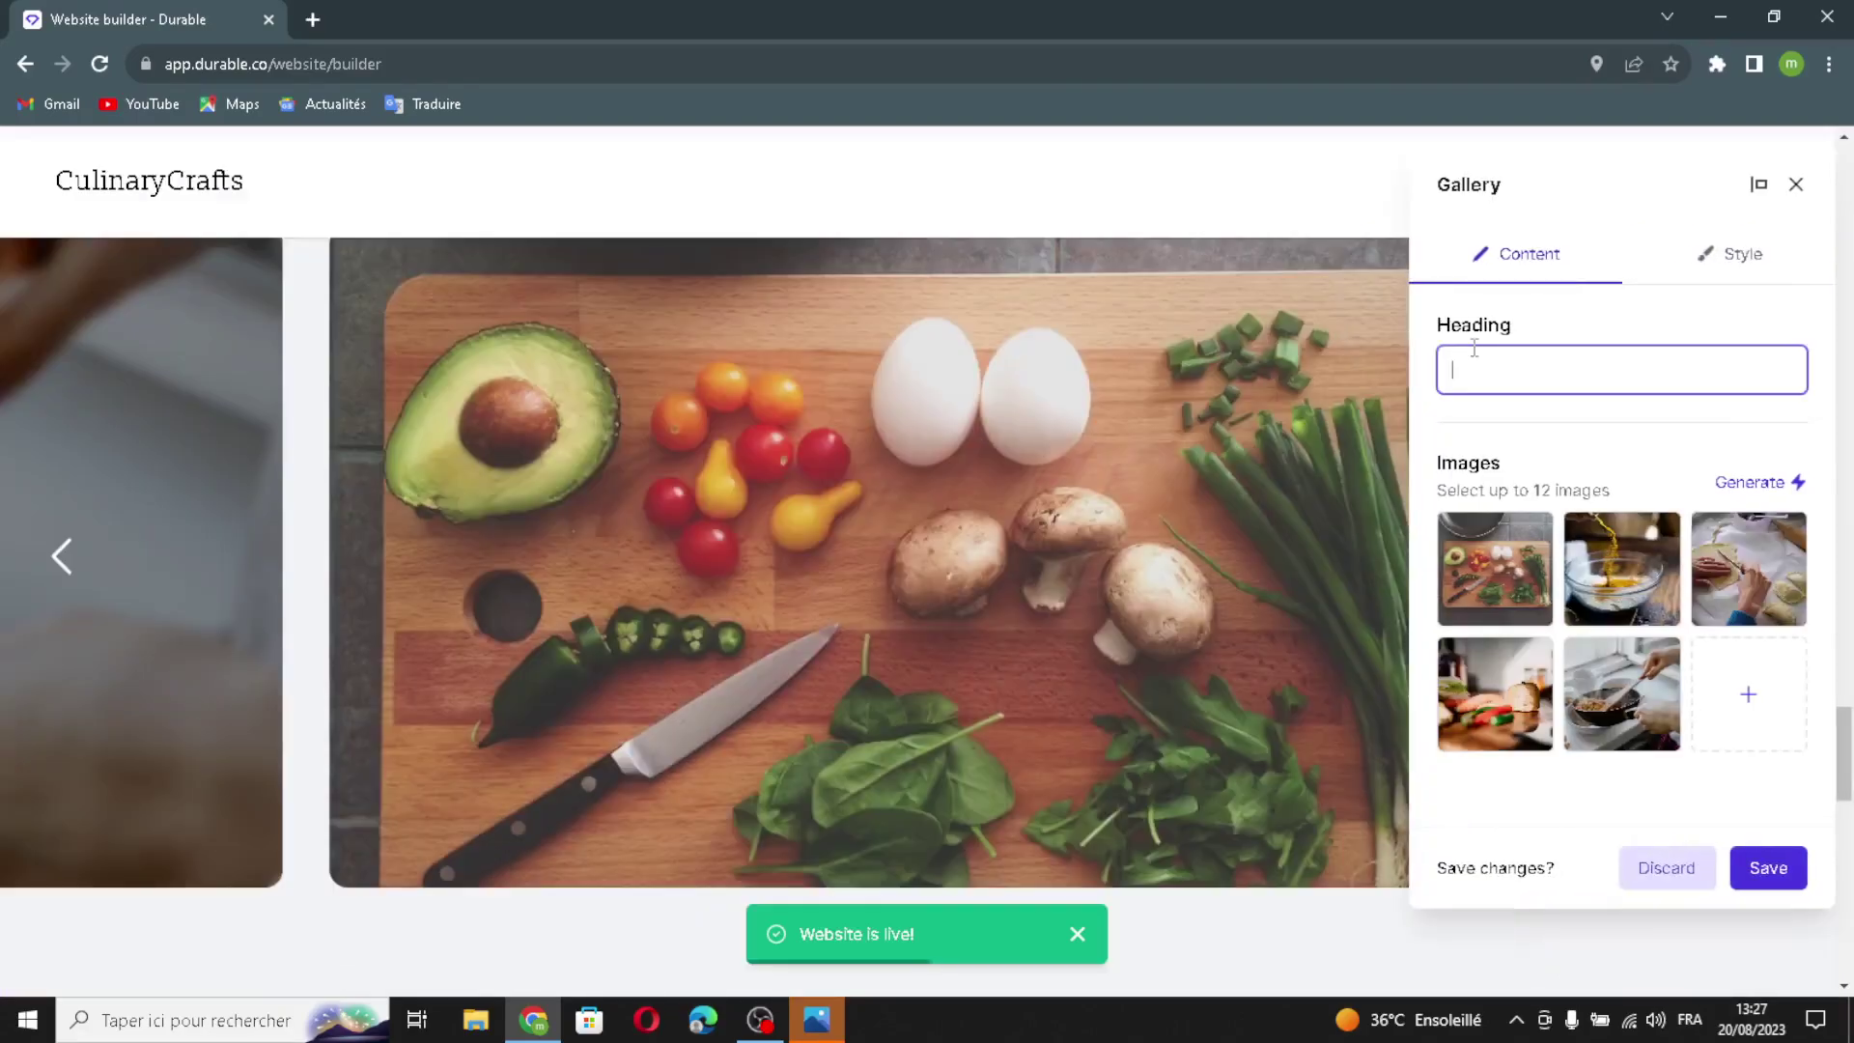
click(1728, 488)
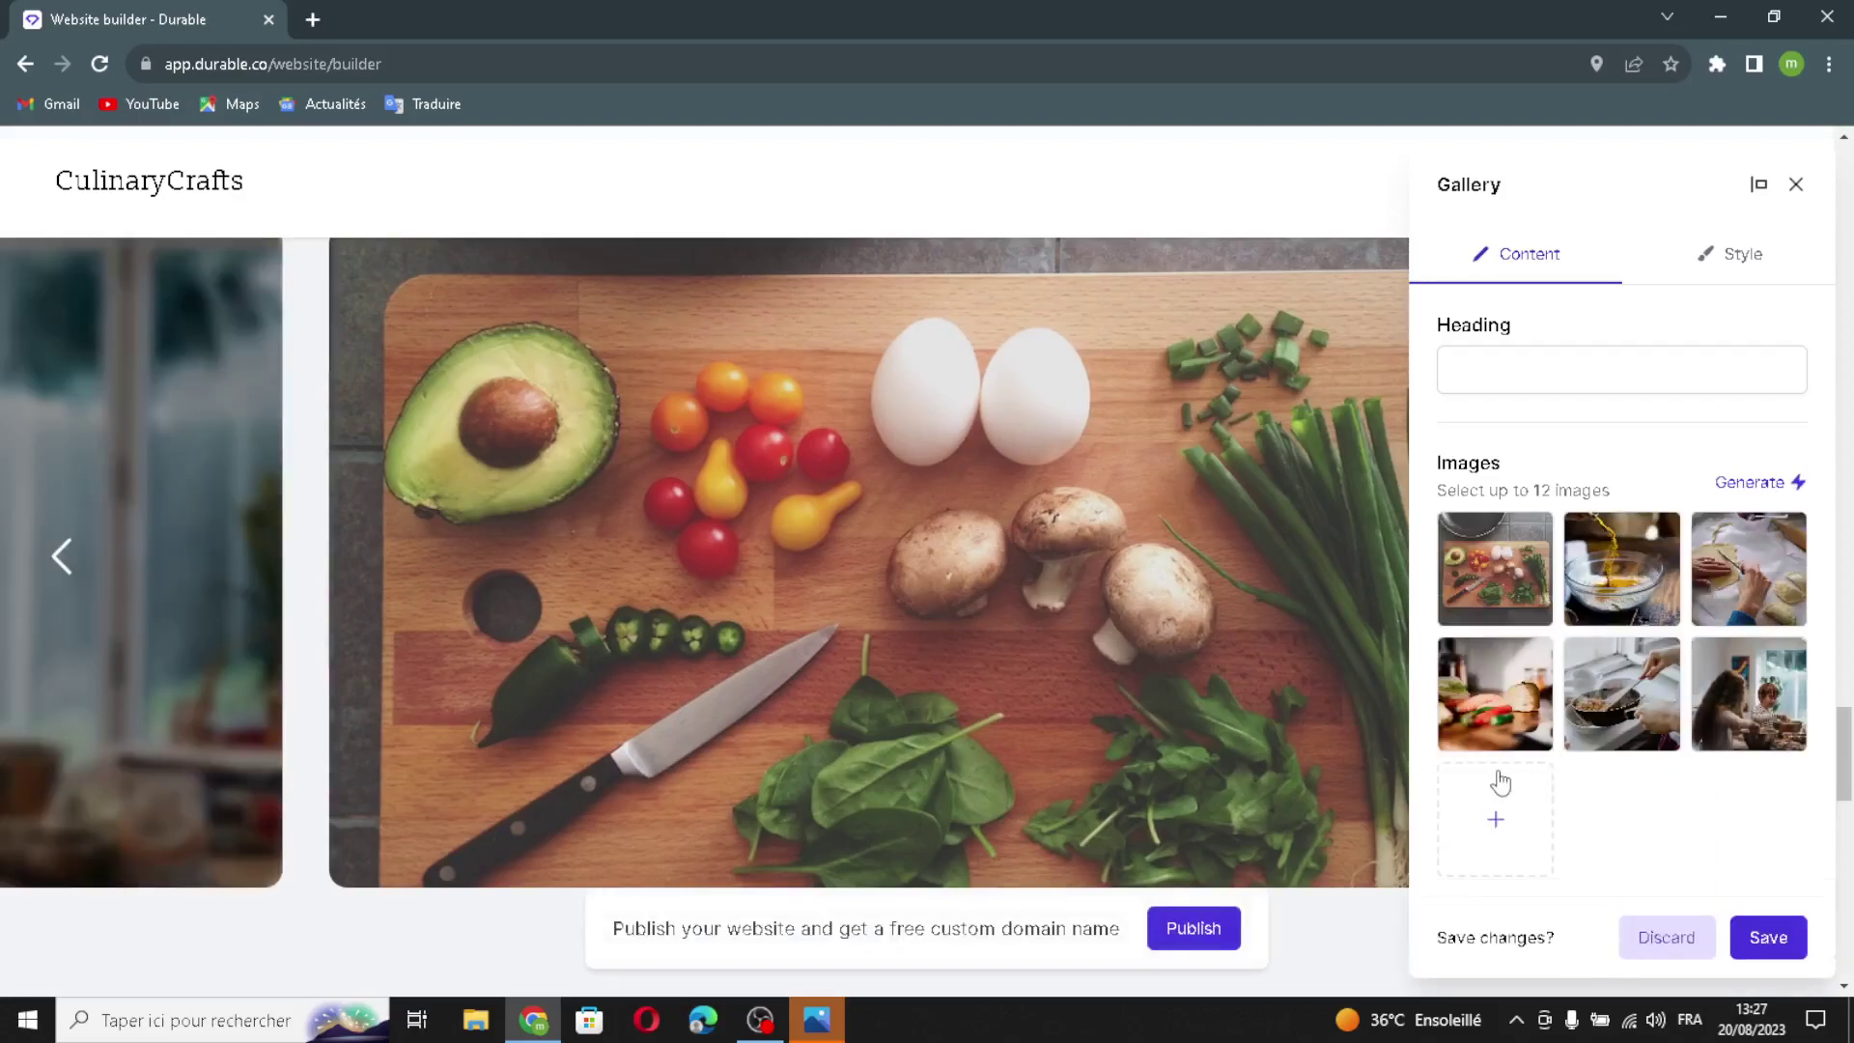
Step: Insert the Shutterstock photo of salad tossed in a bowl and save the gallery
click(1496, 801)
click(740, 262)
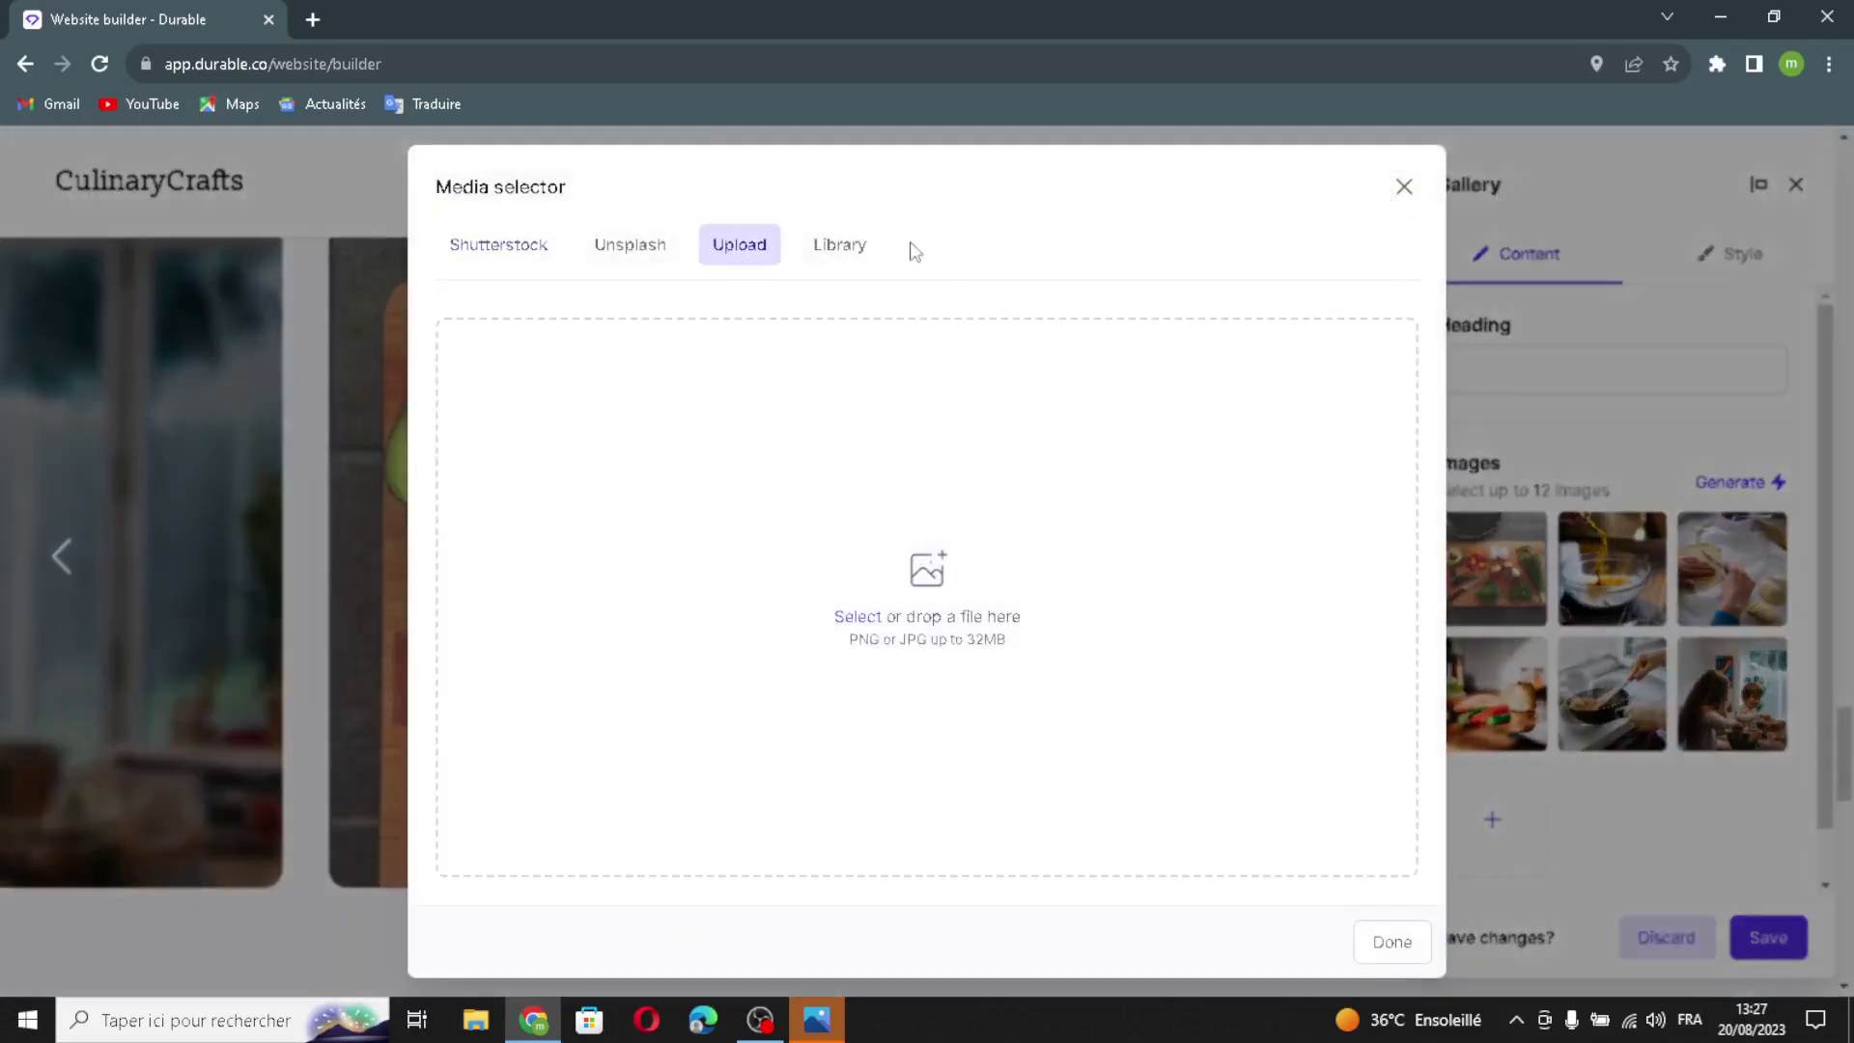
click(841, 256)
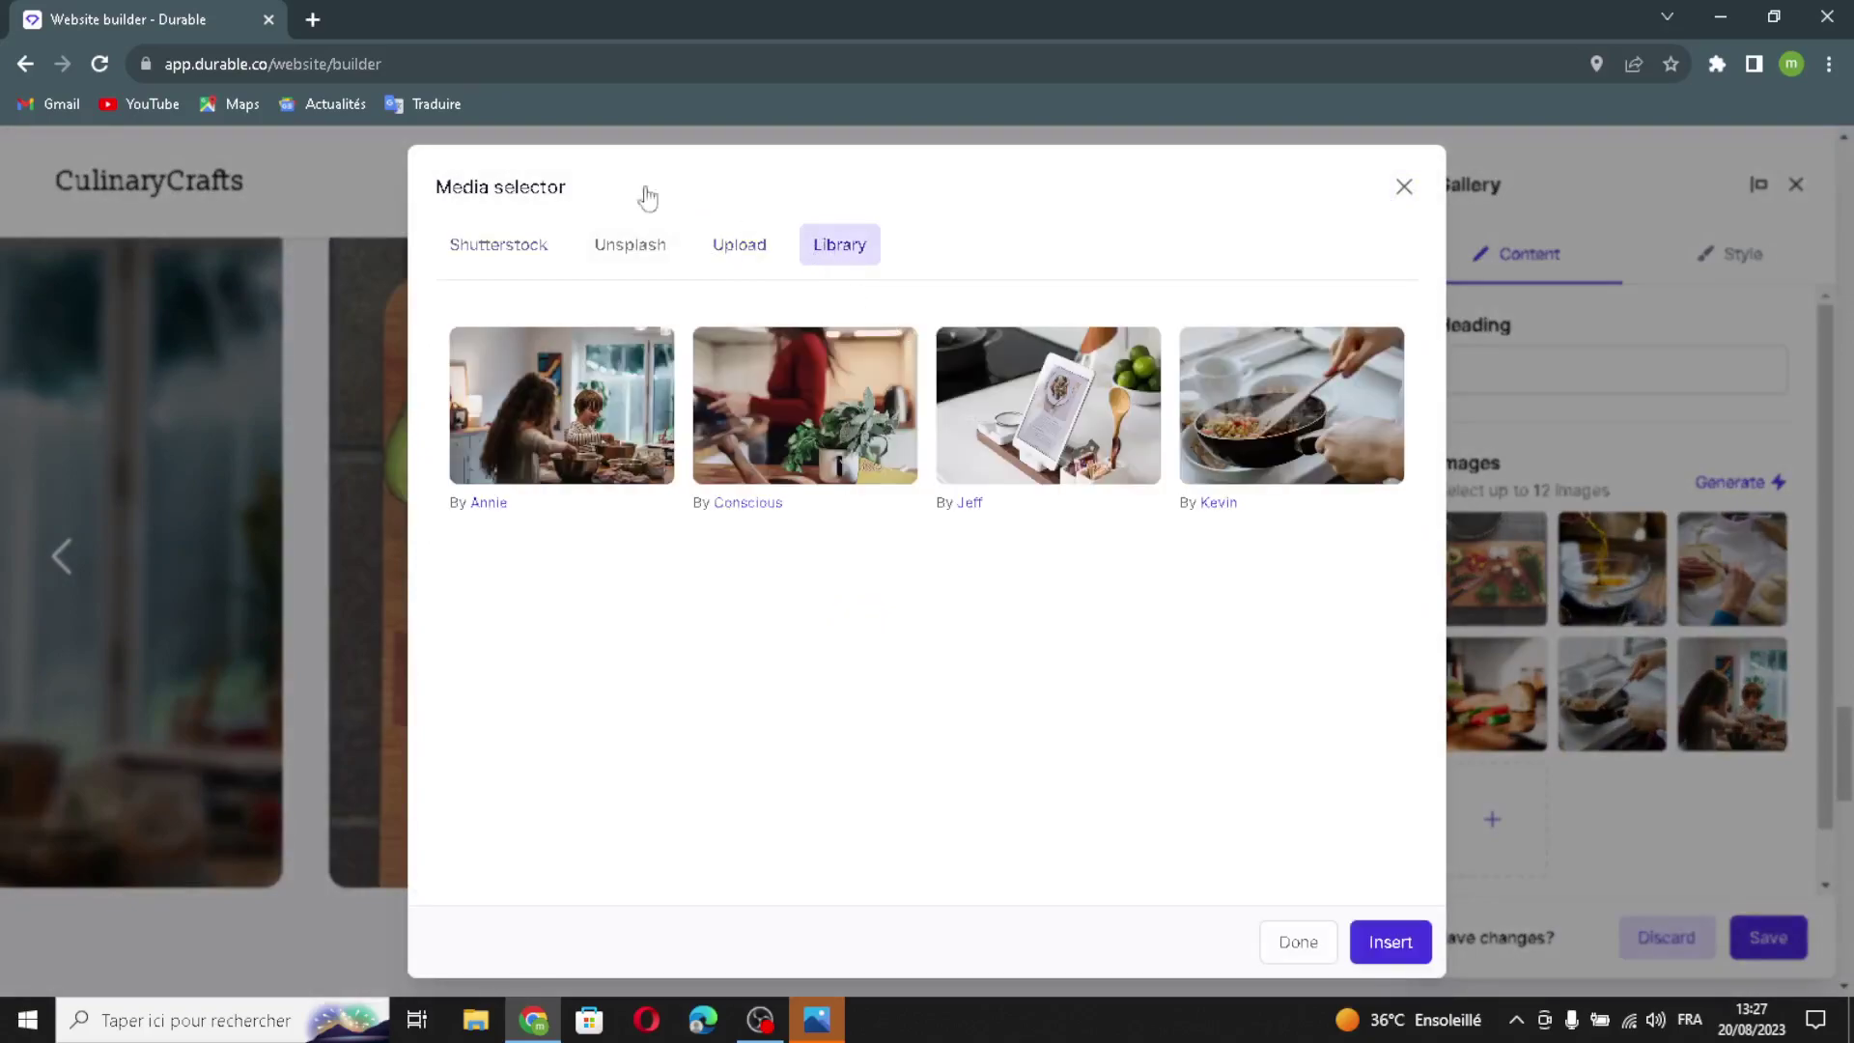
click(509, 248)
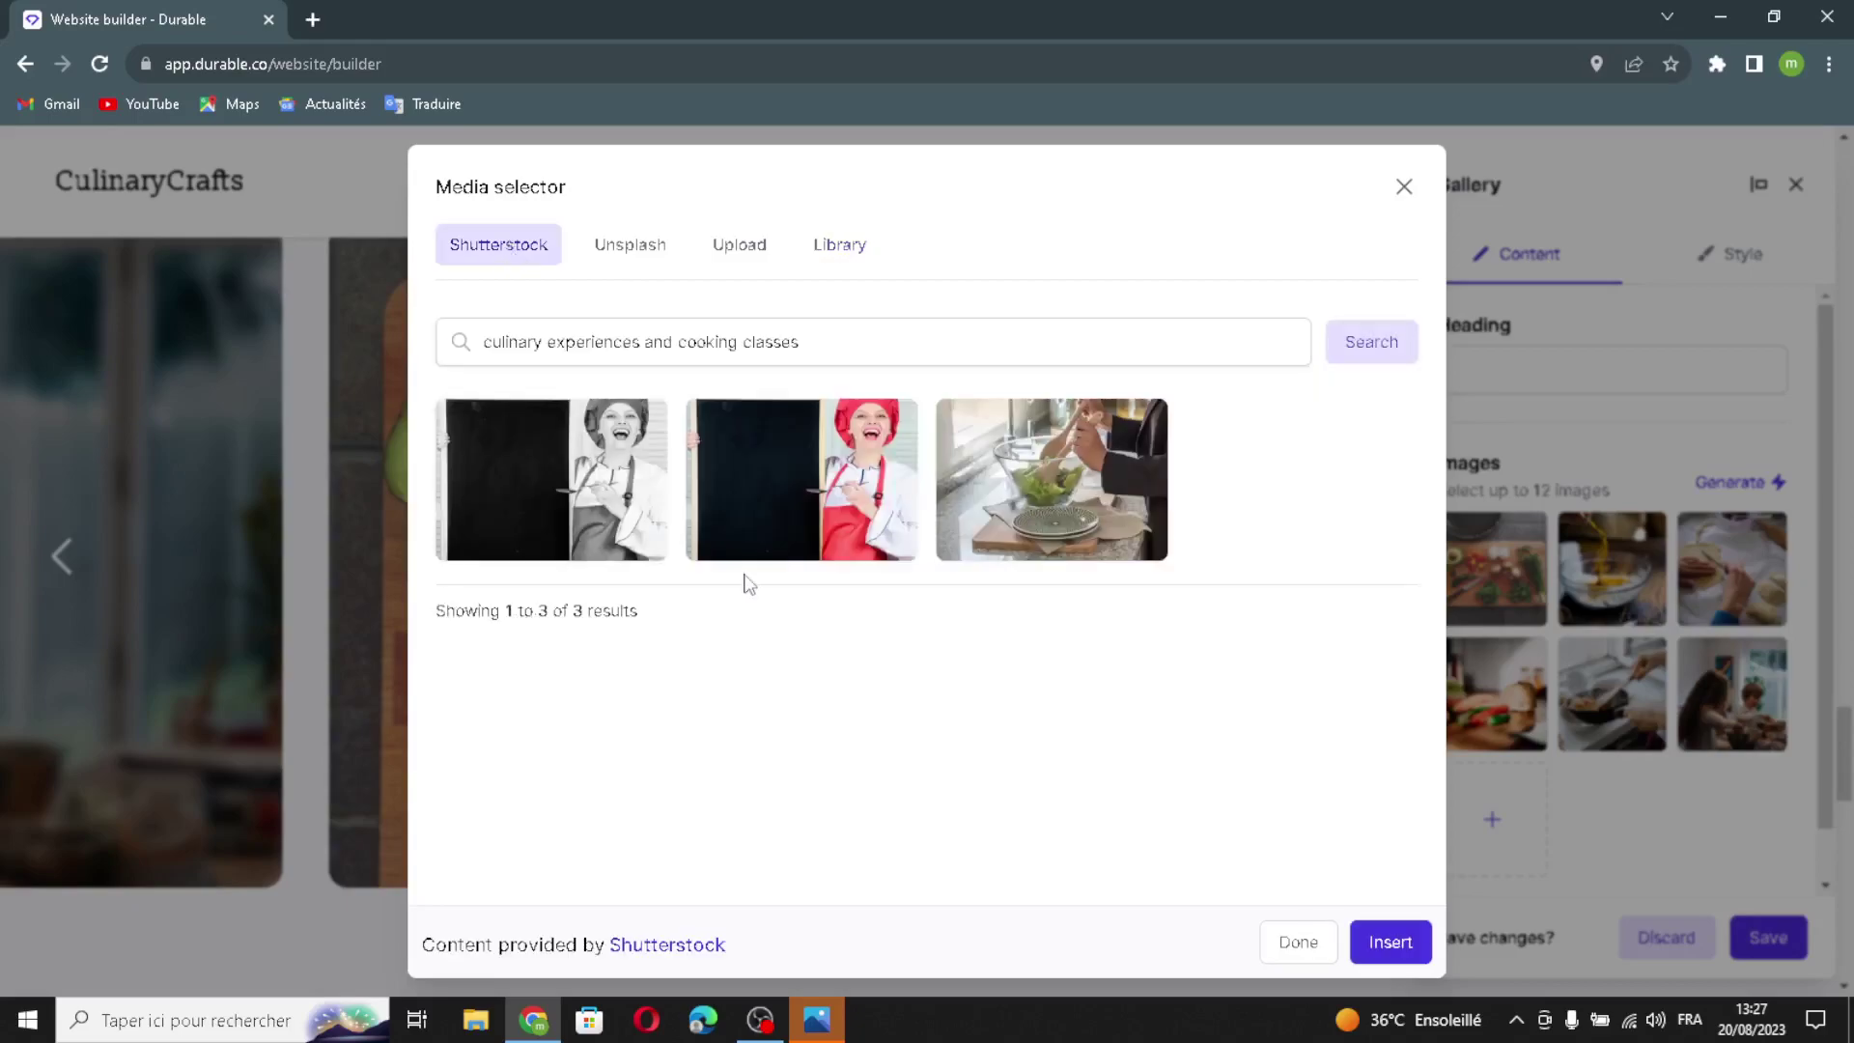
click(947, 446)
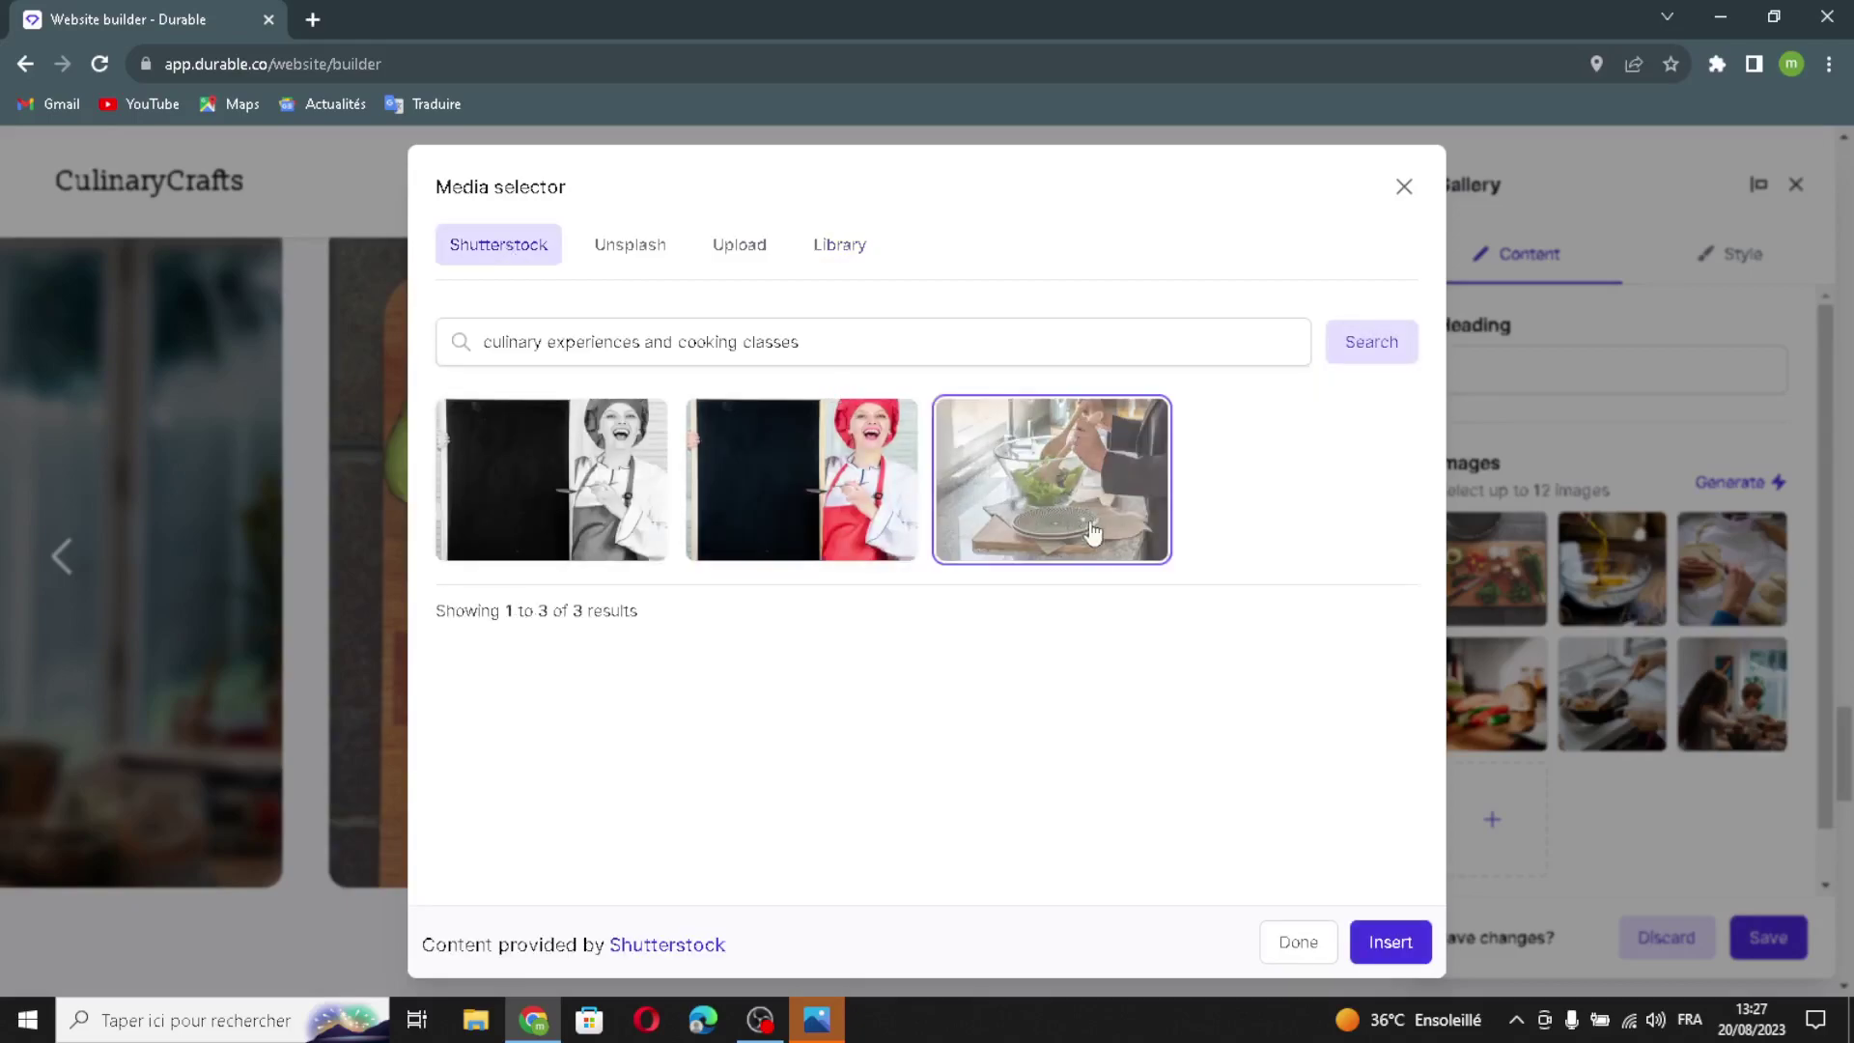
click(1384, 947)
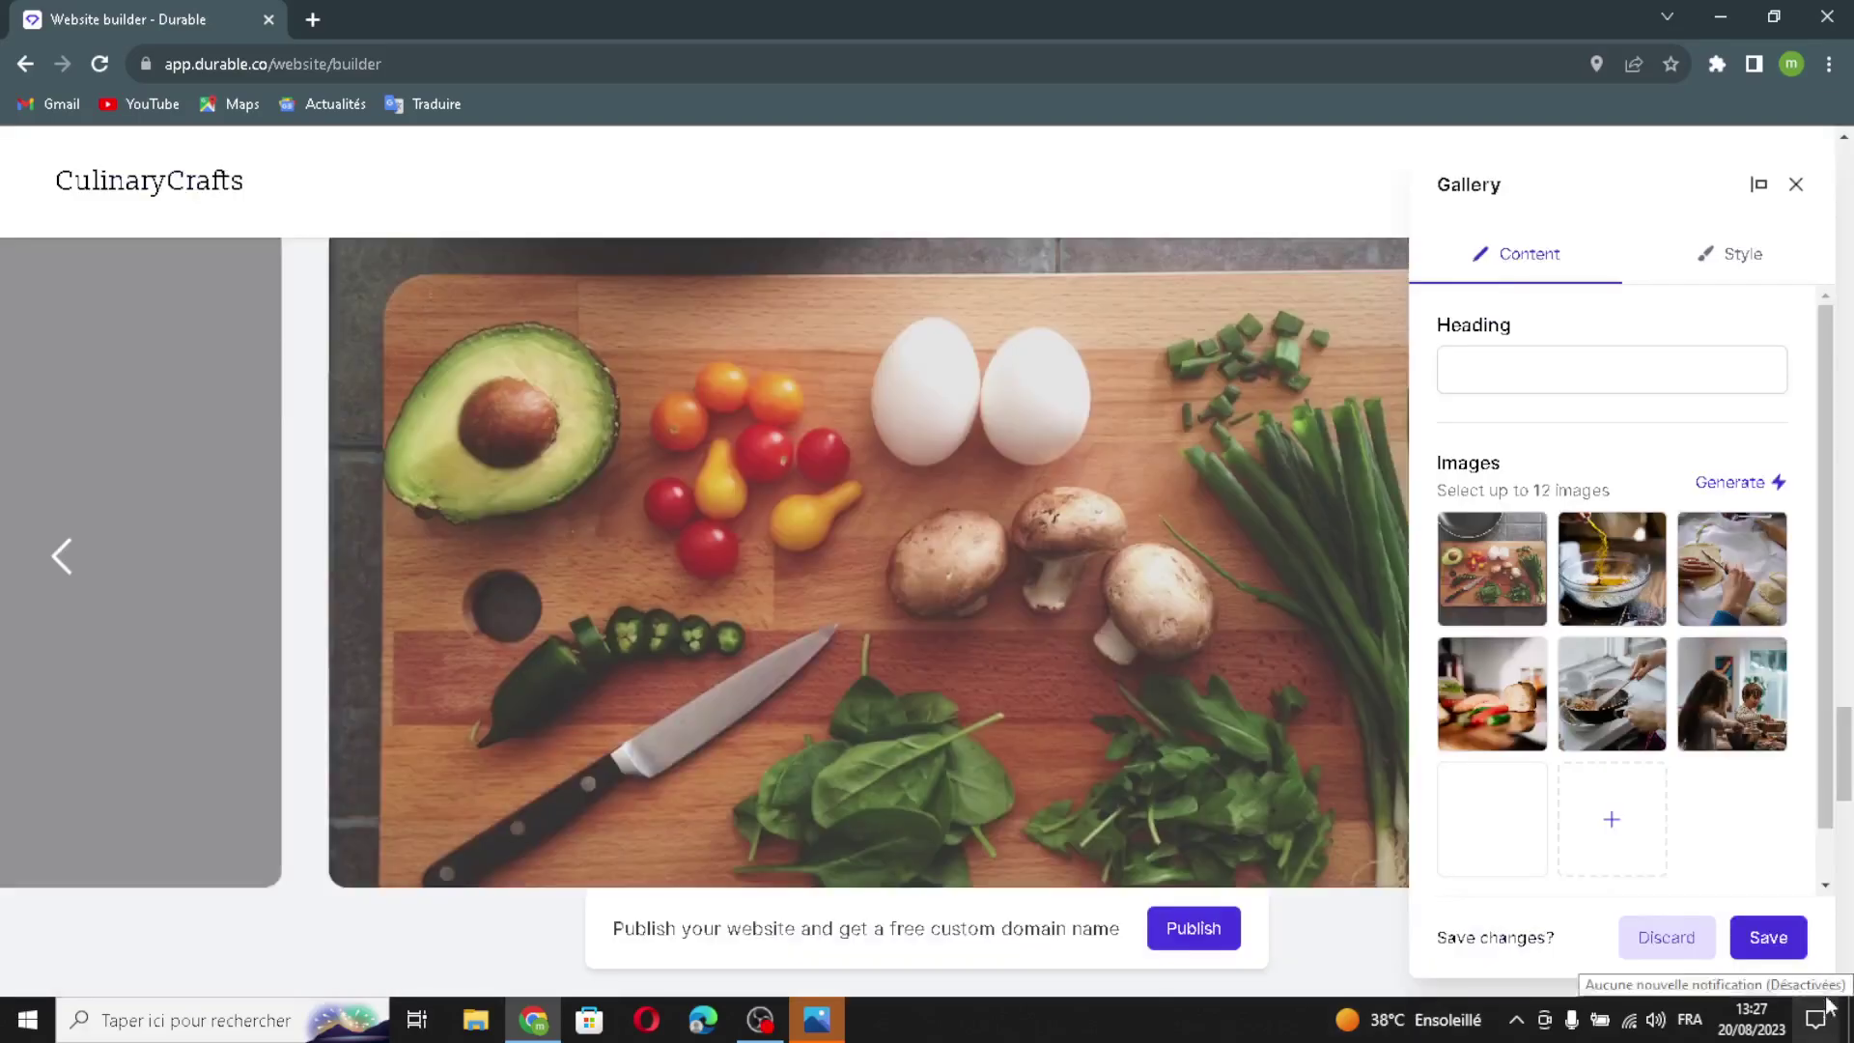
click(1768, 938)
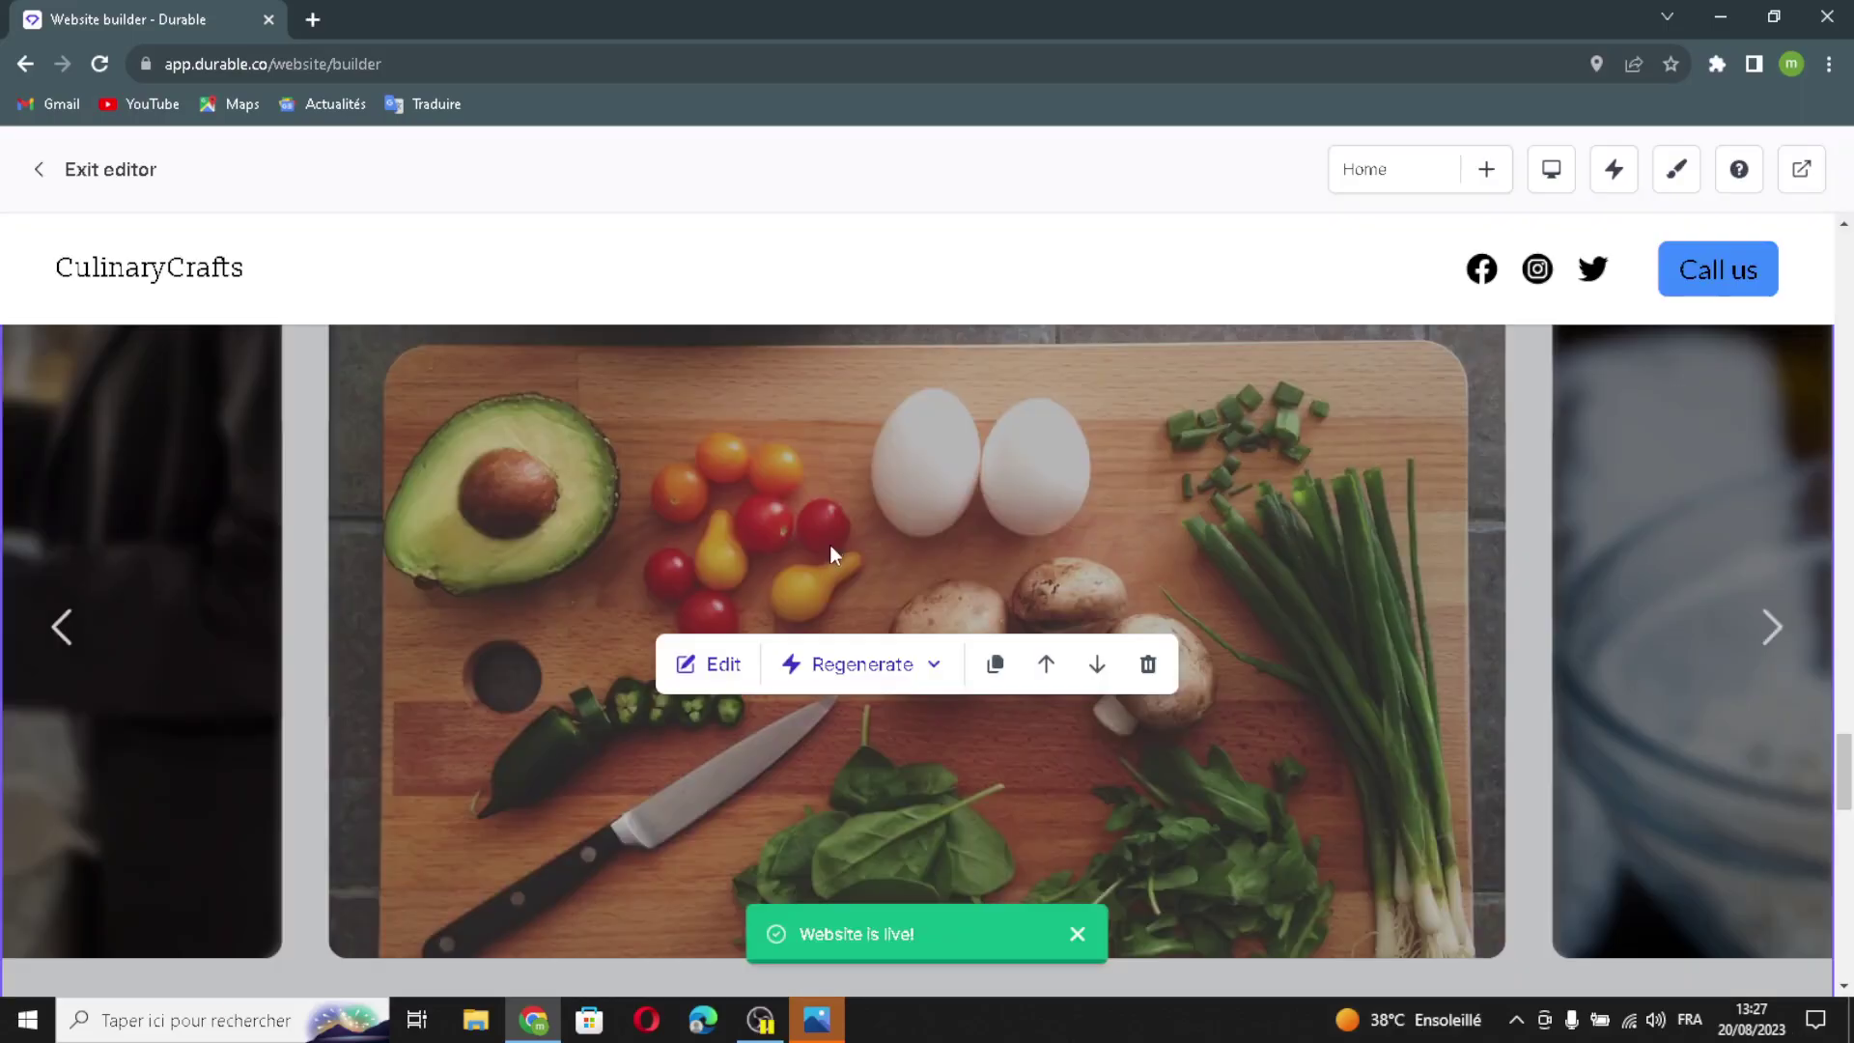
Step: Open the Location section for editing and dismiss the empty additional text field dialog
scroll(828, 550, down, 10)
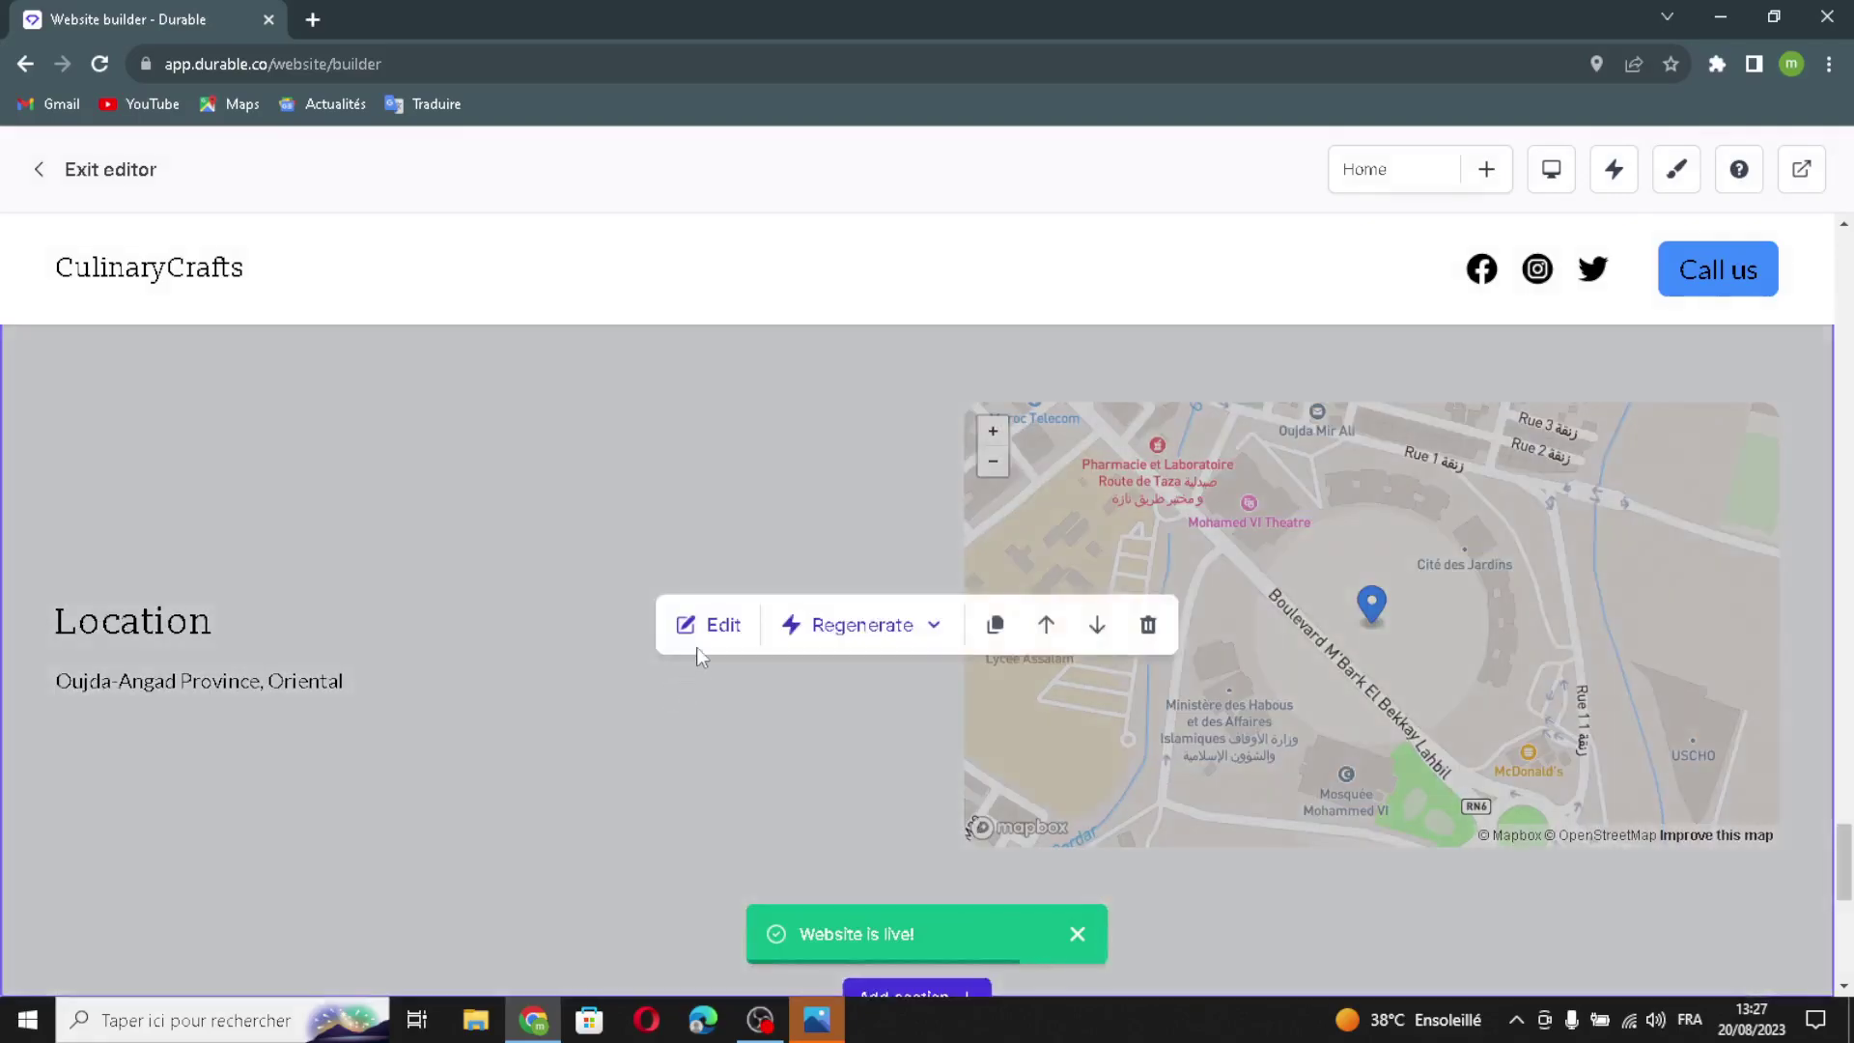
click(712, 624)
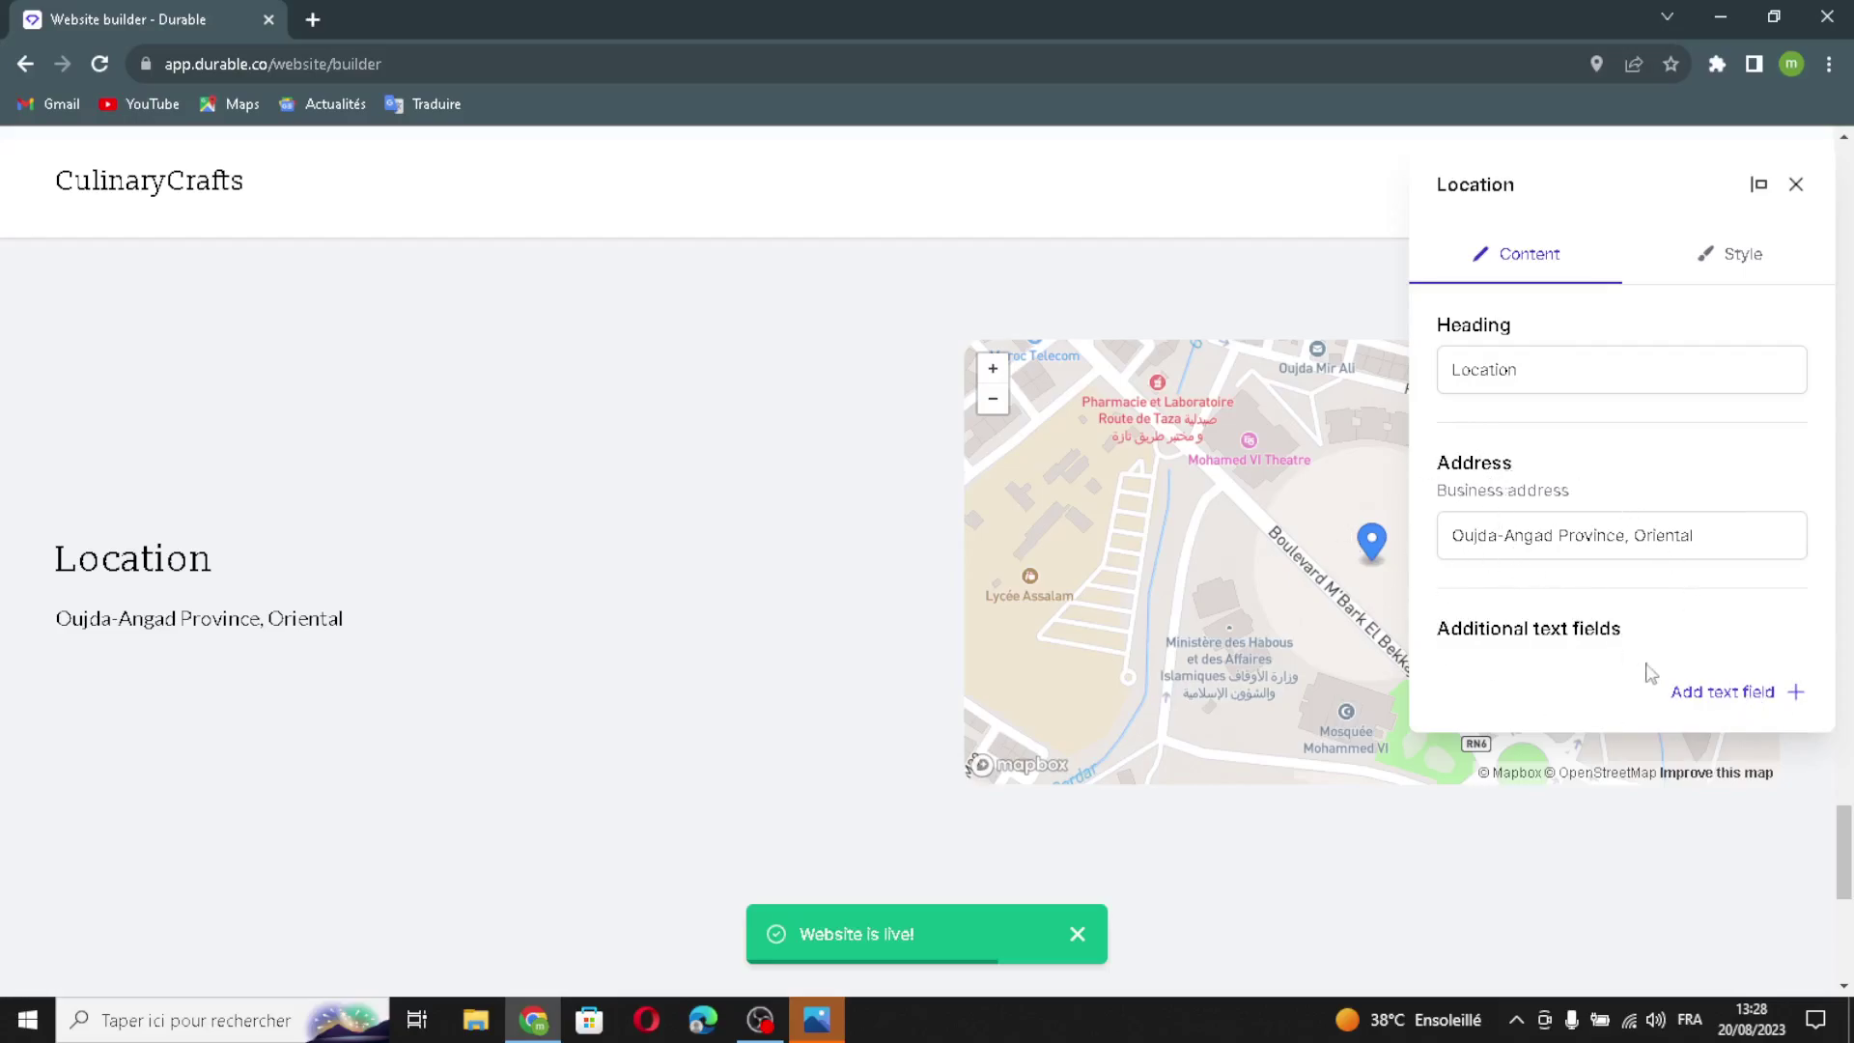
click(1753, 694)
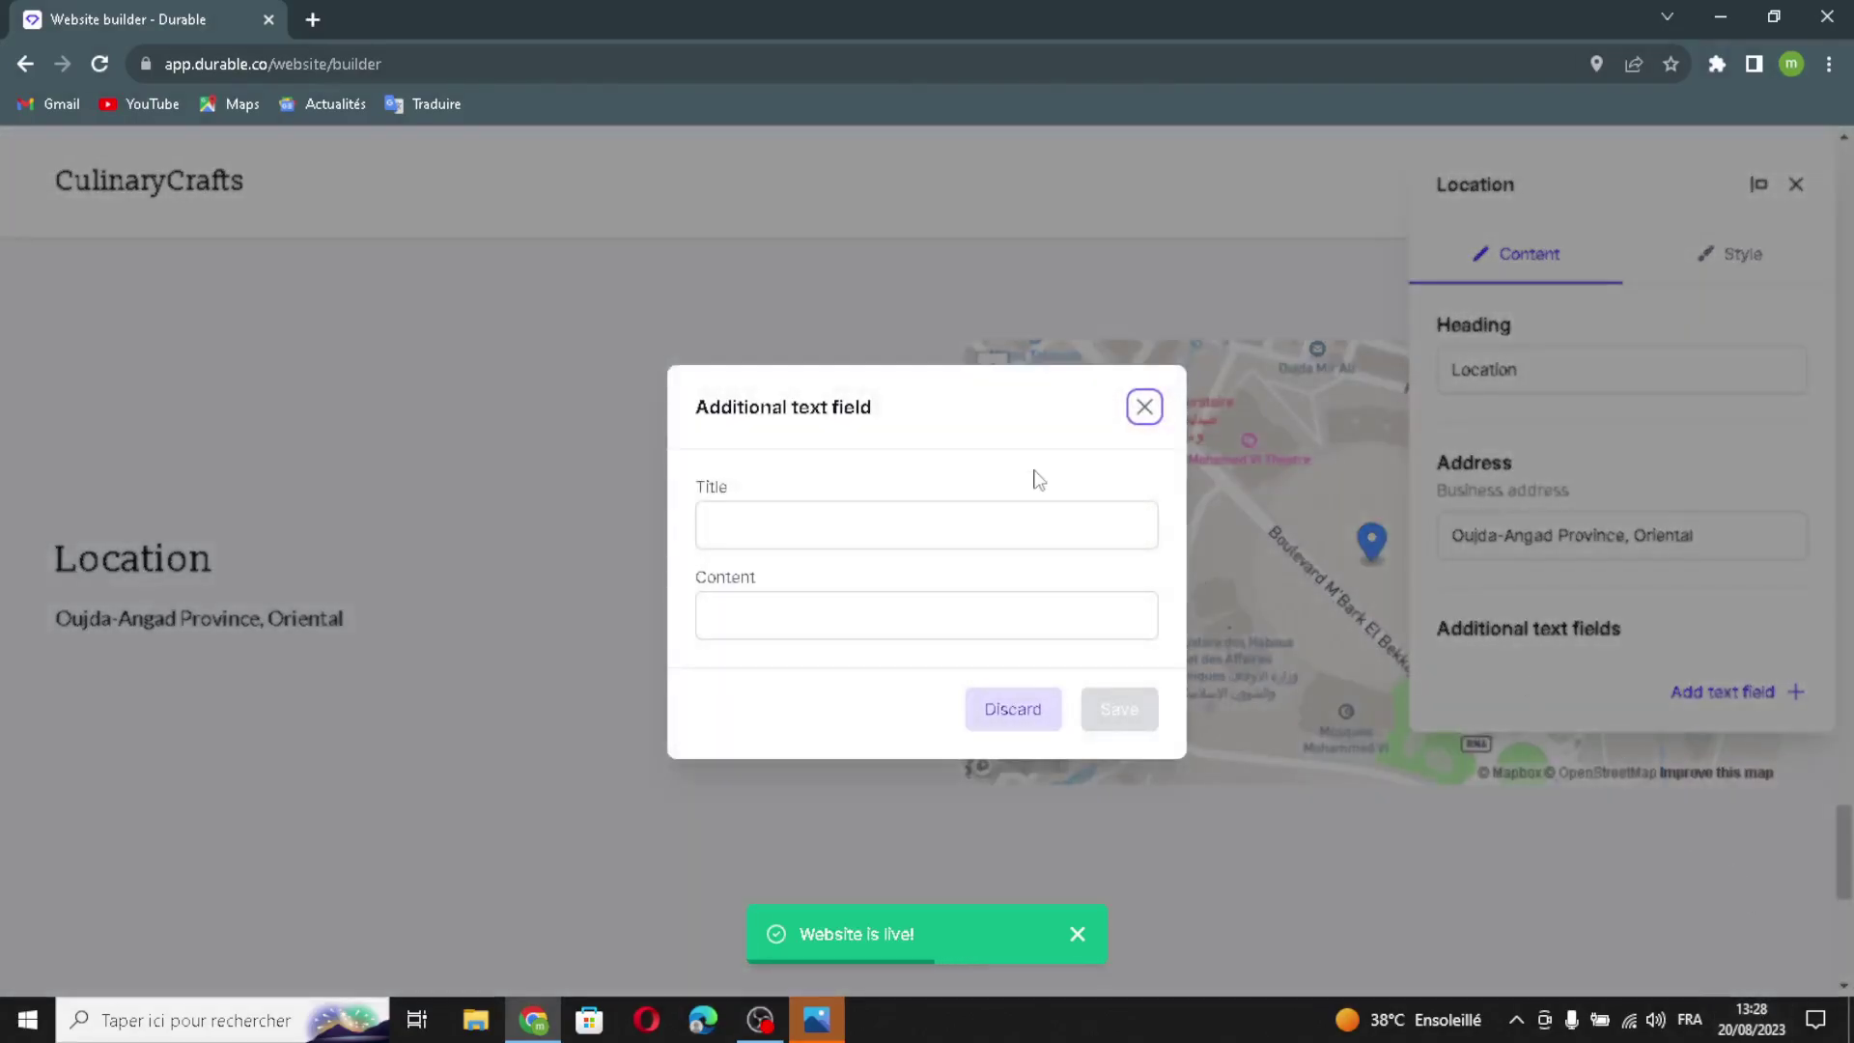
click(1721, 275)
Step: Review the Location style settings, keeping the Inline map type and Streets theme
click(1738, 256)
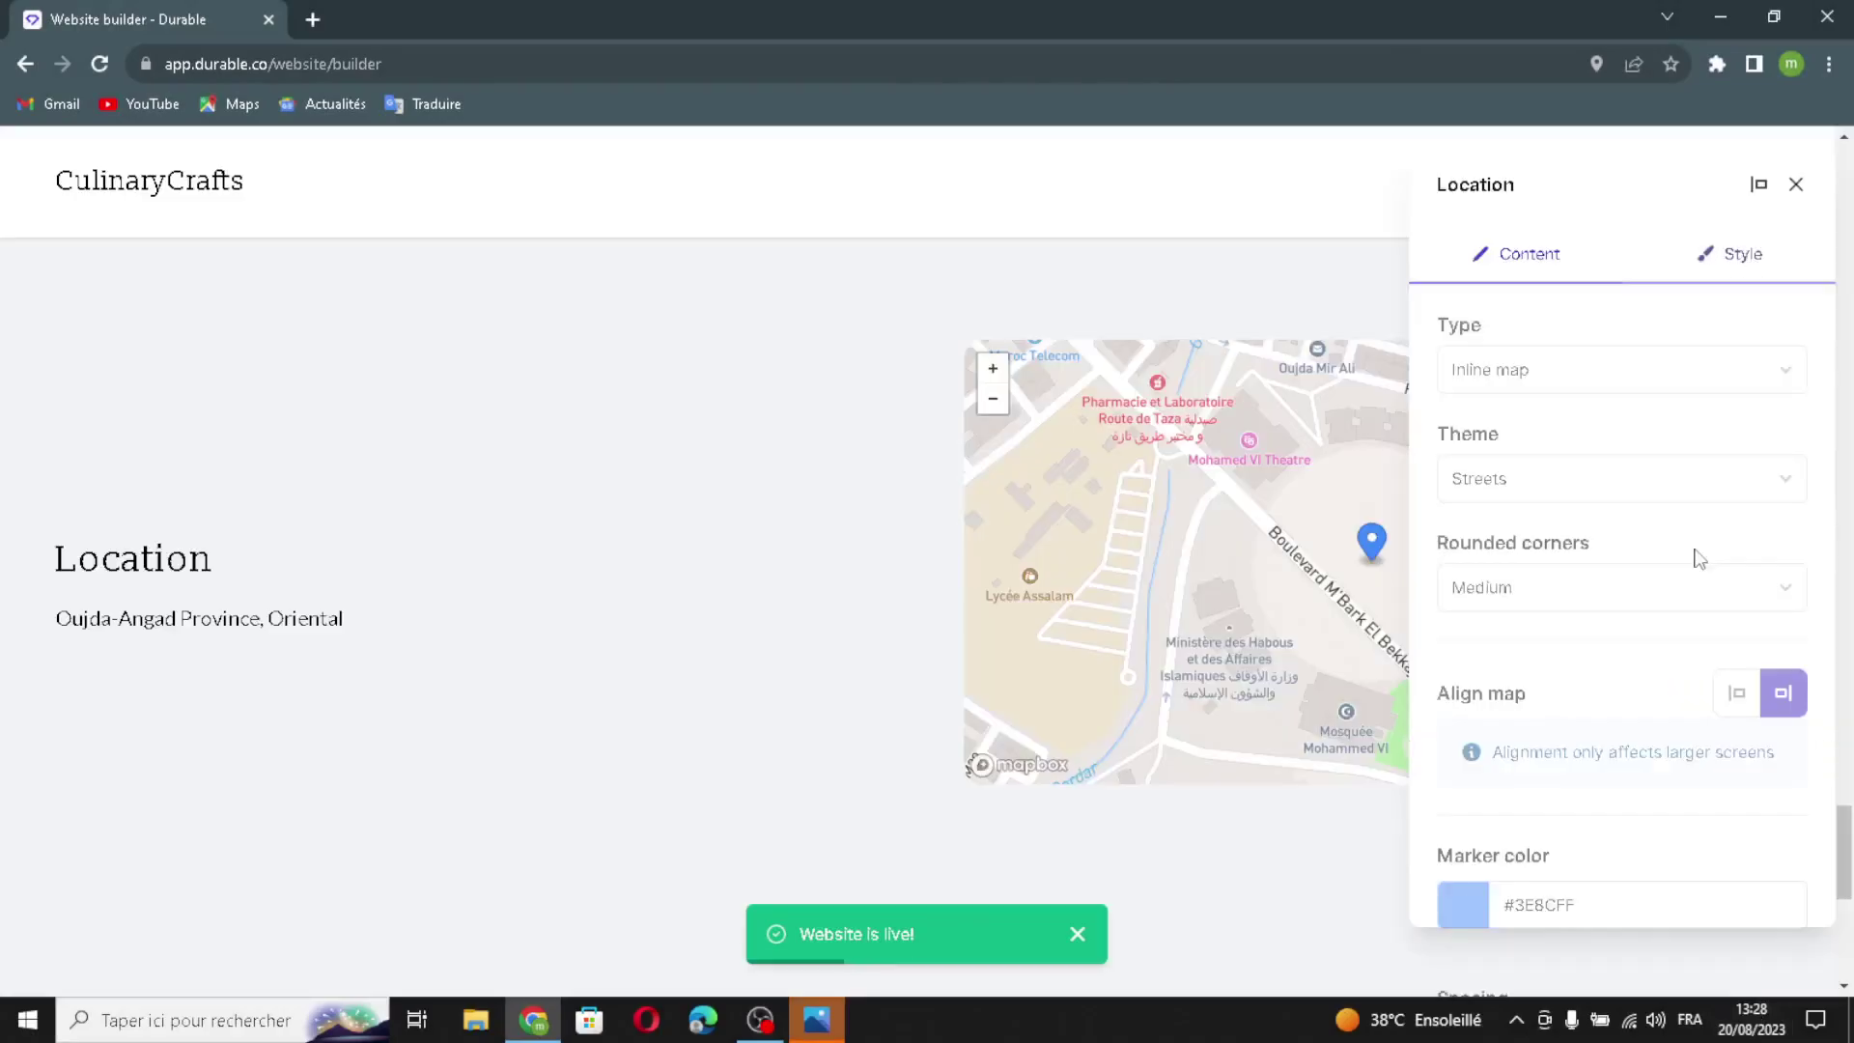
click(1560, 384)
click(1559, 384)
click(1485, 494)
click(1526, 530)
Step: Close the Location settings unchanged and scroll down to the Contact Us Today form
scroll(1554, 644, down, 3)
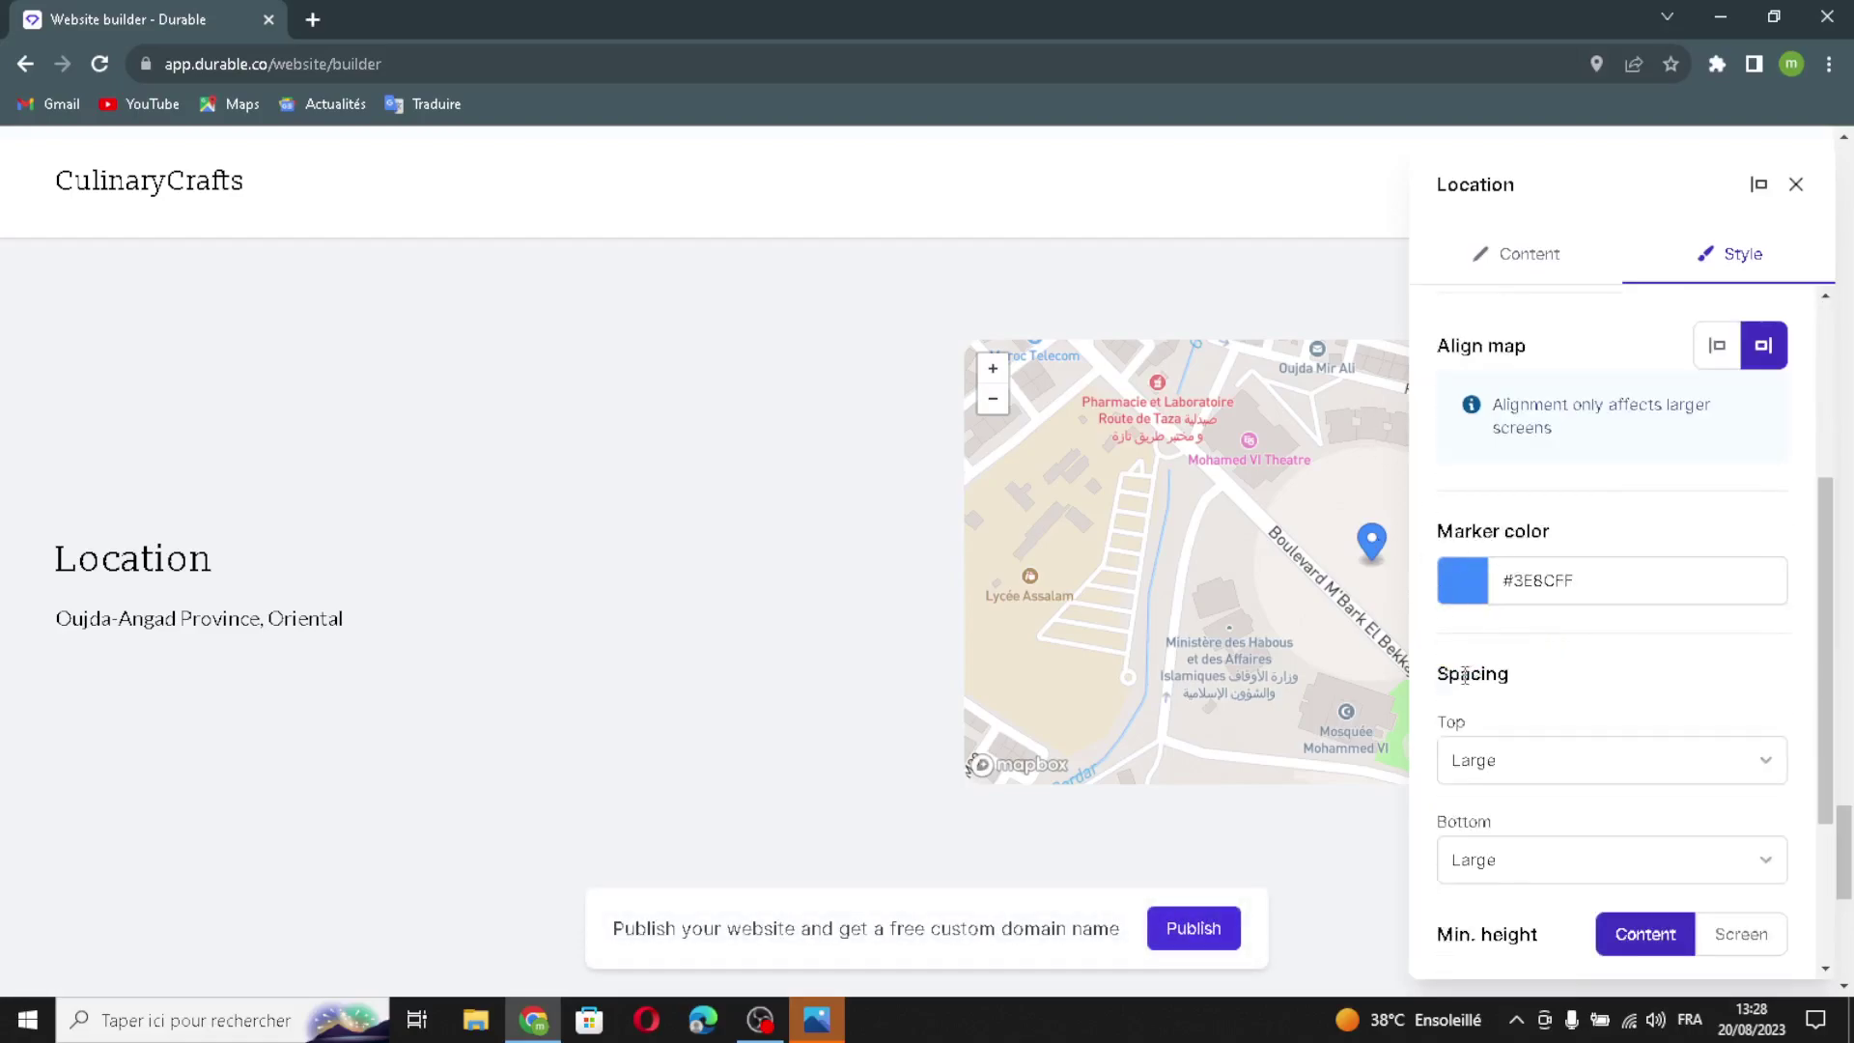
scroll(1465, 674, down, 2)
scroll(1638, 895, down, 1)
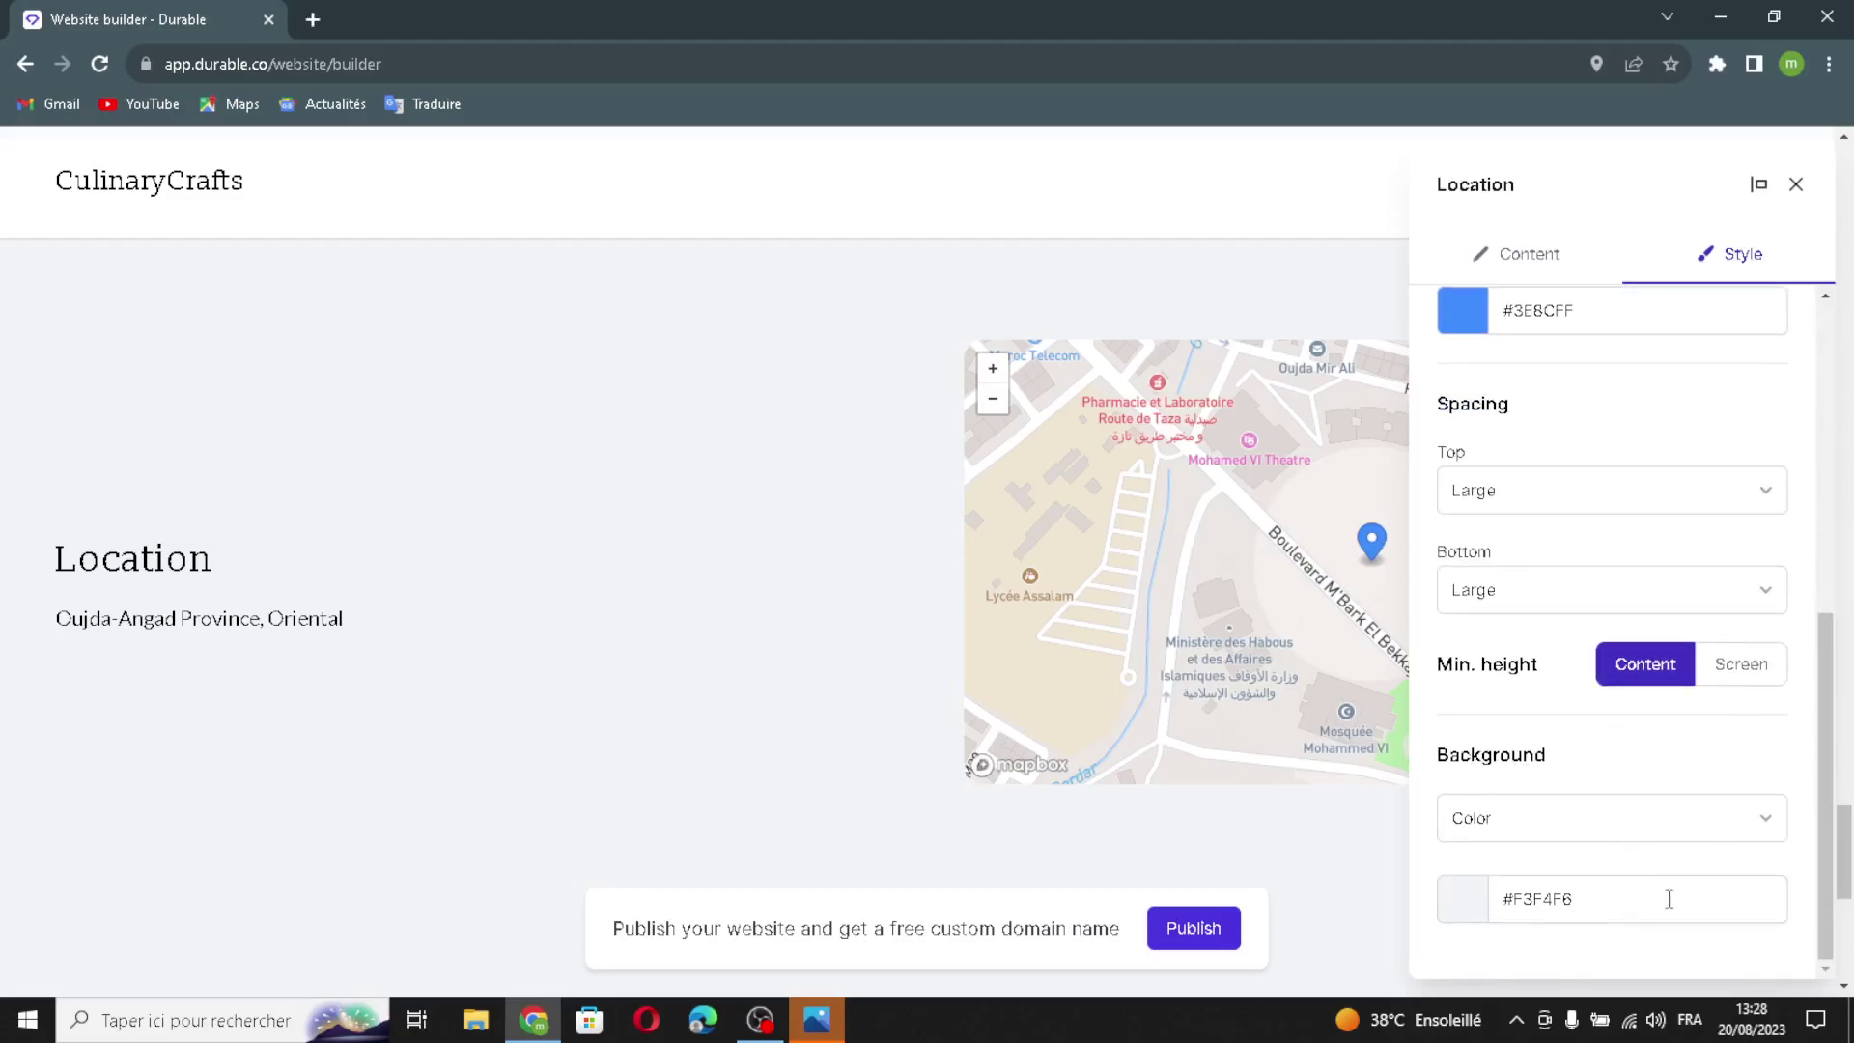
click(1795, 186)
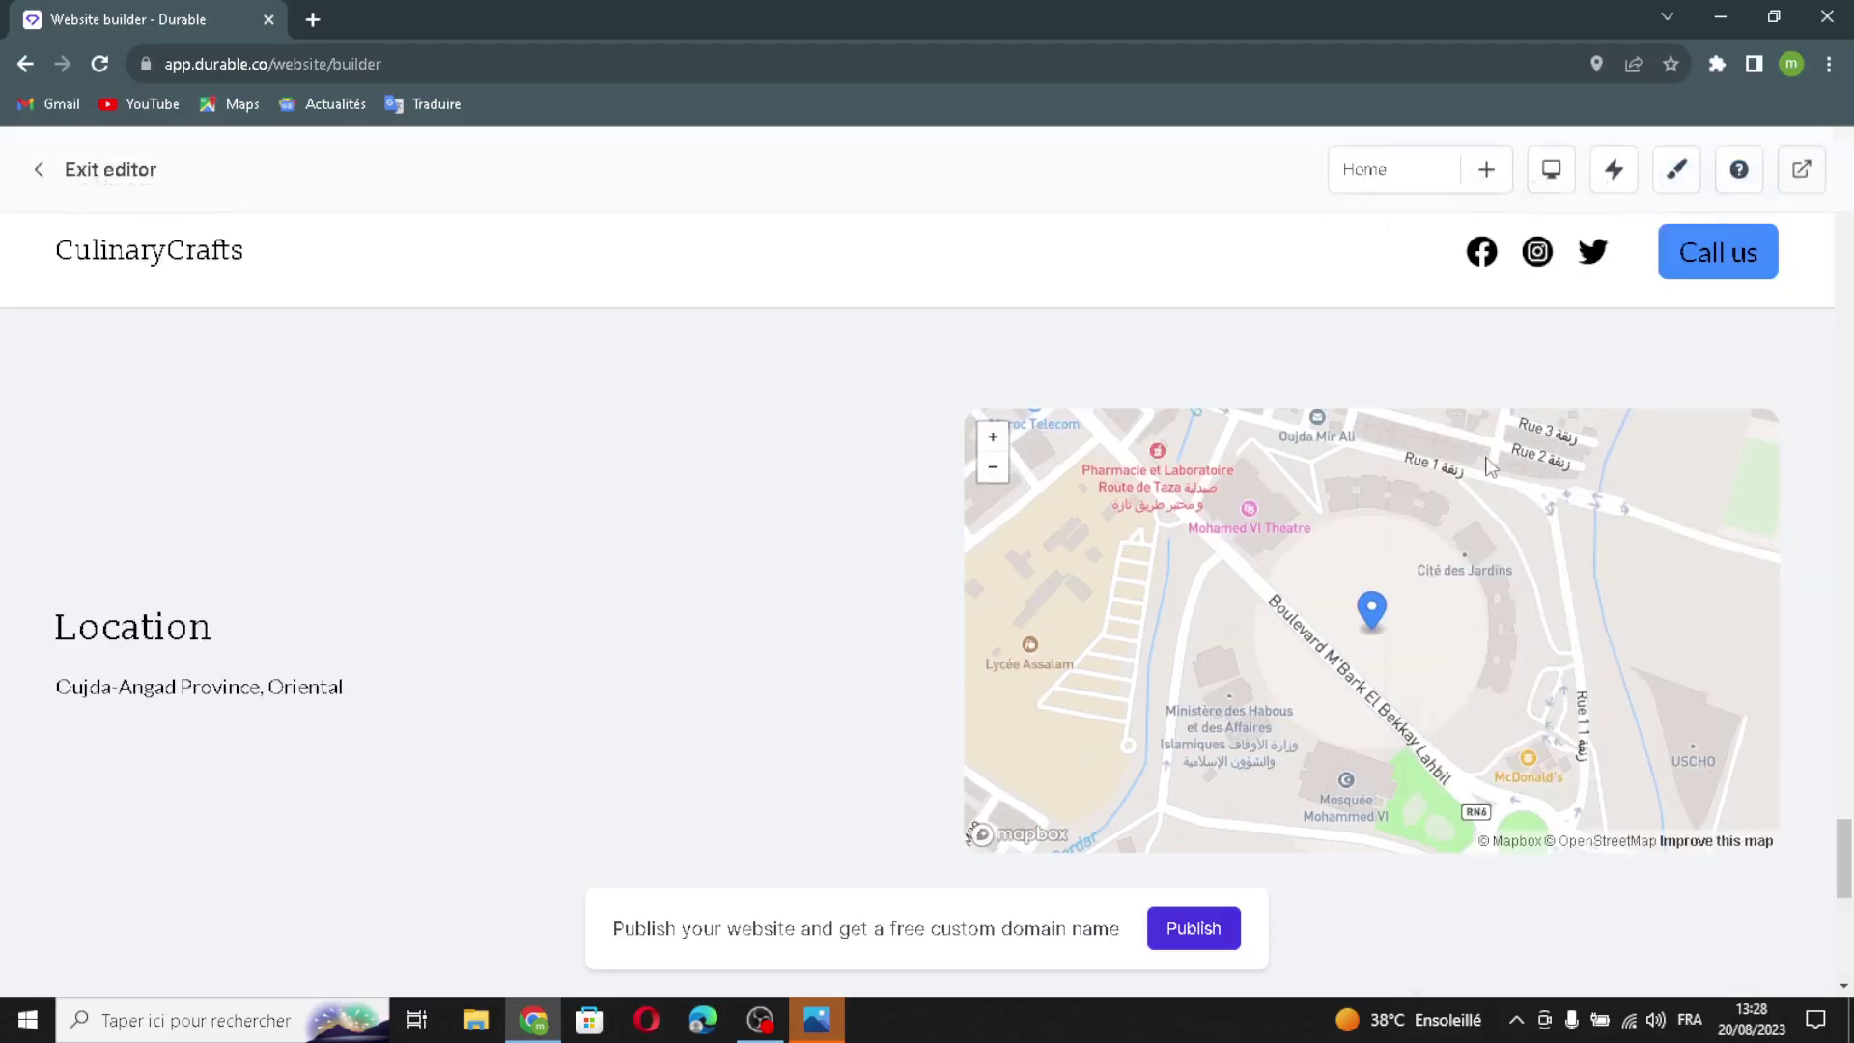
scroll(1463, 483, down, 5)
scroll(830, 606, down, 1)
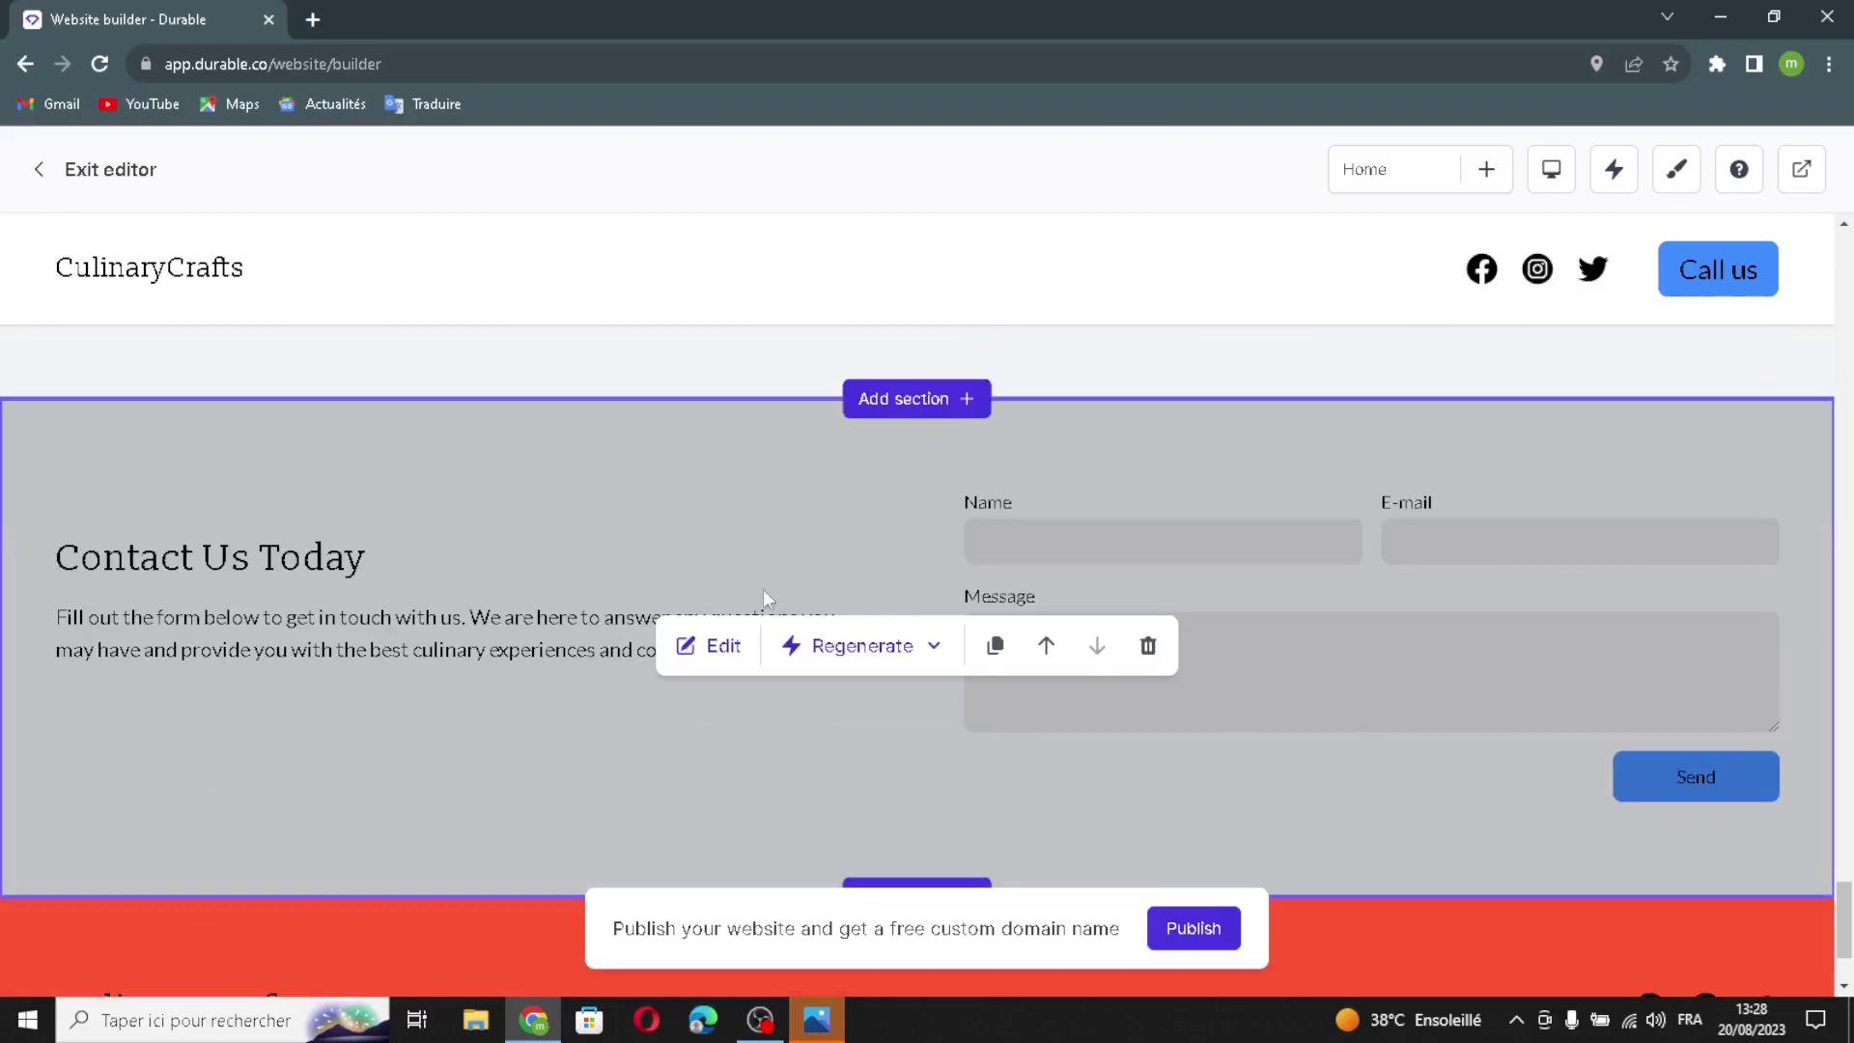
click(1497, 546)
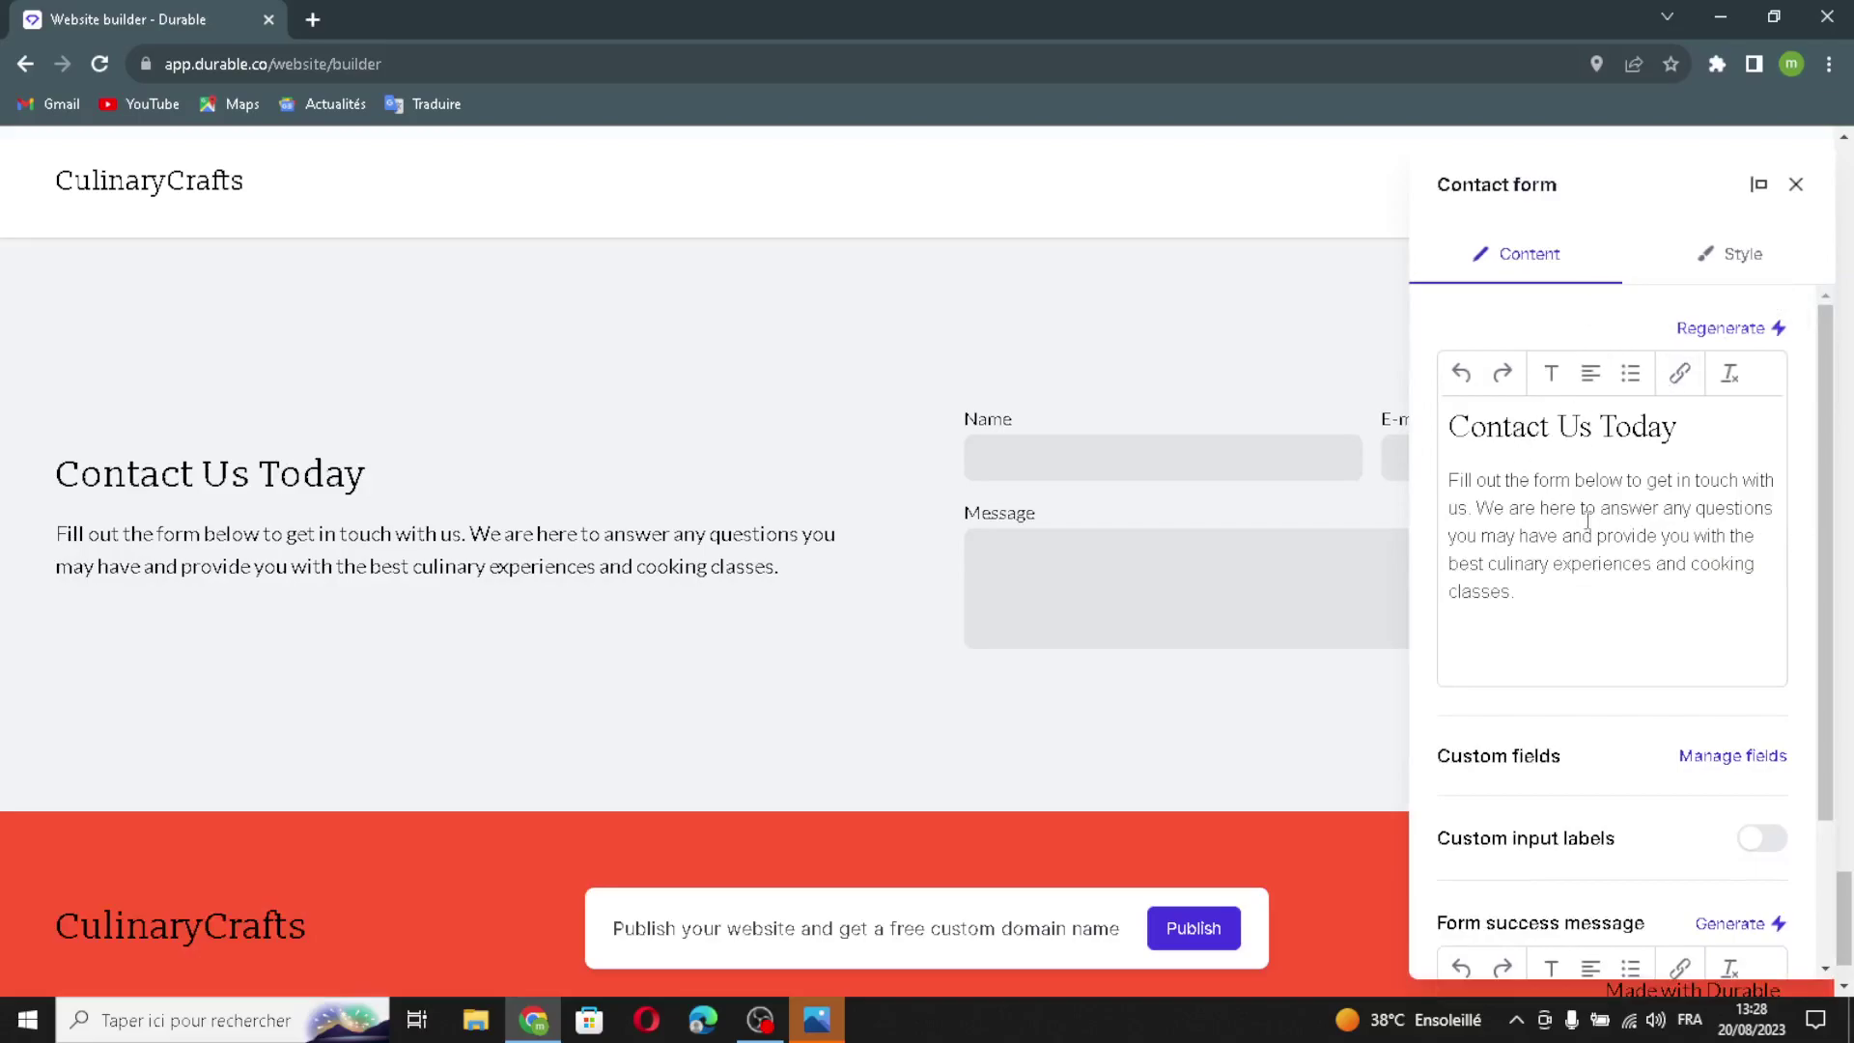
scroll(1588, 519, down, 1)
click(1724, 645)
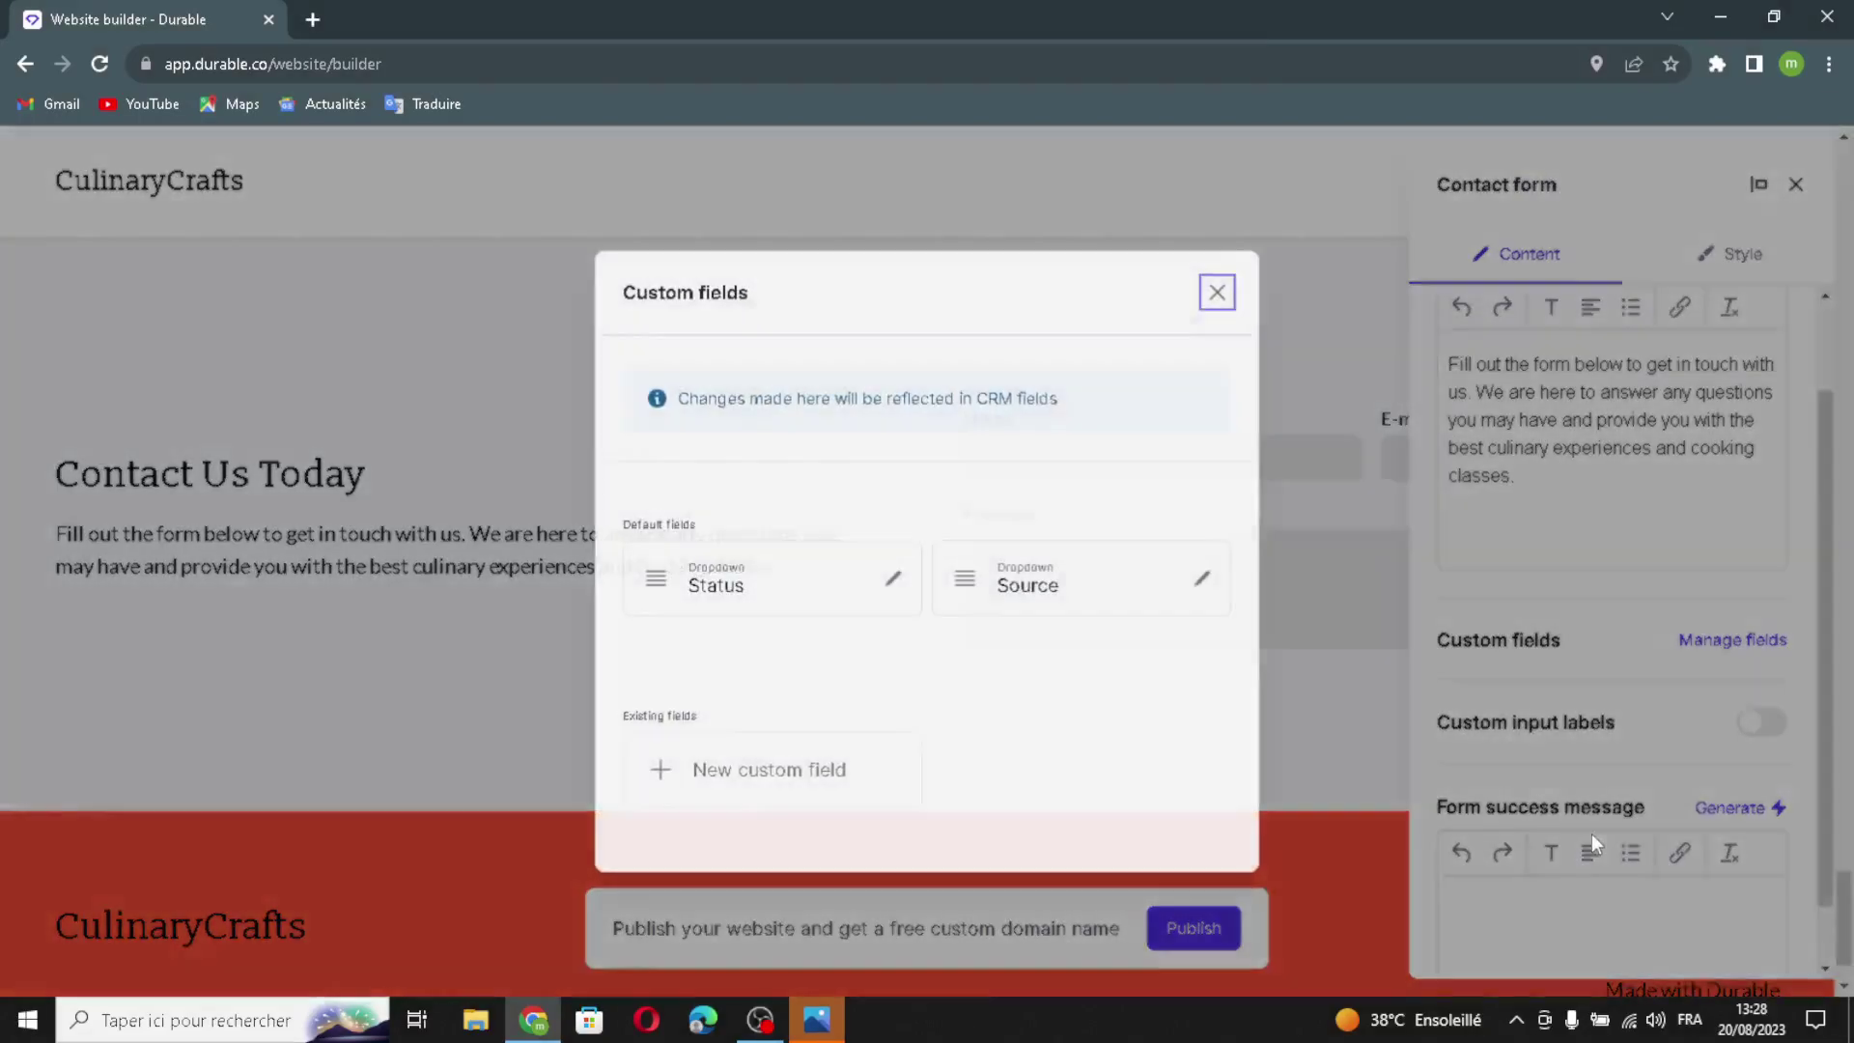
click(1219, 292)
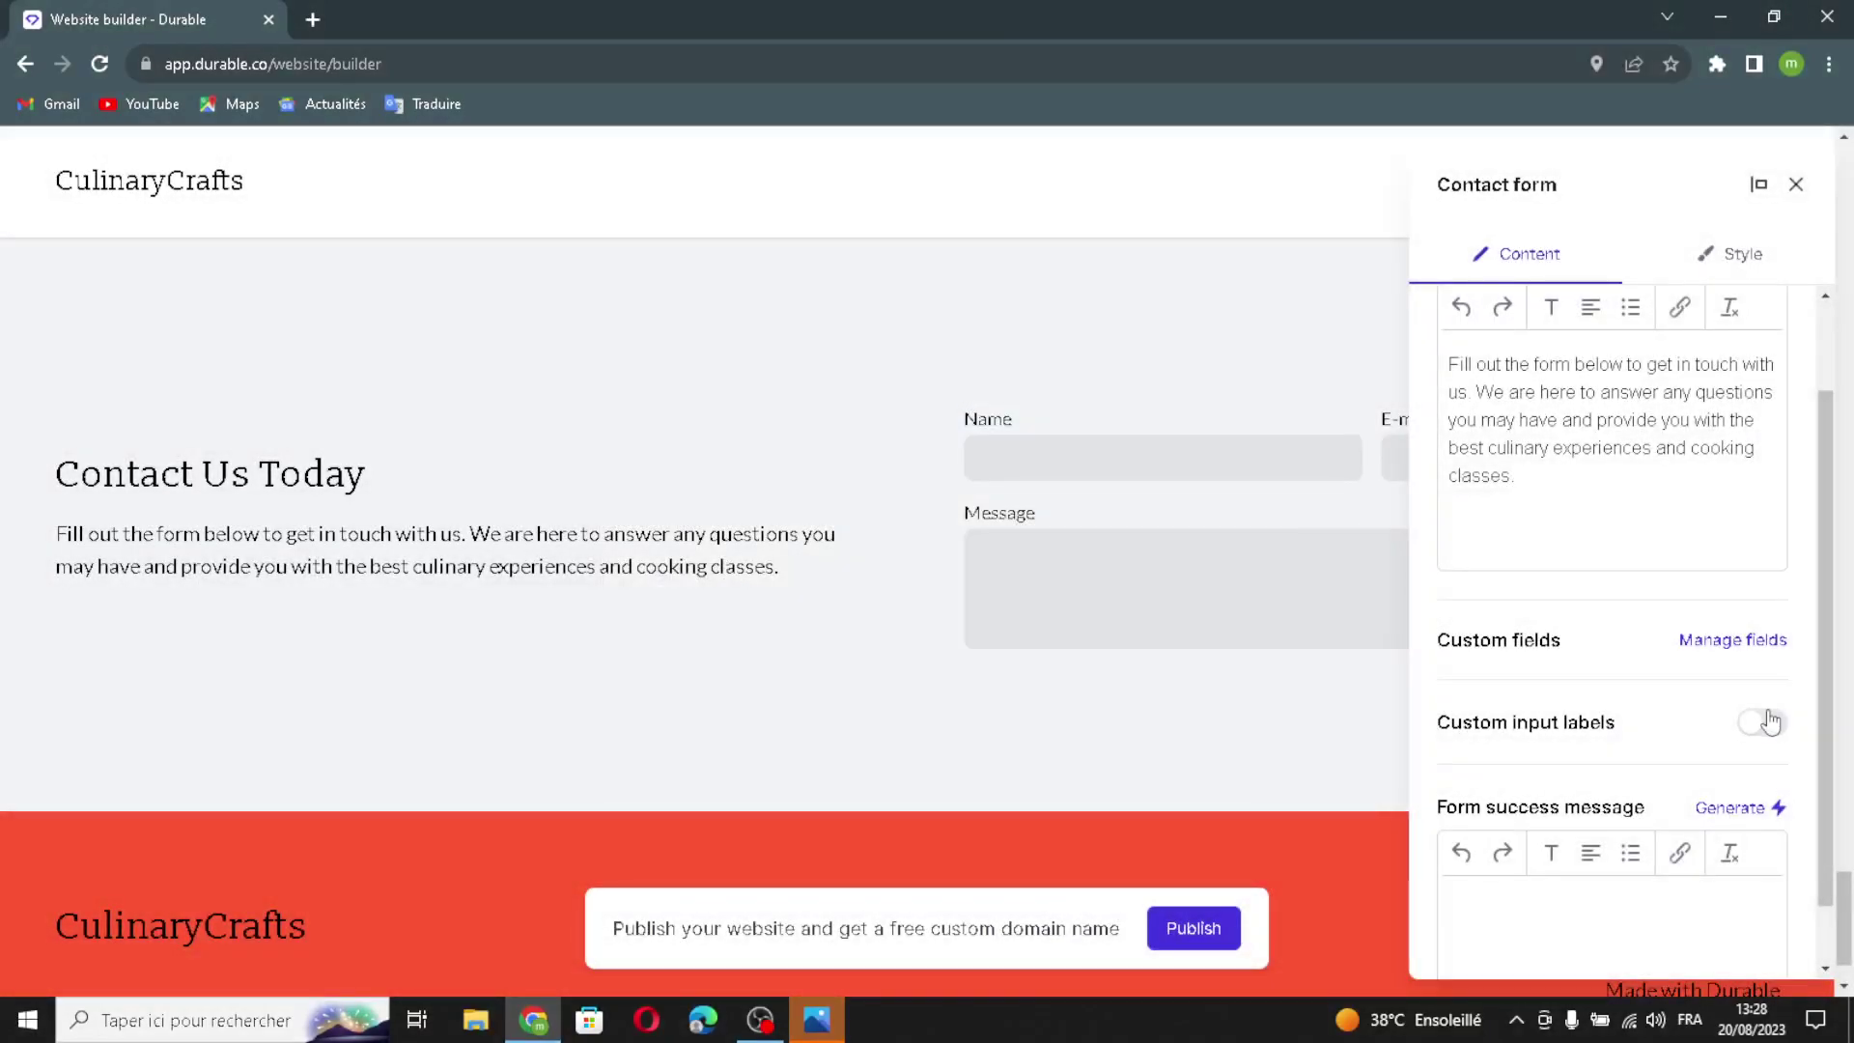
scroll(1618, 751, down, 1)
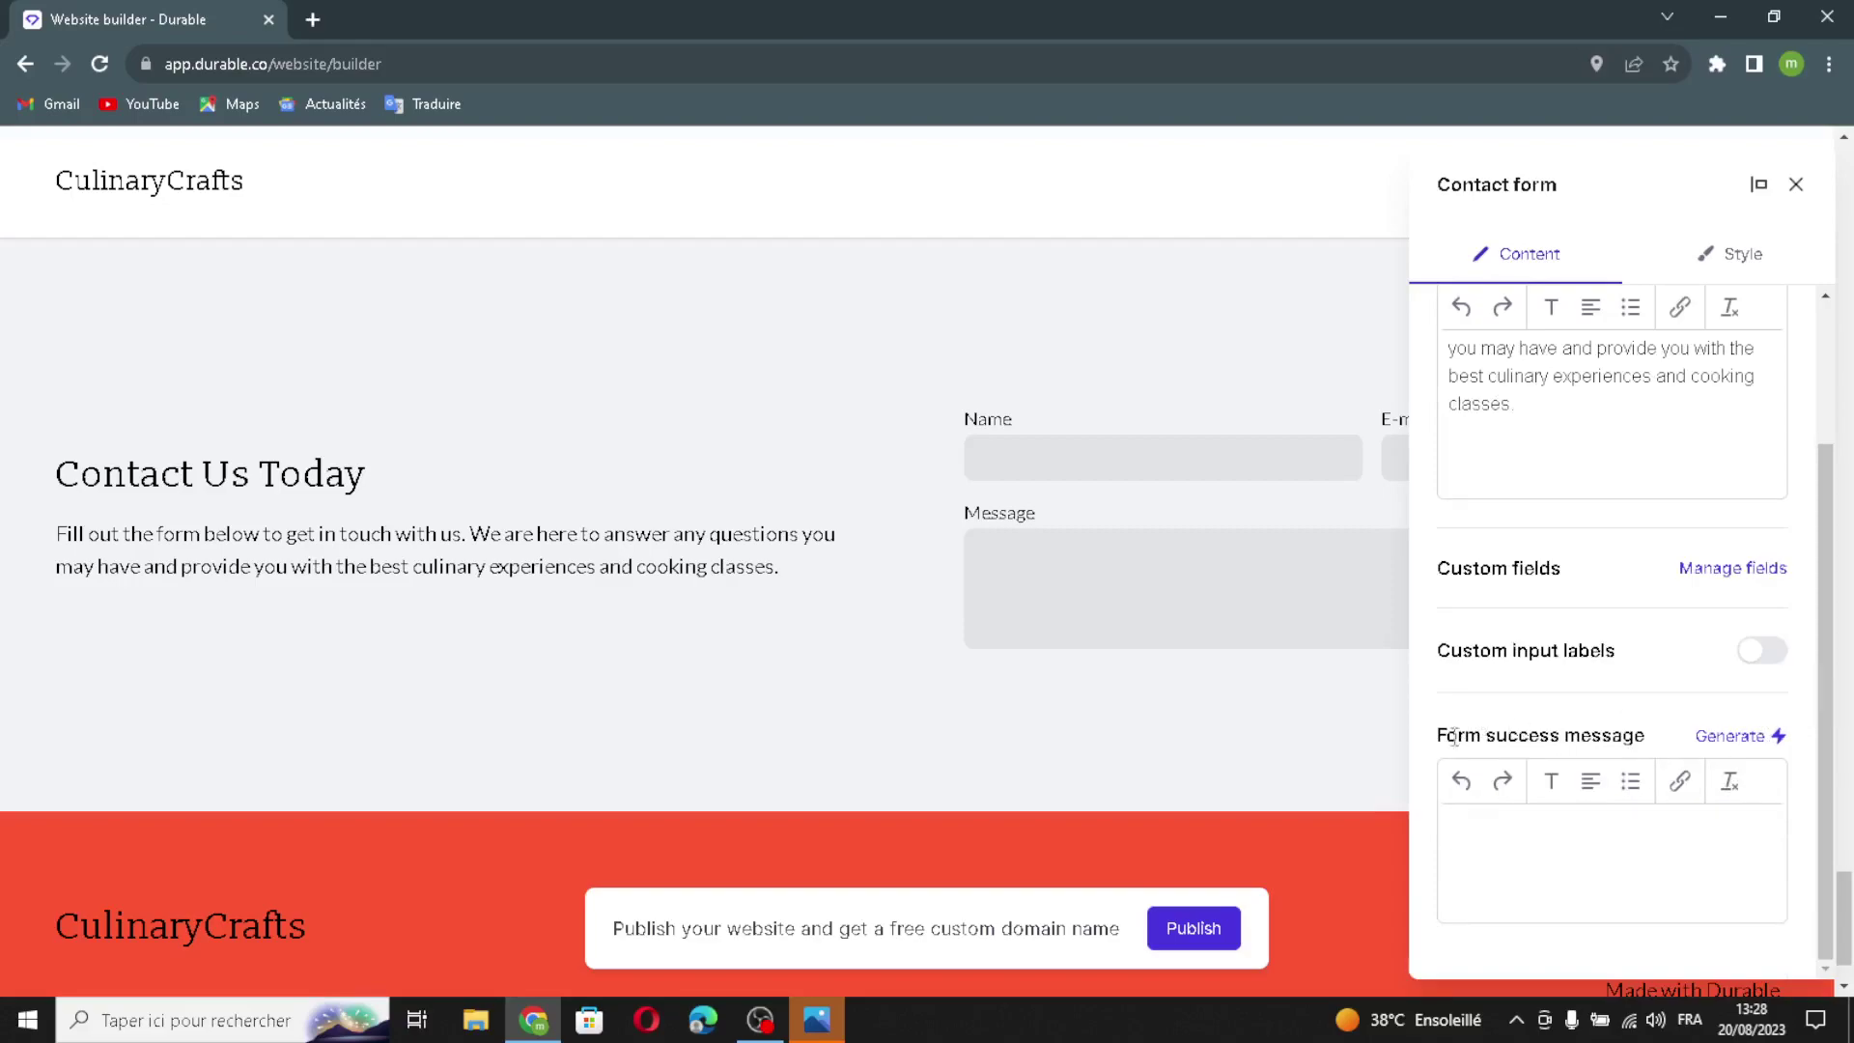
click(1731, 275)
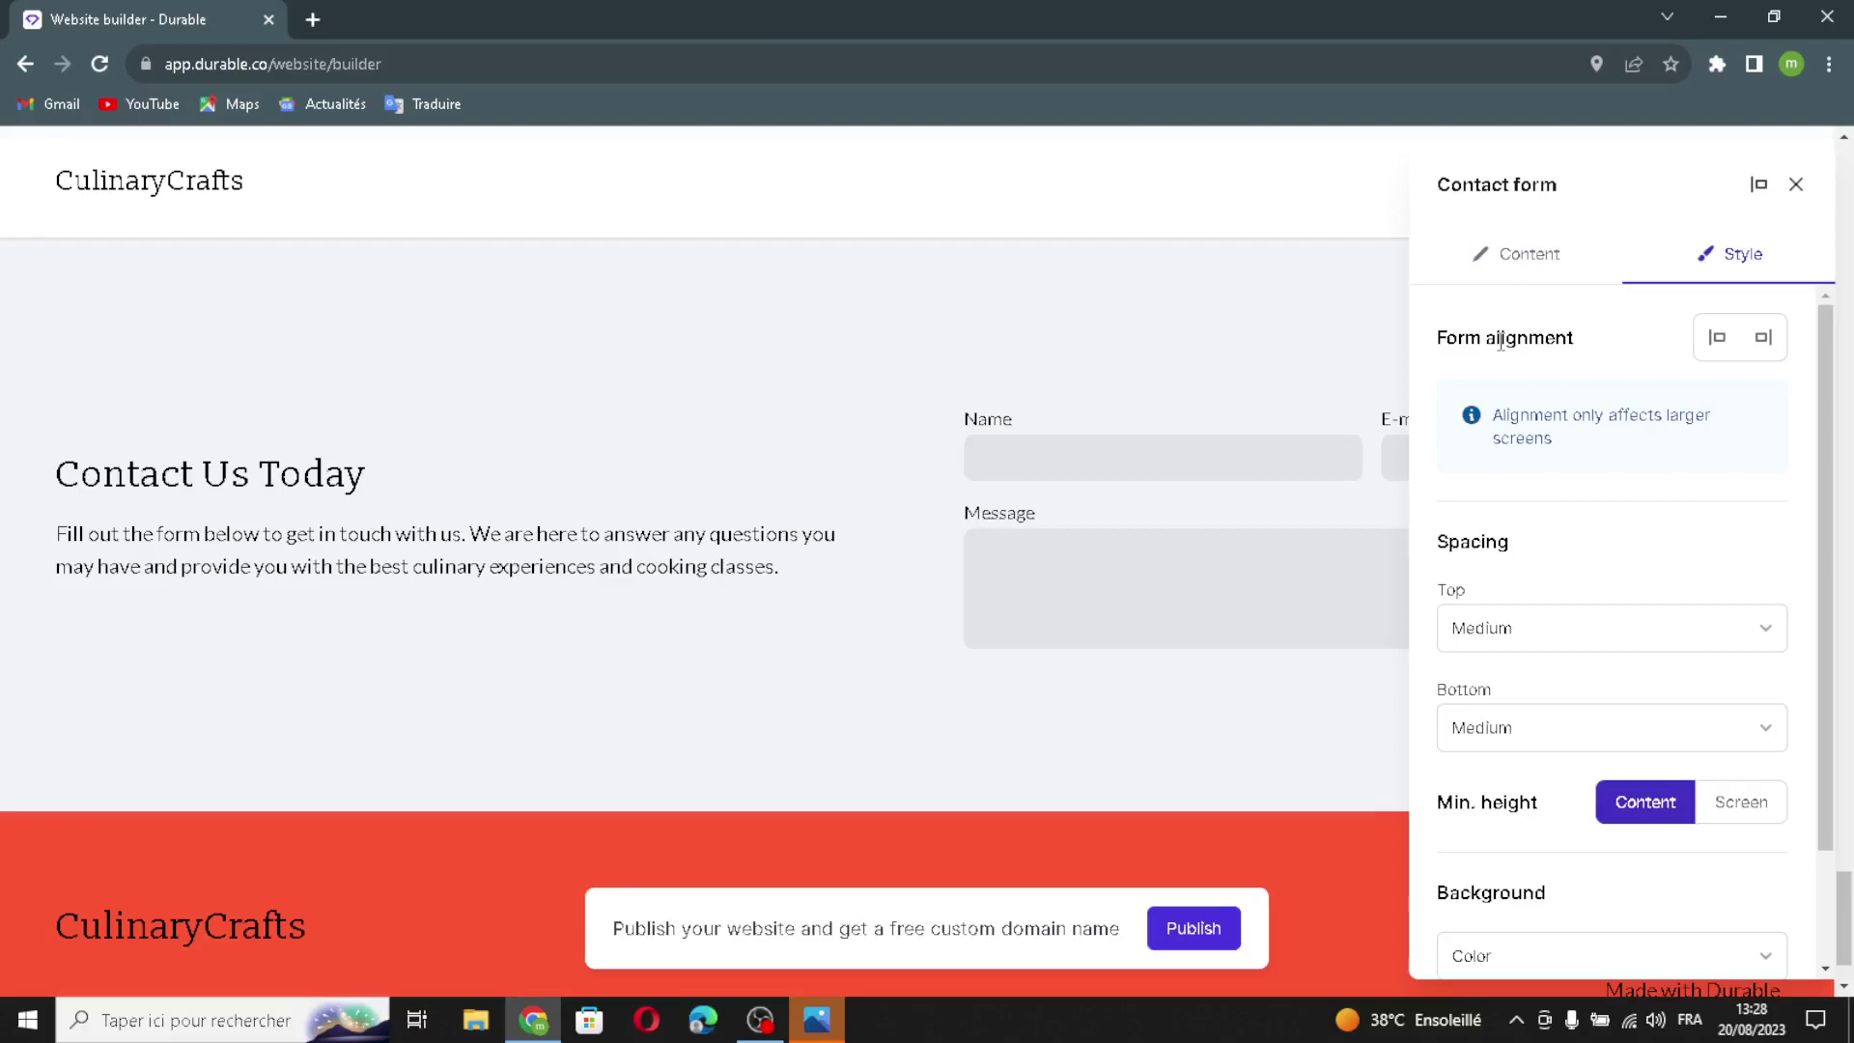
scroll(1635, 536, down, 2)
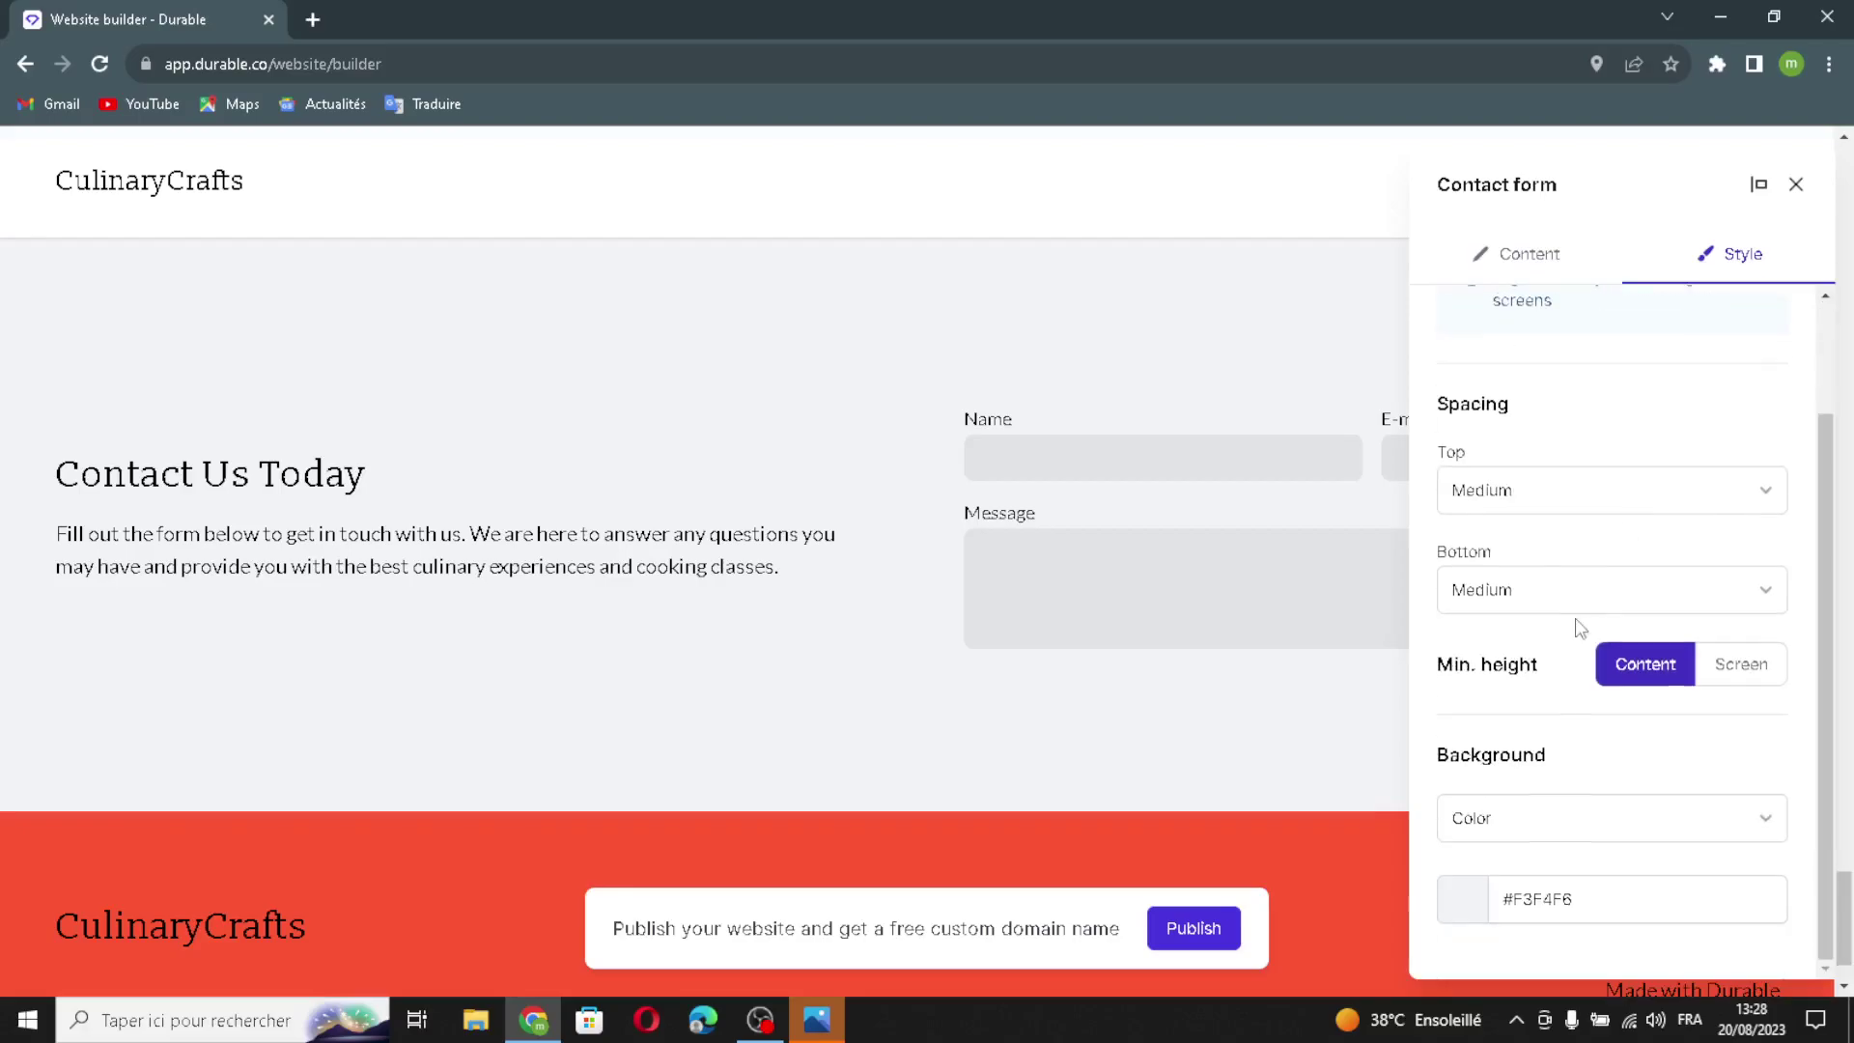
click(1796, 184)
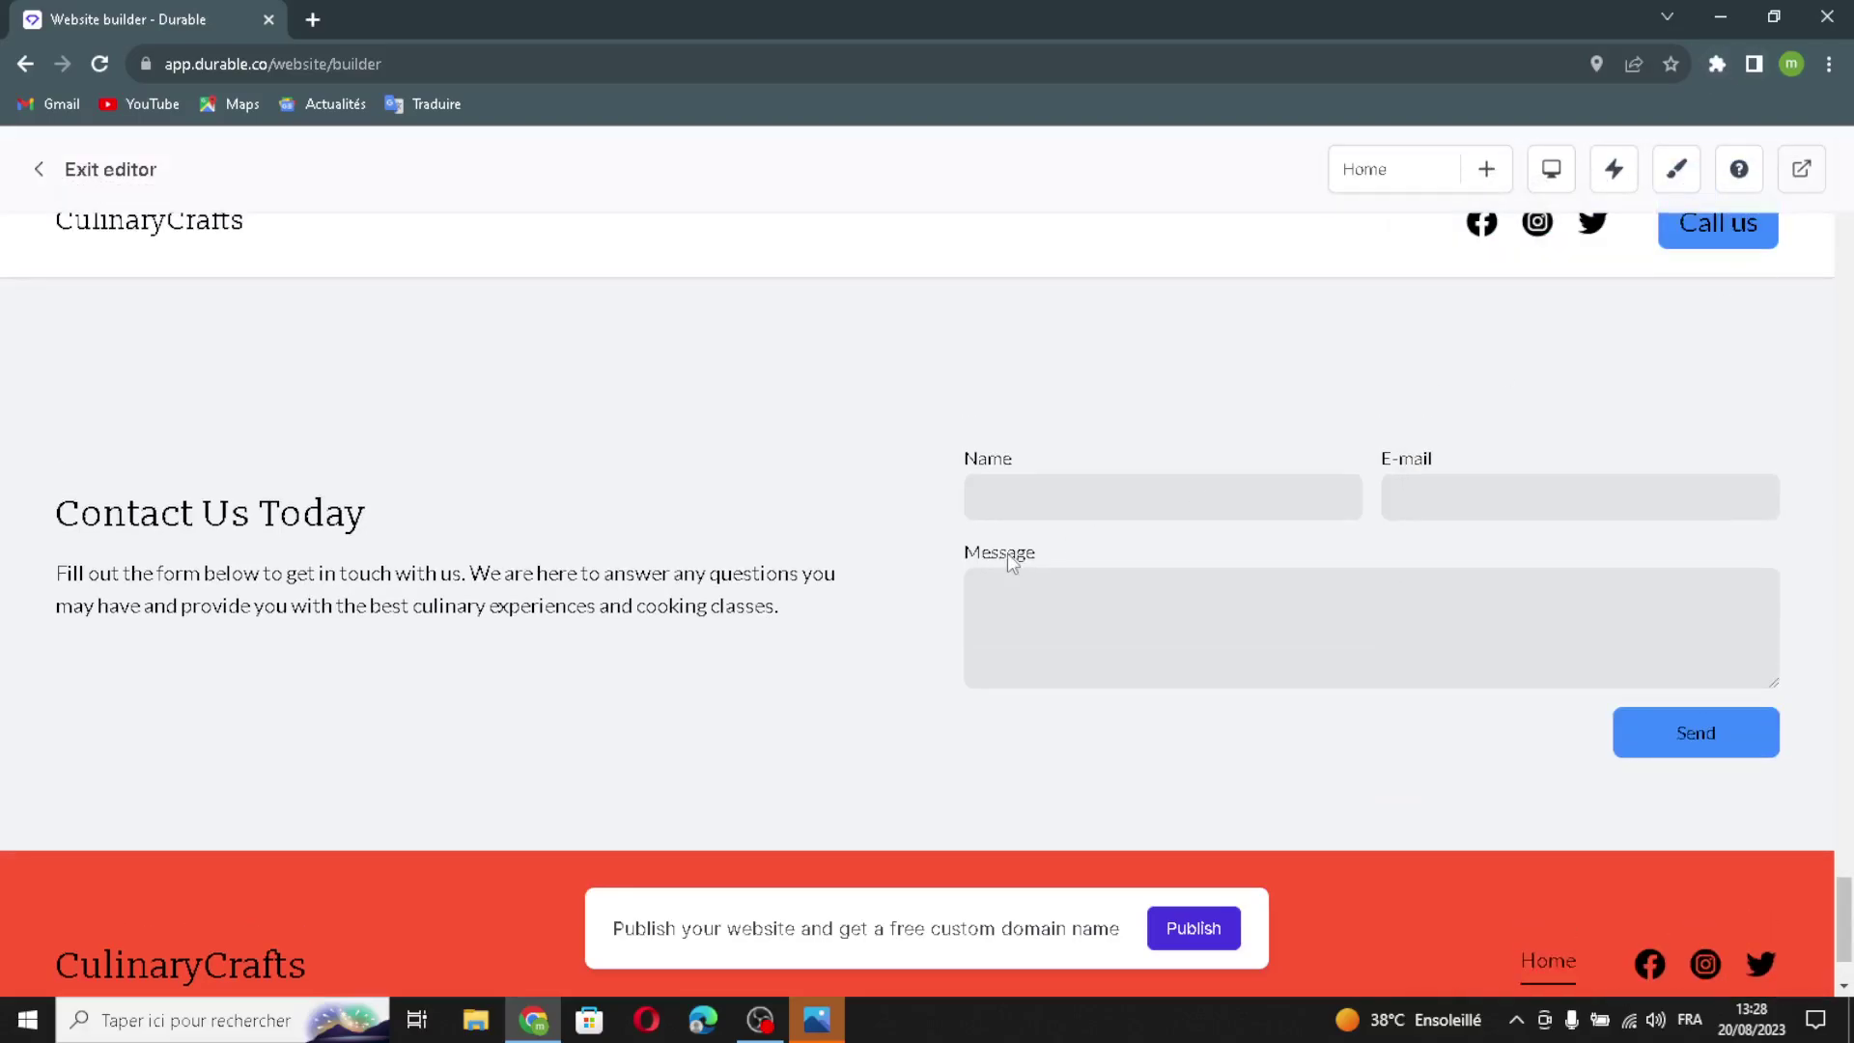
scroll(919, 606, down, 2)
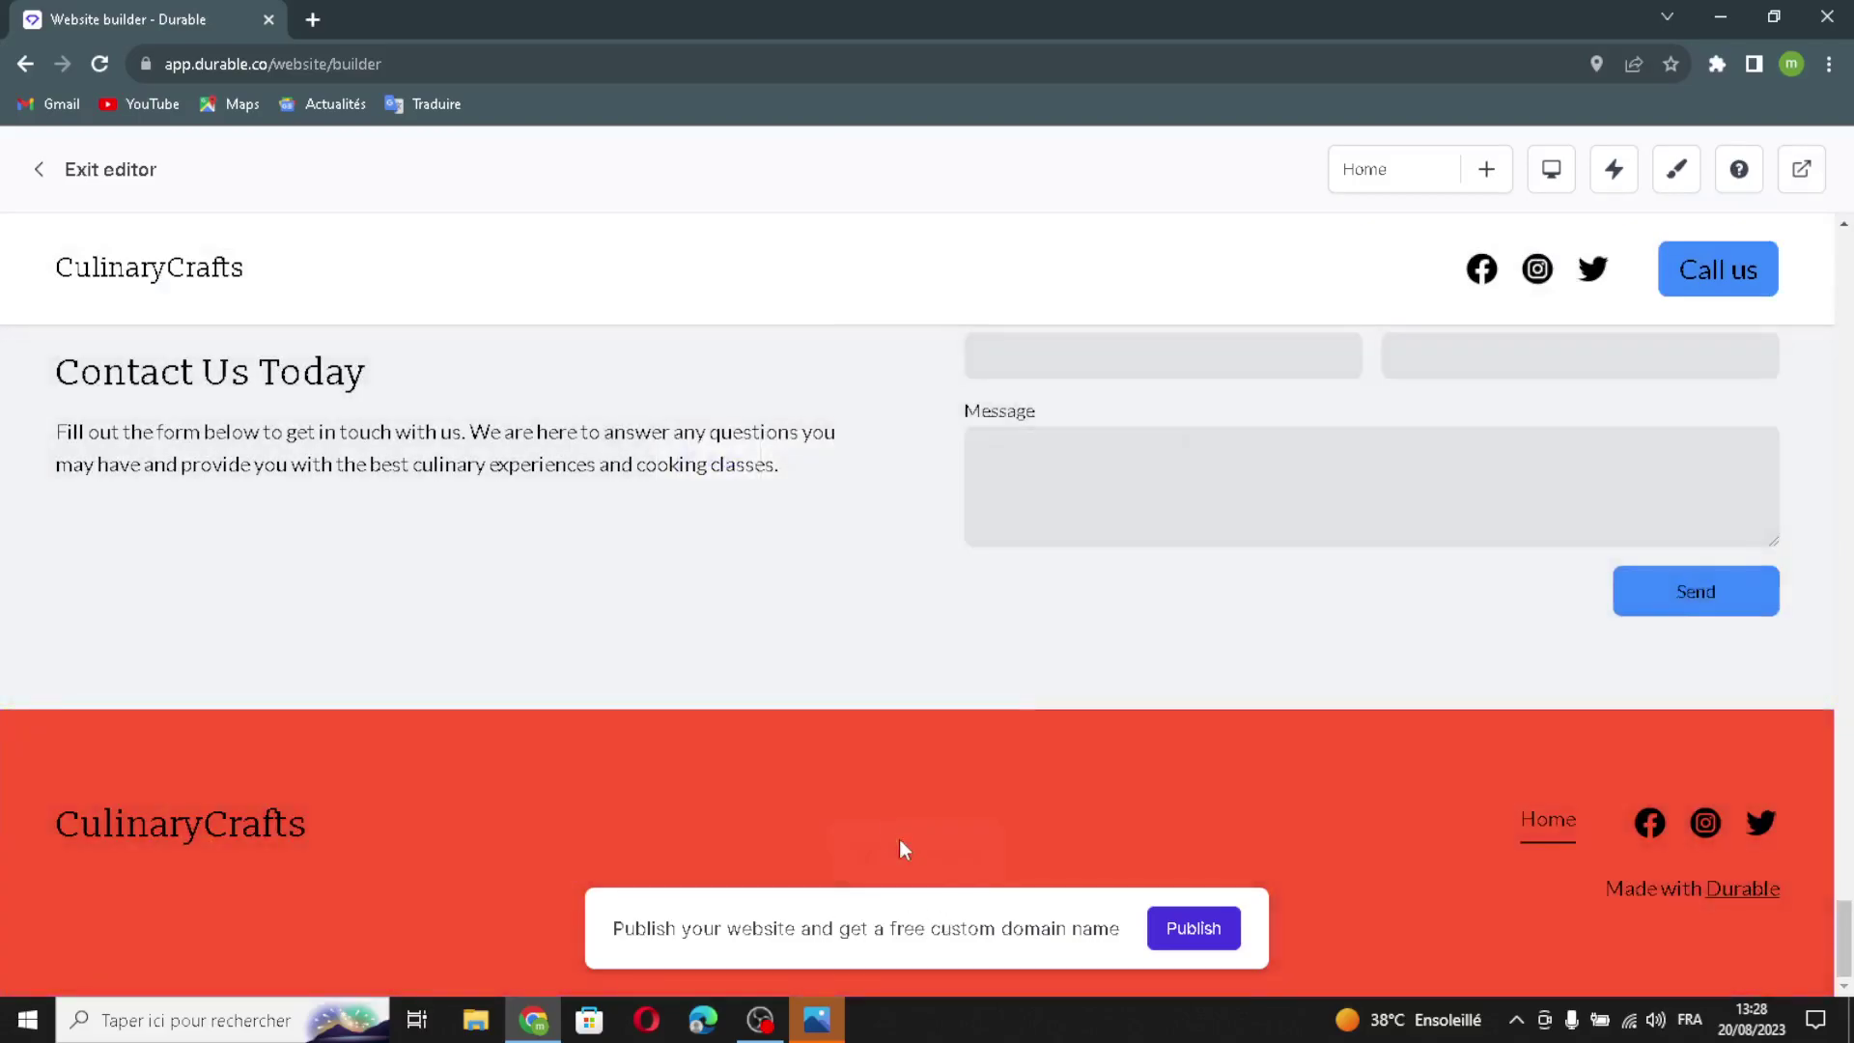
Step: In the footer settings, switch on the Logo option in place of the CulinaryCrafts business name
click(904, 851)
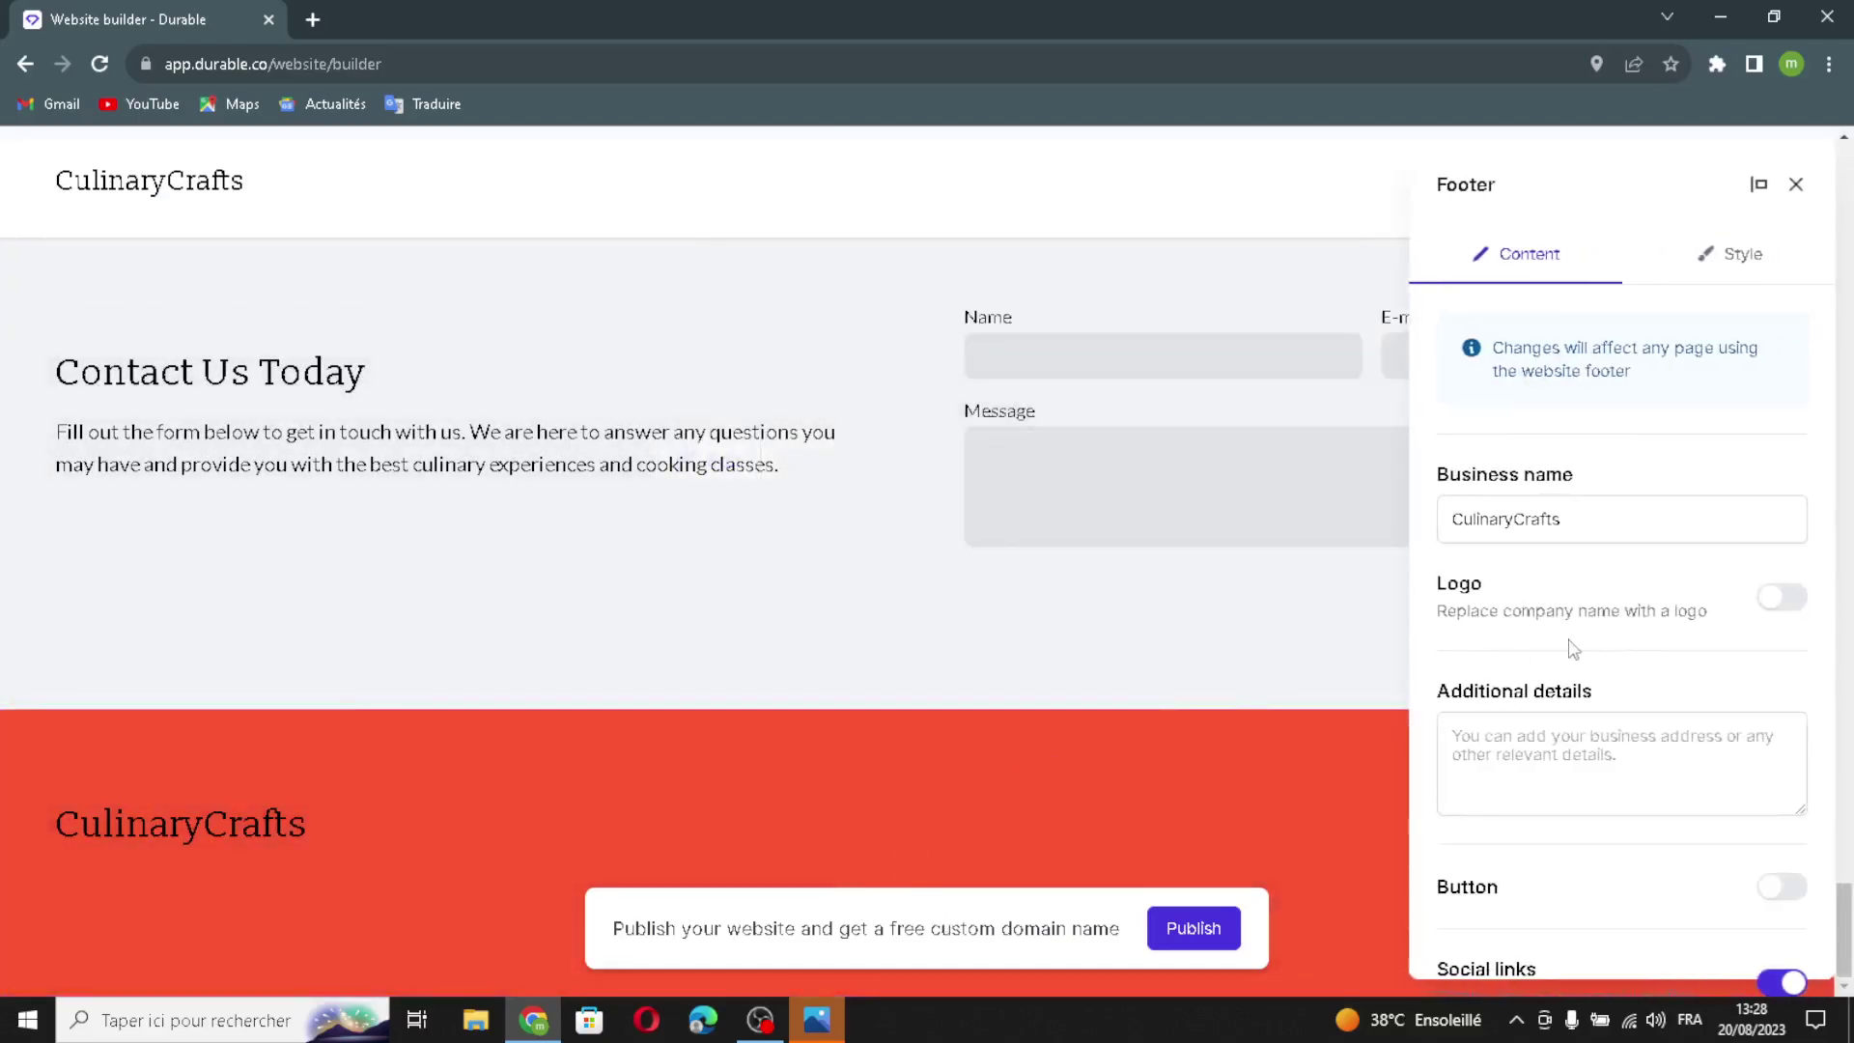
double_click(1642, 518)
click(1641, 518)
click(1767, 601)
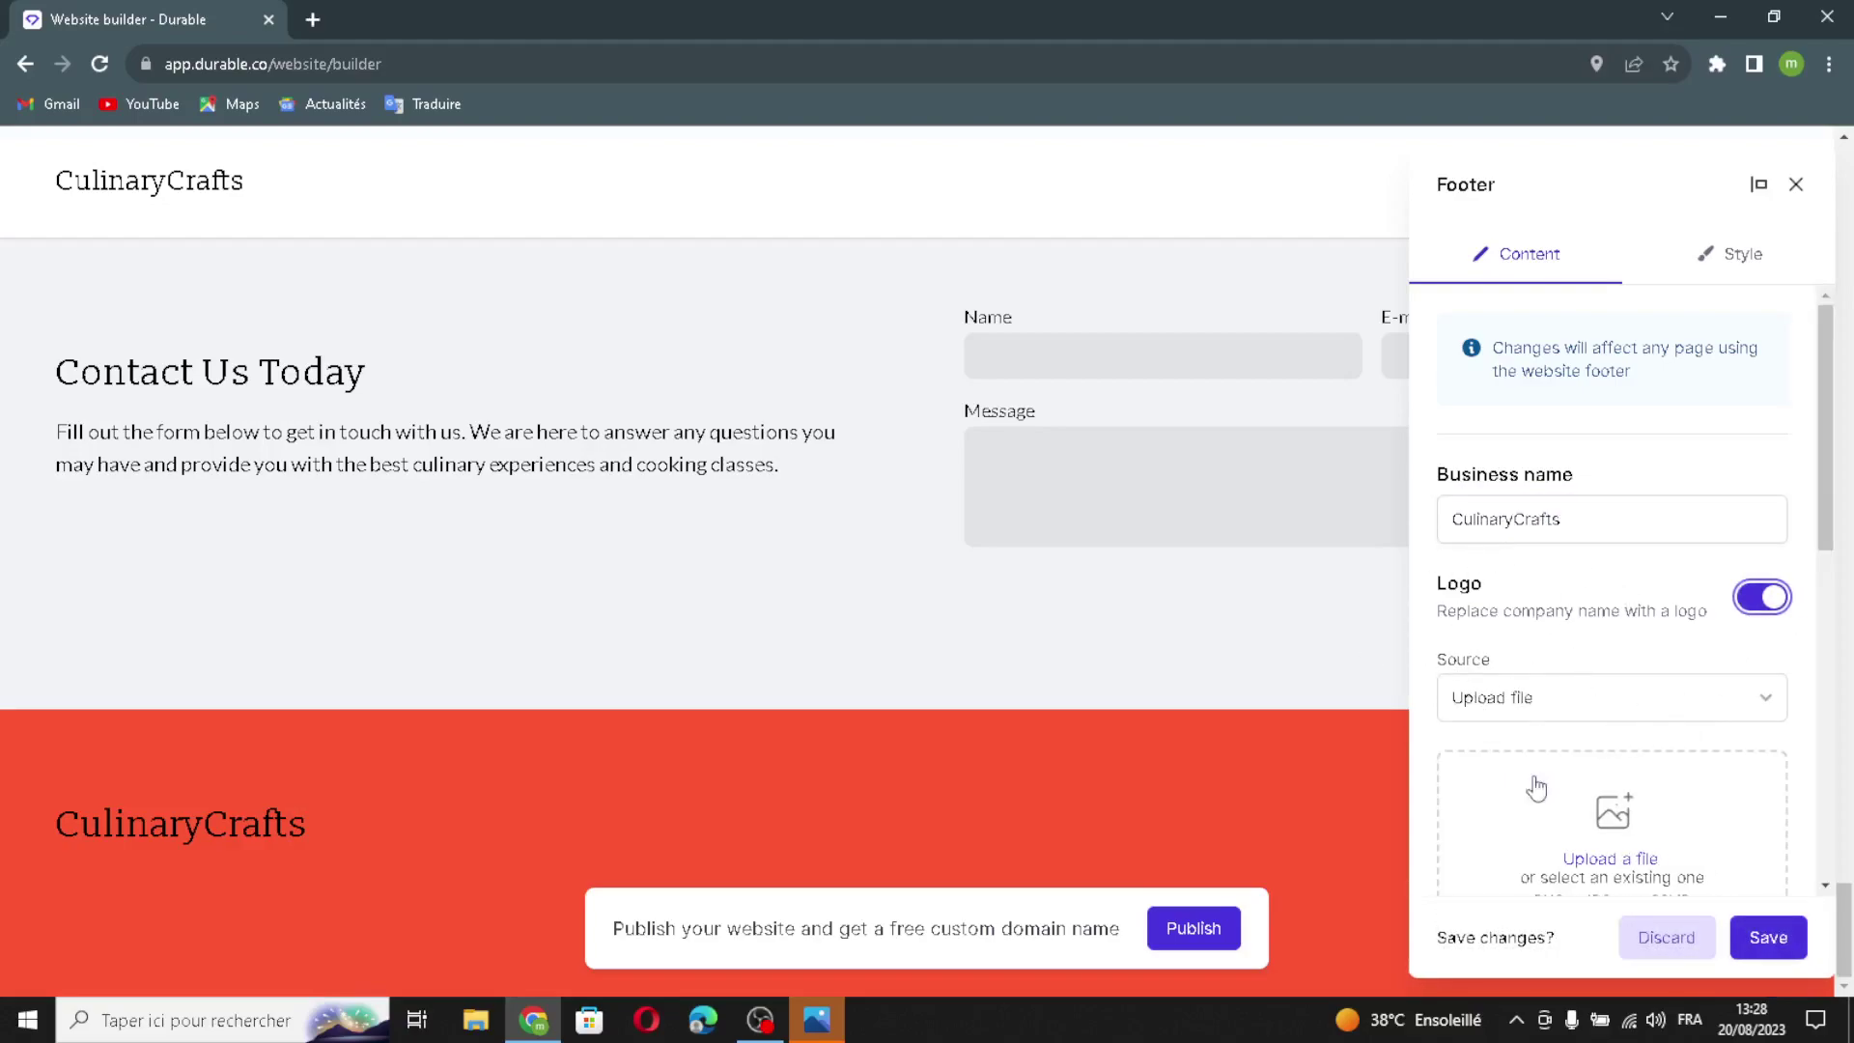
scroll(1532, 786, down, 1)
scroll(1738, 798, down, 5)
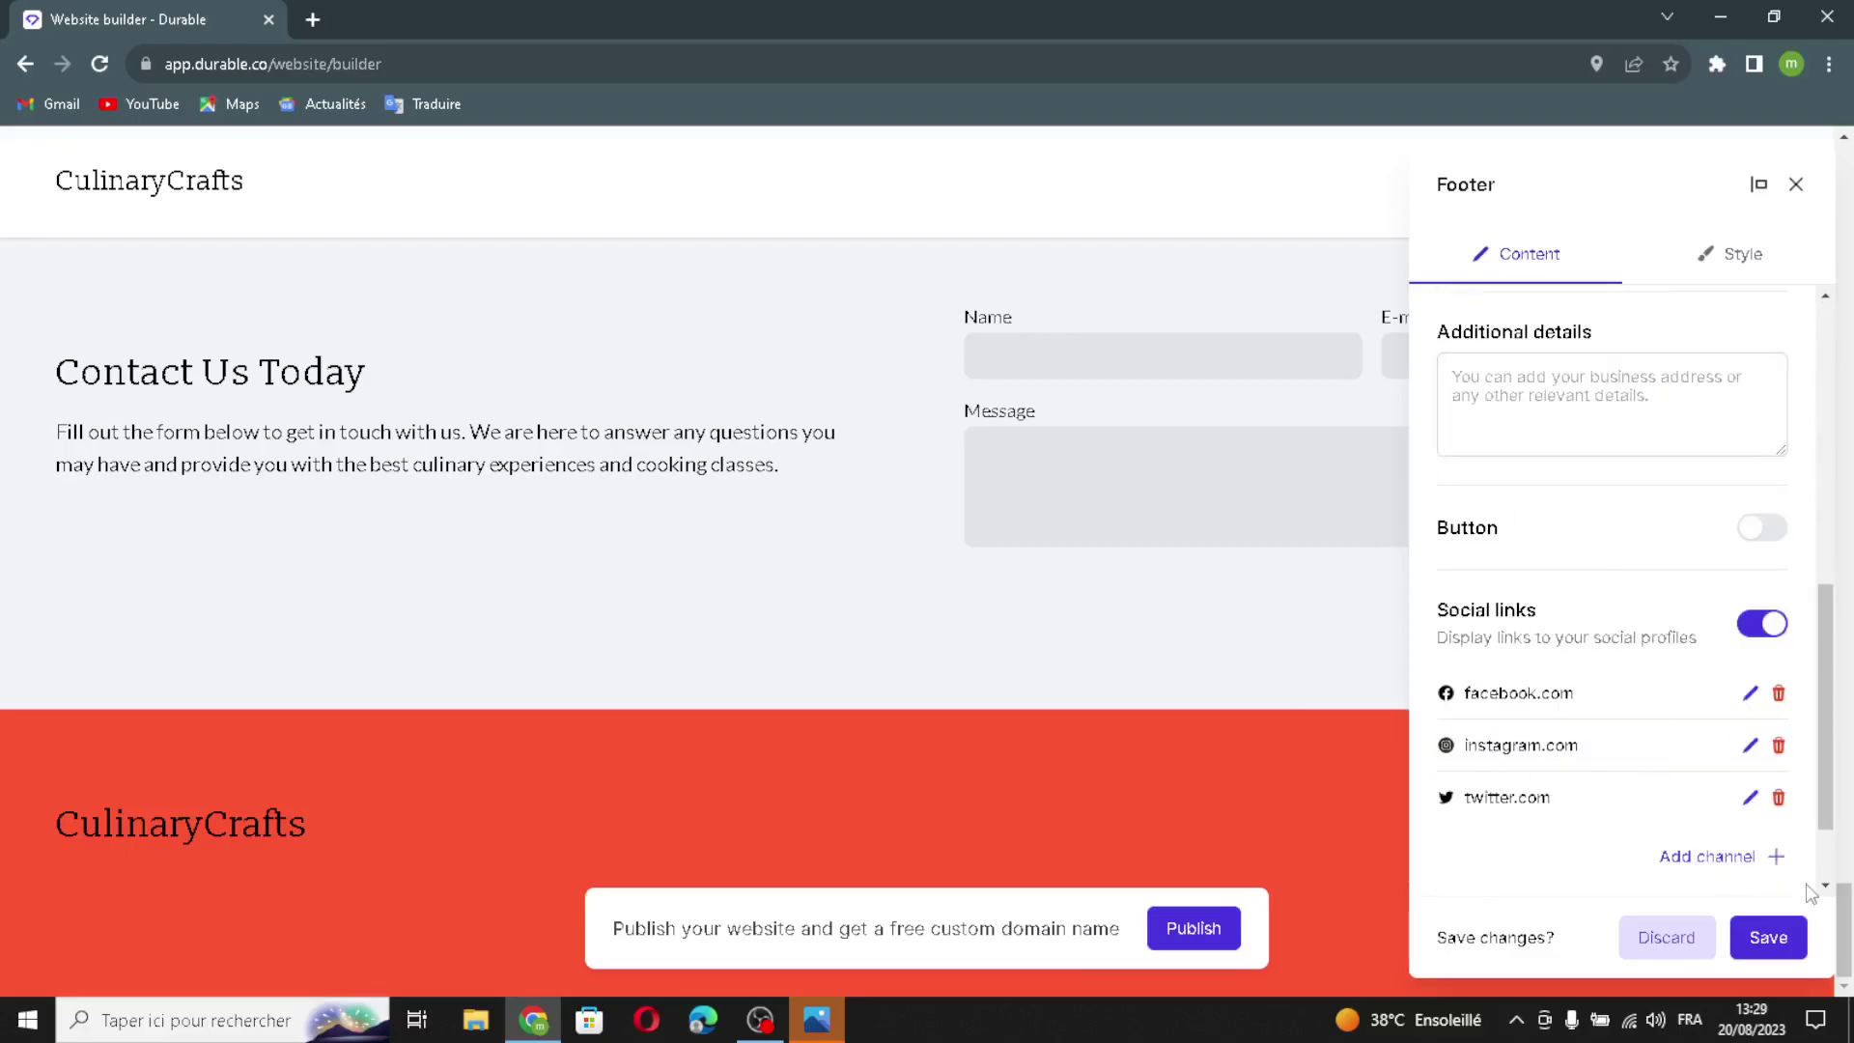
Step: Cancel the new social link channel without adding one, then save the footer
click(1711, 859)
click(728, 518)
click(675, 634)
click(716, 638)
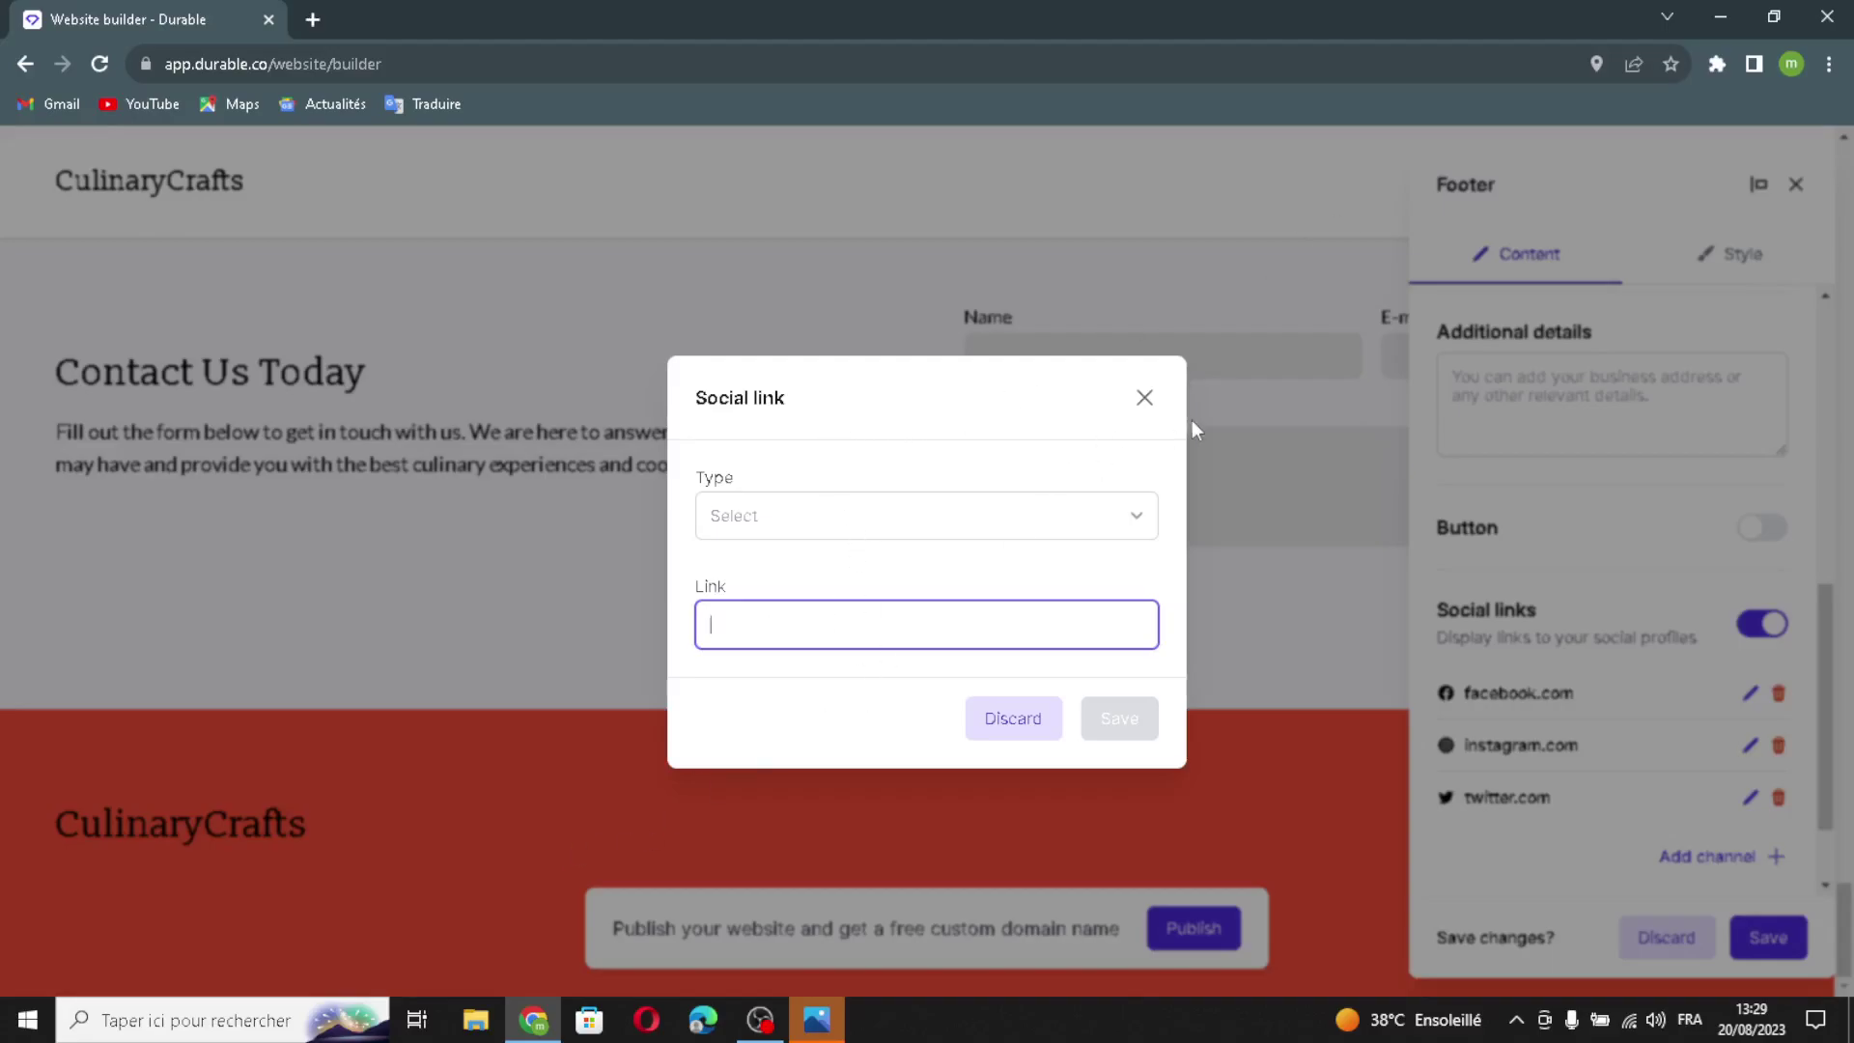
click(1146, 400)
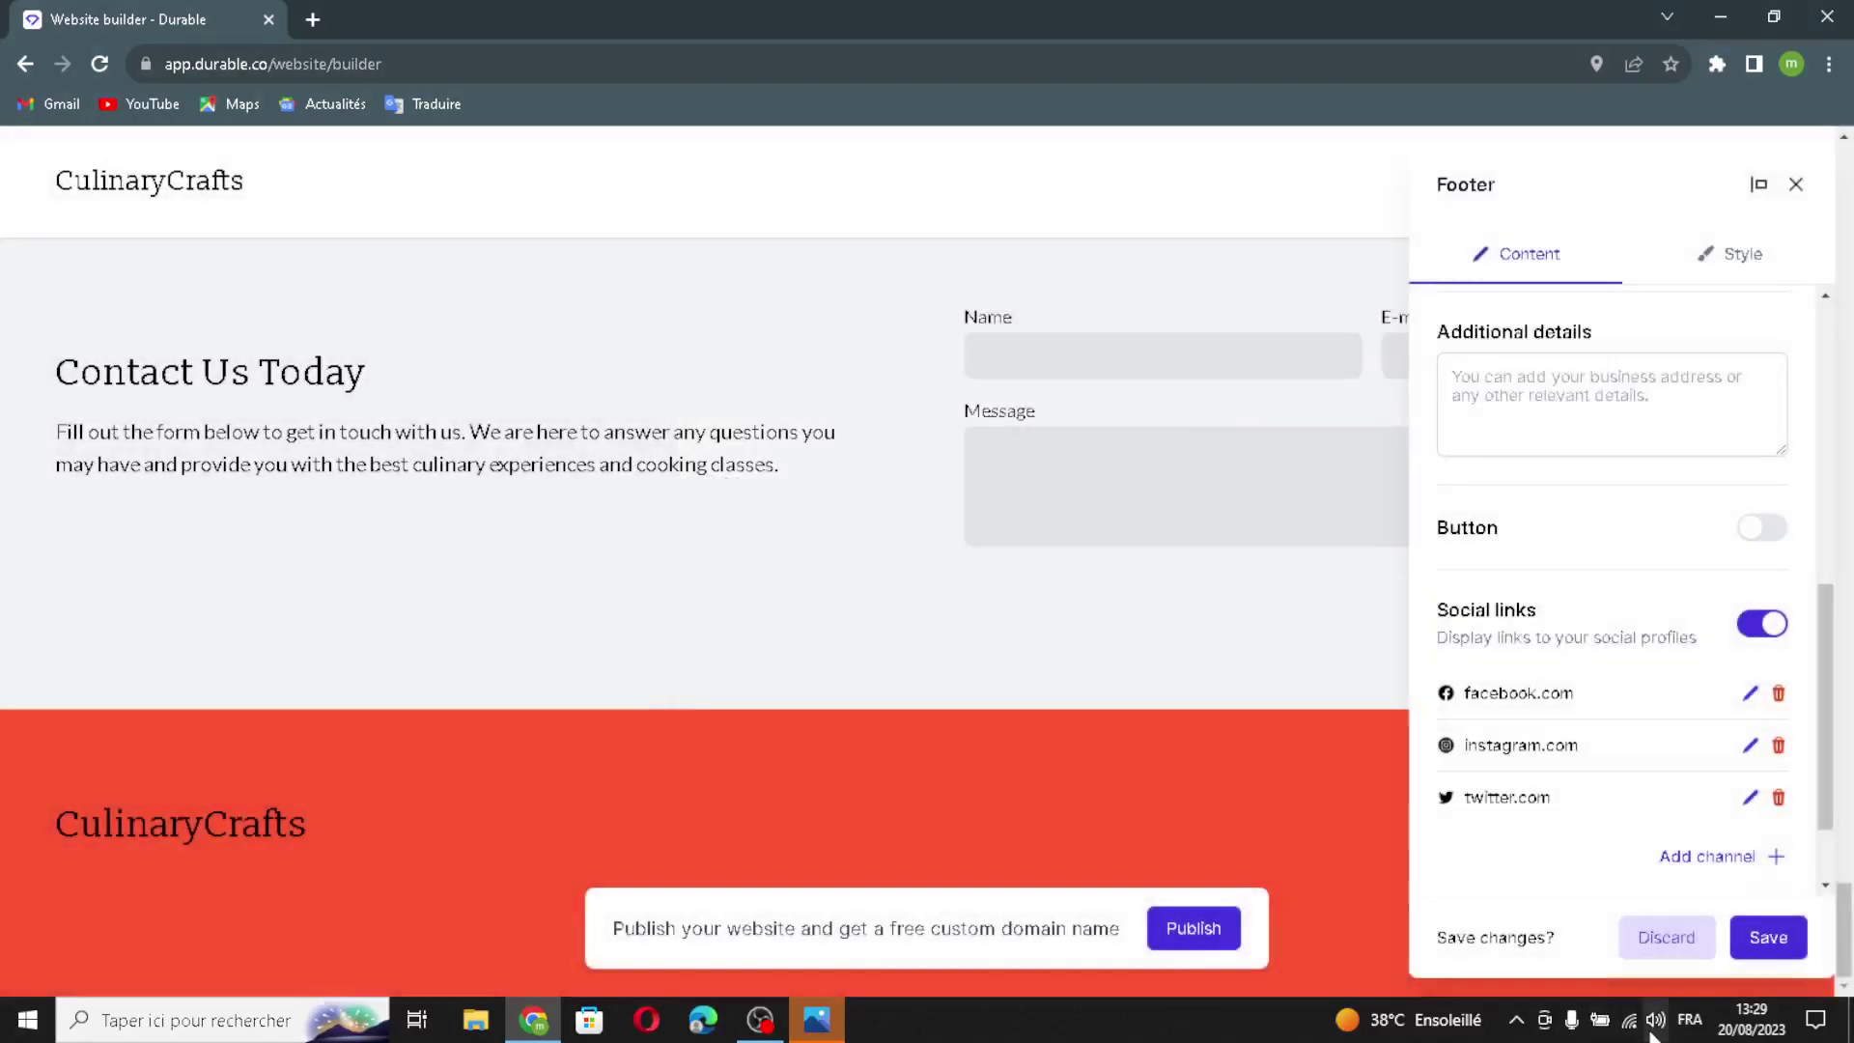
click(1802, 933)
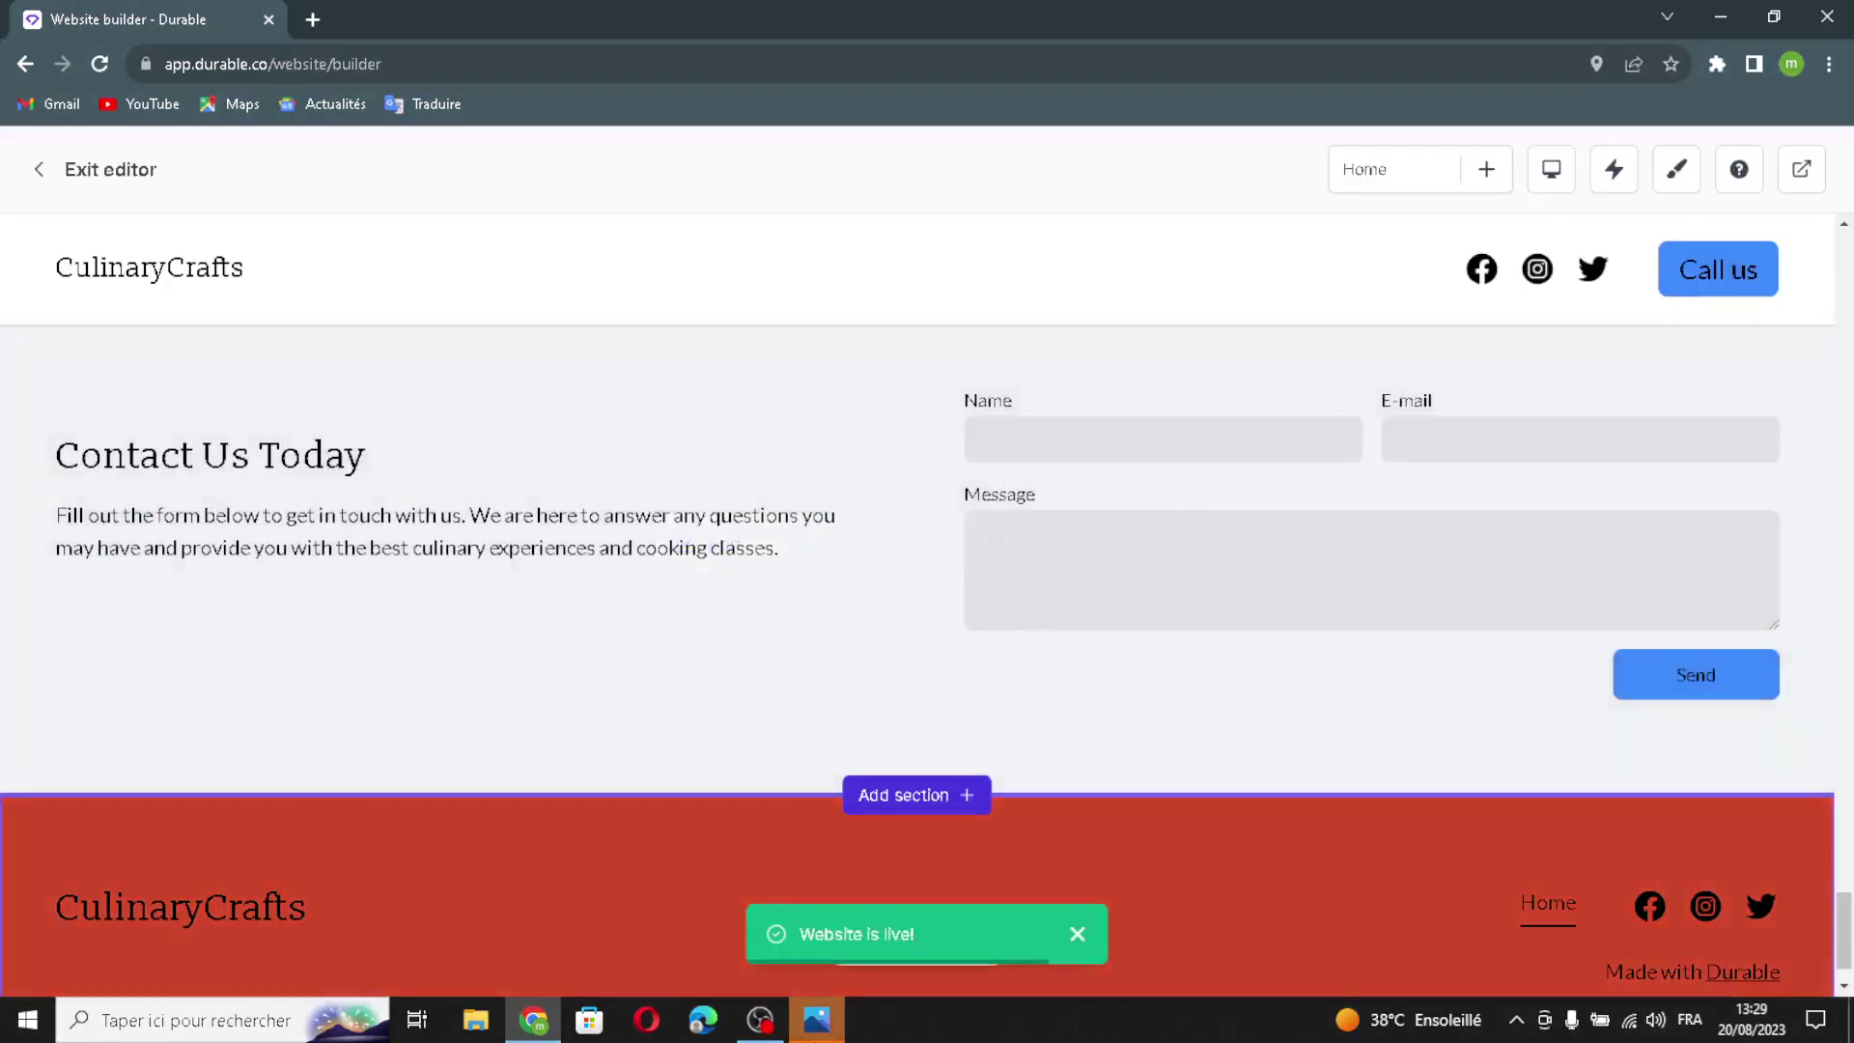
mouse_move(809, 1032)
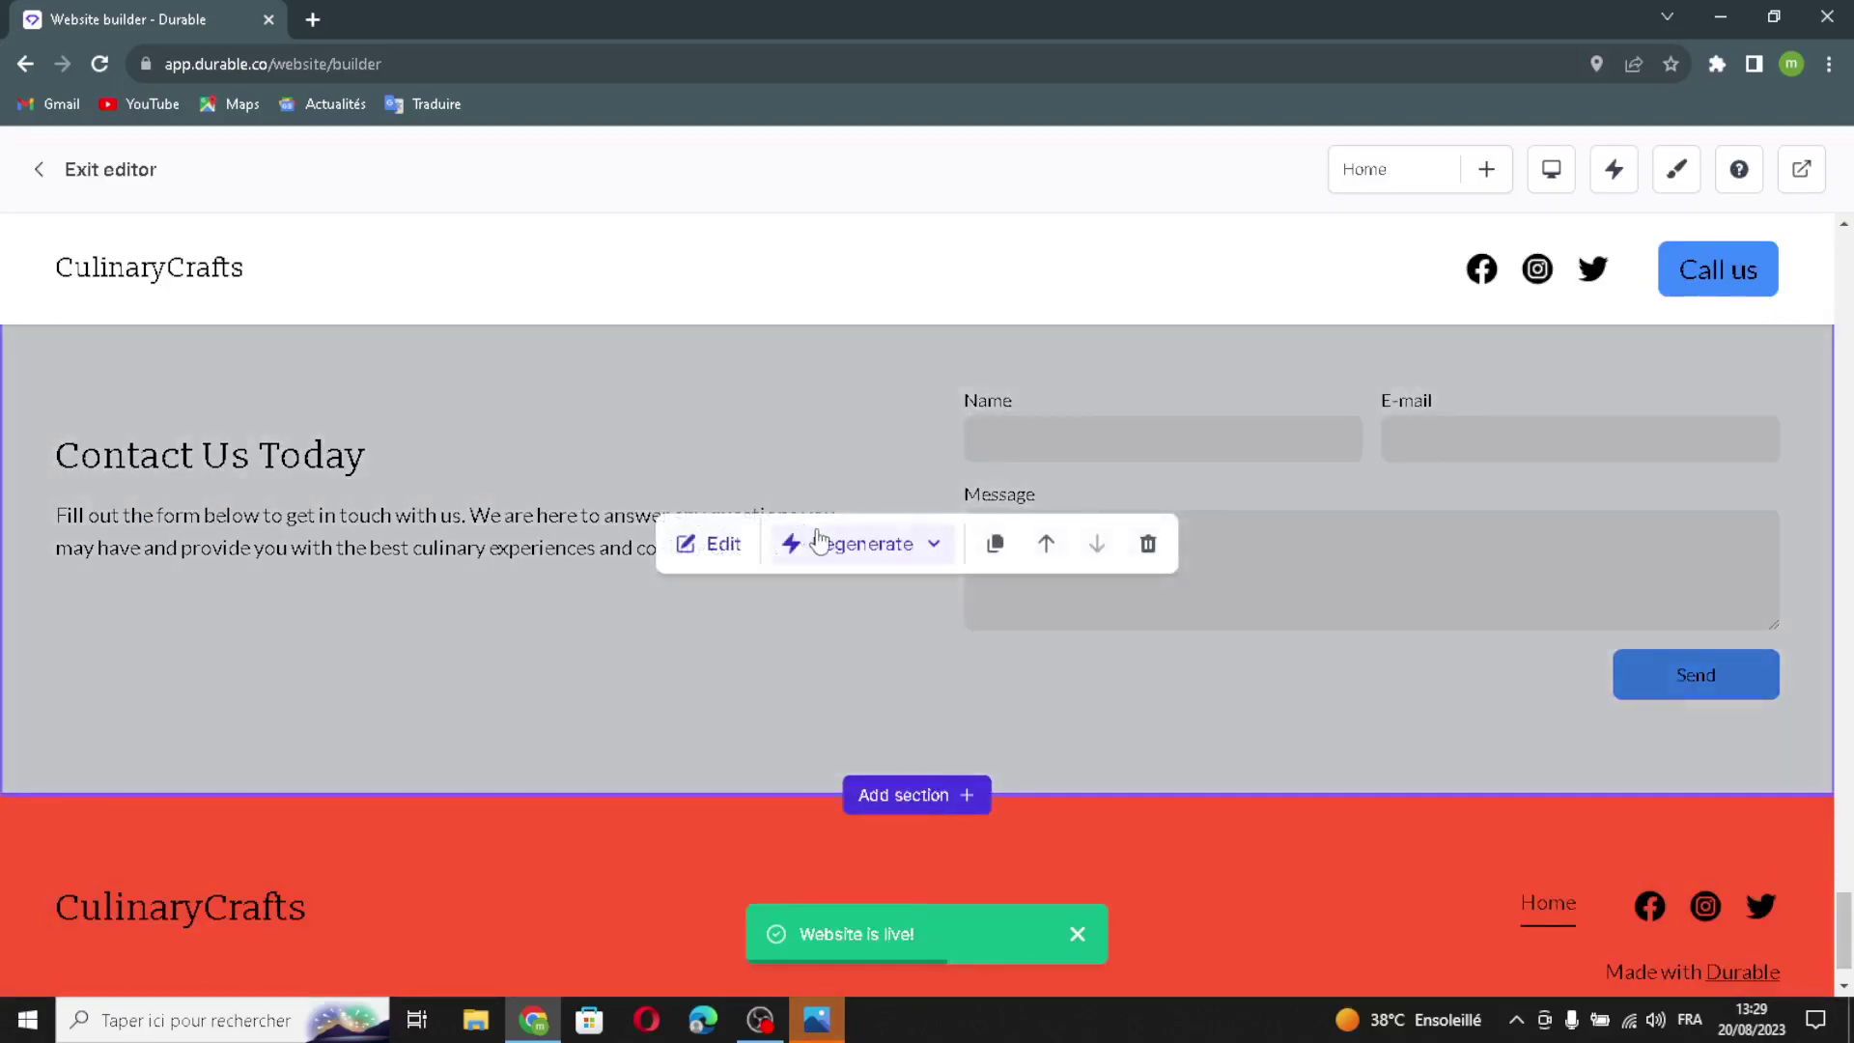
click(820, 540)
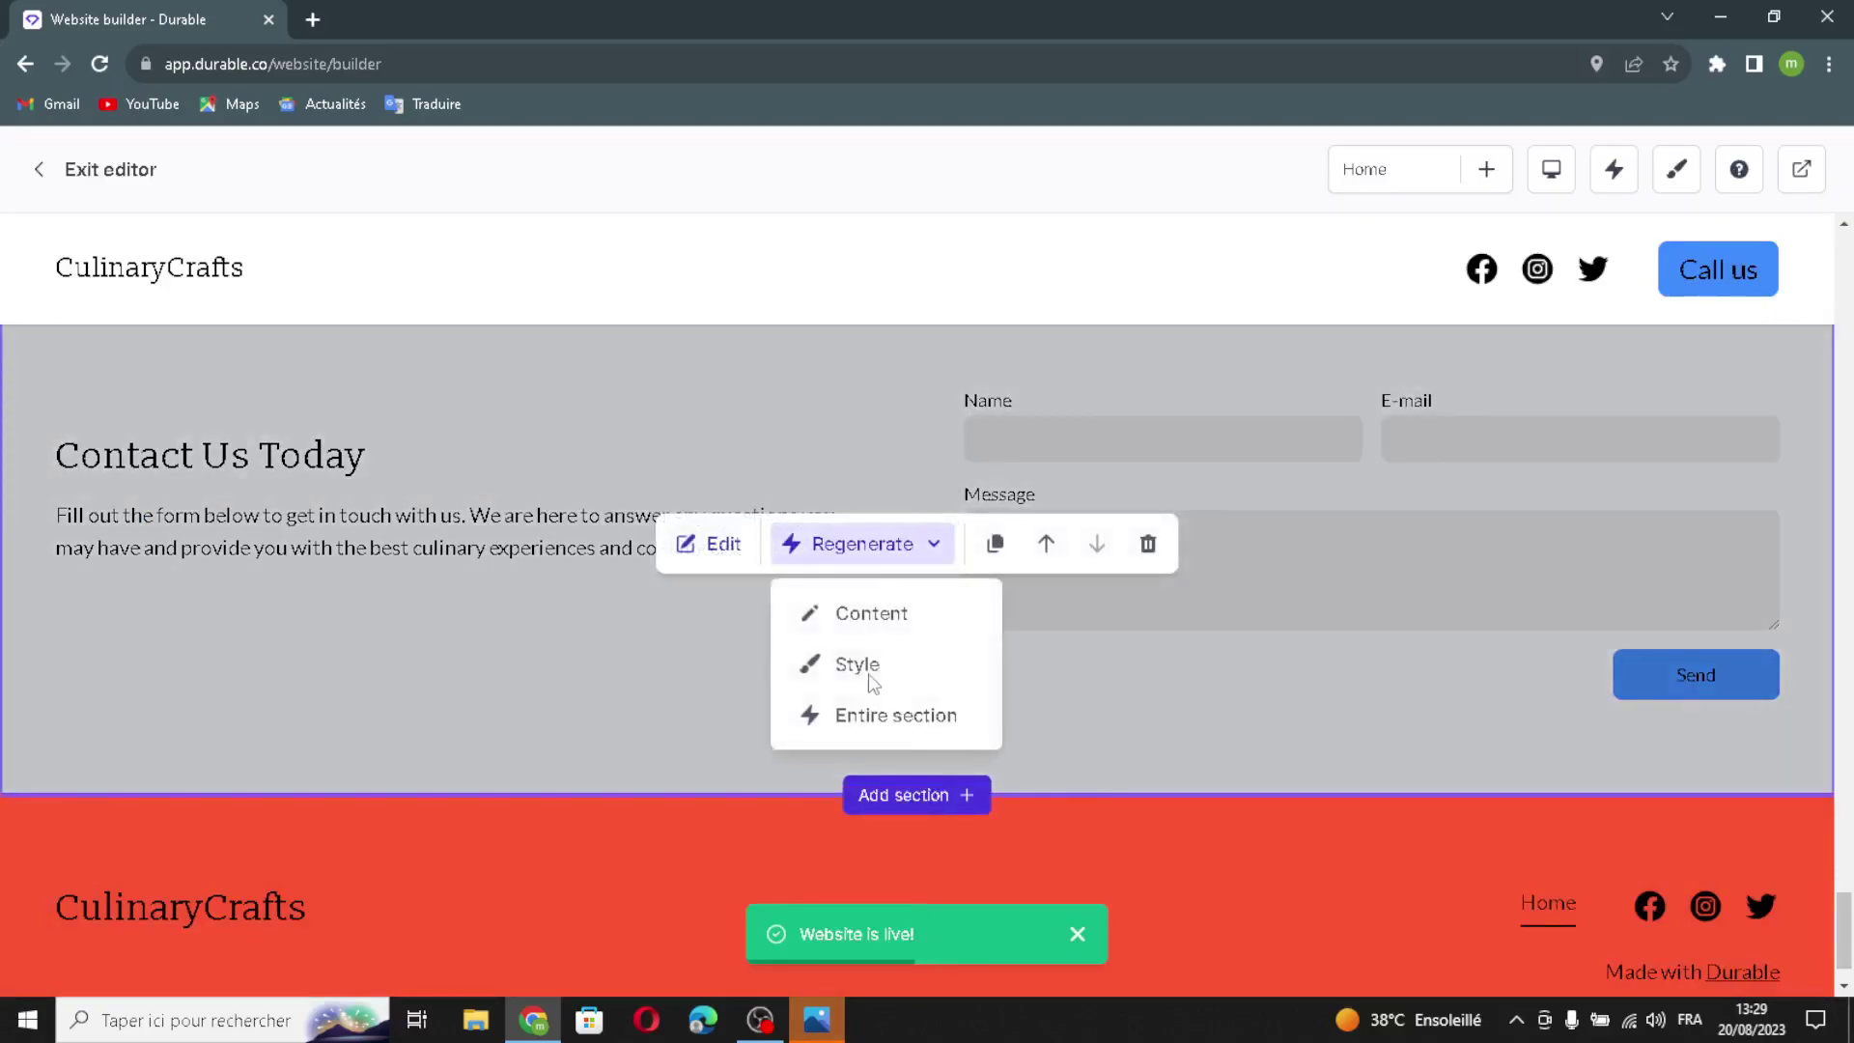
click(687, 701)
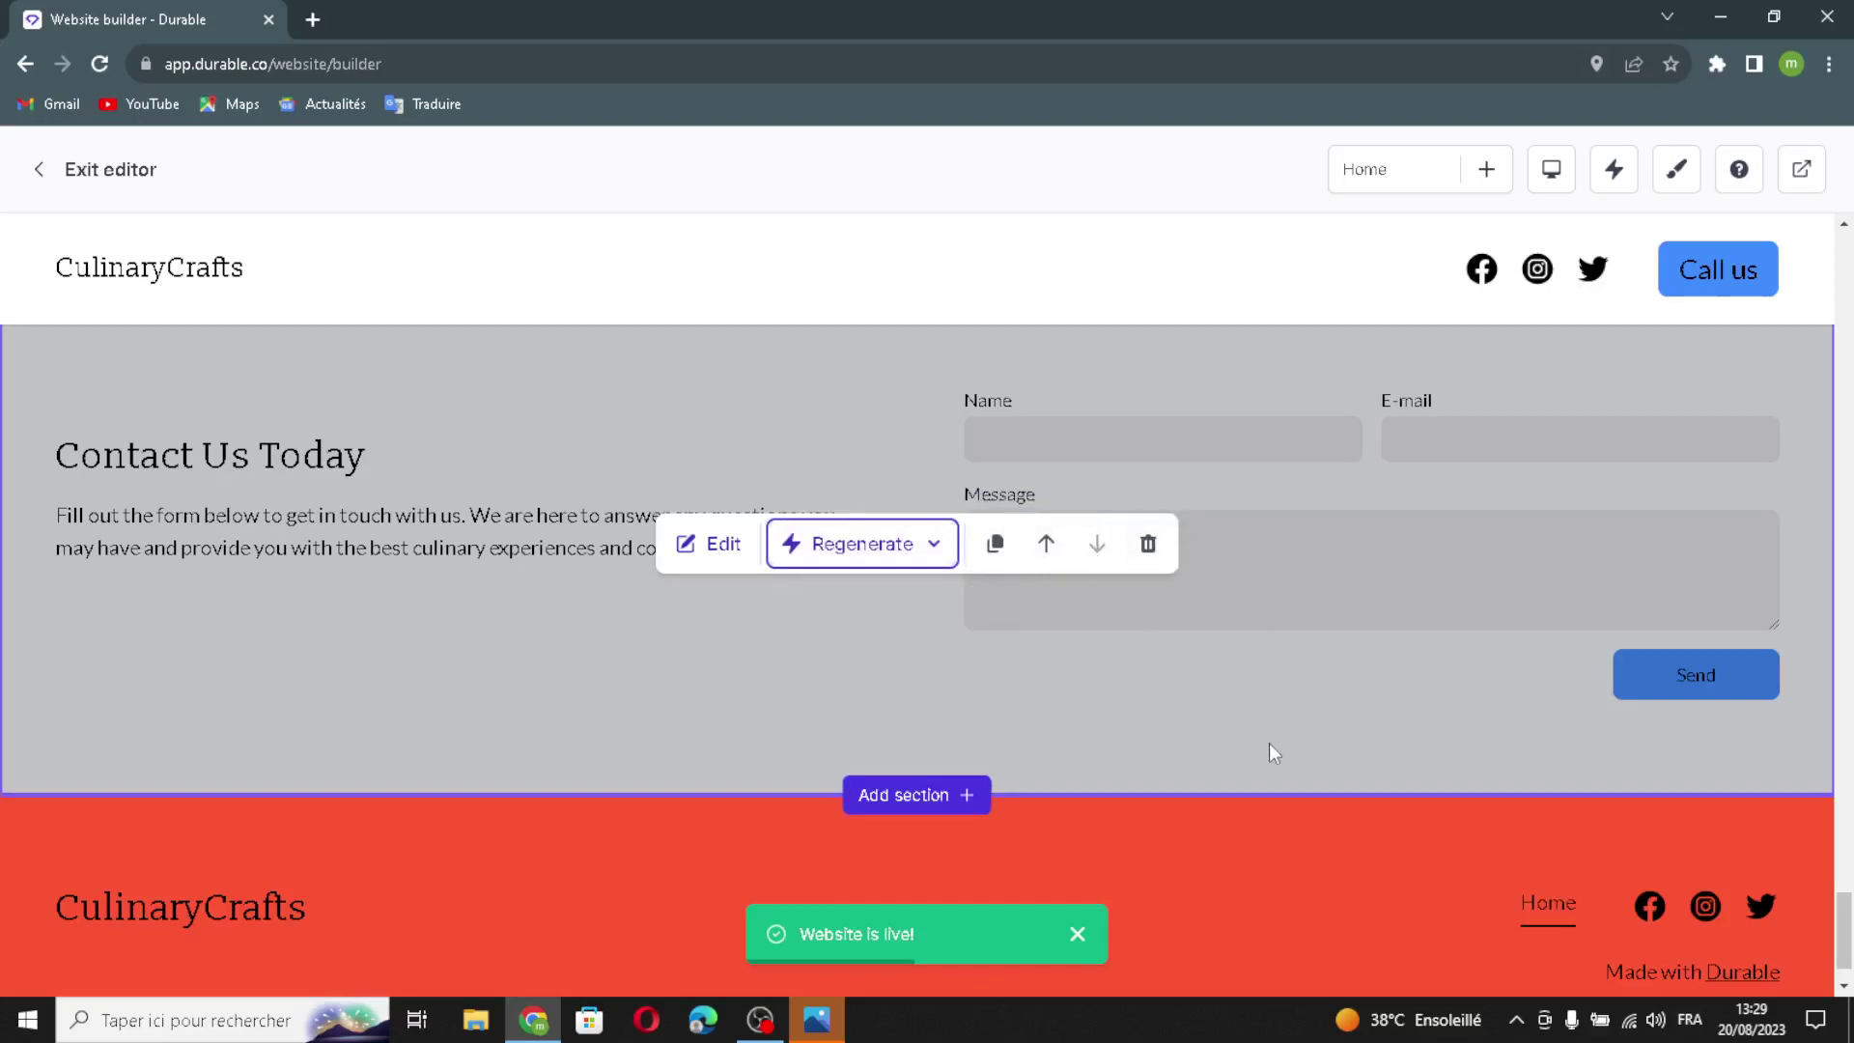
scroll(1269, 744, up, 12)
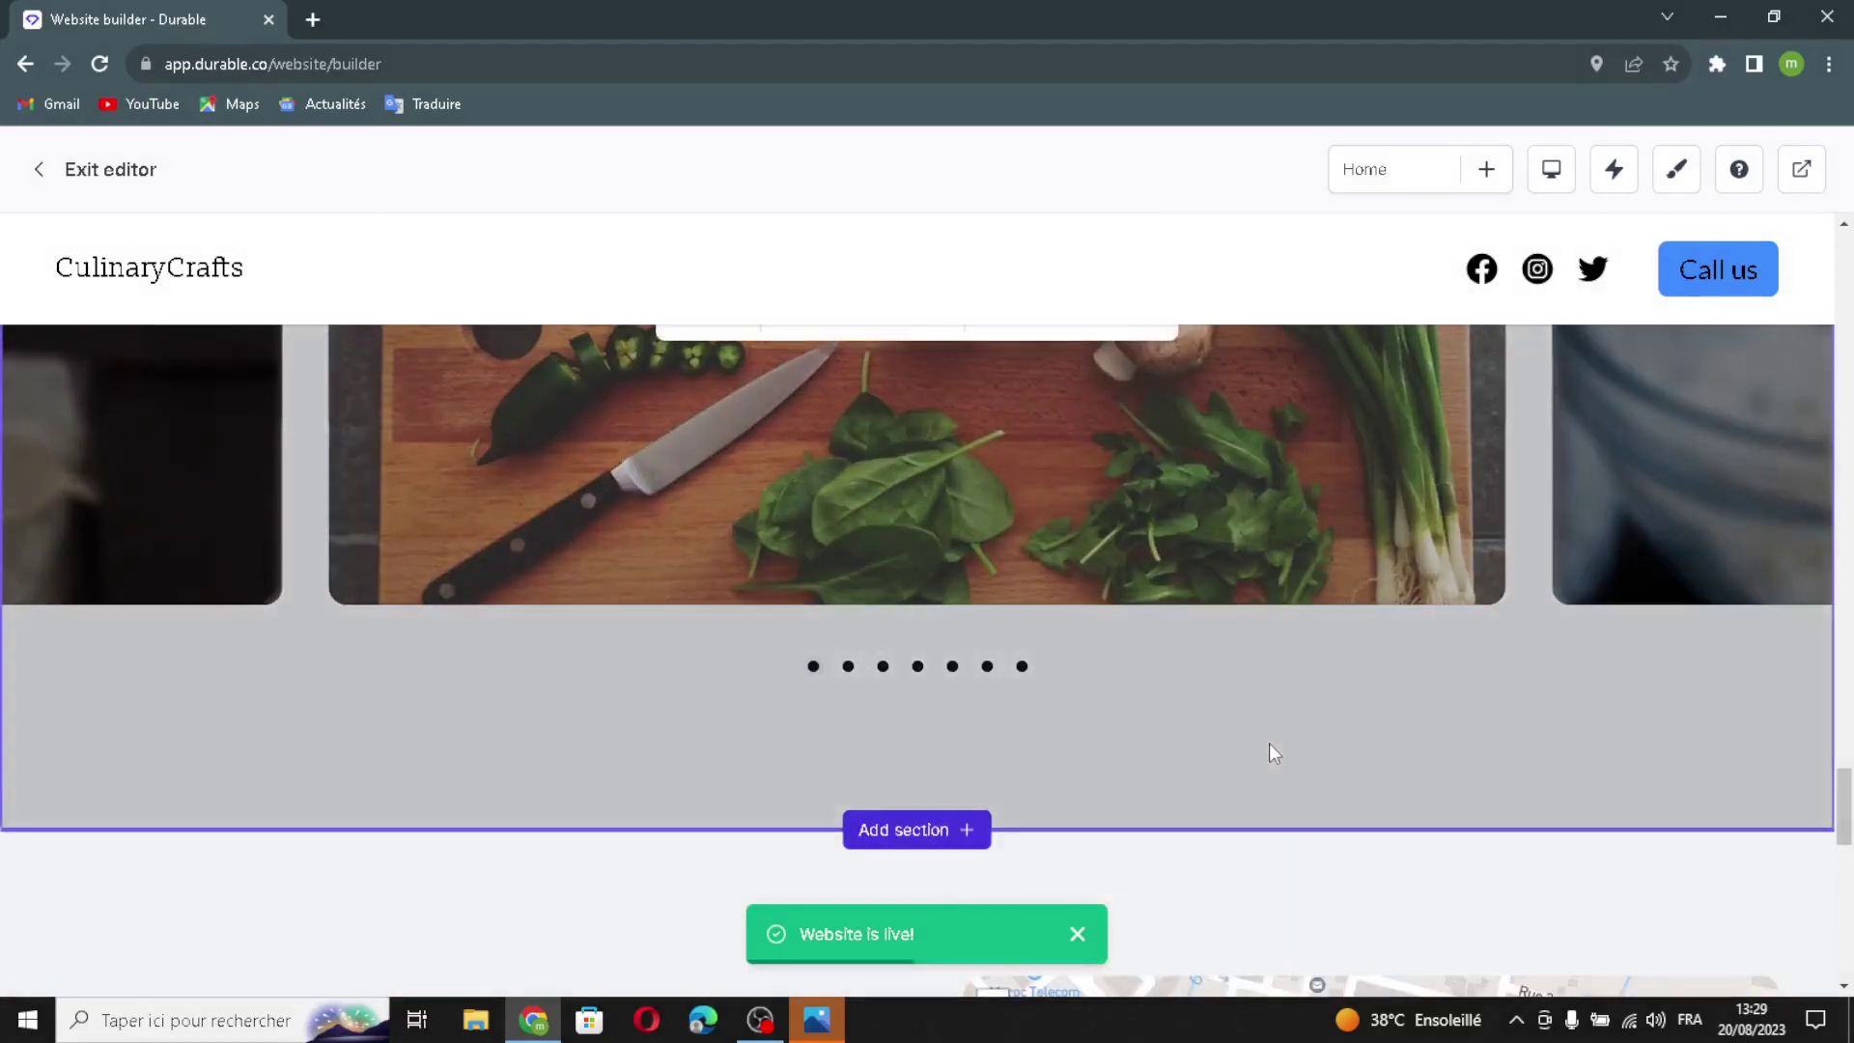
scroll(1268, 744, up, 15)
scroll(1250, 745, down, 15)
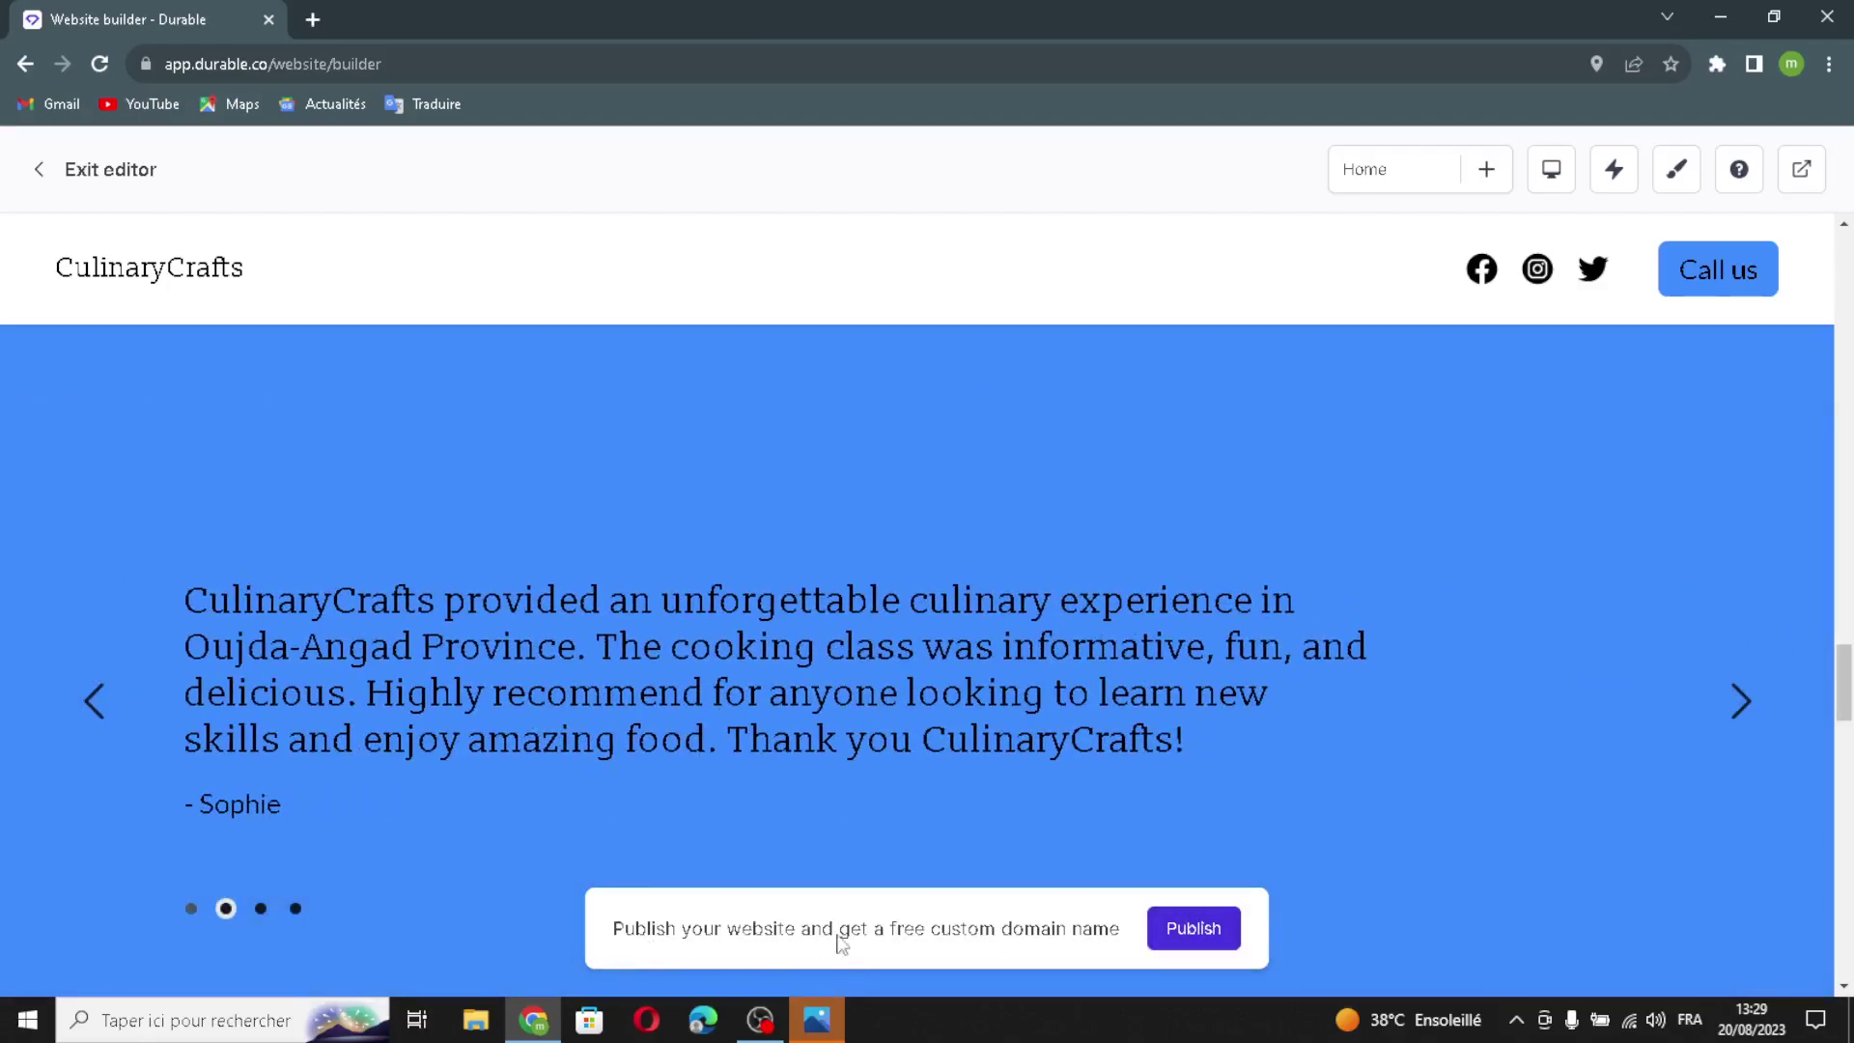
mouse_move(1265, 825)
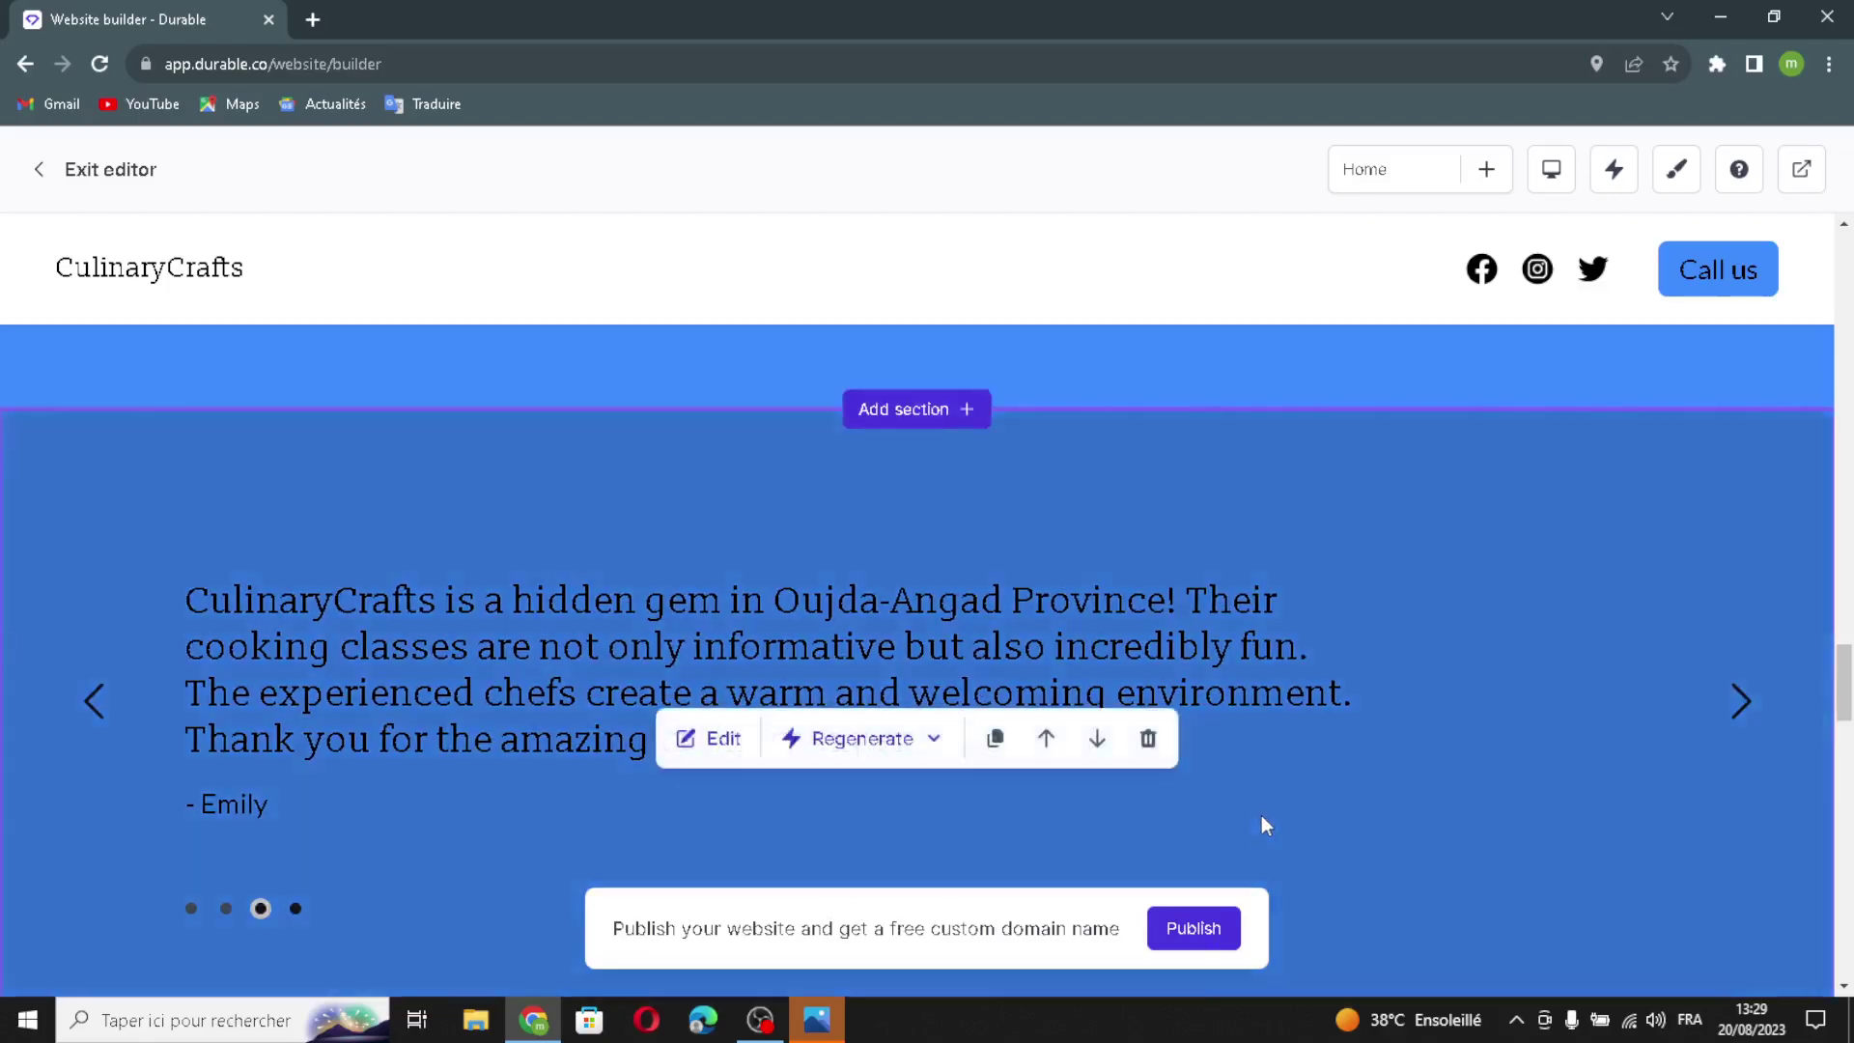